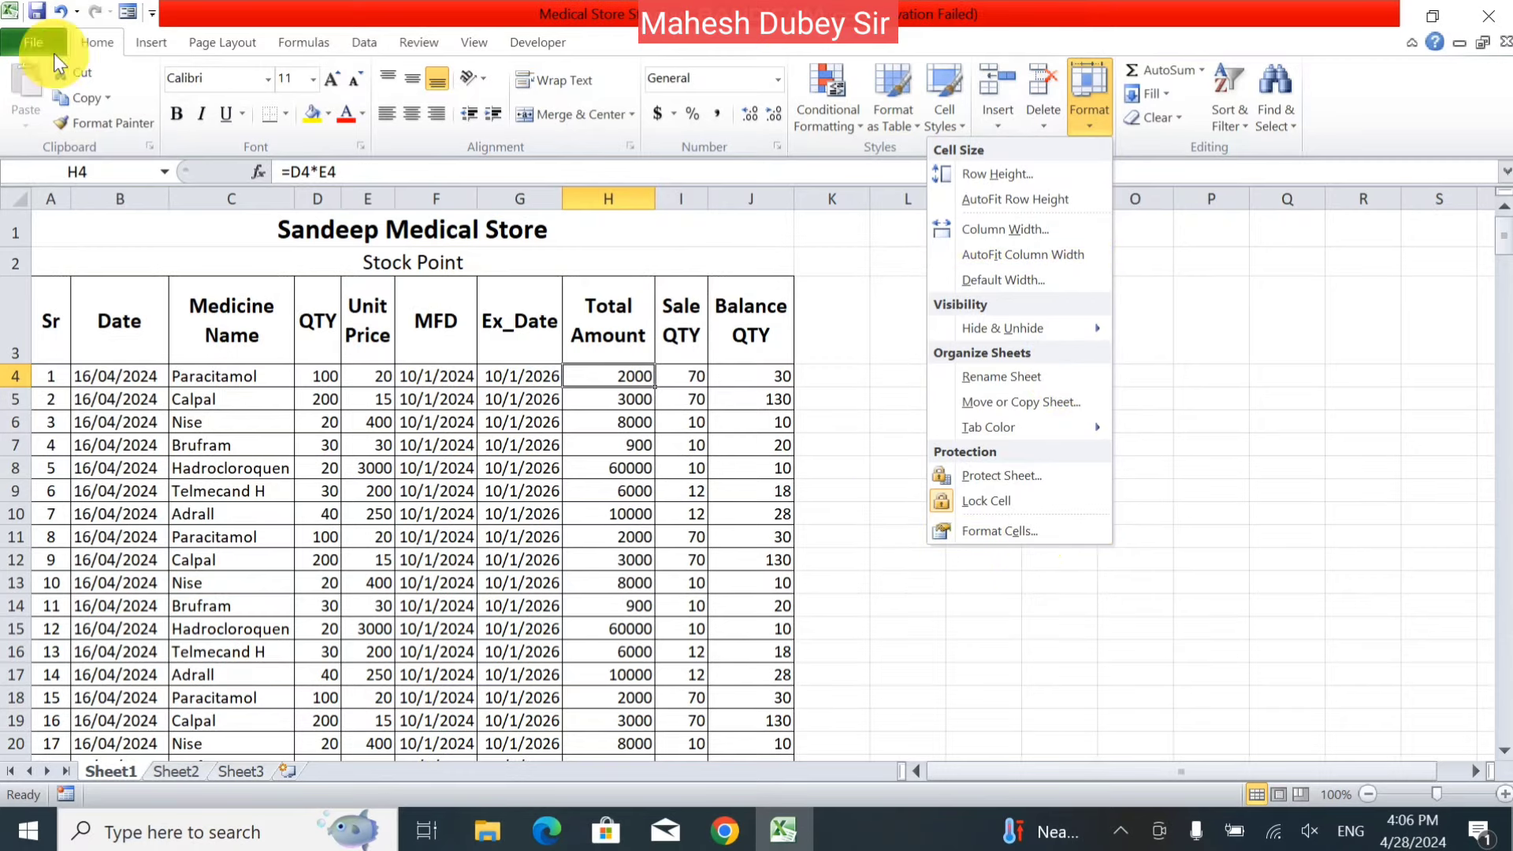
click(13, 44)
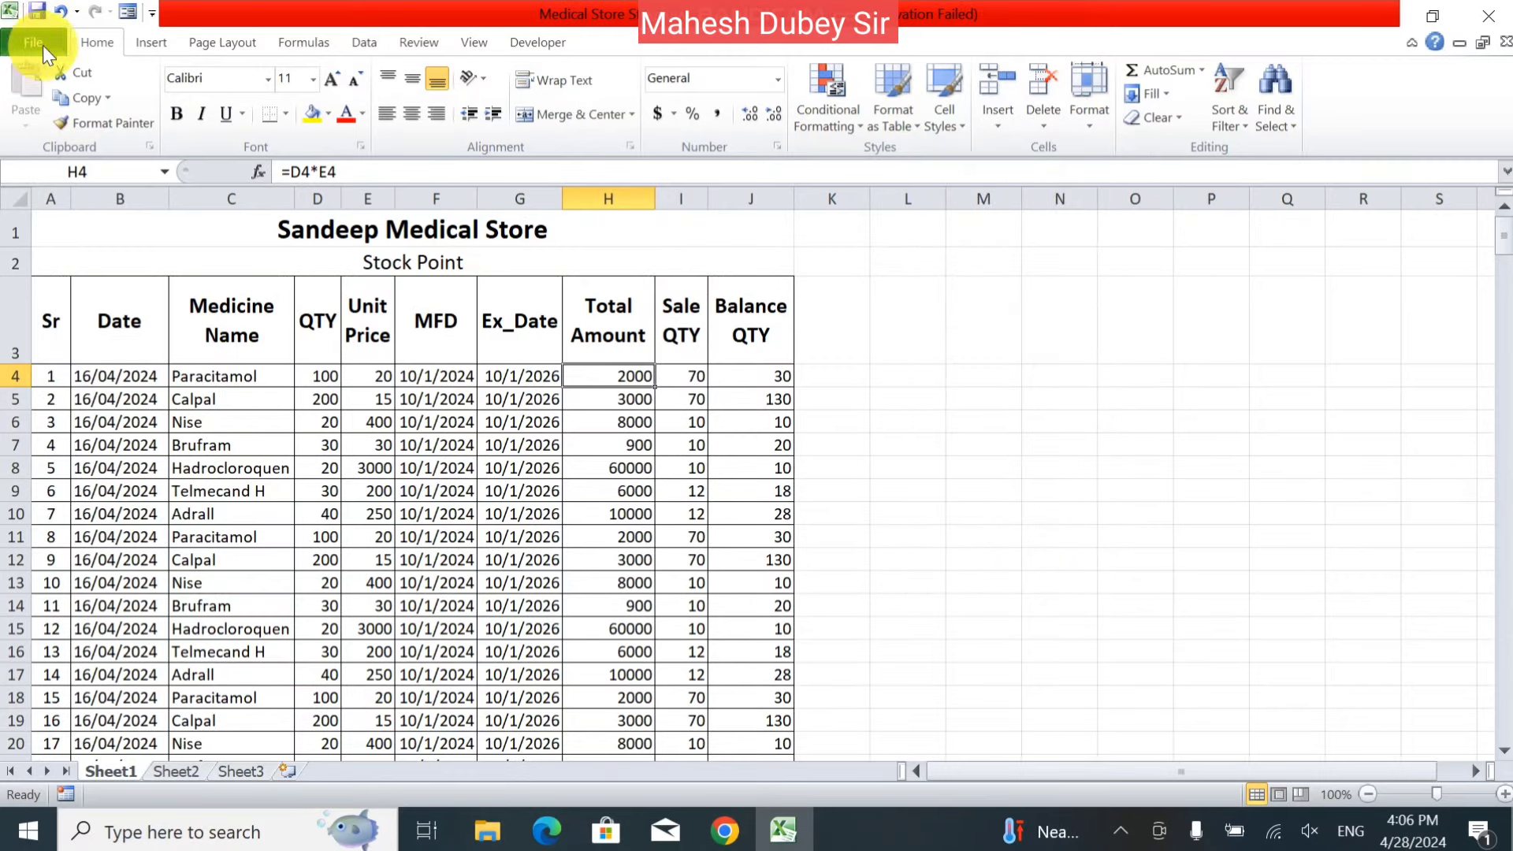
click(43, 45)
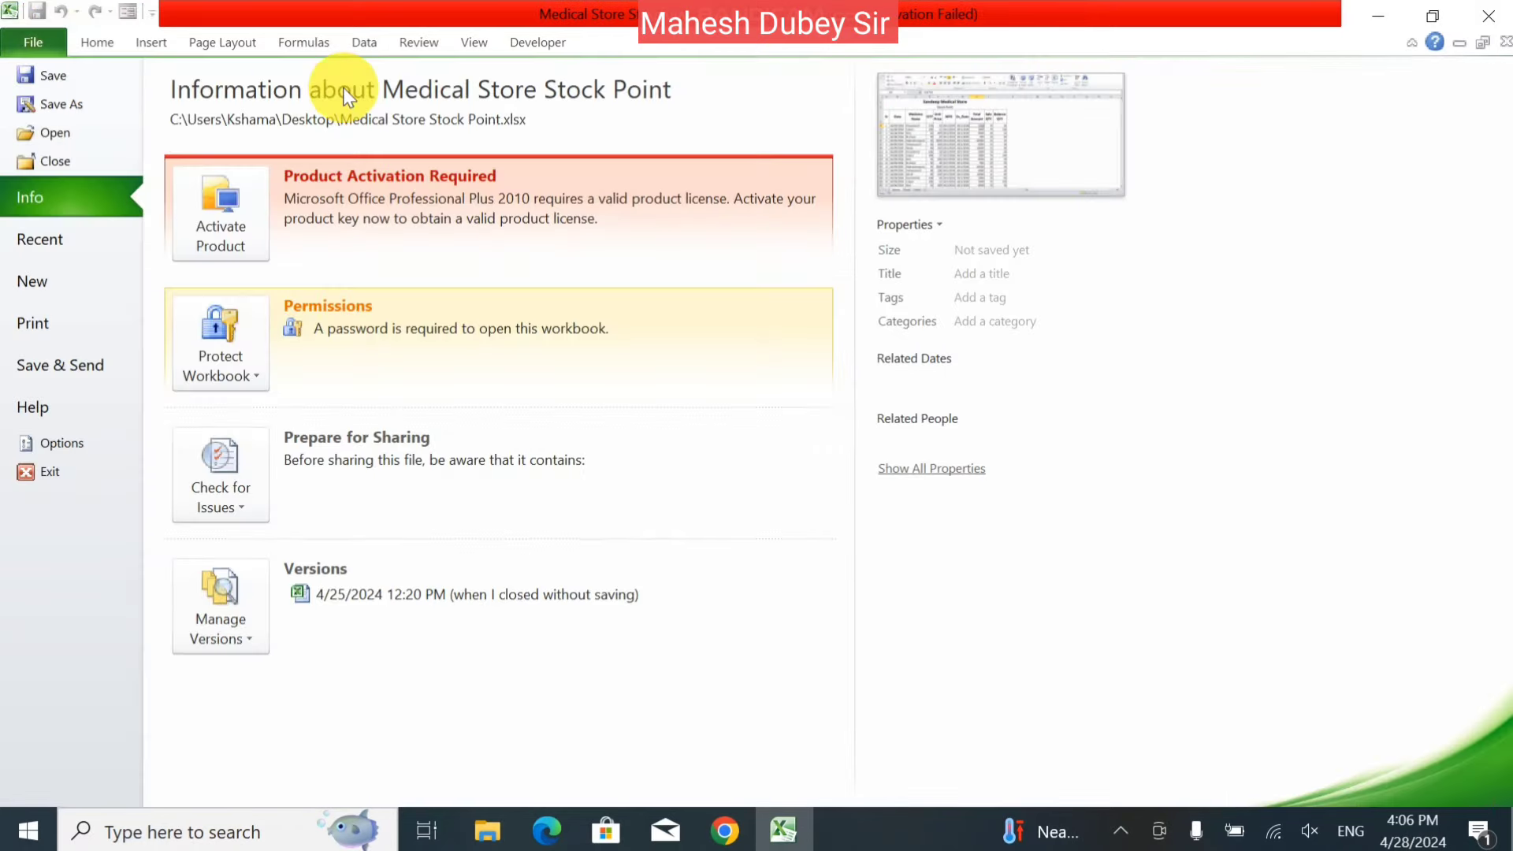
click(96, 48)
Step: Examine the alignment and font options in the Format Cells dialog for cell H4, closing it without changes
click(1100, 126)
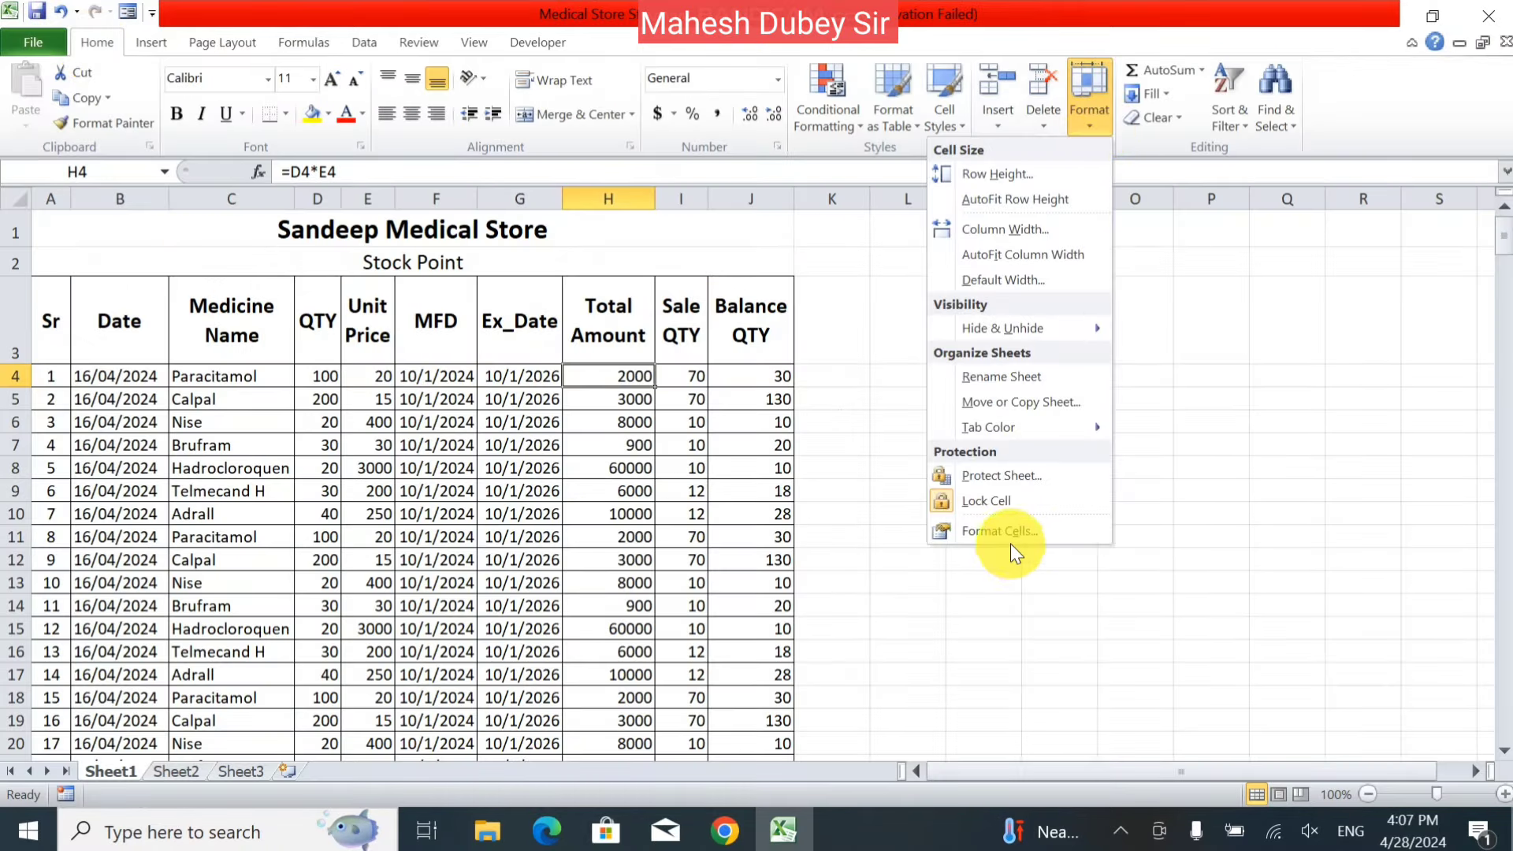
click(1015, 540)
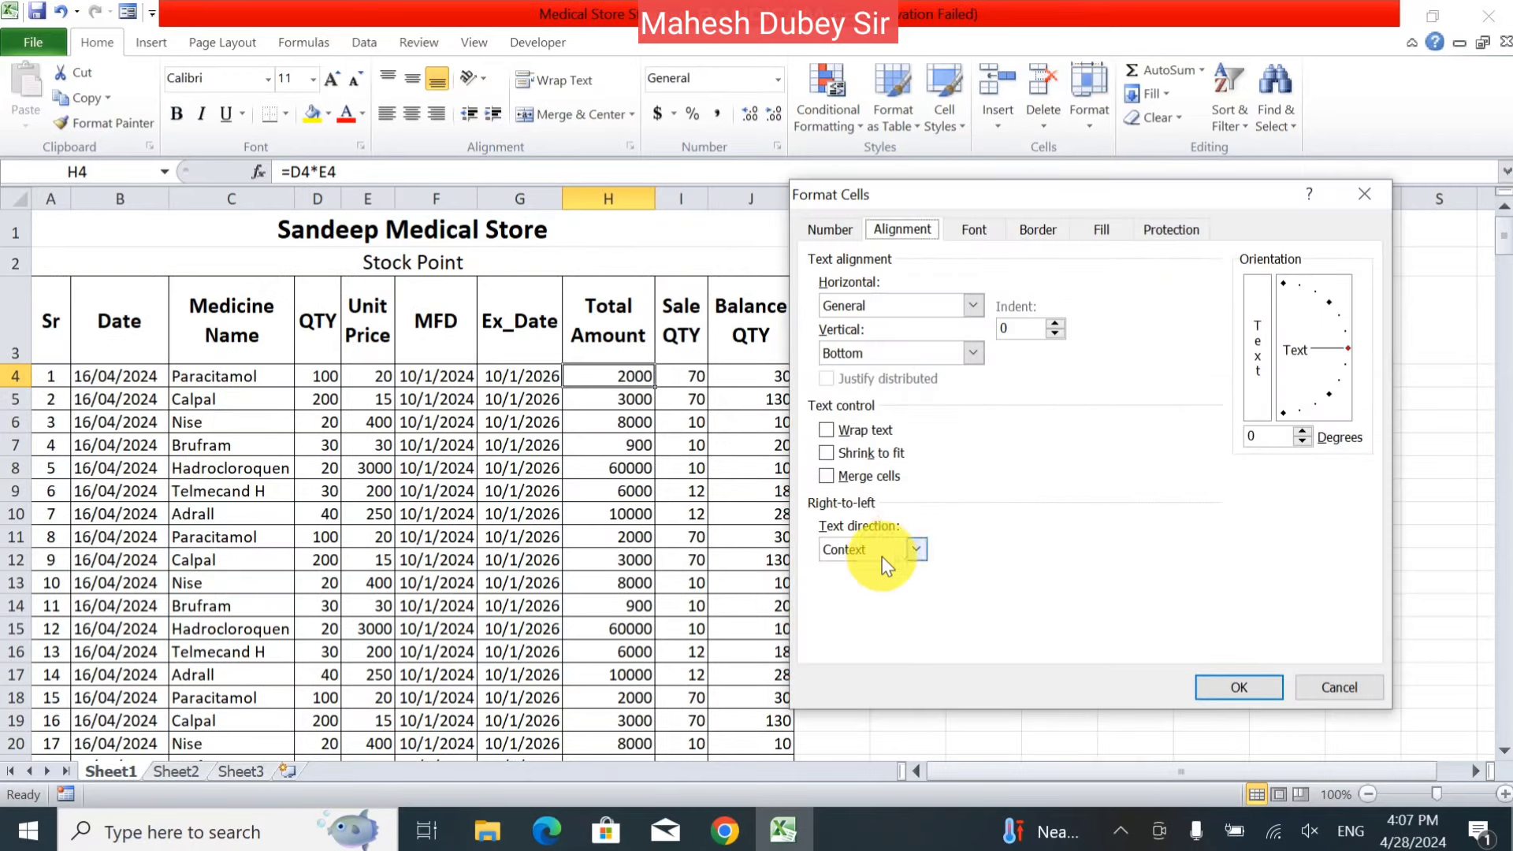
click(977, 226)
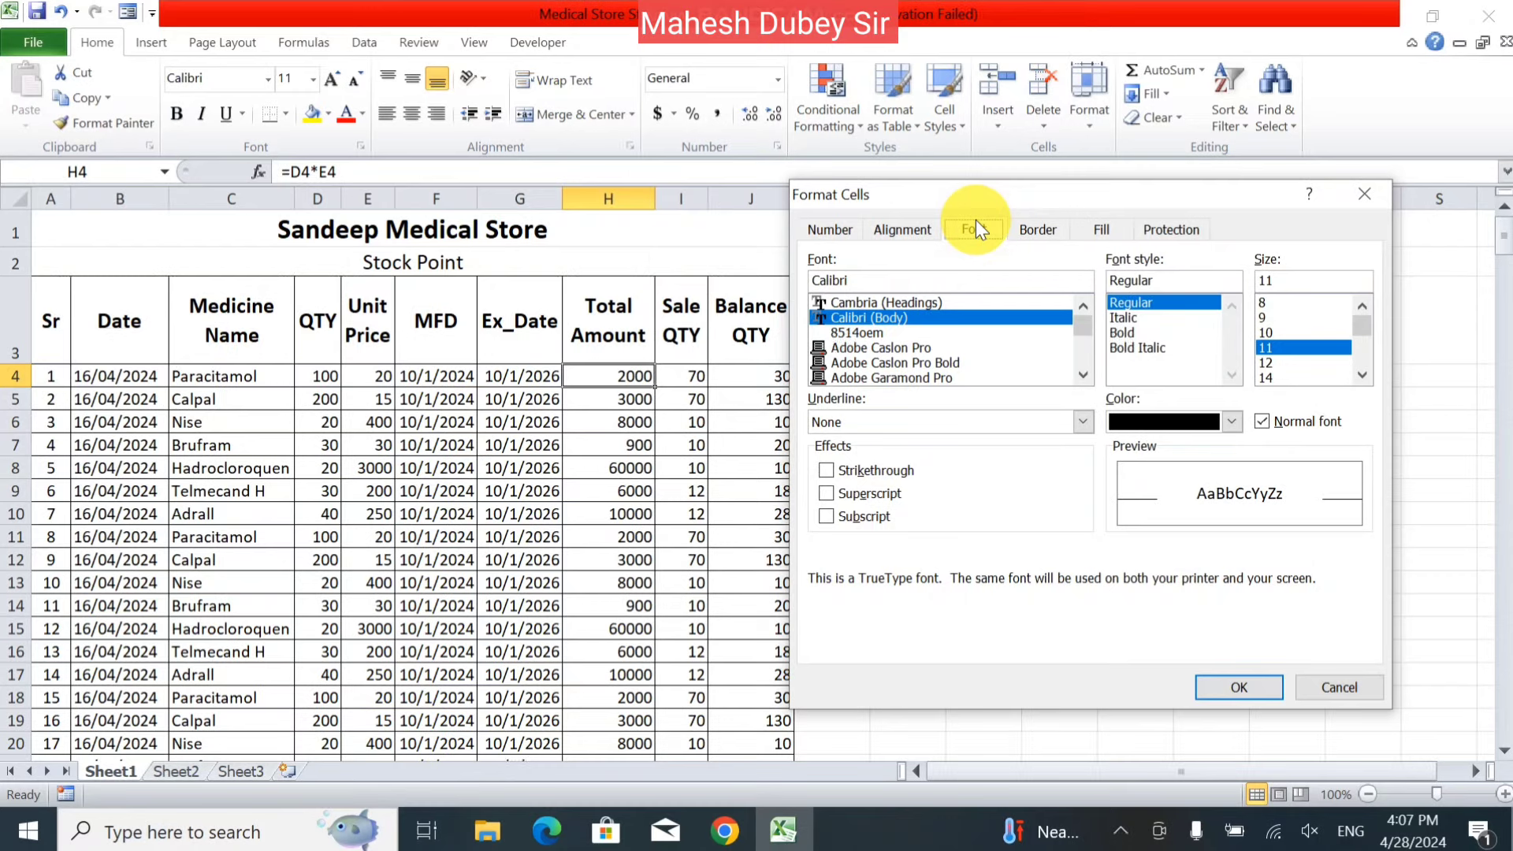
click(1363, 200)
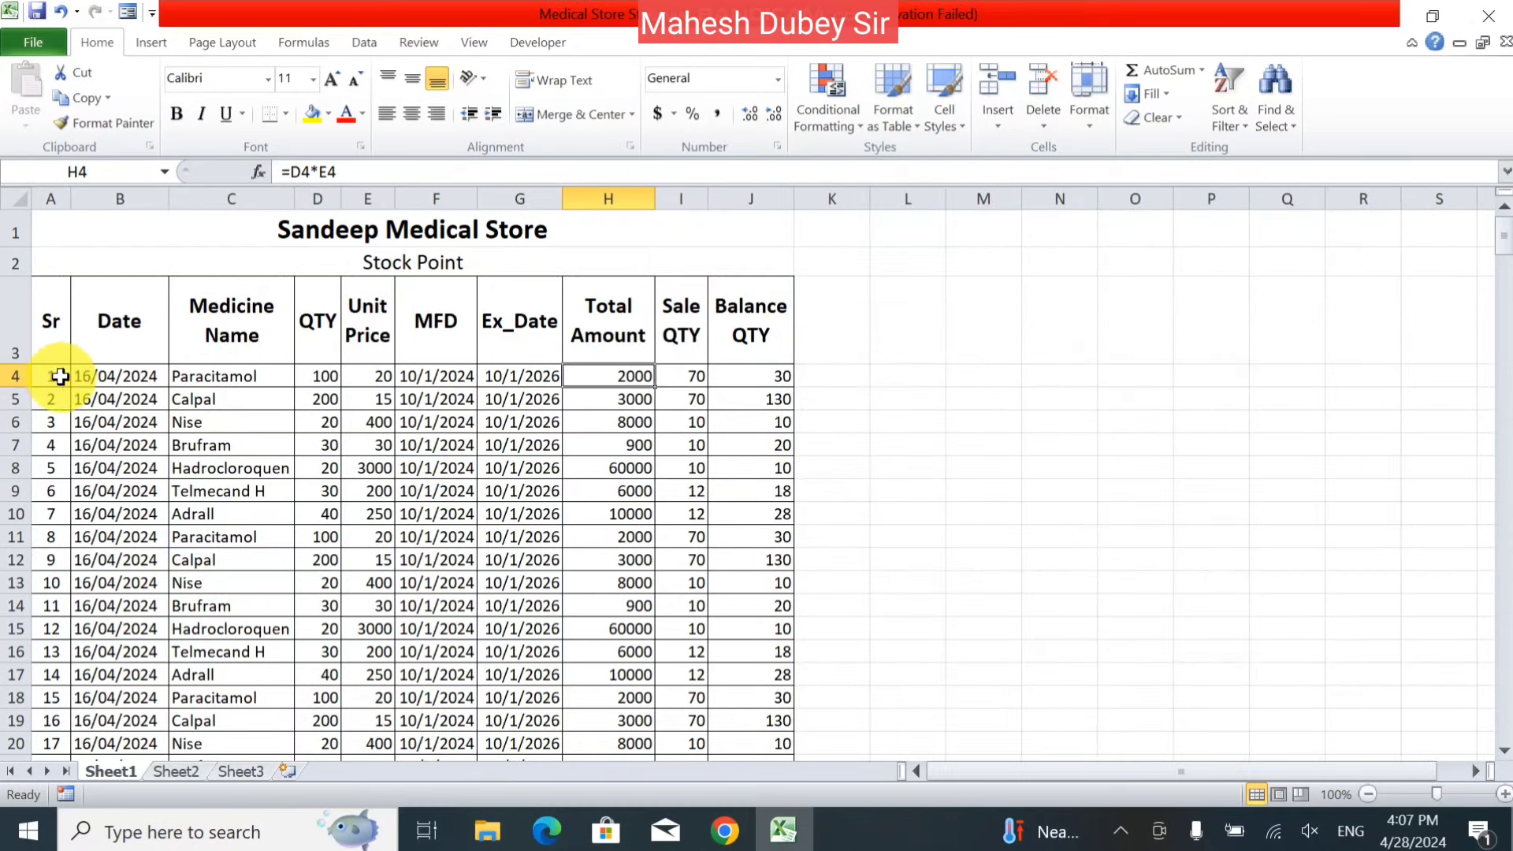
Step: Set the font of the table's header cells A3:J3 to Bahnschrift Light through Format Cells
drag(51, 341, 759, 331)
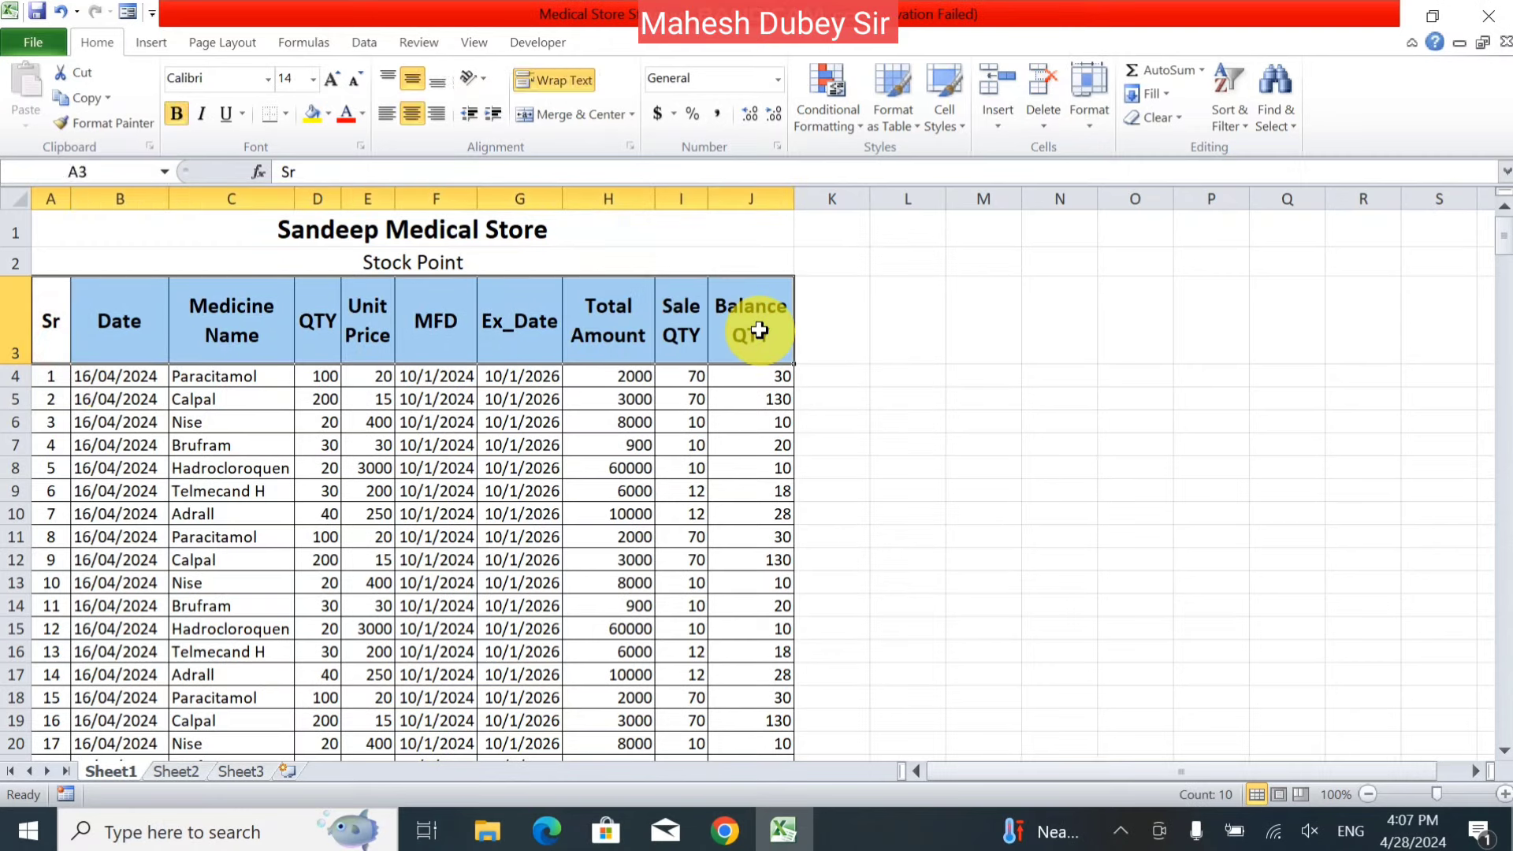
click(1077, 122)
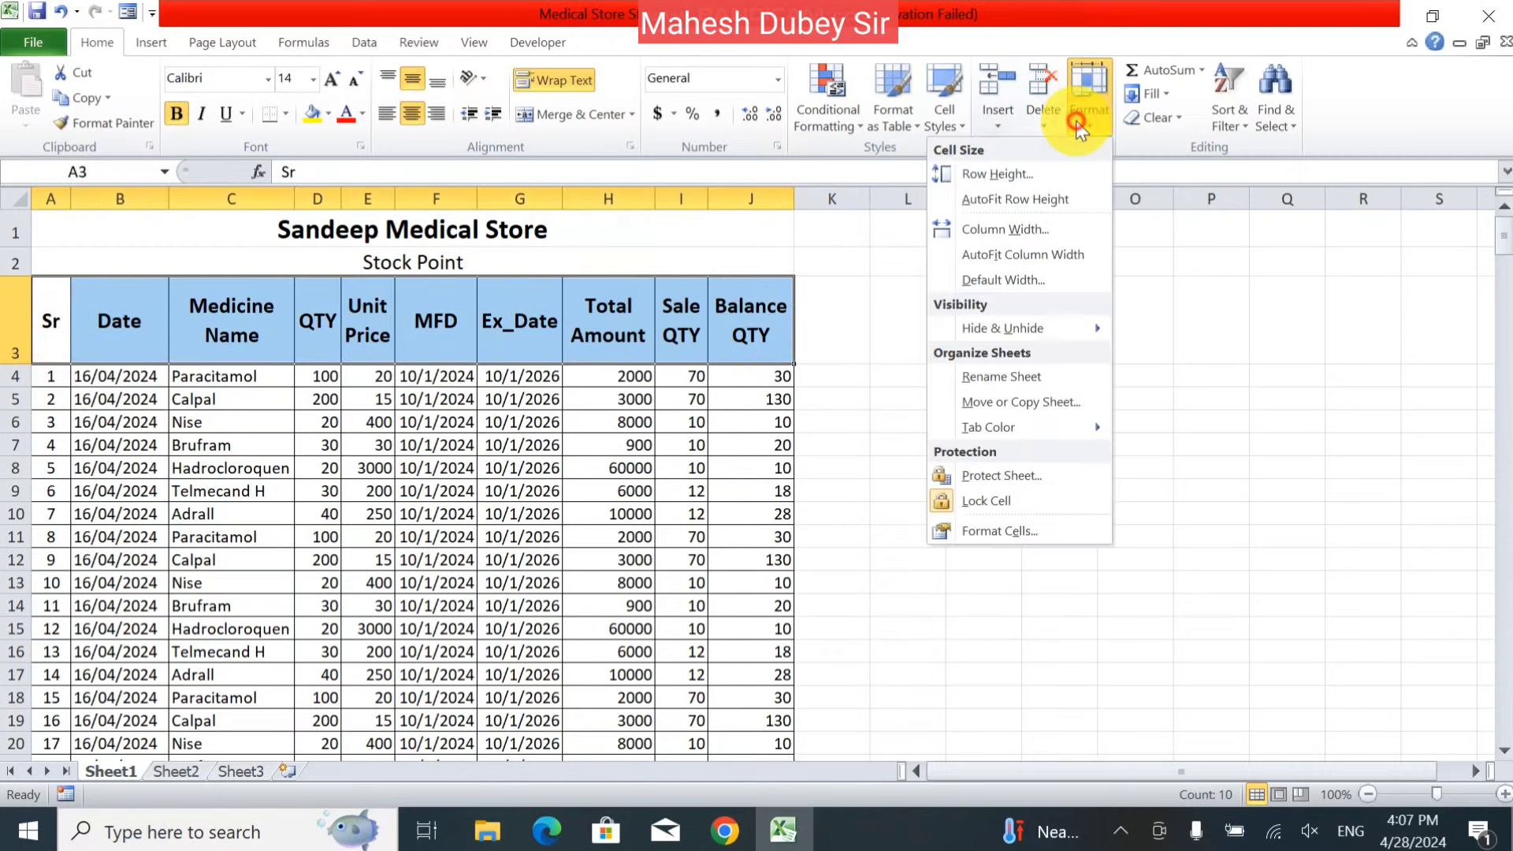
click(985, 527)
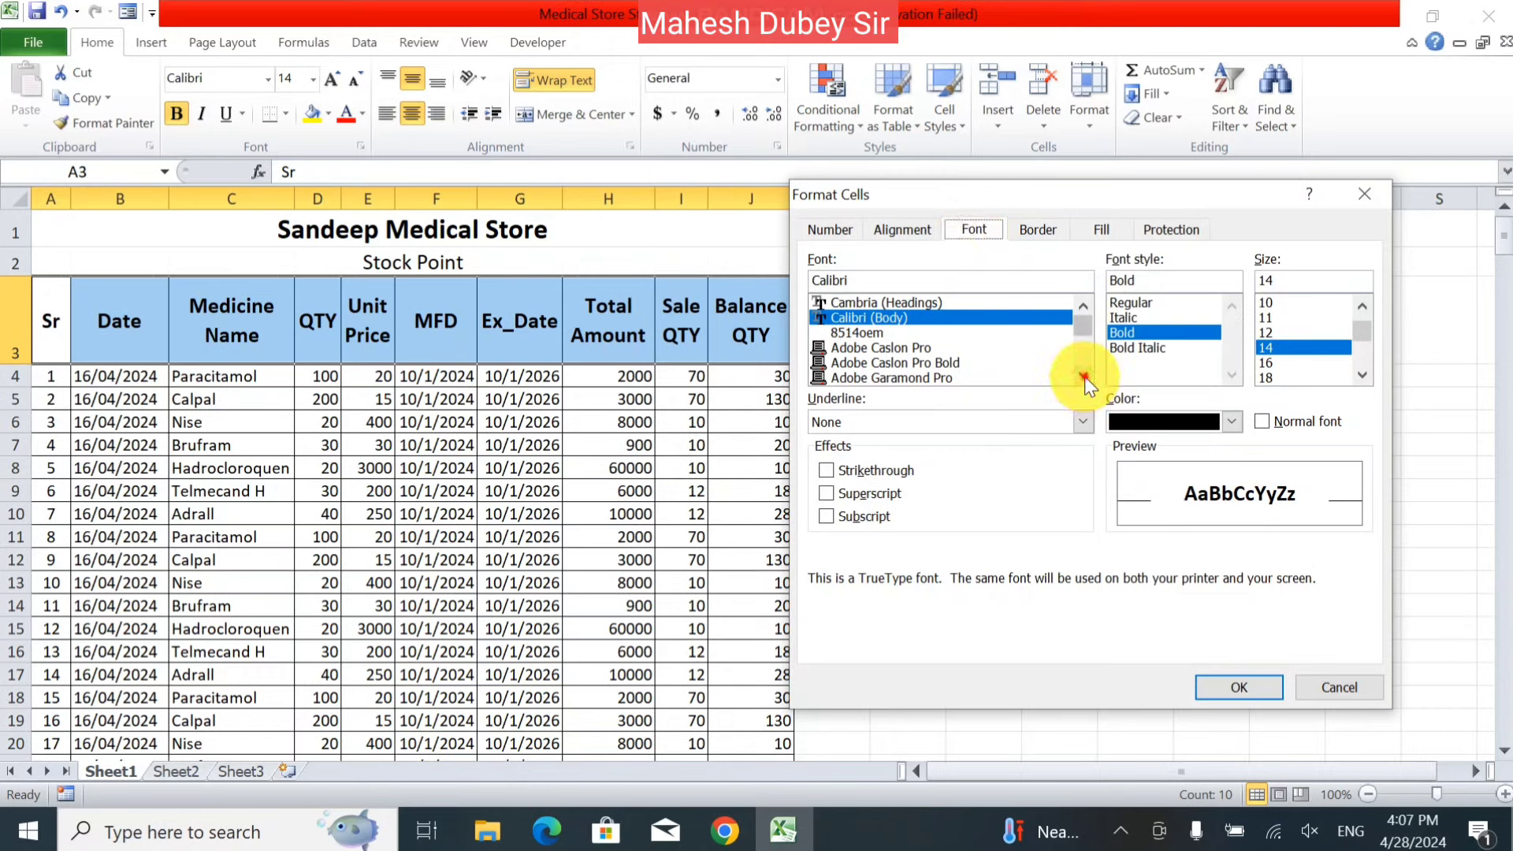
drag(1084, 377, 1084, 376)
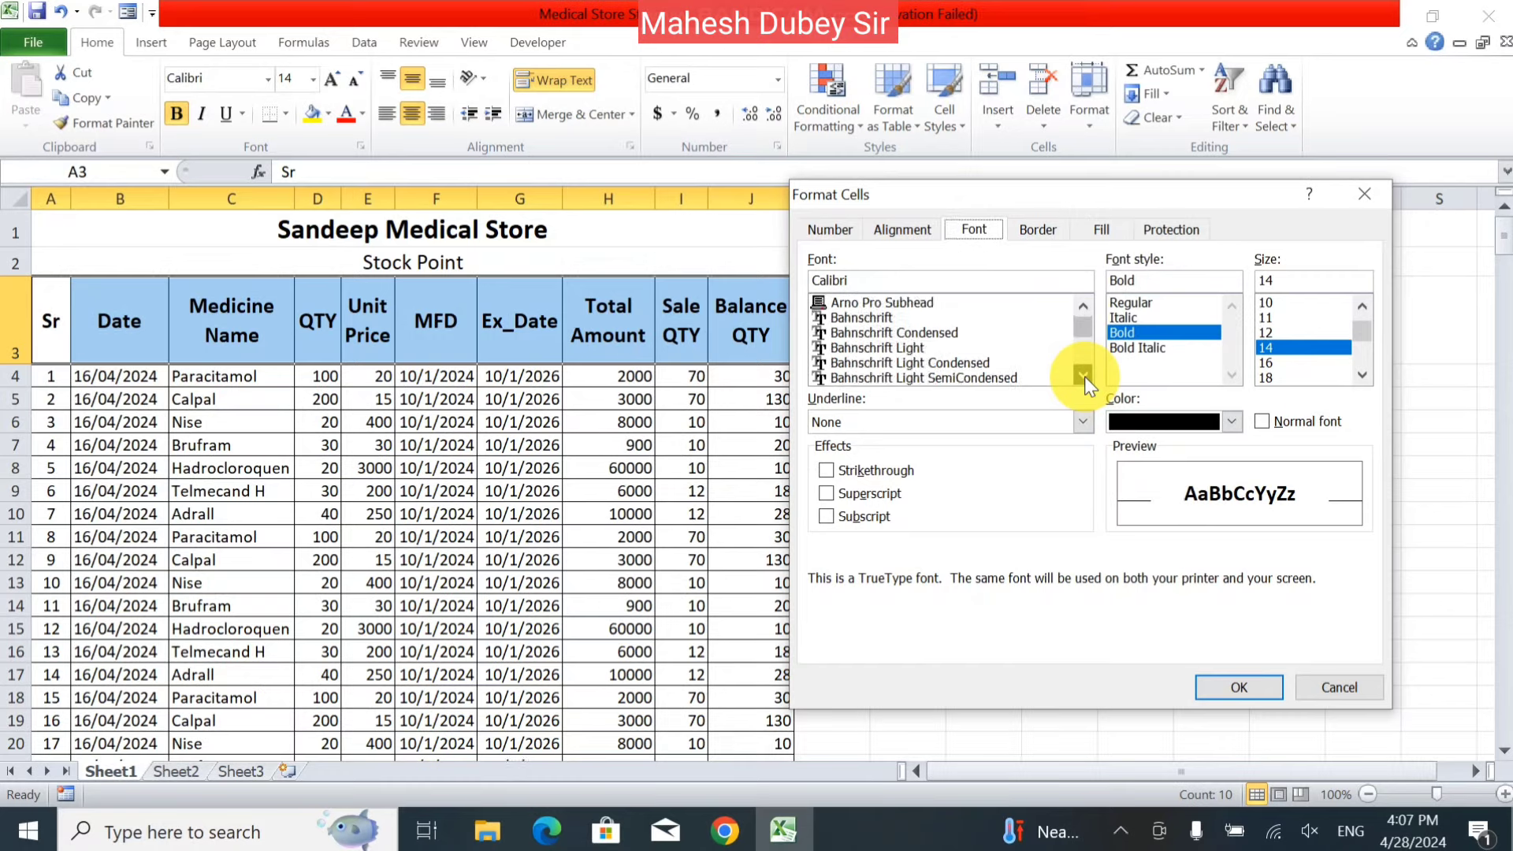
click(893, 348)
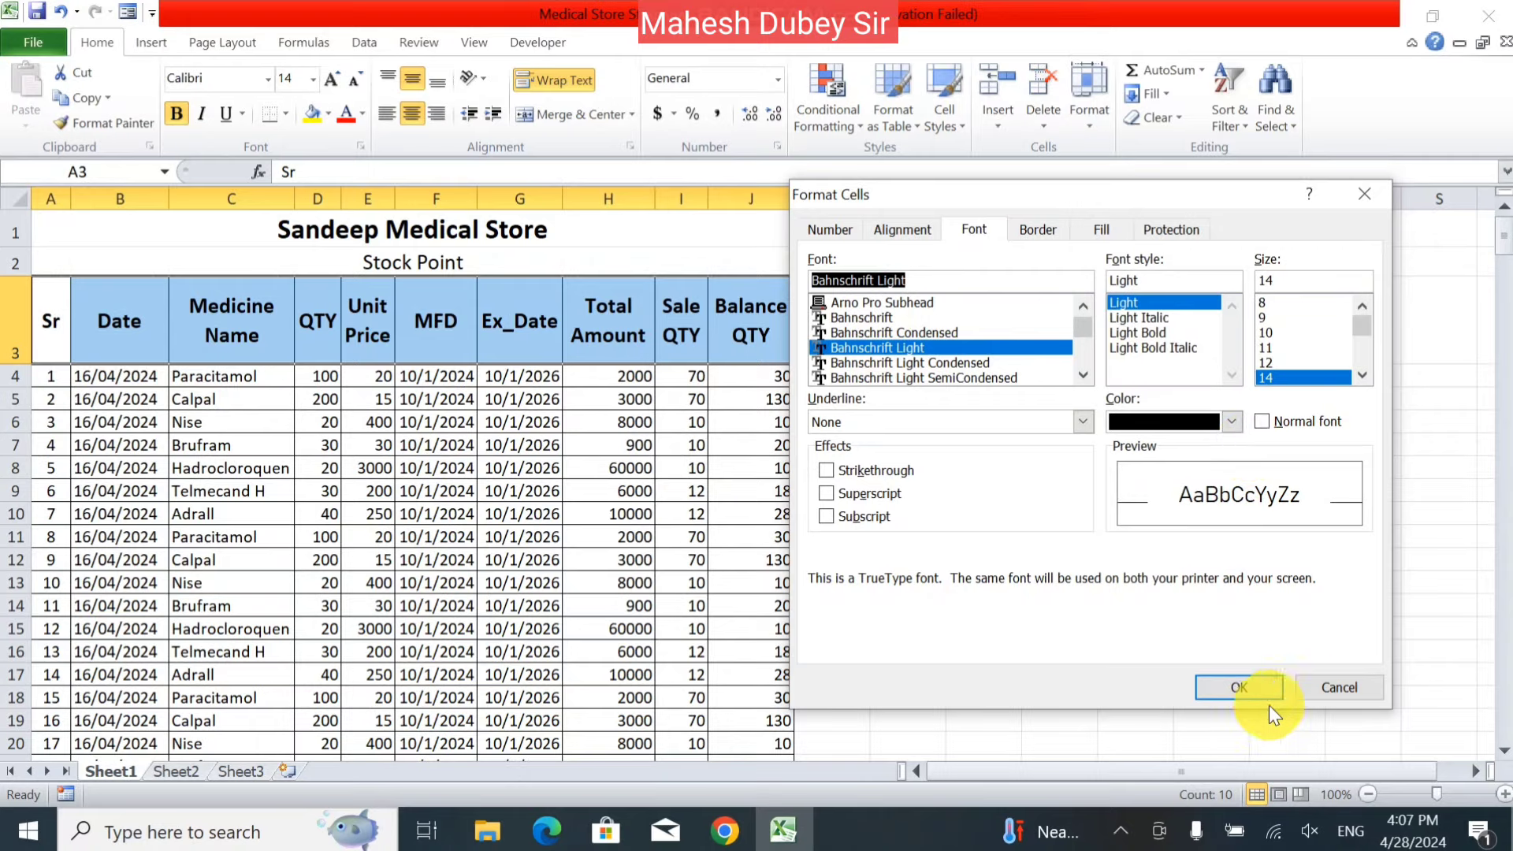
click(1220, 692)
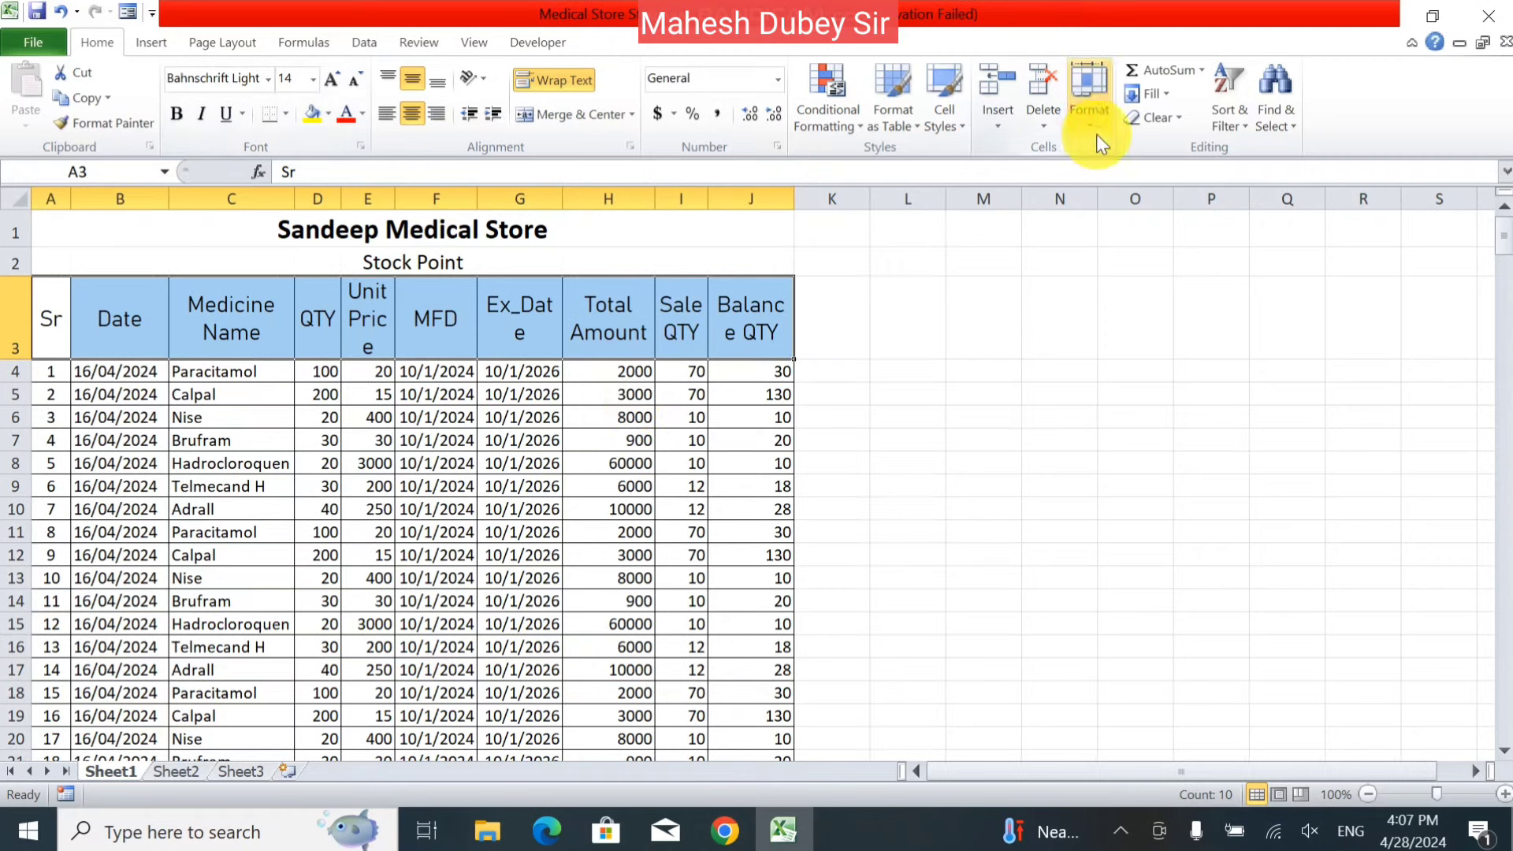
Step: Browse the fonts in Format Cells for the header row, trying Birch Std and the font name "tim"
key(ctrl+1)
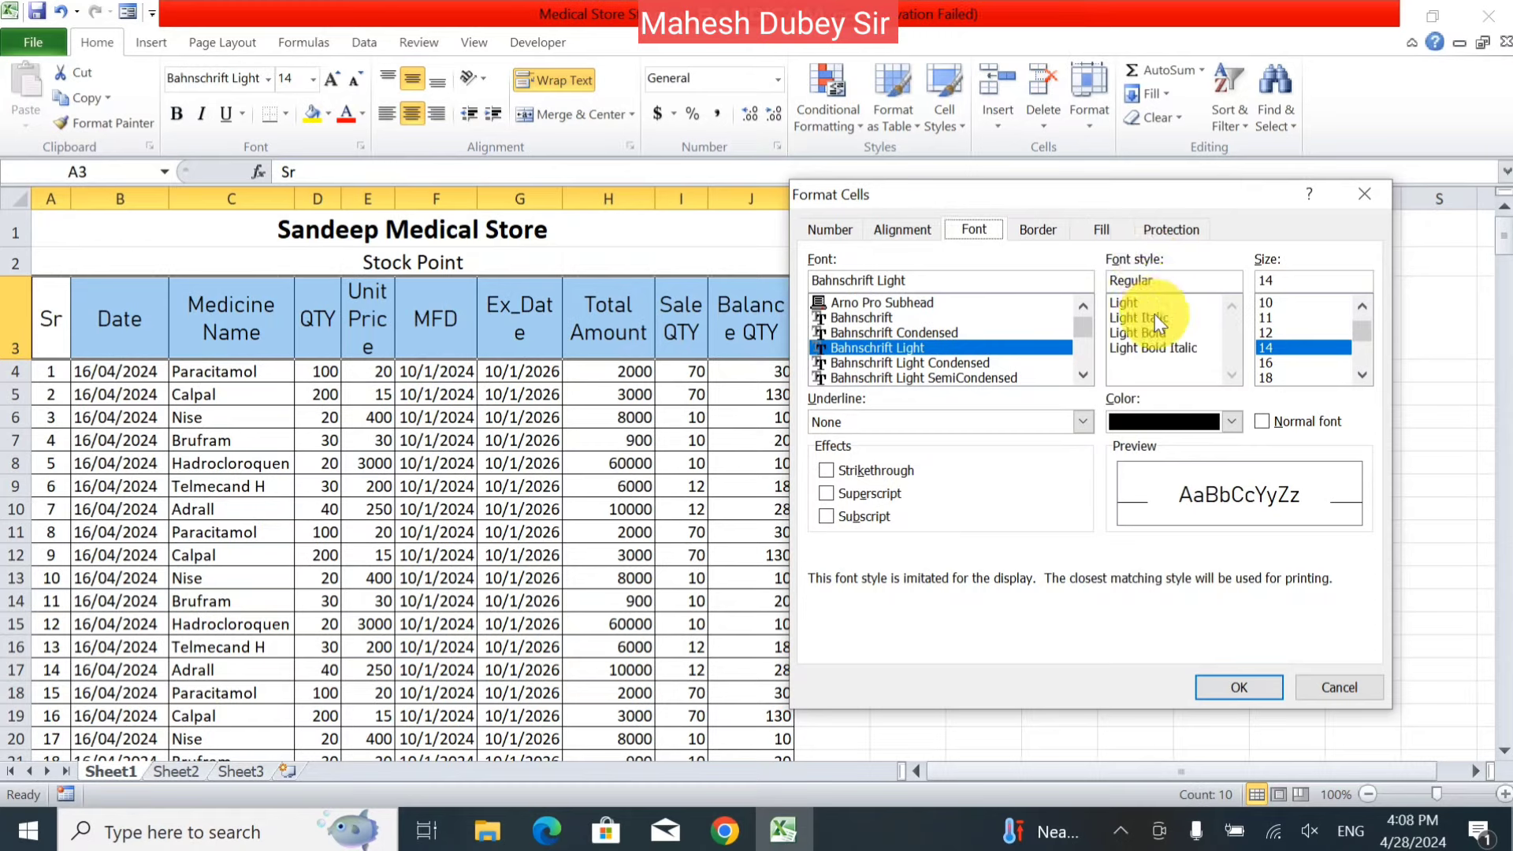
click(1086, 376)
click(1086, 377)
click(1086, 376)
click(1086, 377)
click(1086, 377)
click(1086, 376)
click(1086, 377)
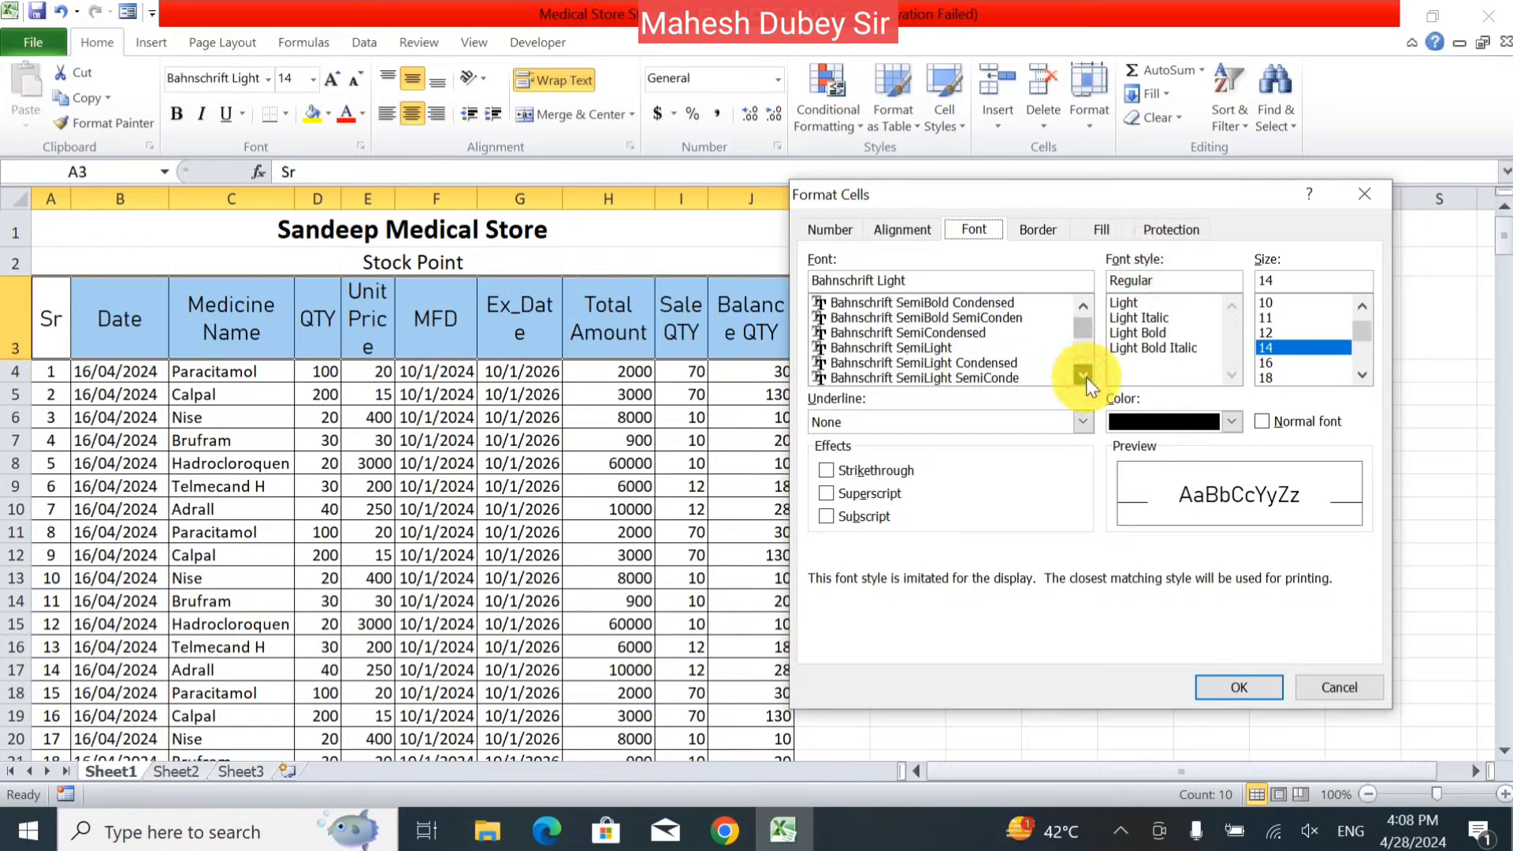
click(1086, 376)
click(1024, 366)
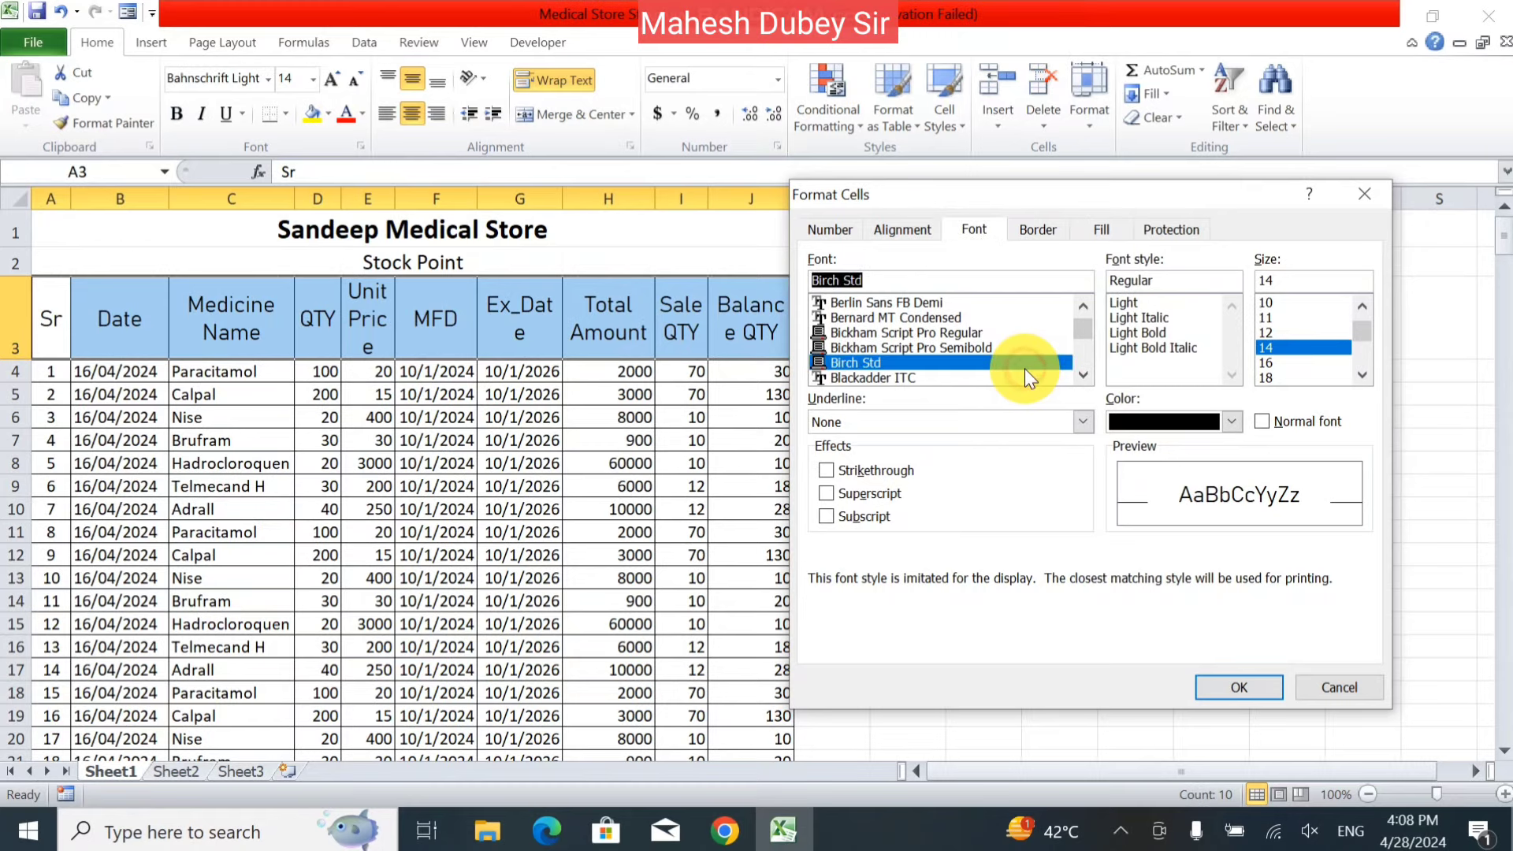
text(tim)
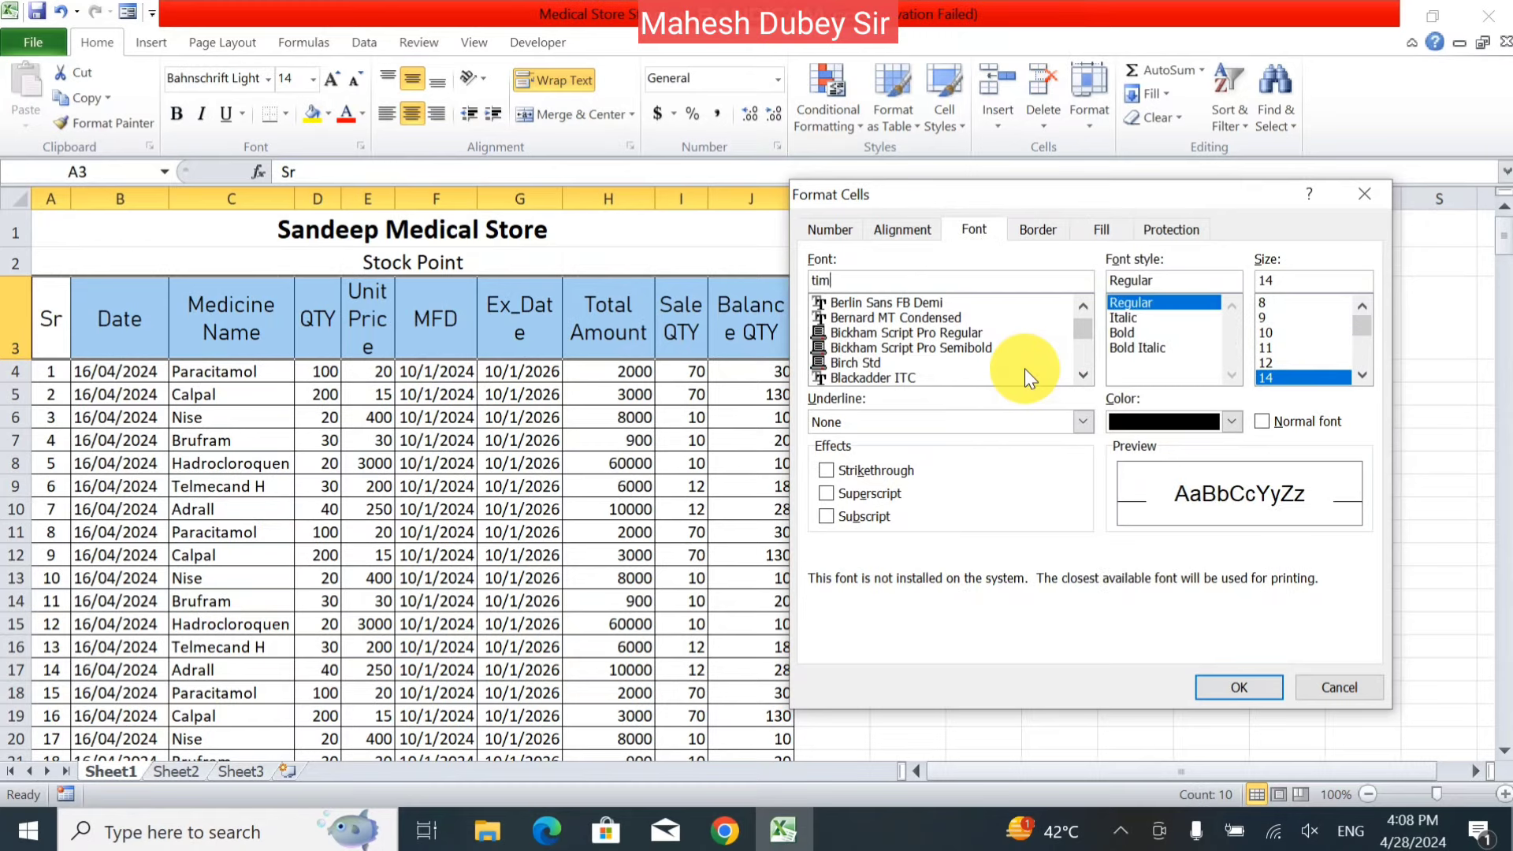
key(Tab)
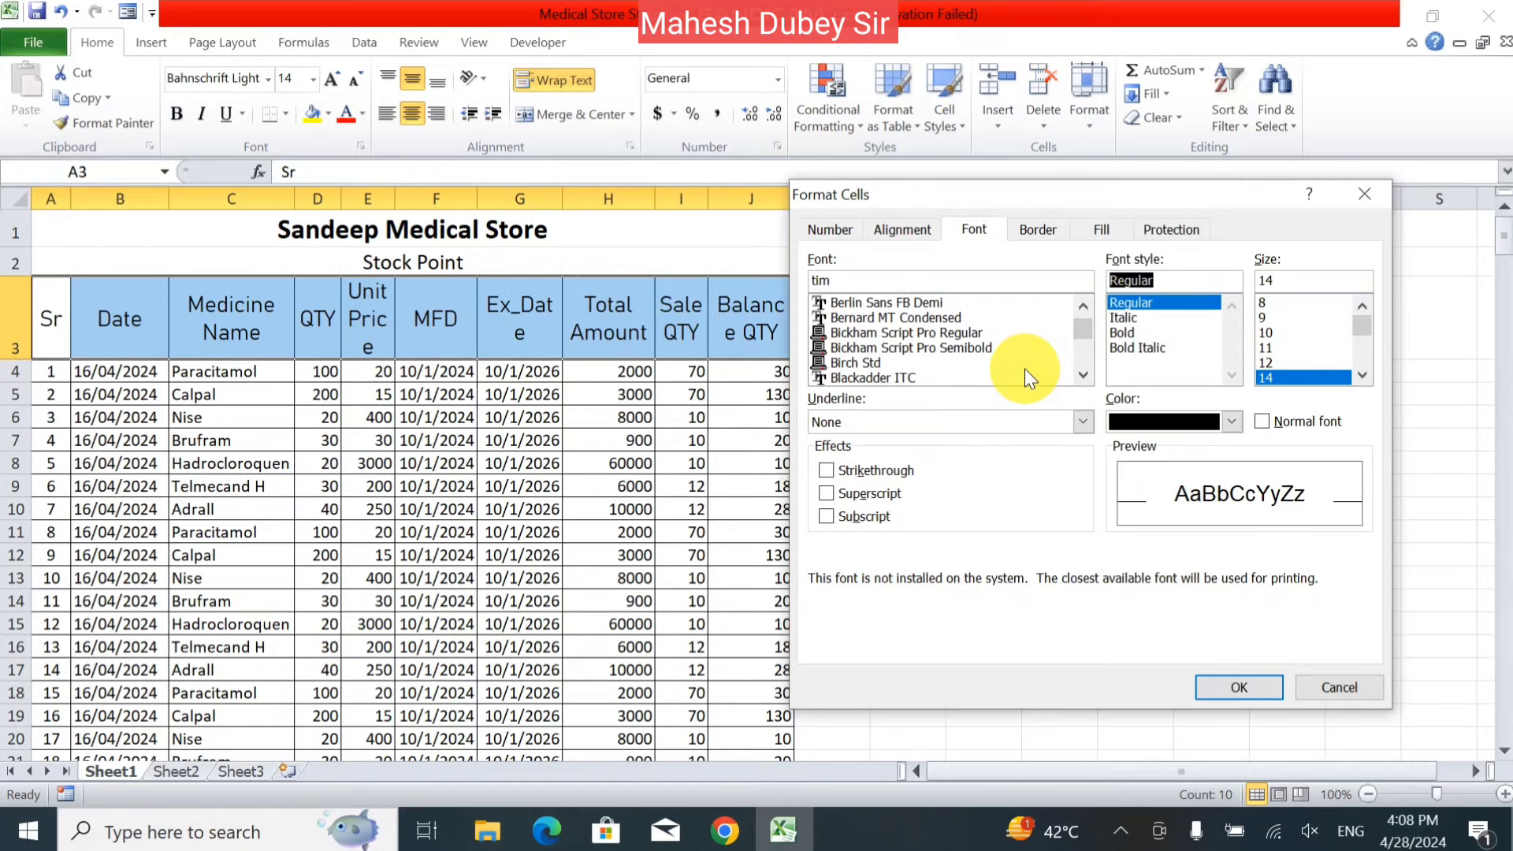
Step: Format the header cells A3:J3 in Blackoak Std with the Bold style and size 18
click(1085, 375)
click(954, 332)
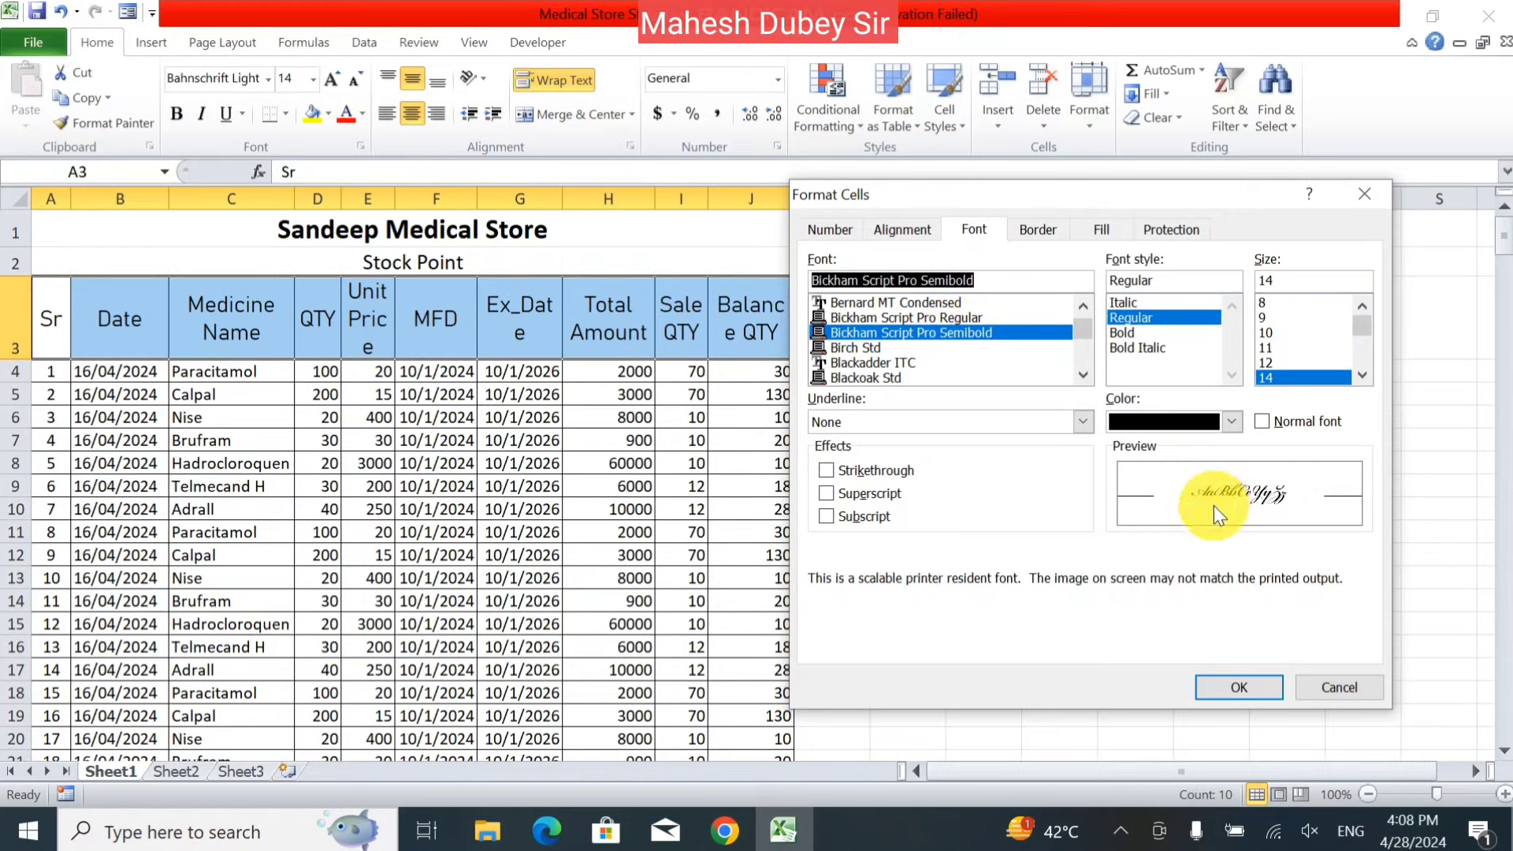
click(963, 378)
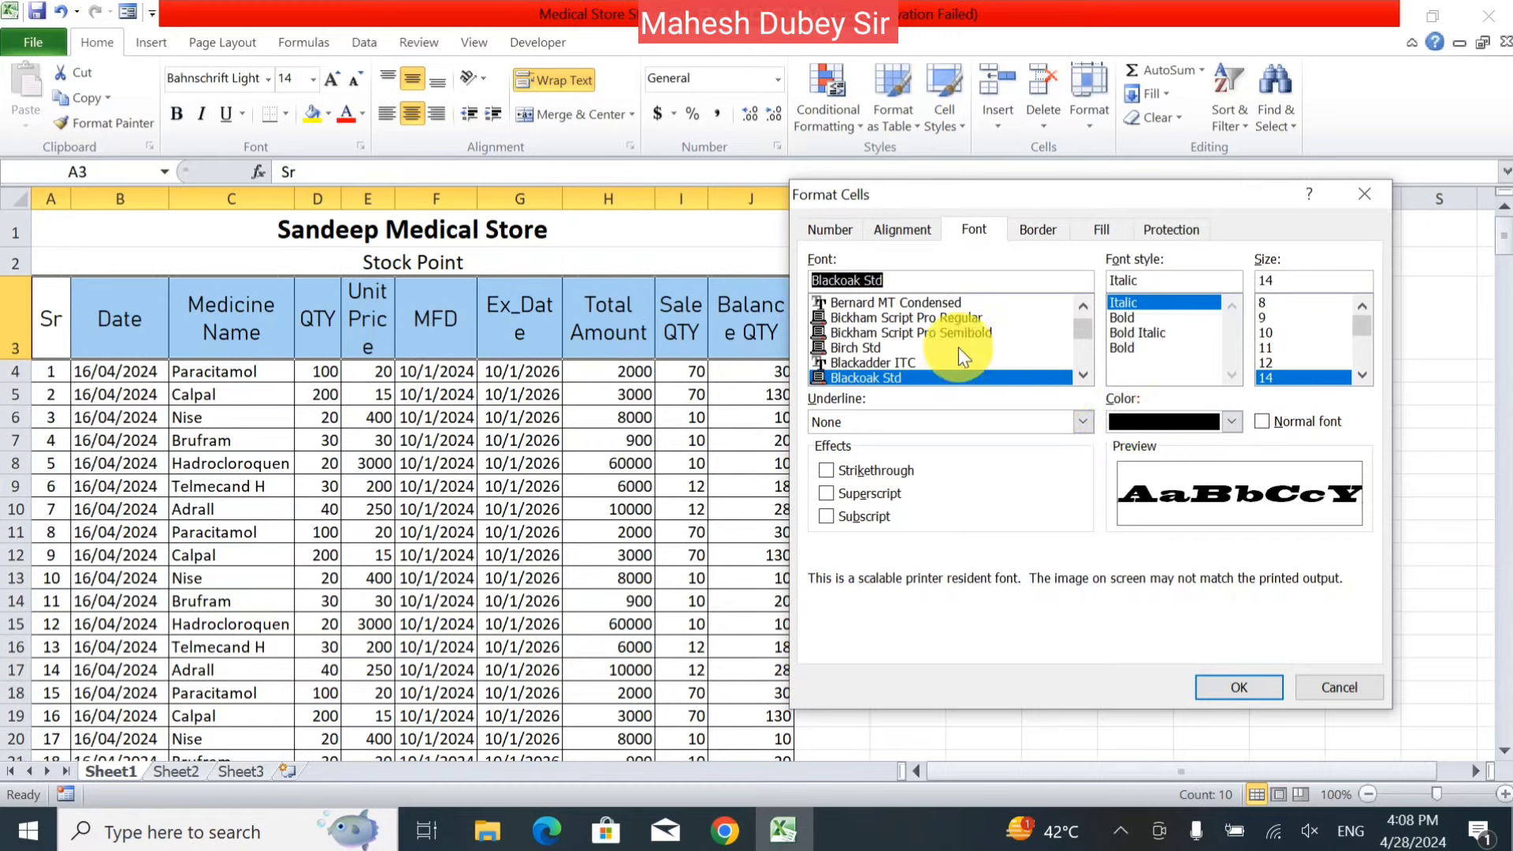
click(1137, 332)
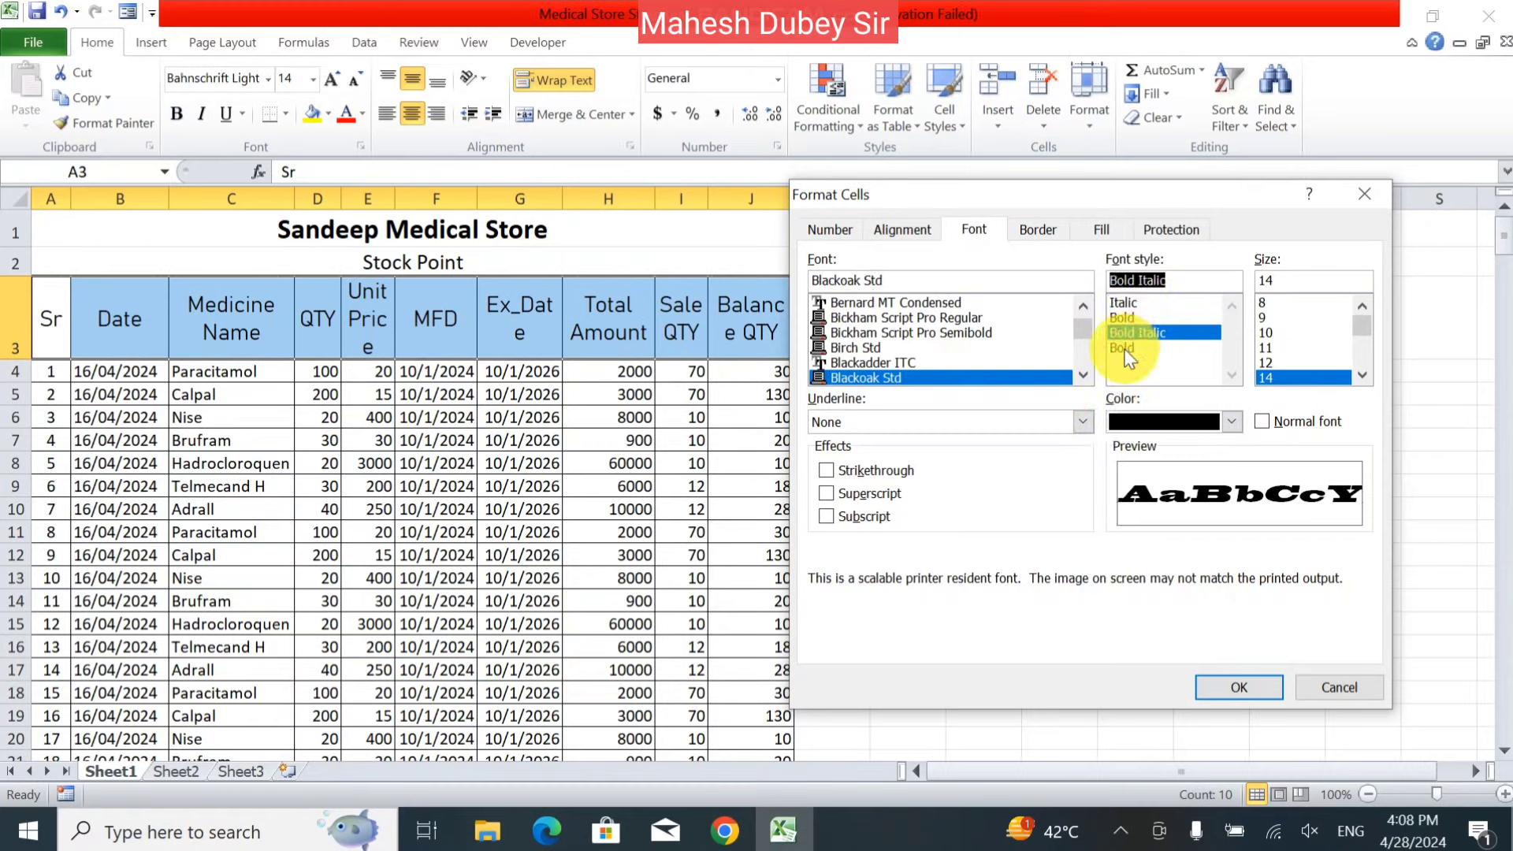
click(1135, 347)
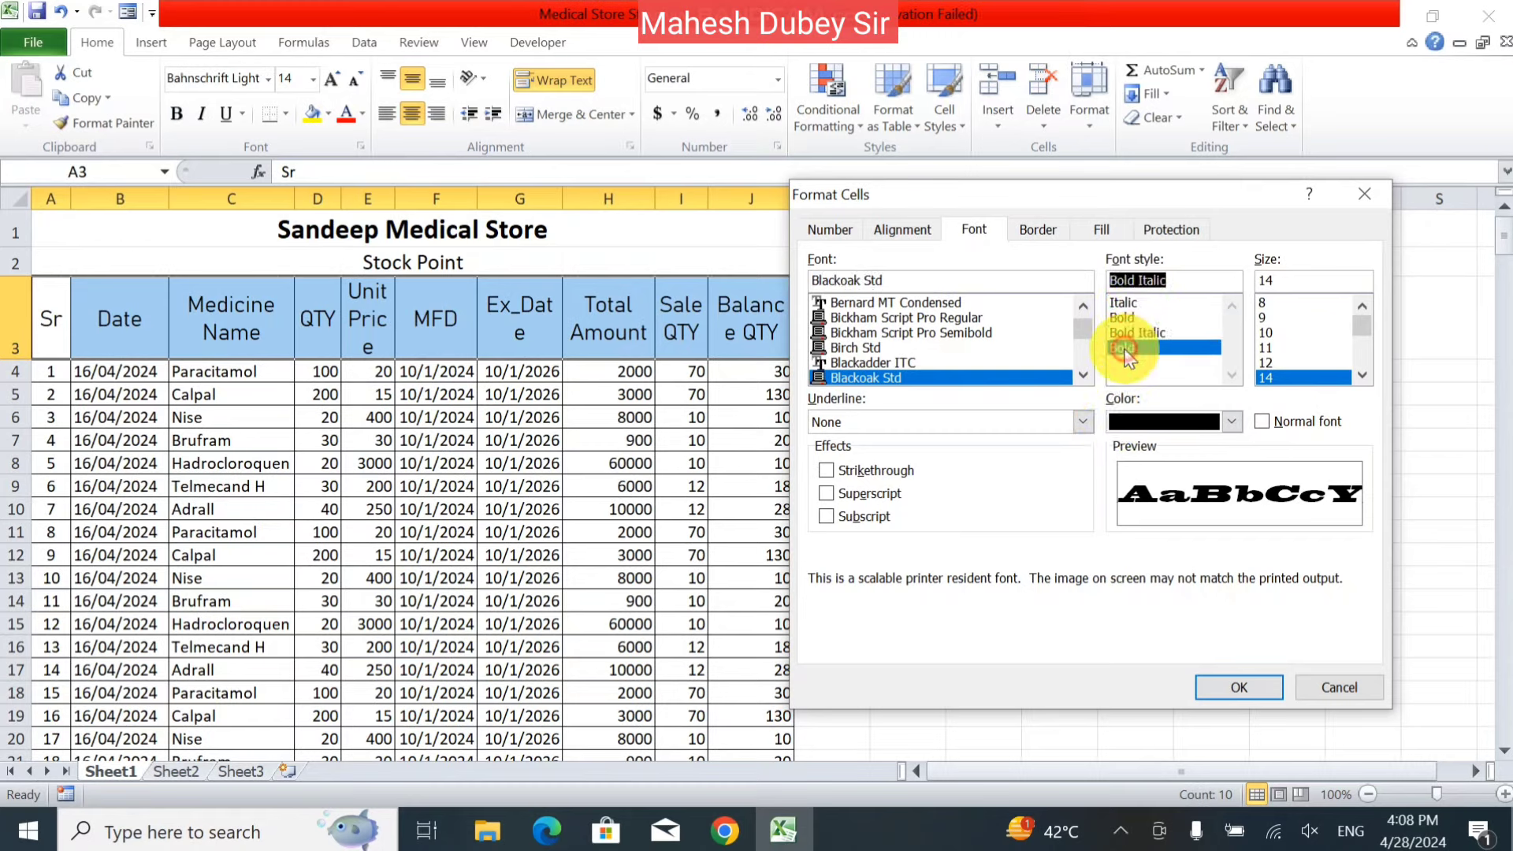
click(1142, 304)
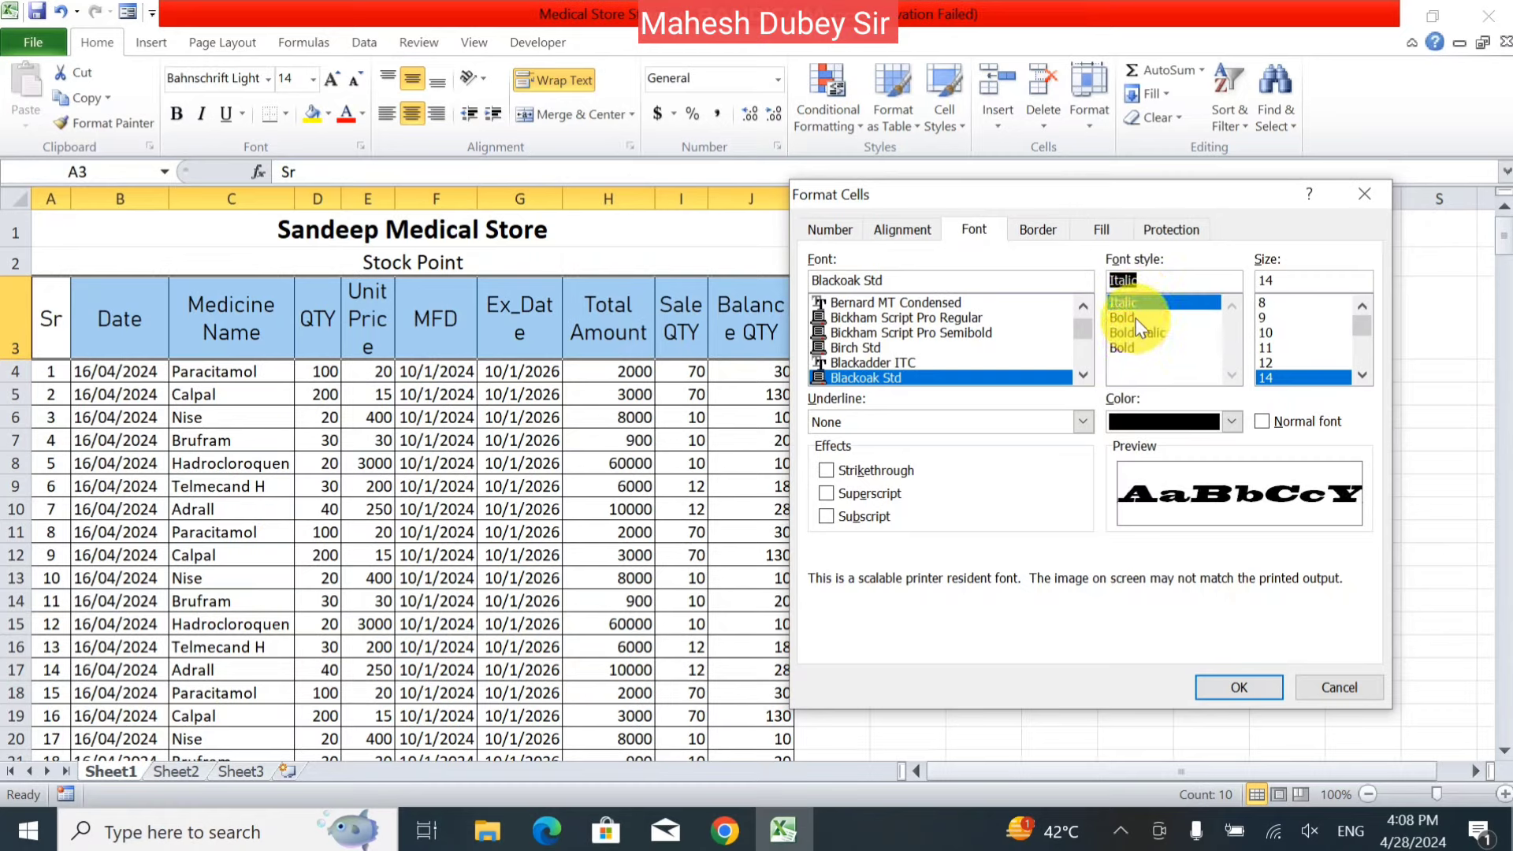
click(1137, 318)
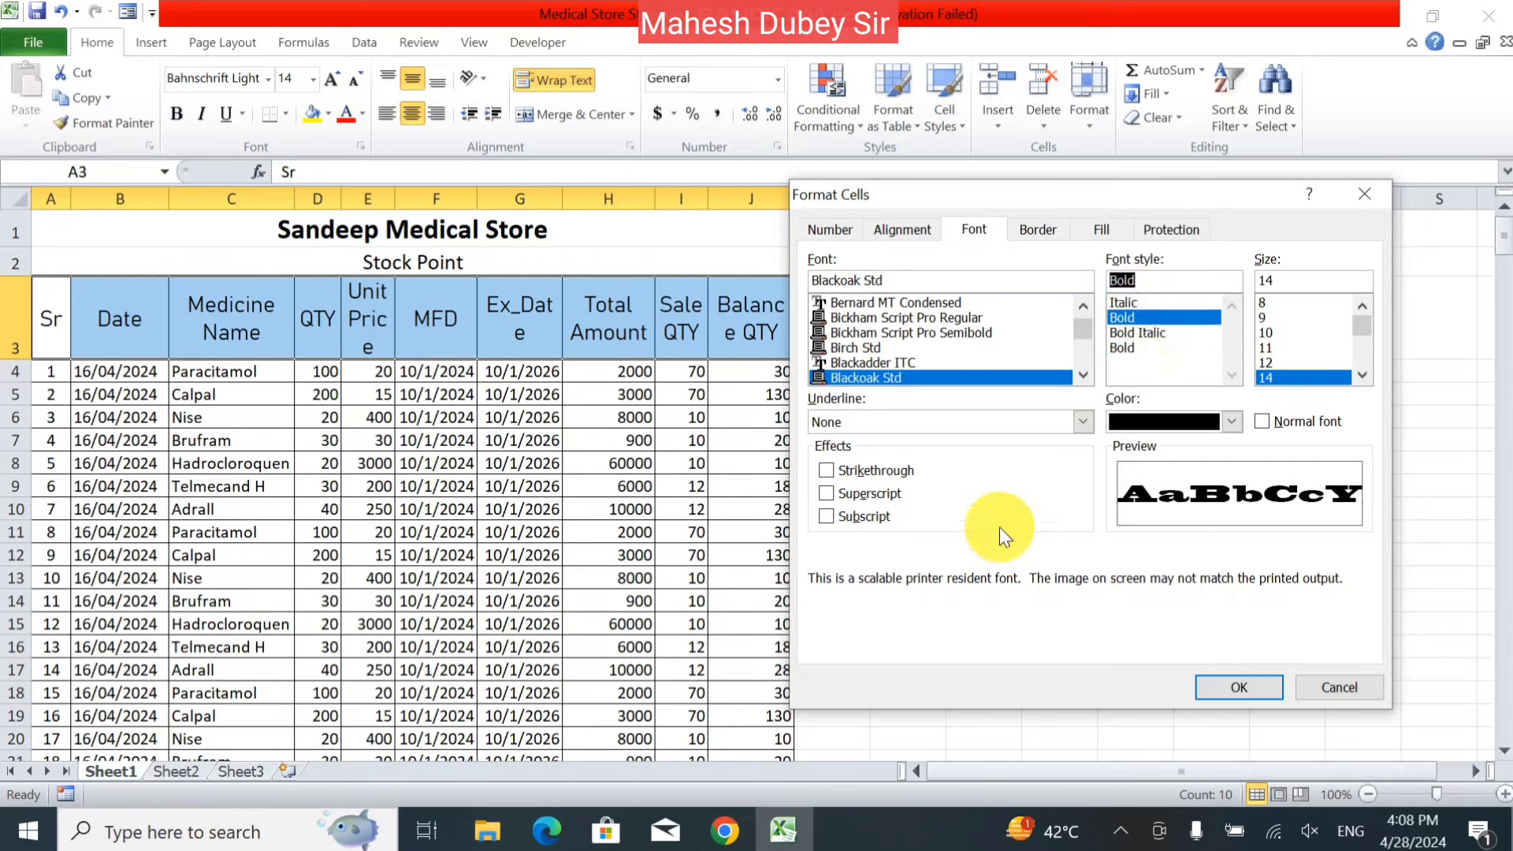
click(1363, 375)
click(1363, 376)
click(1322, 379)
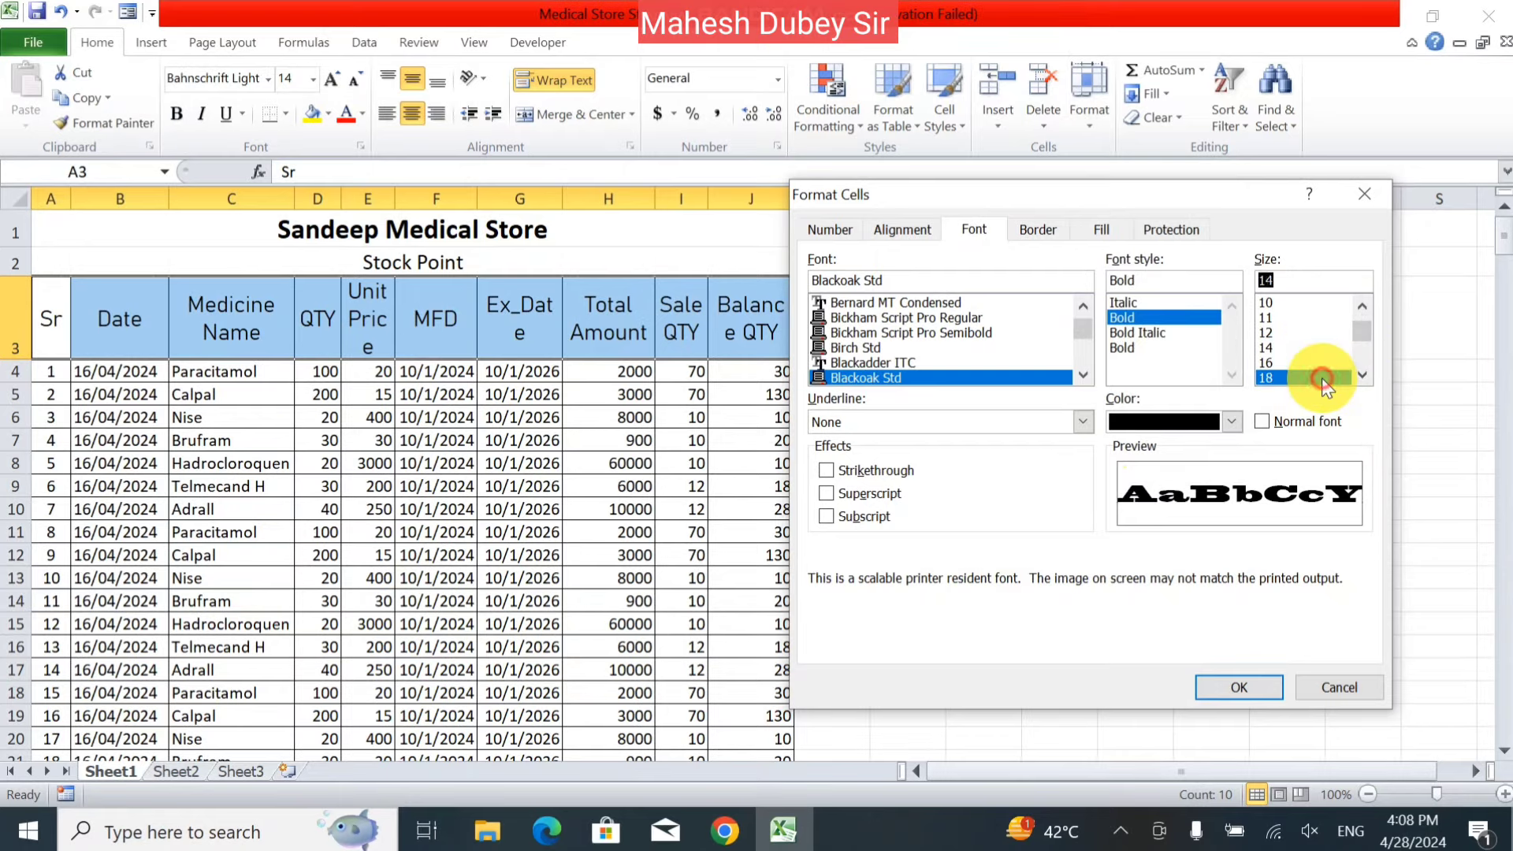
click(1231, 687)
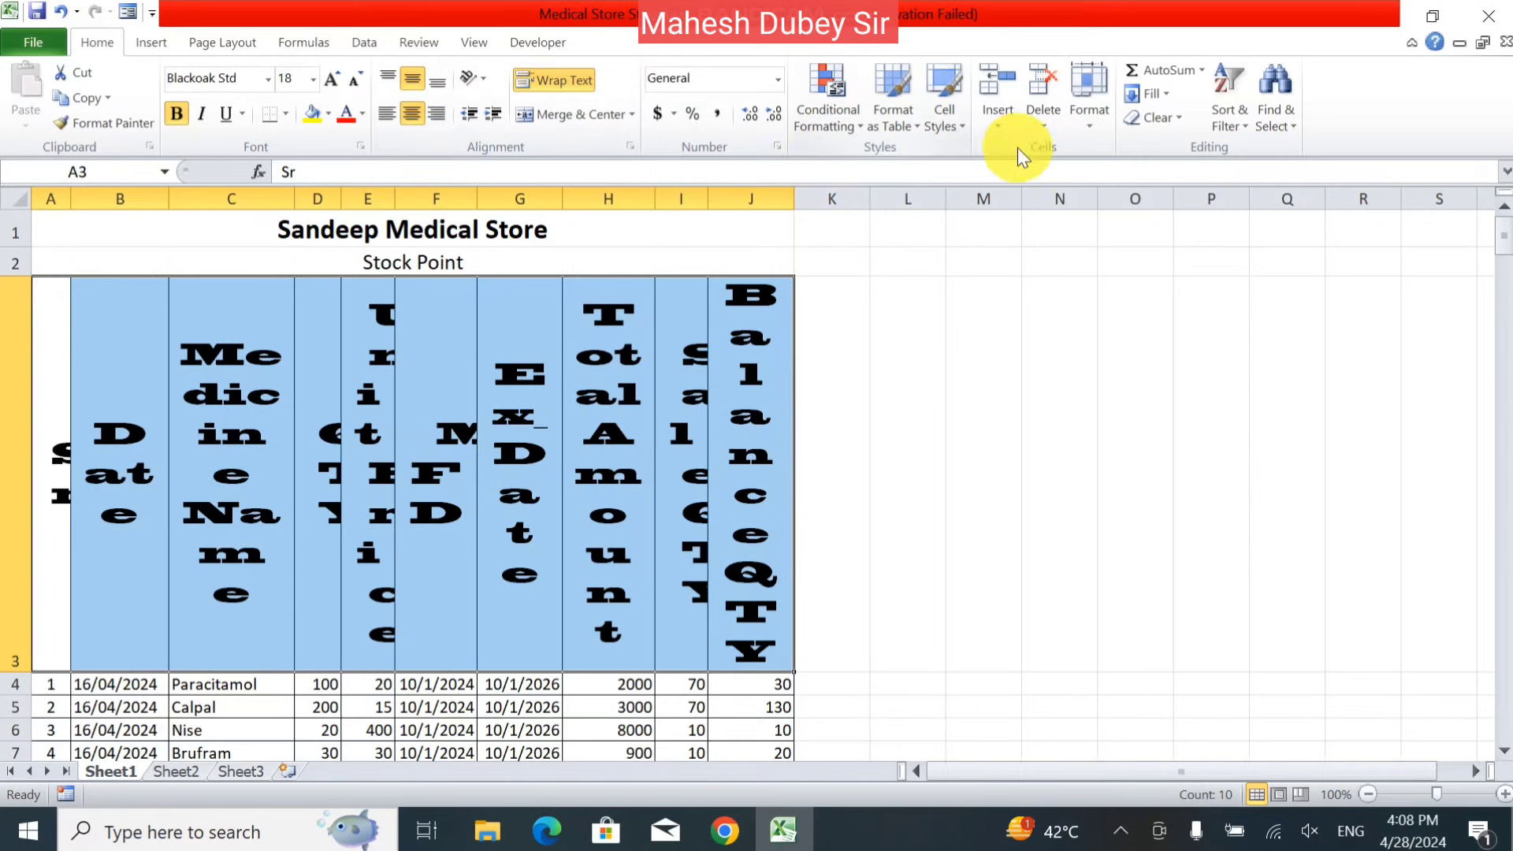
Step: Change the header cells' font to Times New Roman and set the font size to 14
click(1088, 117)
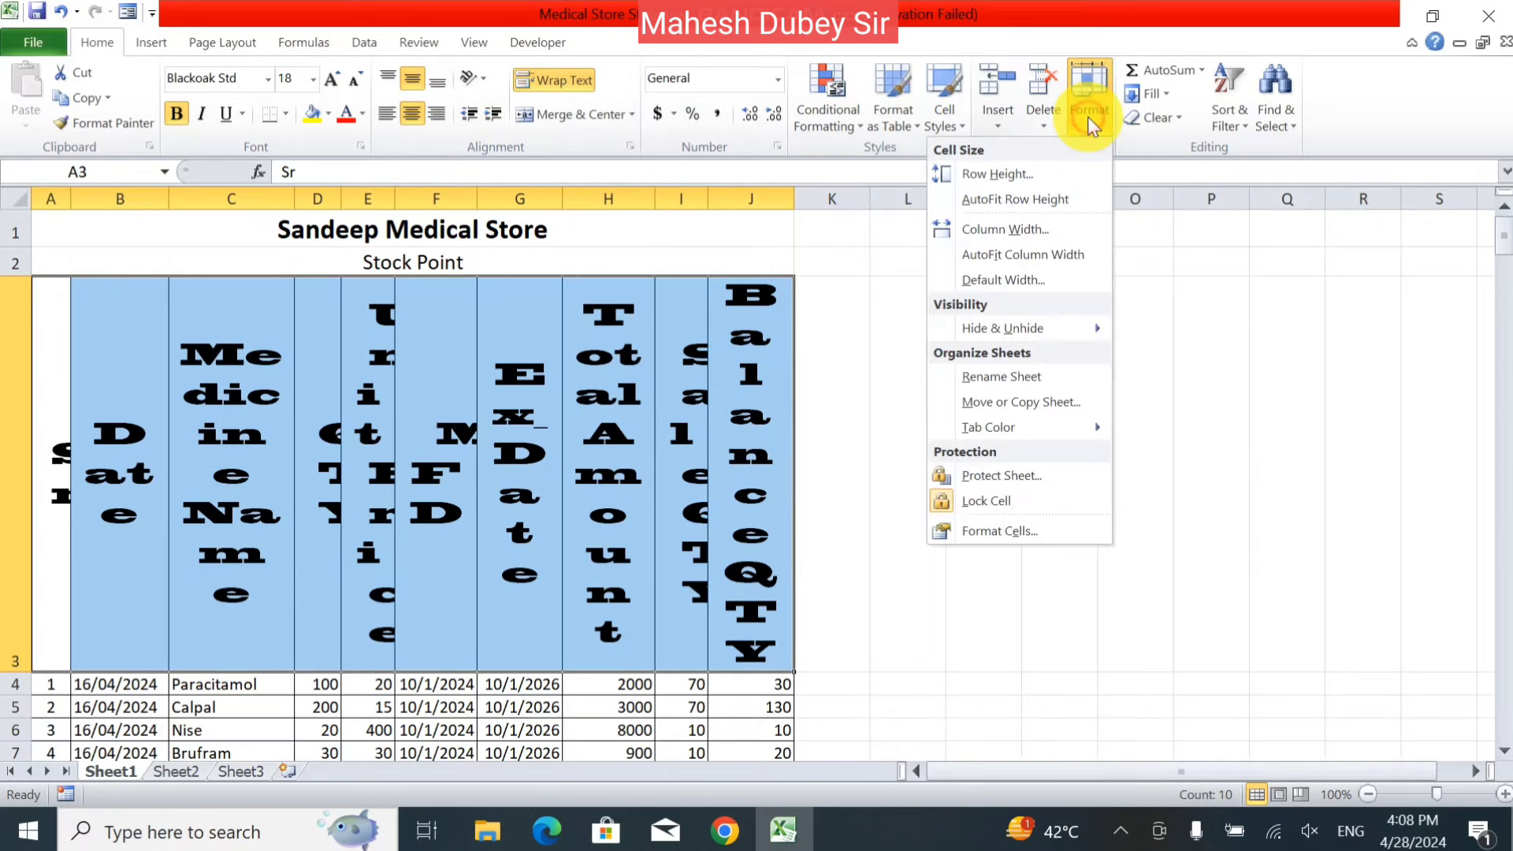
click(1031, 527)
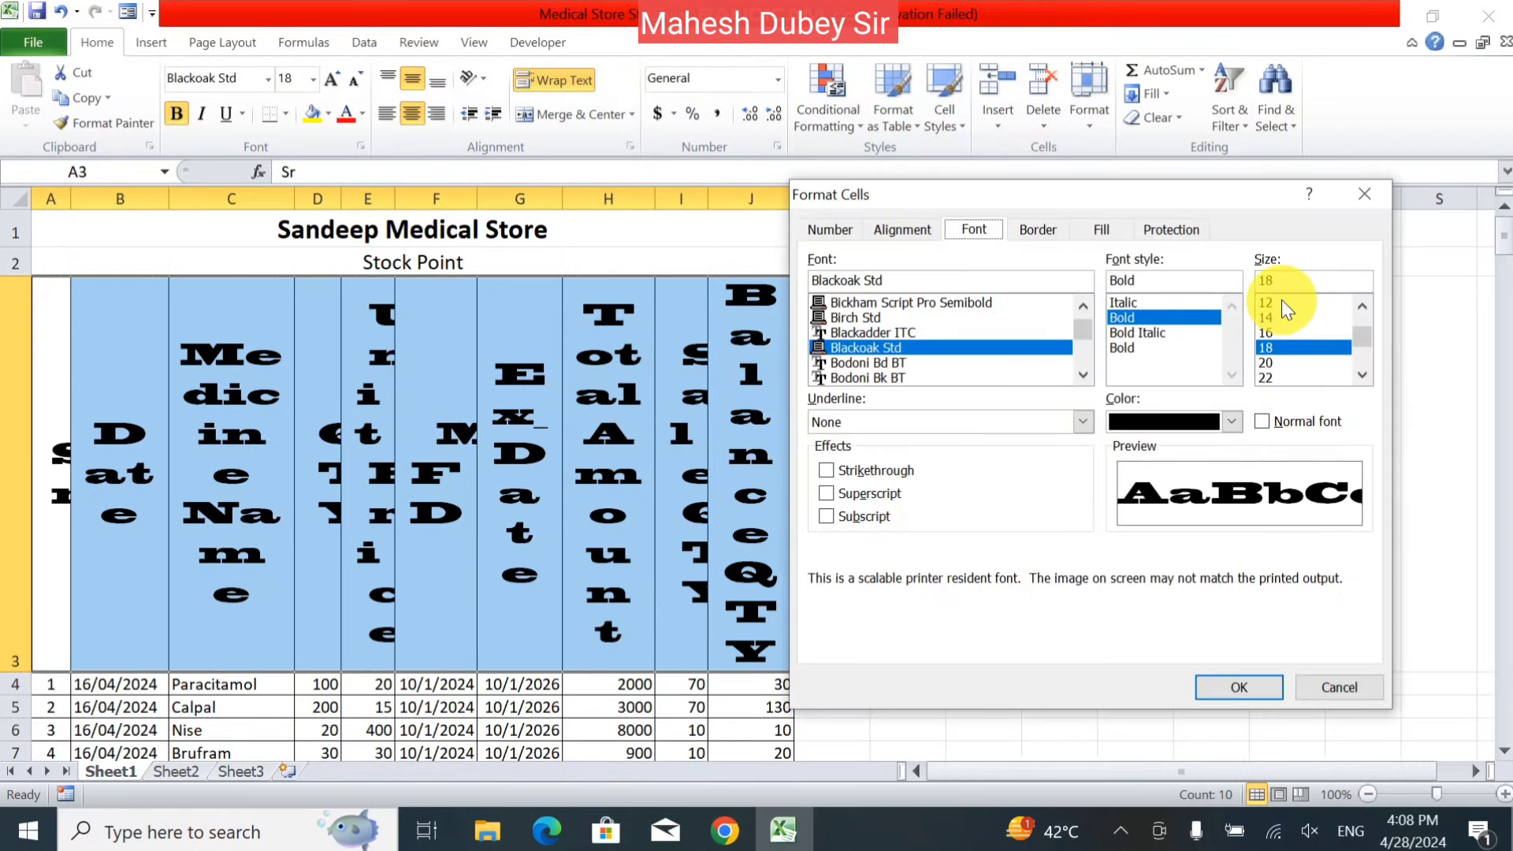
click(1021, 391)
click(973, 370)
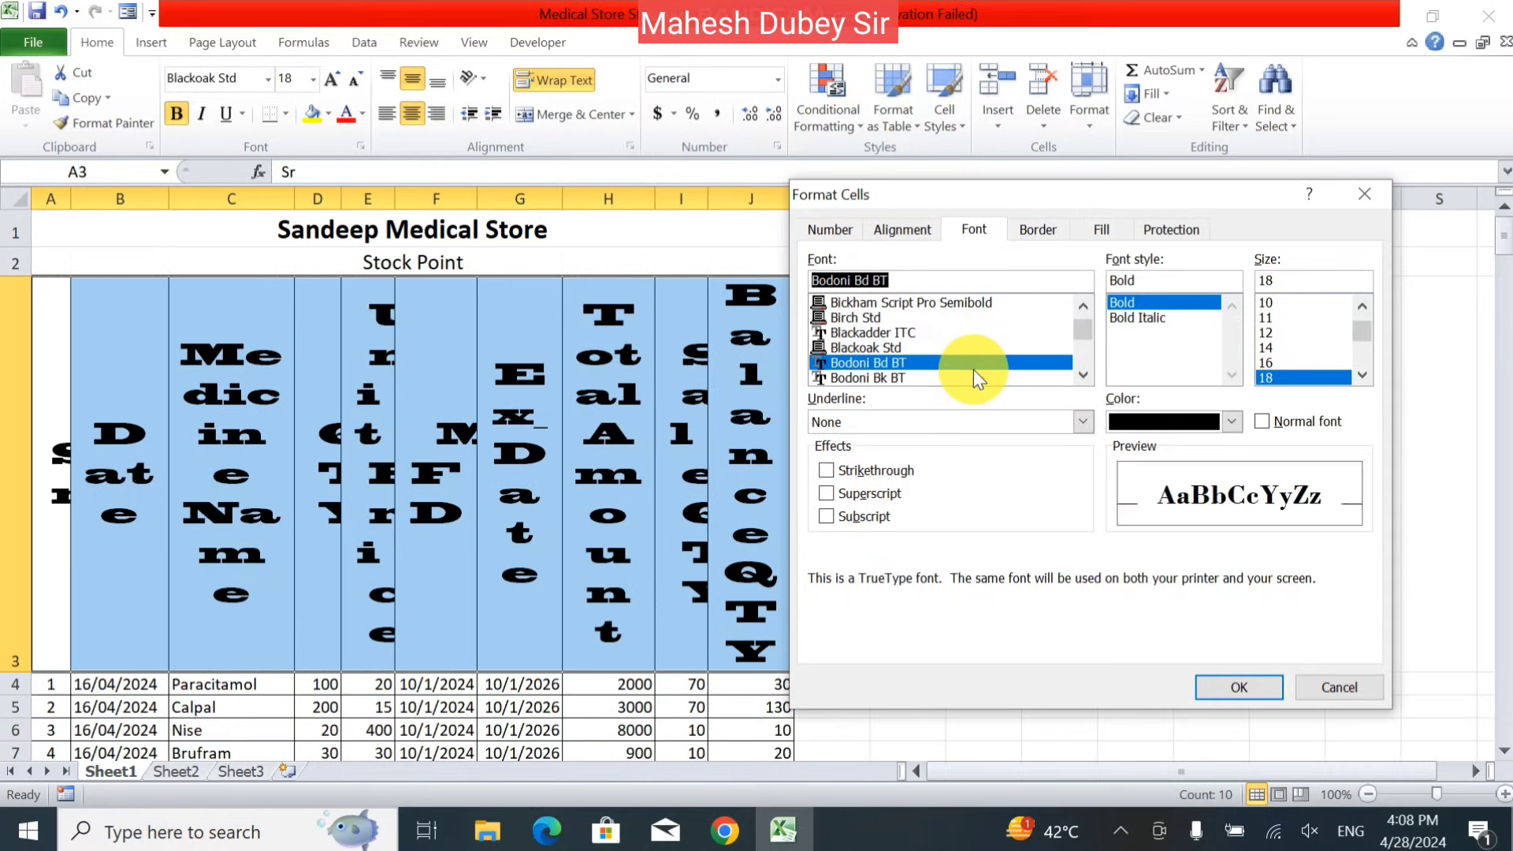
text(time)
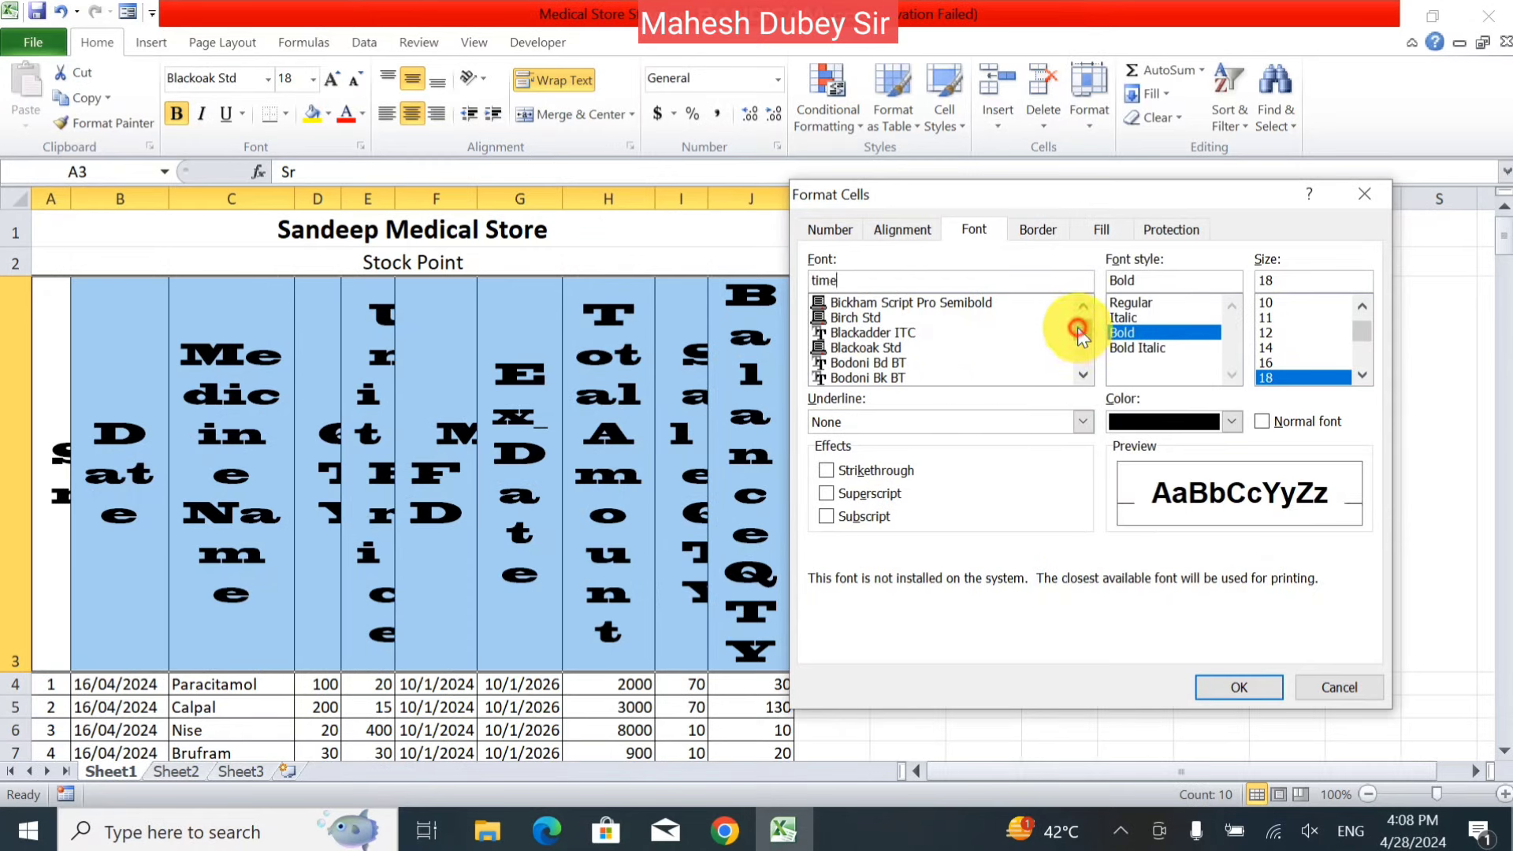
drag(1076, 338, 1076, 365)
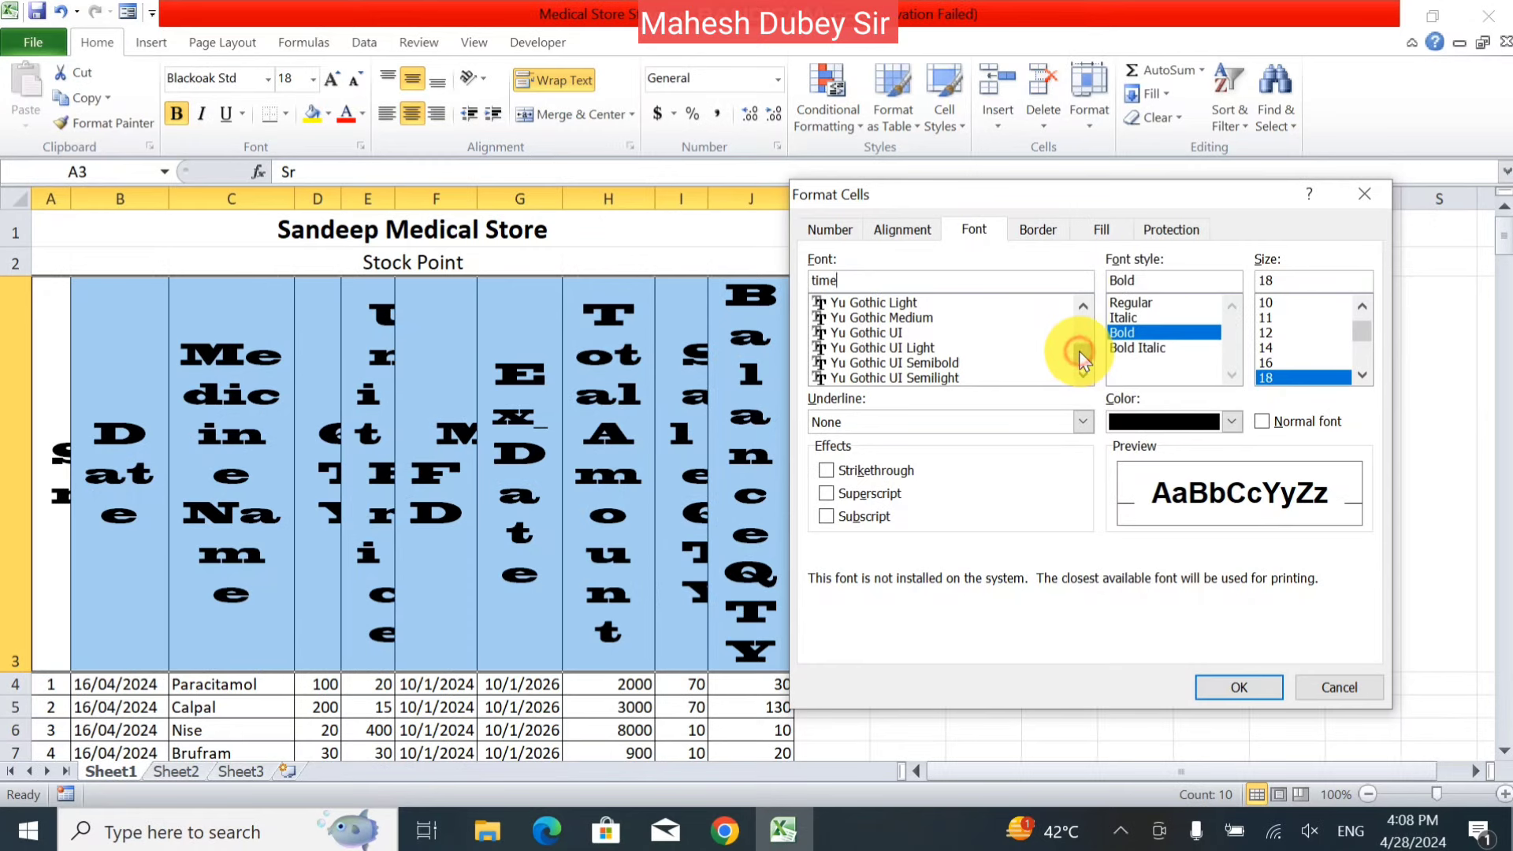
drag(1082, 310, 1083, 311)
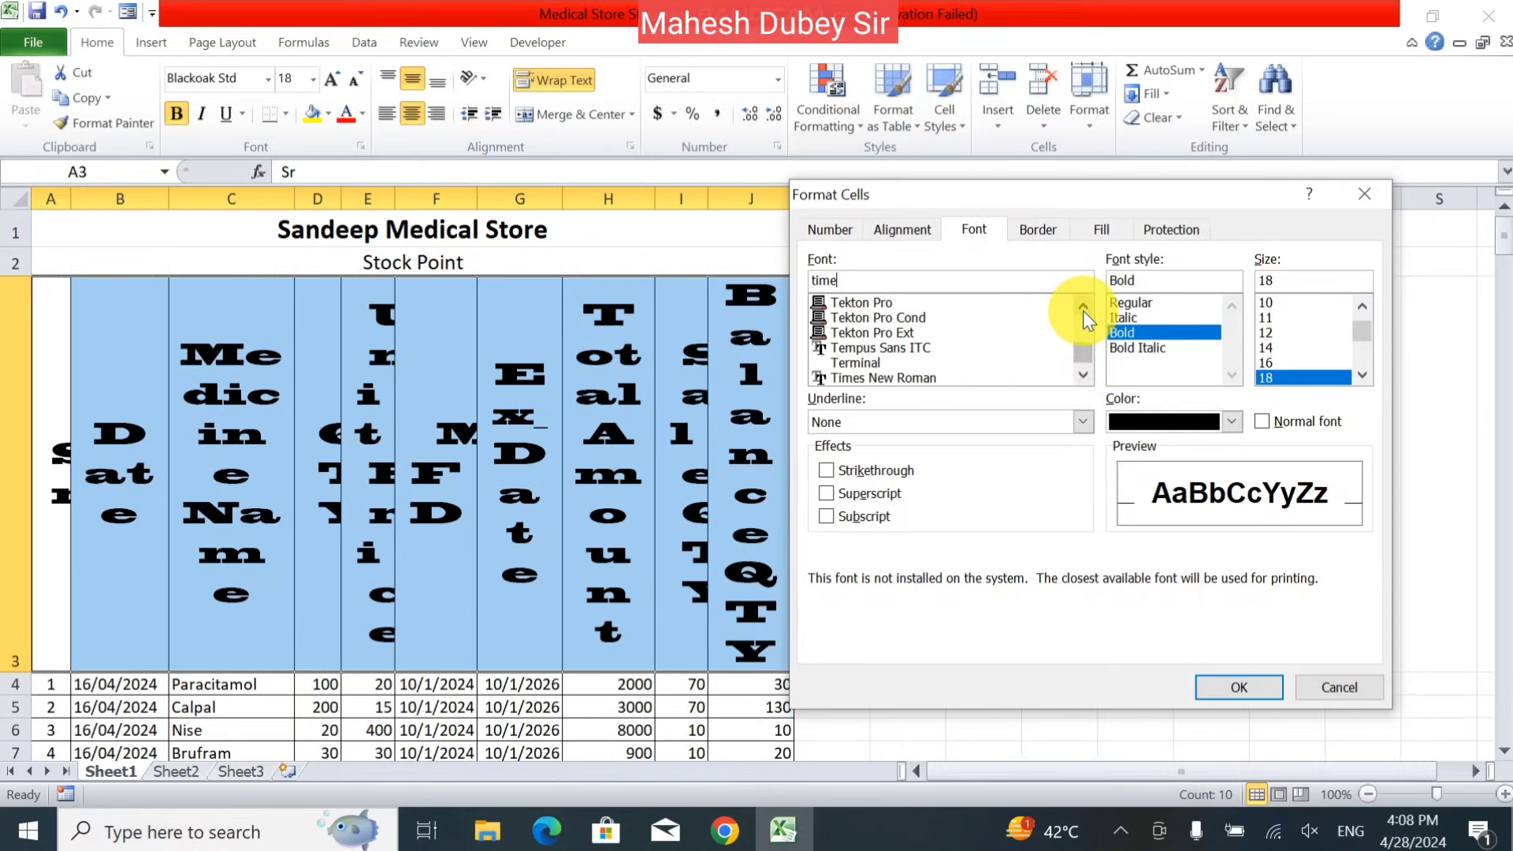
click(957, 378)
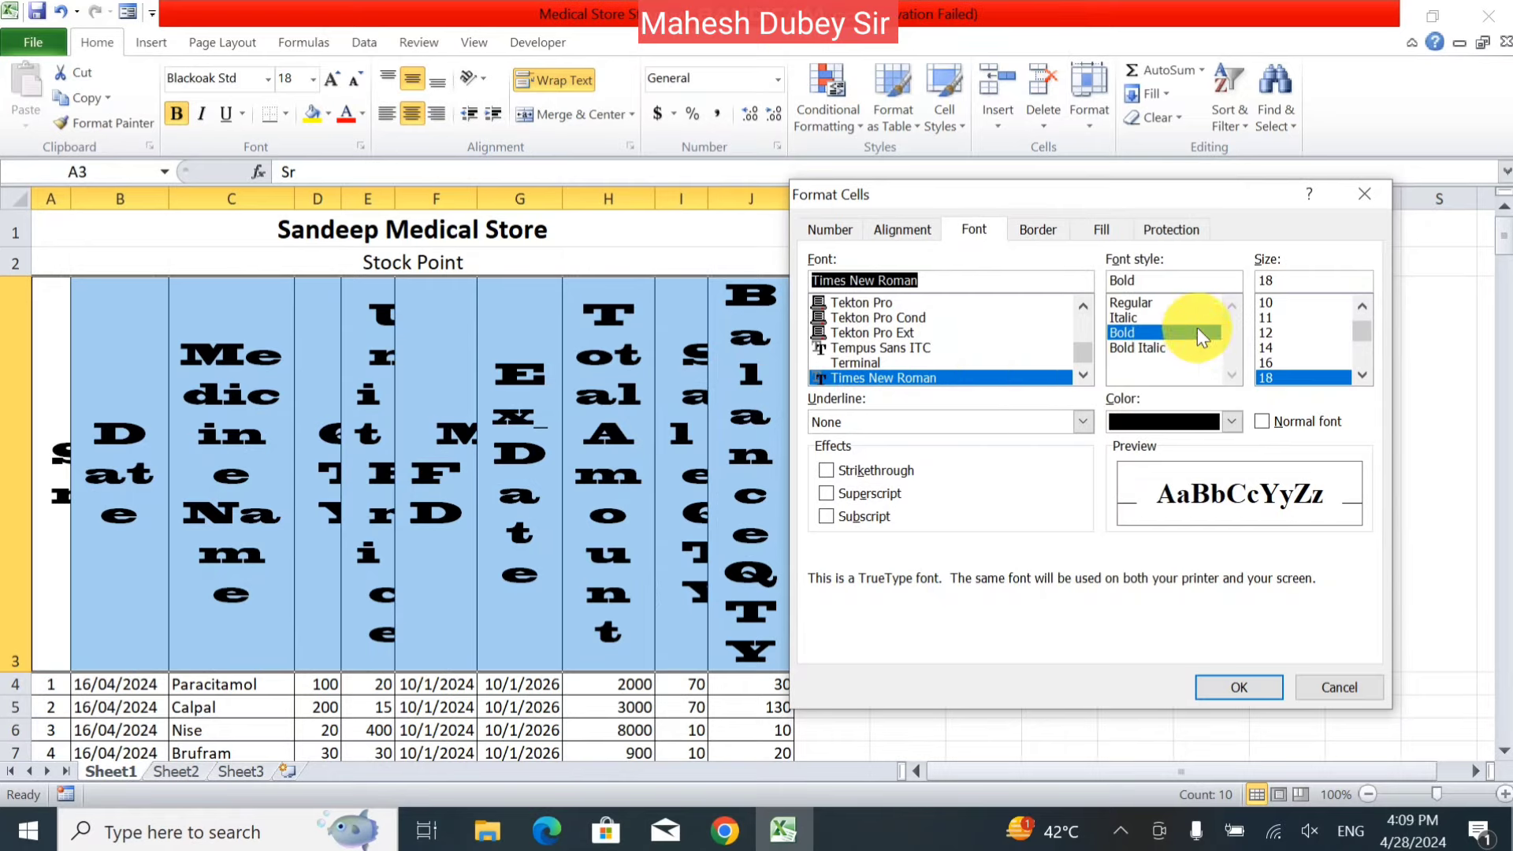
click(1262, 352)
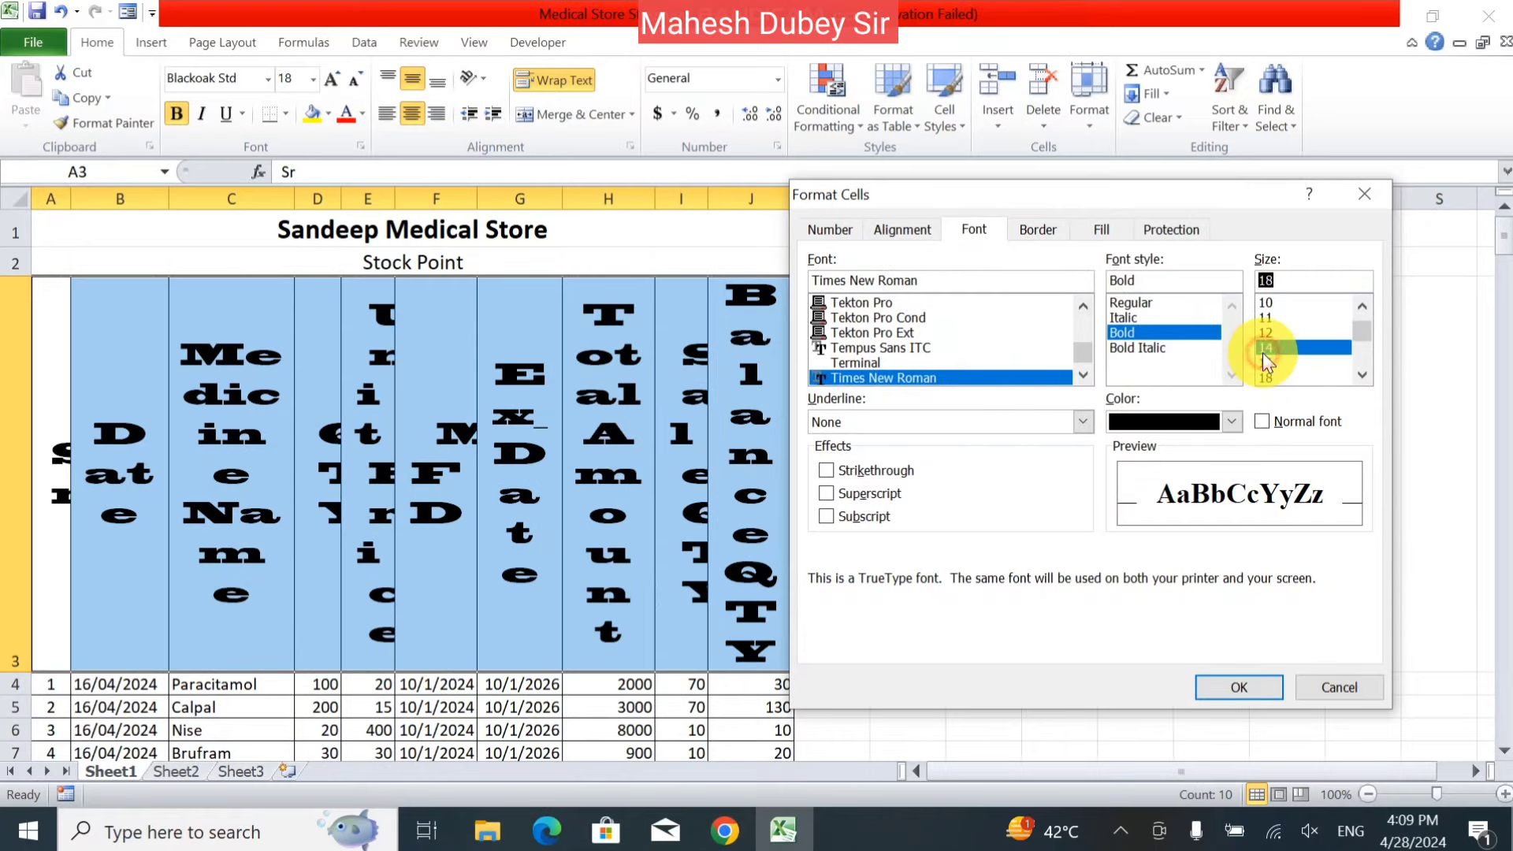
click(1233, 696)
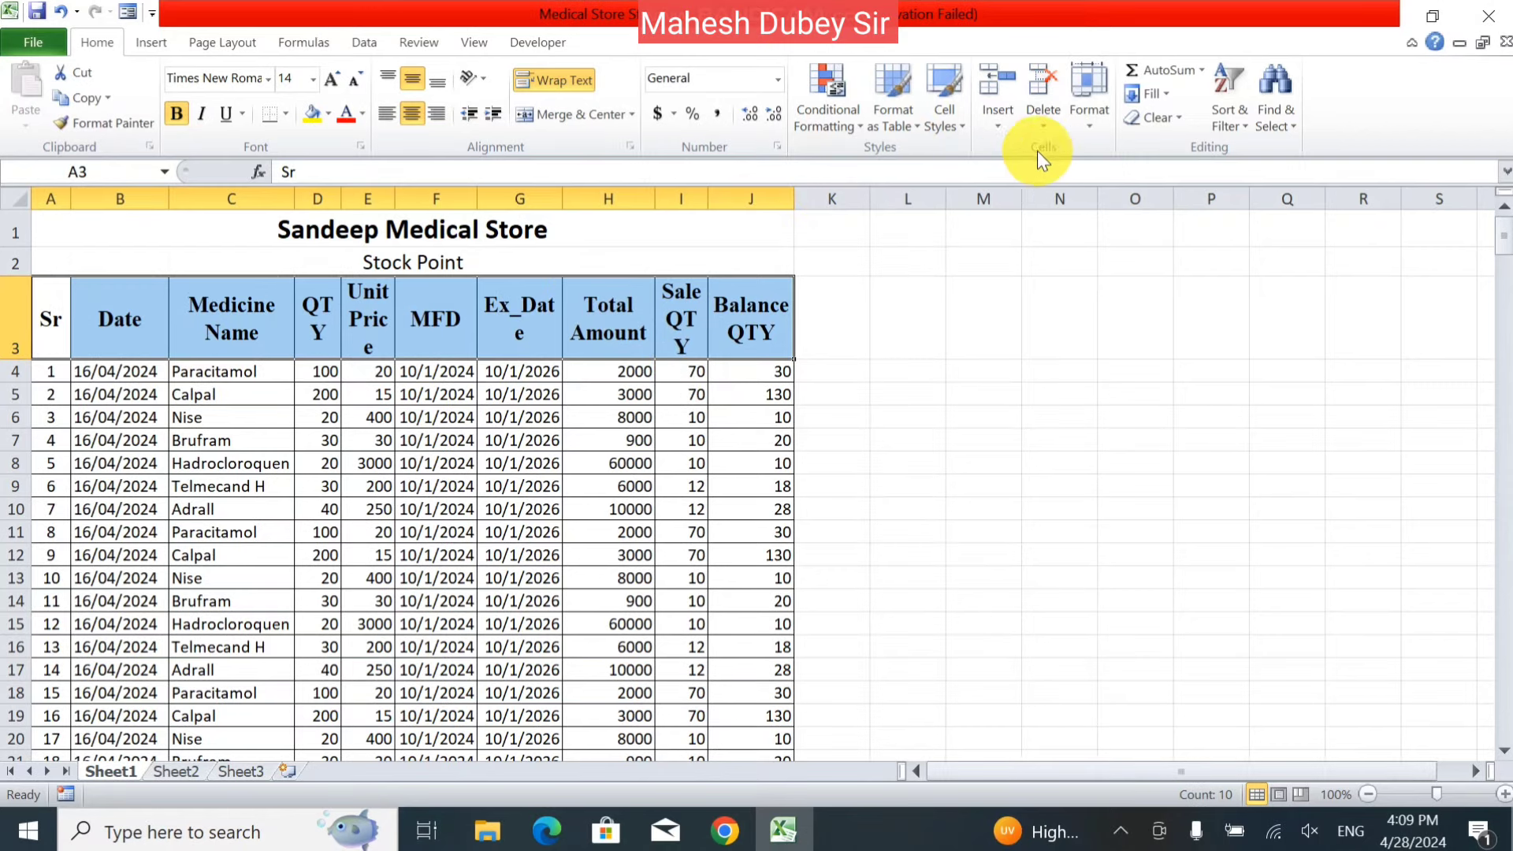
Step: Apply a Double Accounting underline and red font colour to the header cells A3:J3 through Format Cells
click(1091, 133)
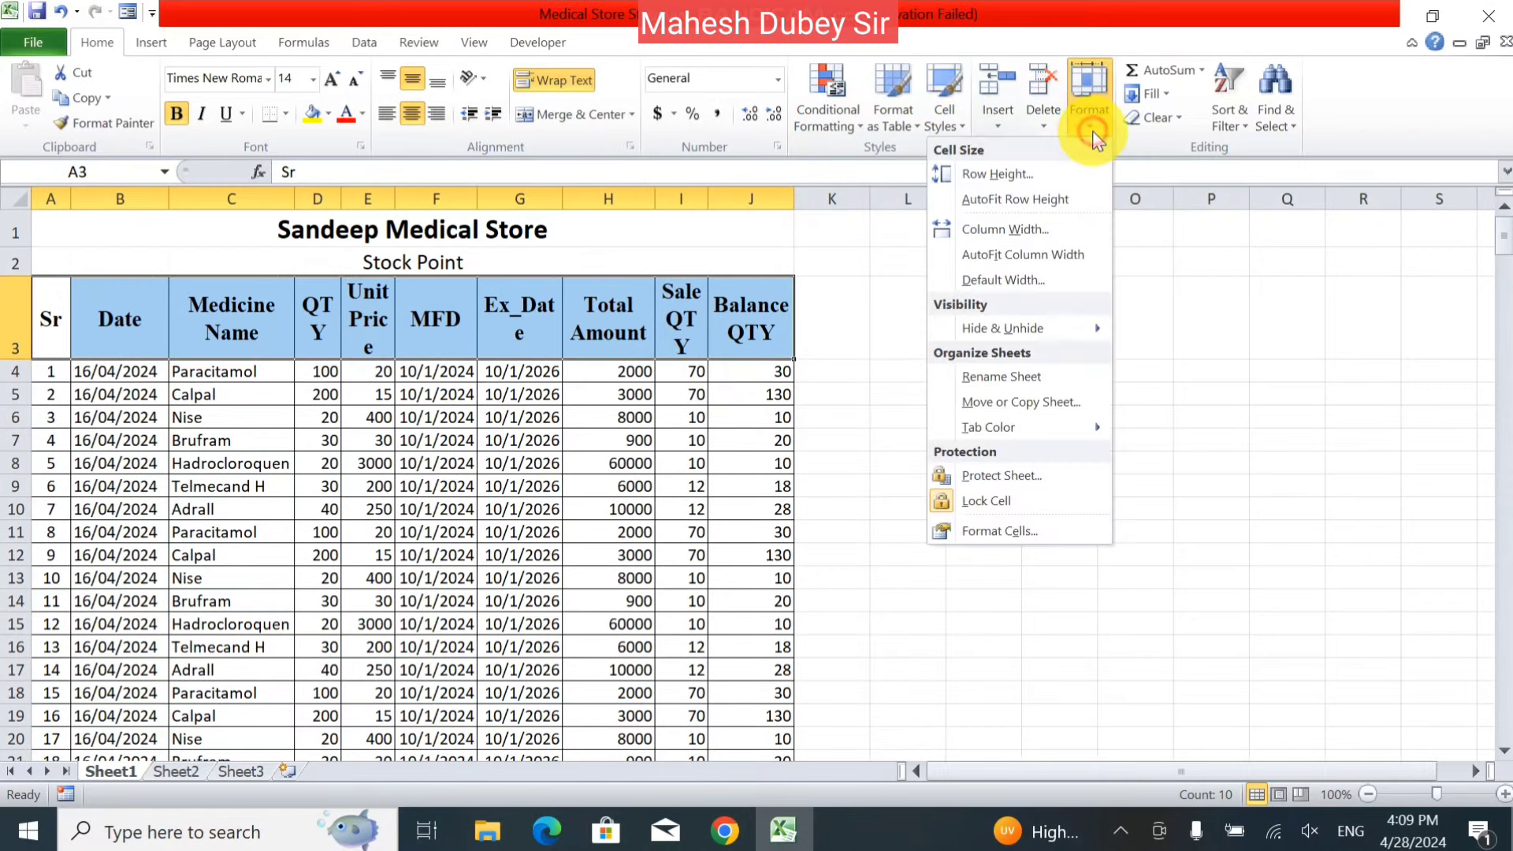
click(1011, 540)
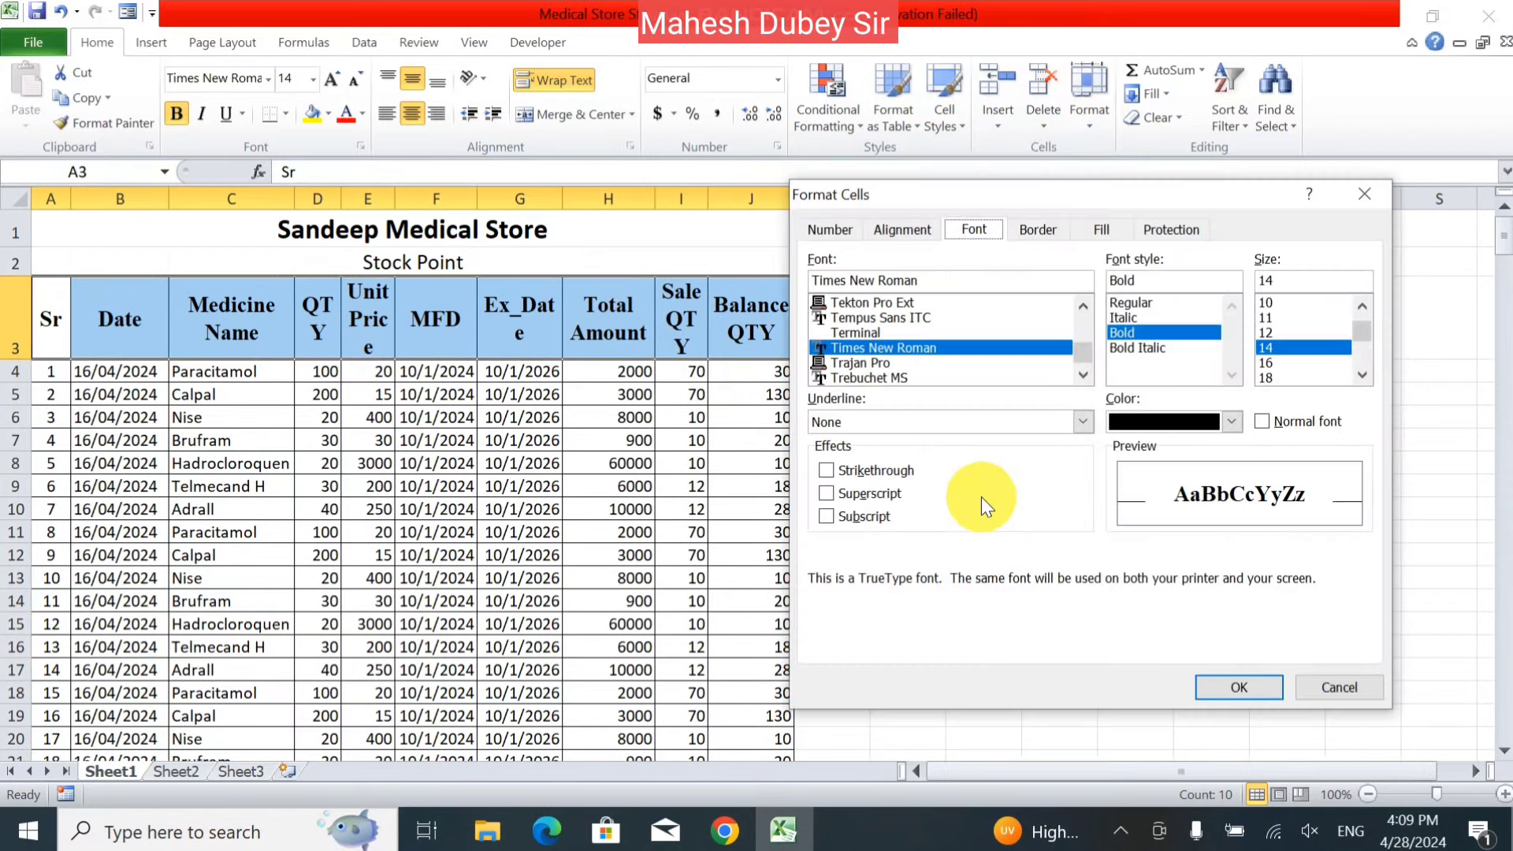
click(963, 427)
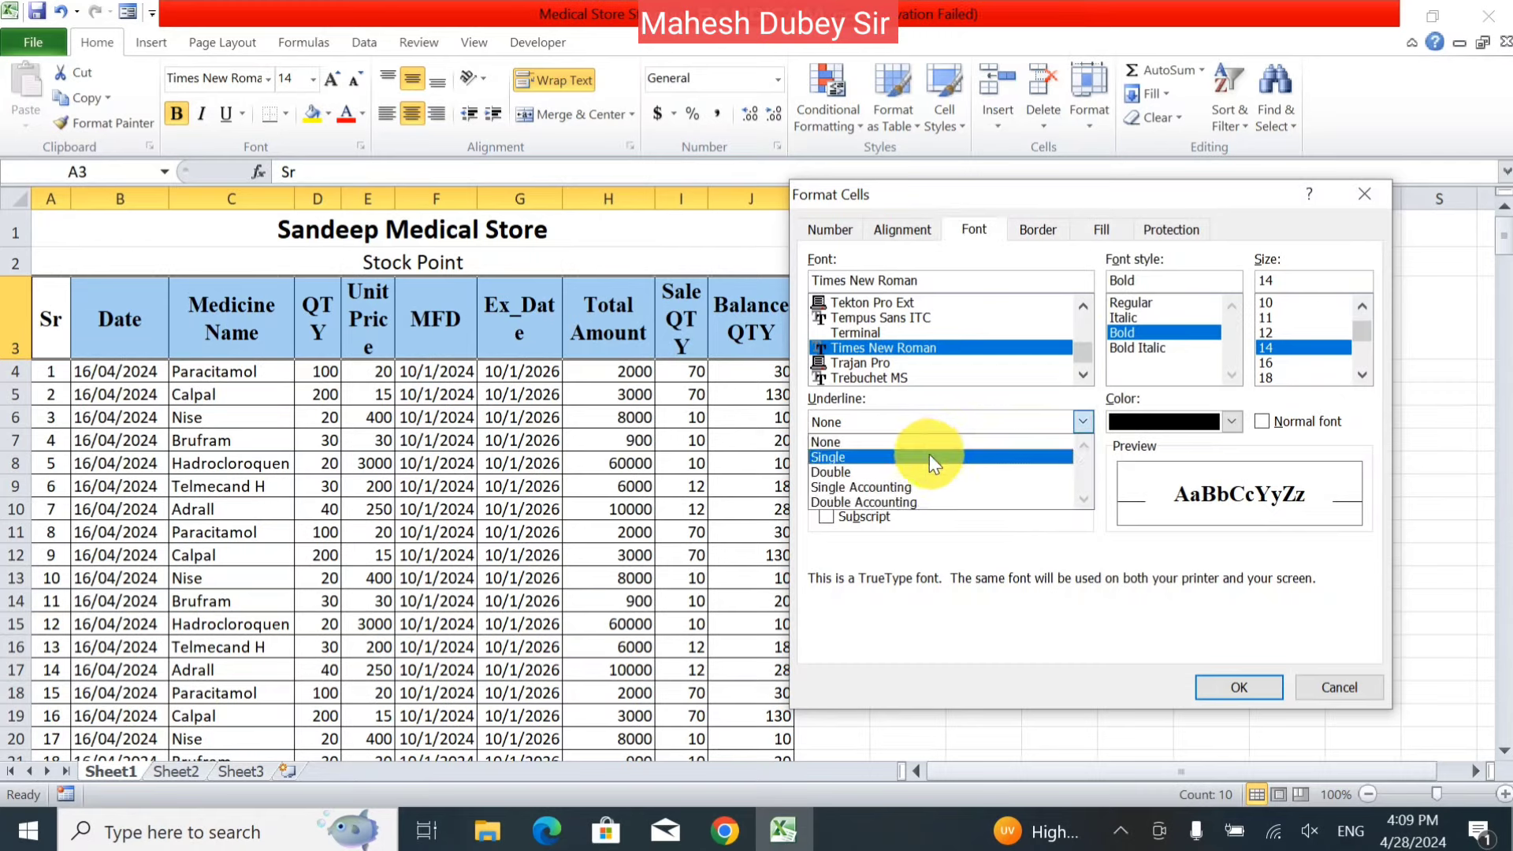
click(918, 506)
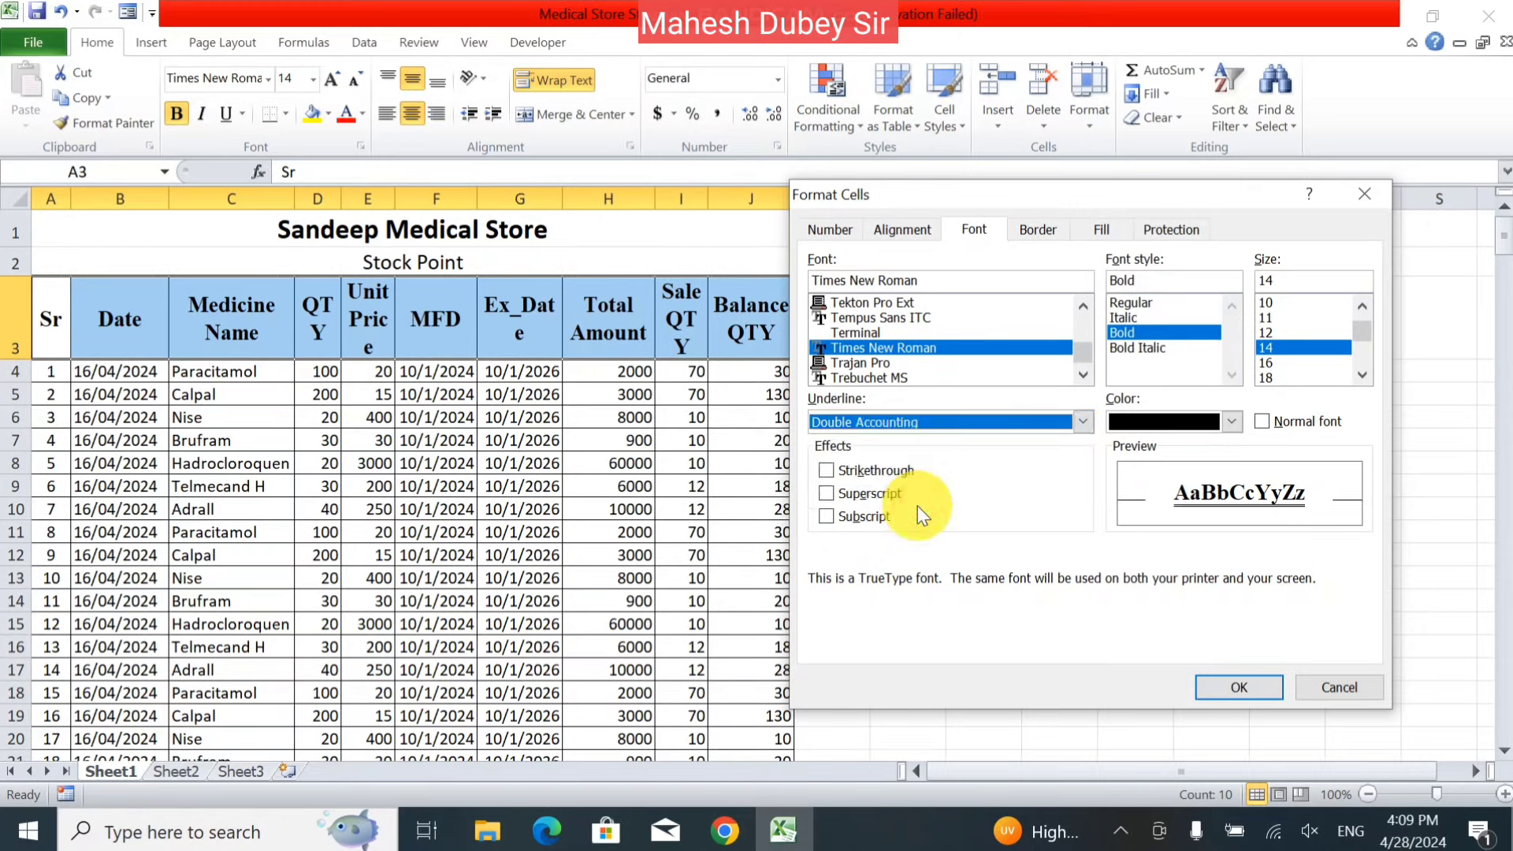
click(1194, 428)
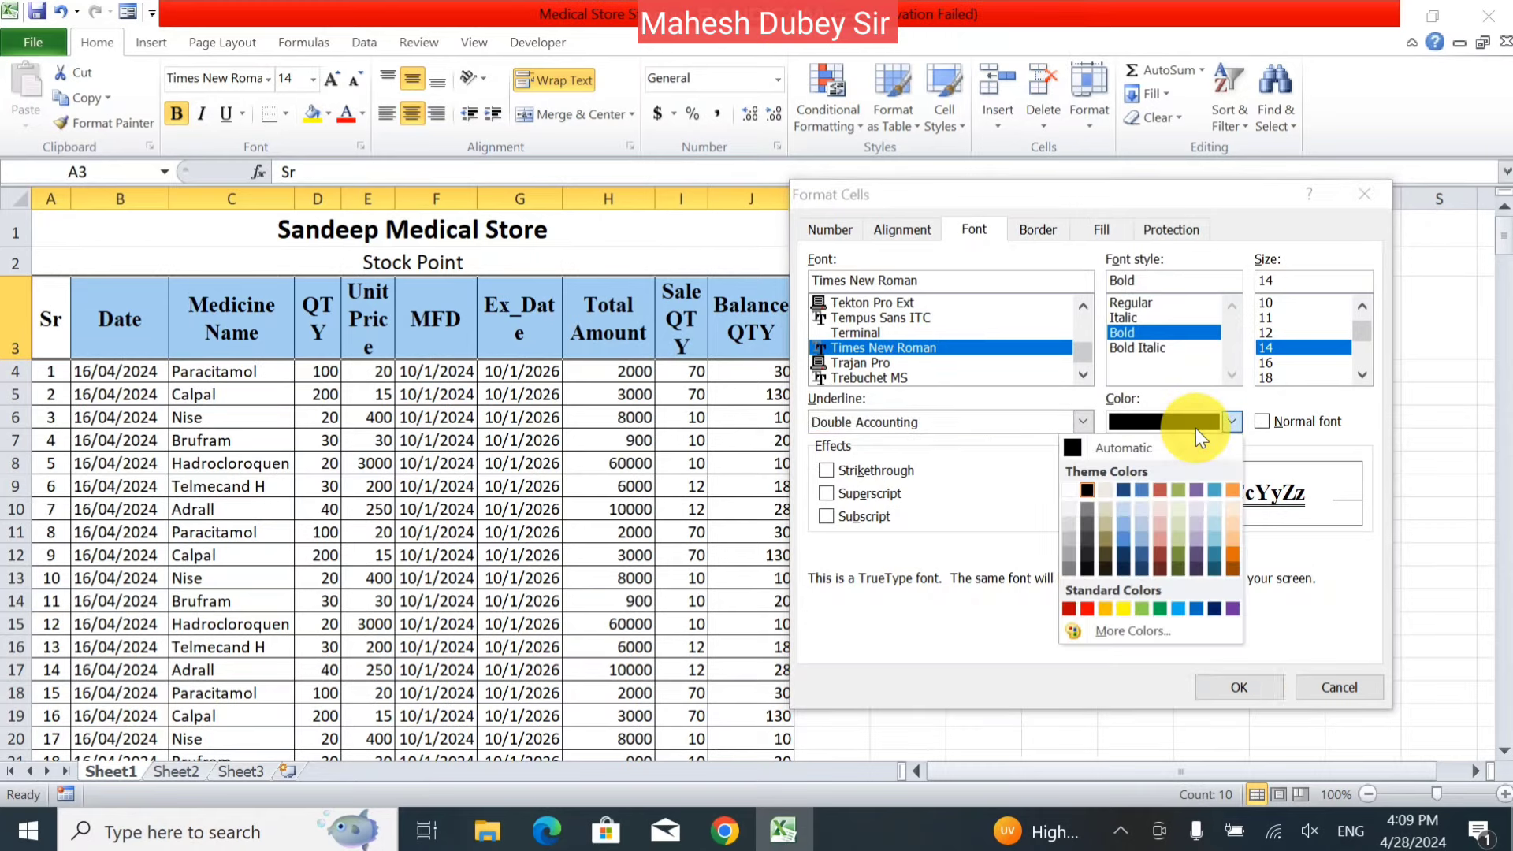
click(1086, 608)
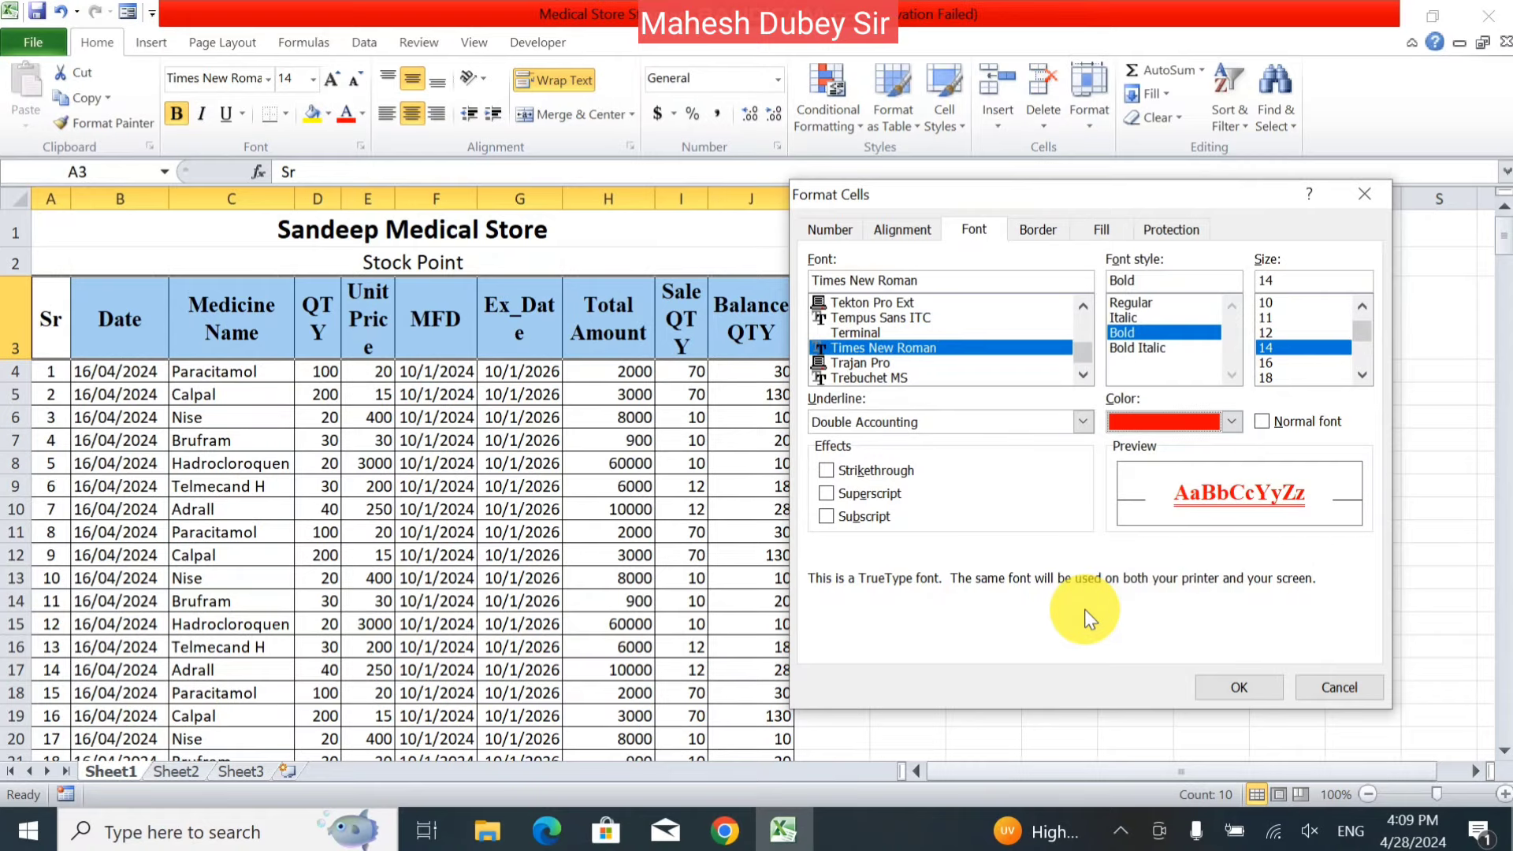
click(1233, 690)
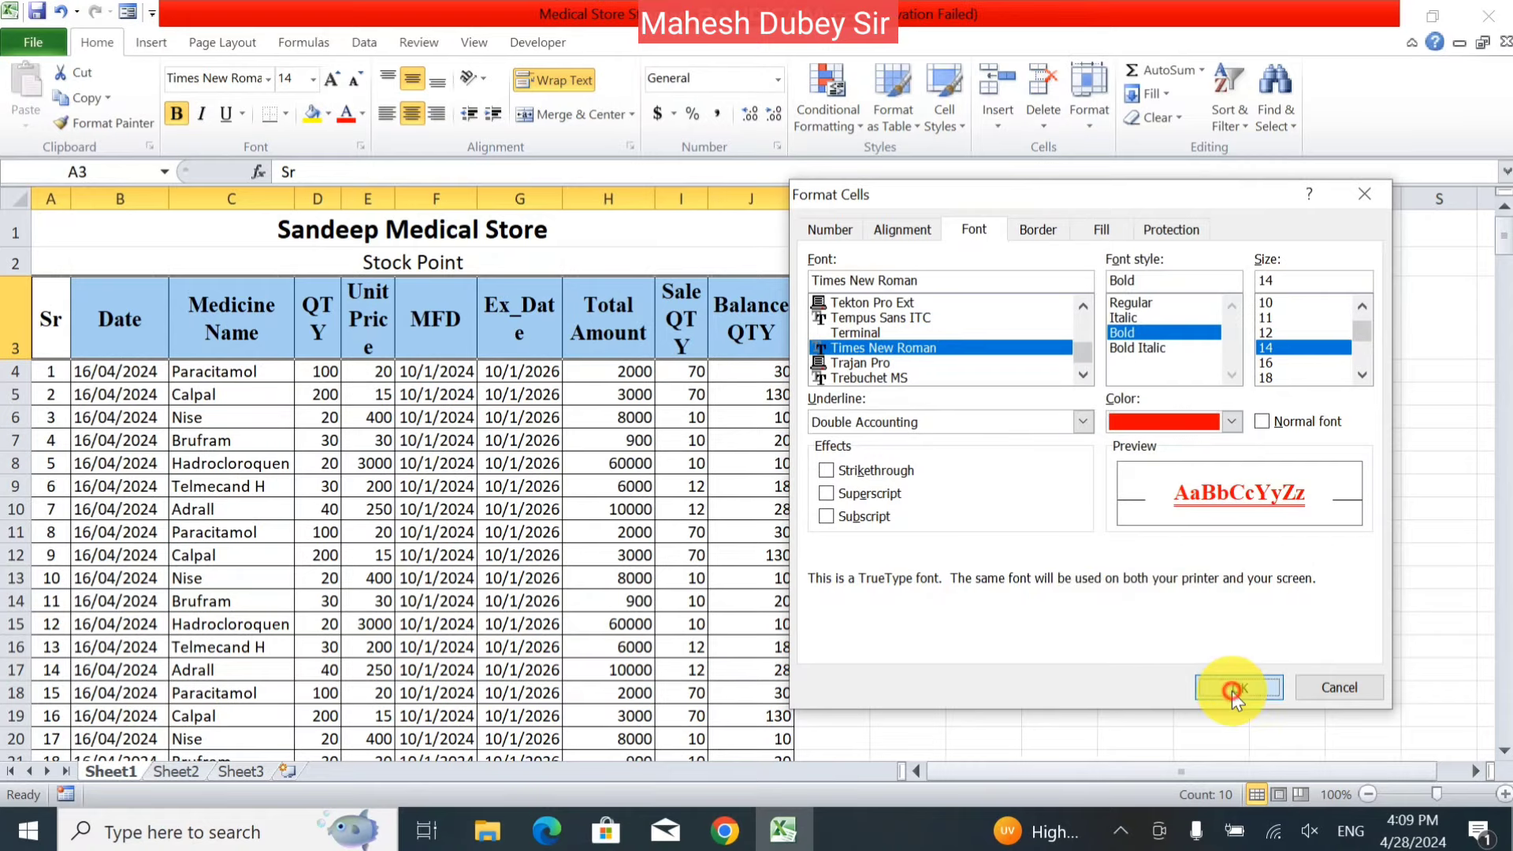
click(648, 467)
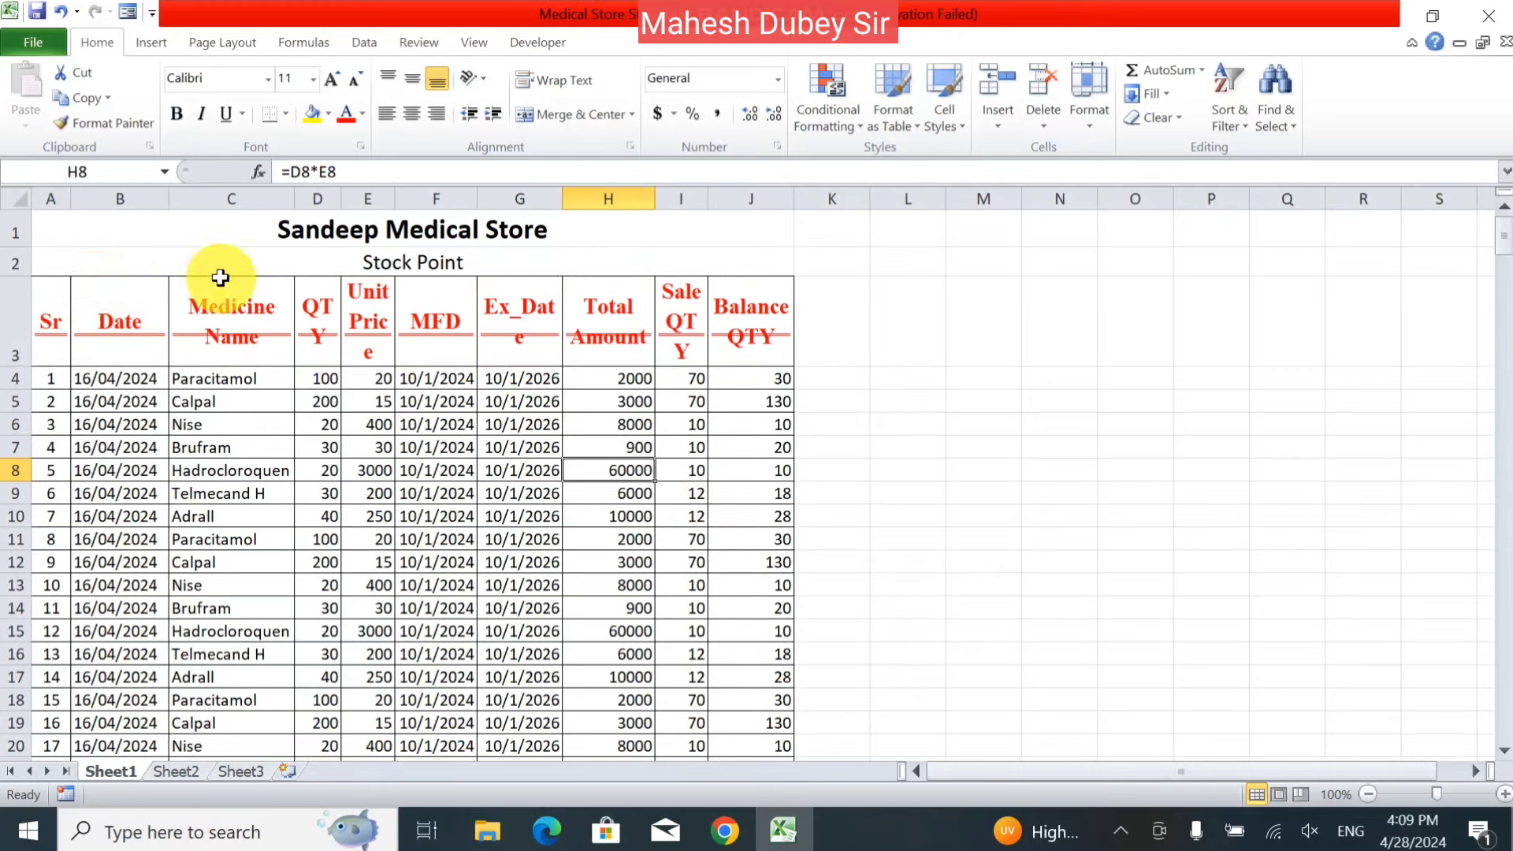
Step: Set the underline of the header cells A3:J3 to None through Format Cells
drag(40, 299, 755, 344)
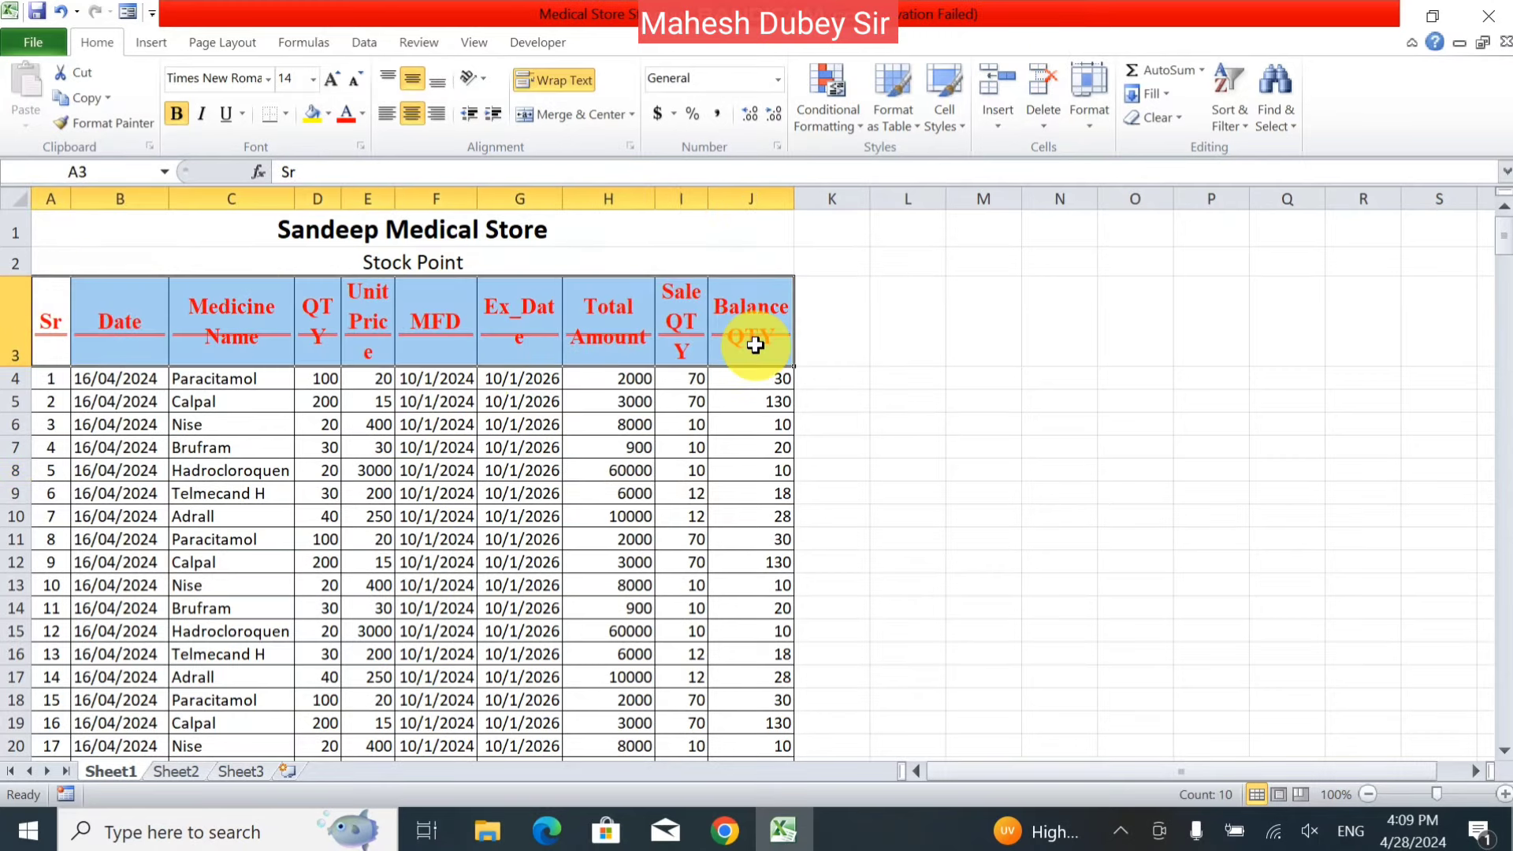
click(1079, 102)
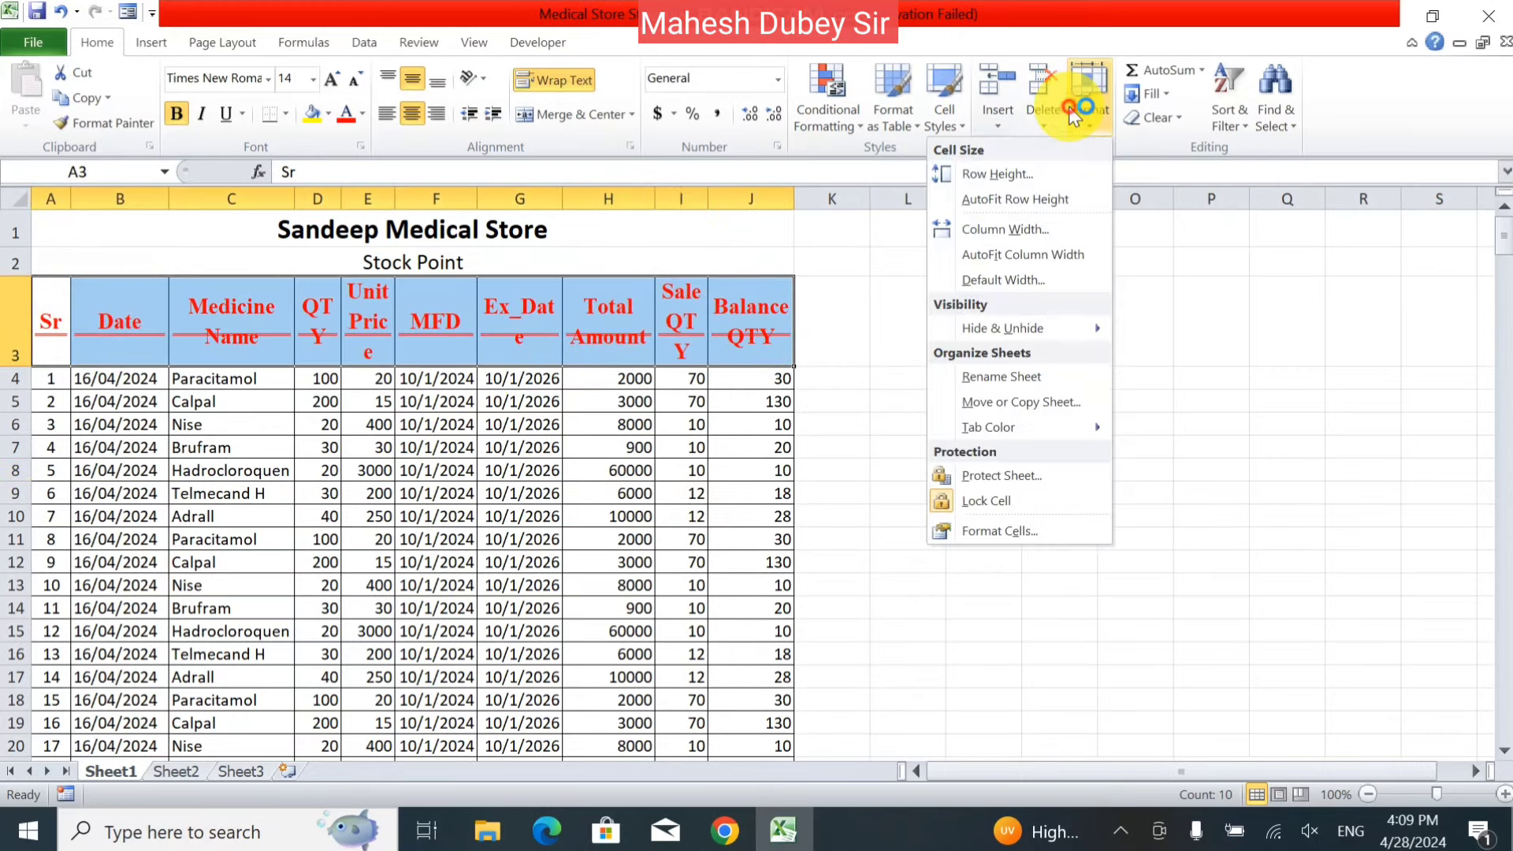
click(1007, 530)
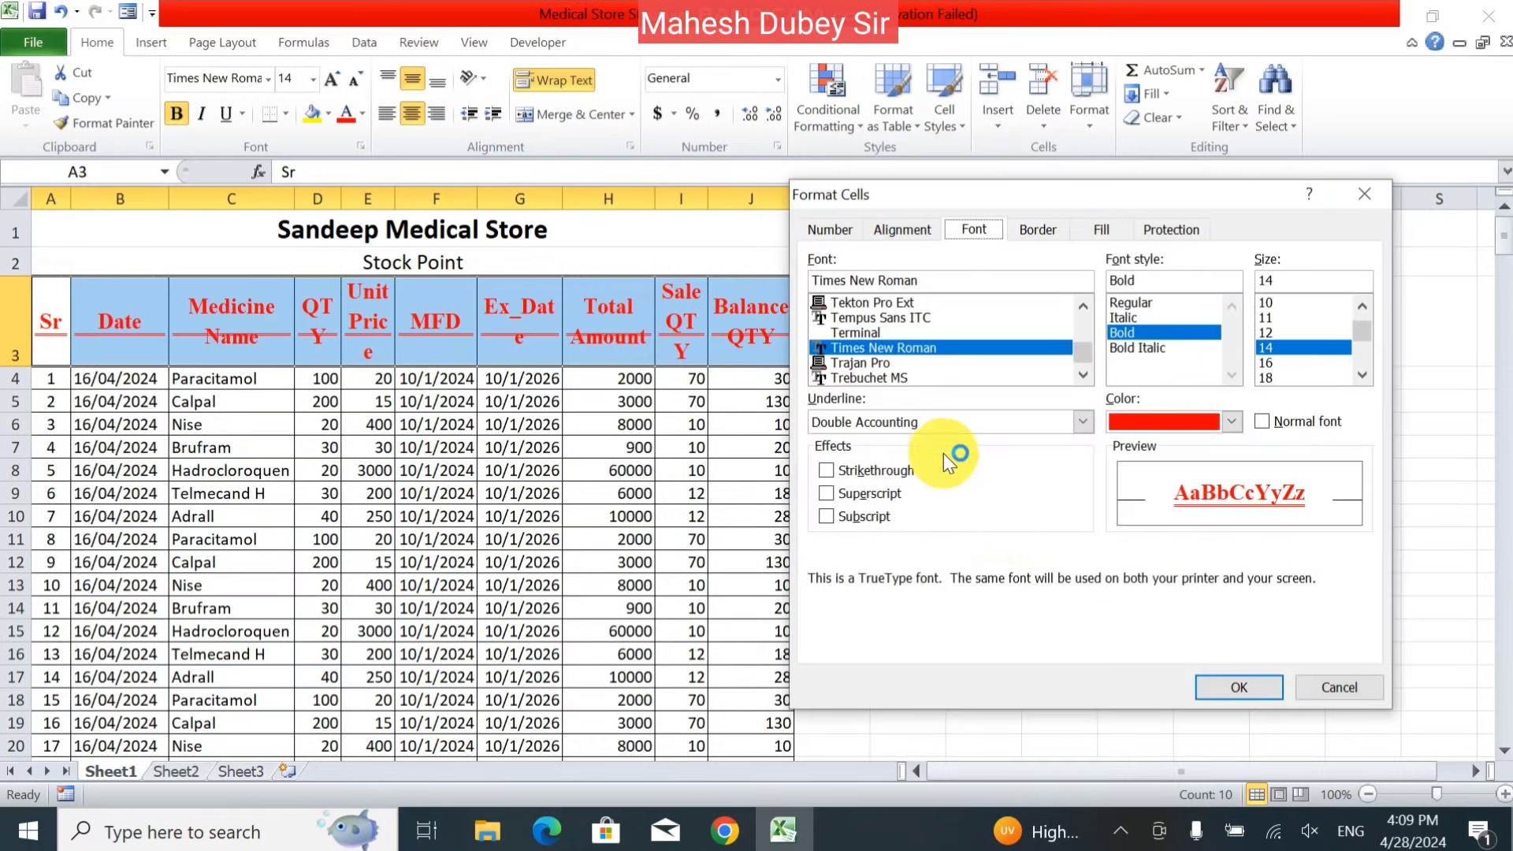
click(1006, 417)
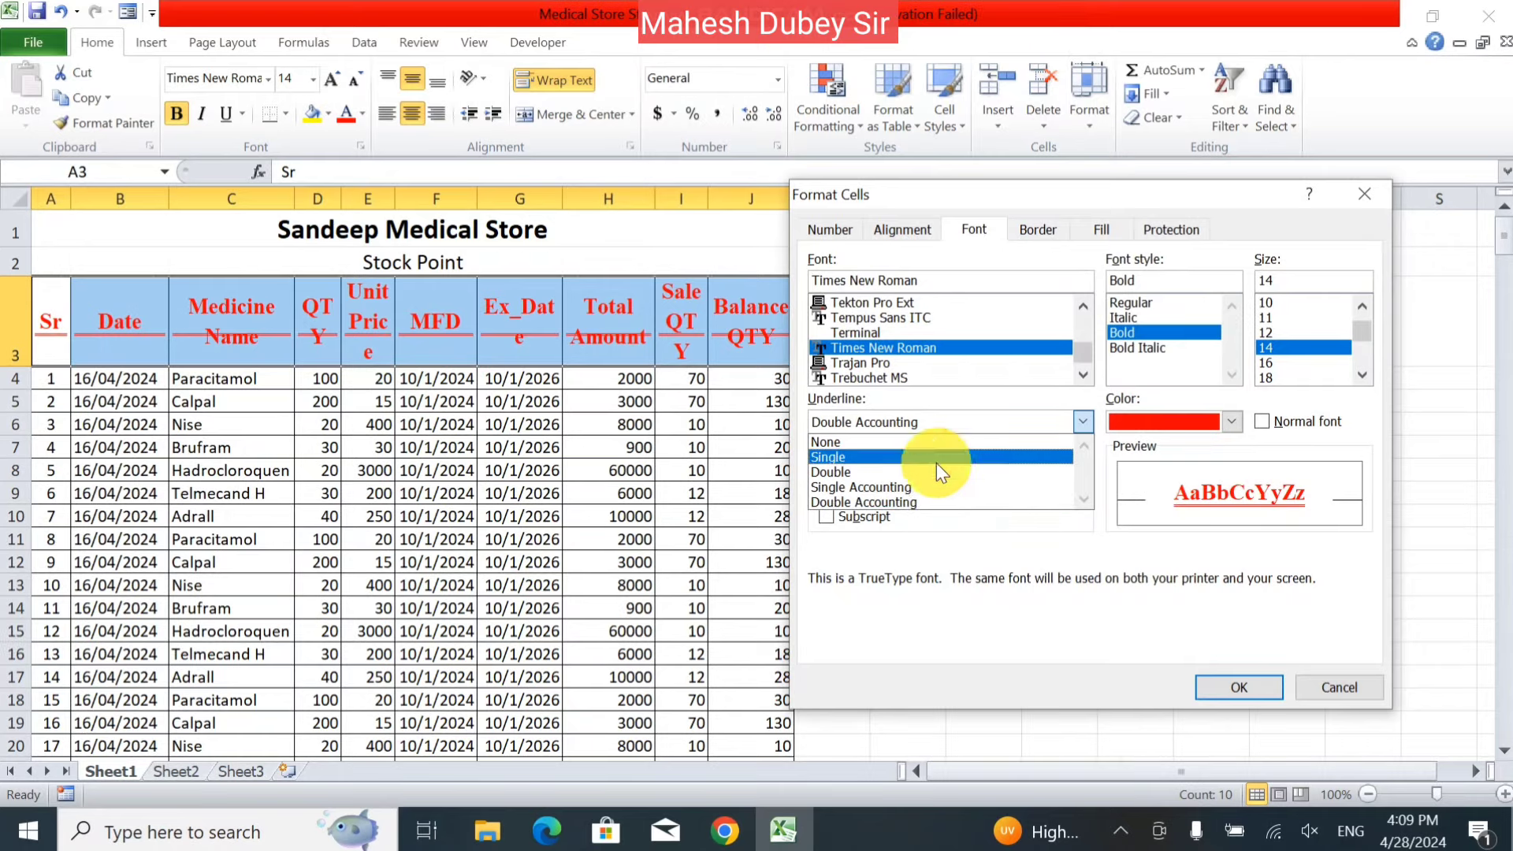
click(929, 444)
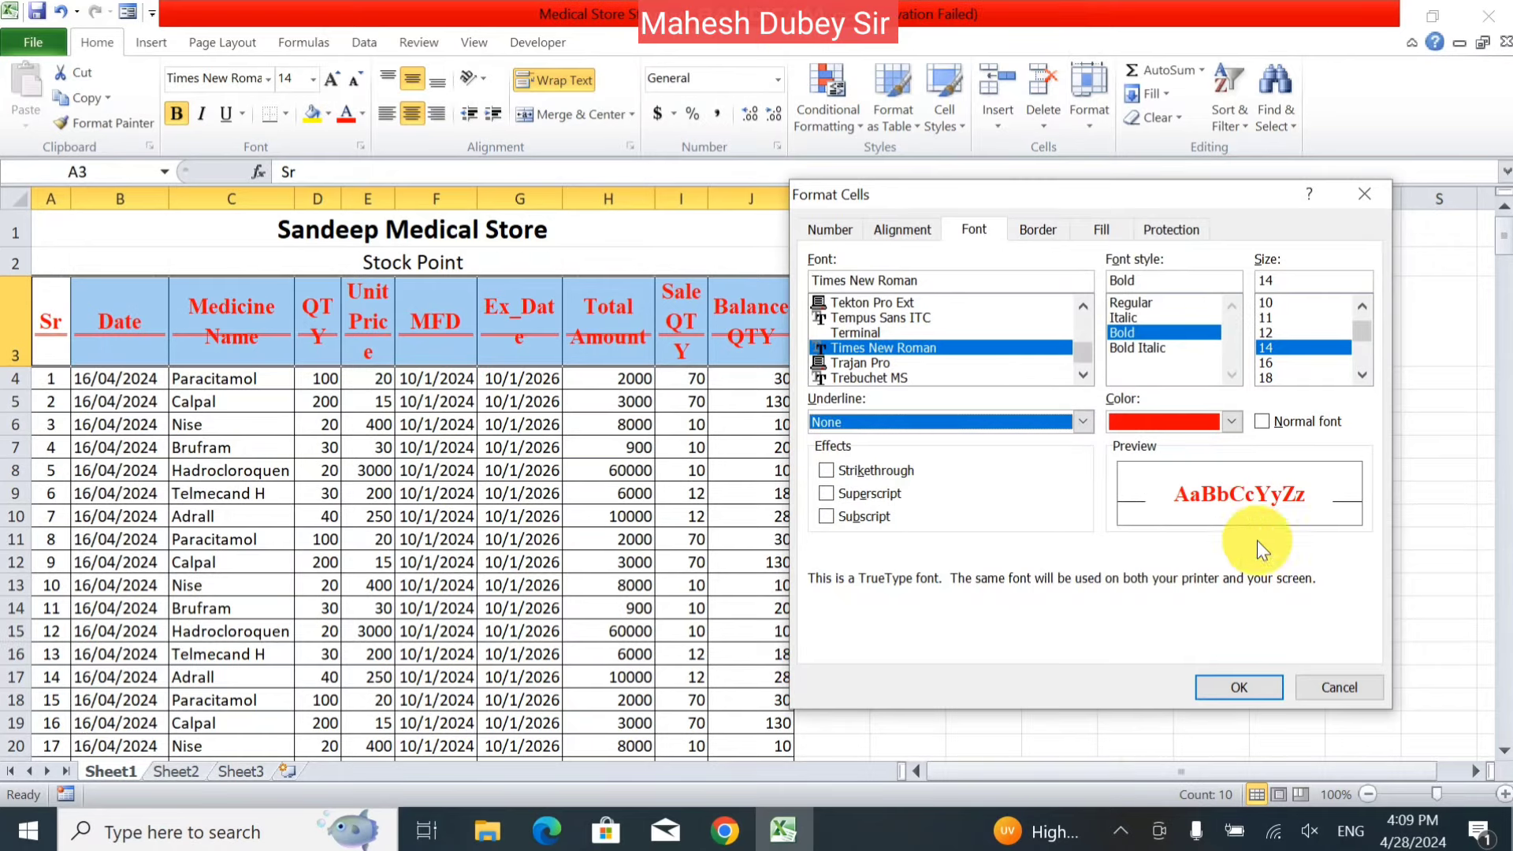
click(1215, 683)
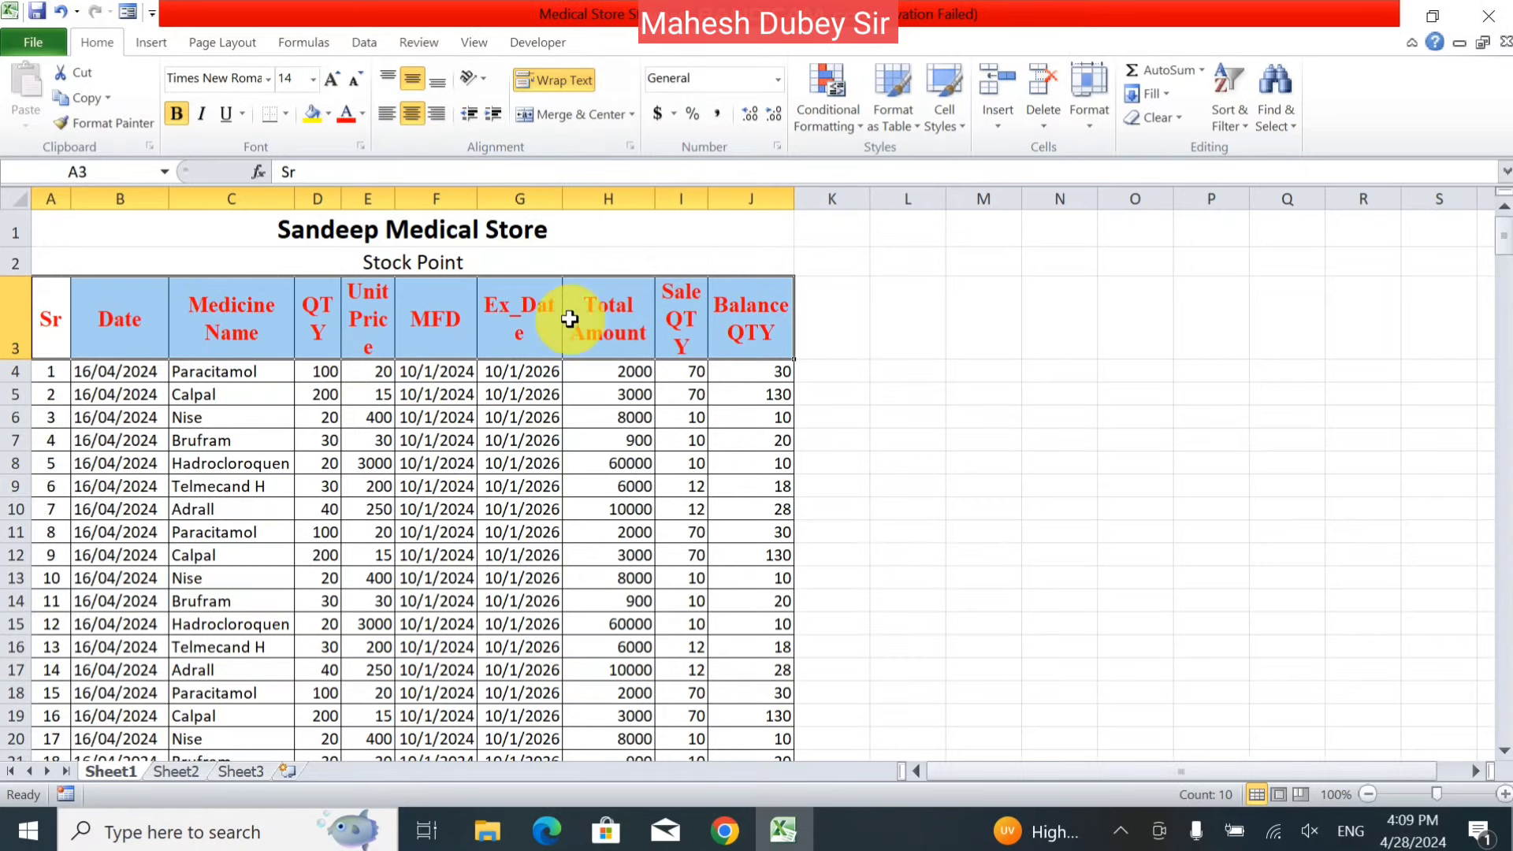
Step: Apply the Strikethrough effect to the header cells A3:J3 through Format Cells
click(1099, 134)
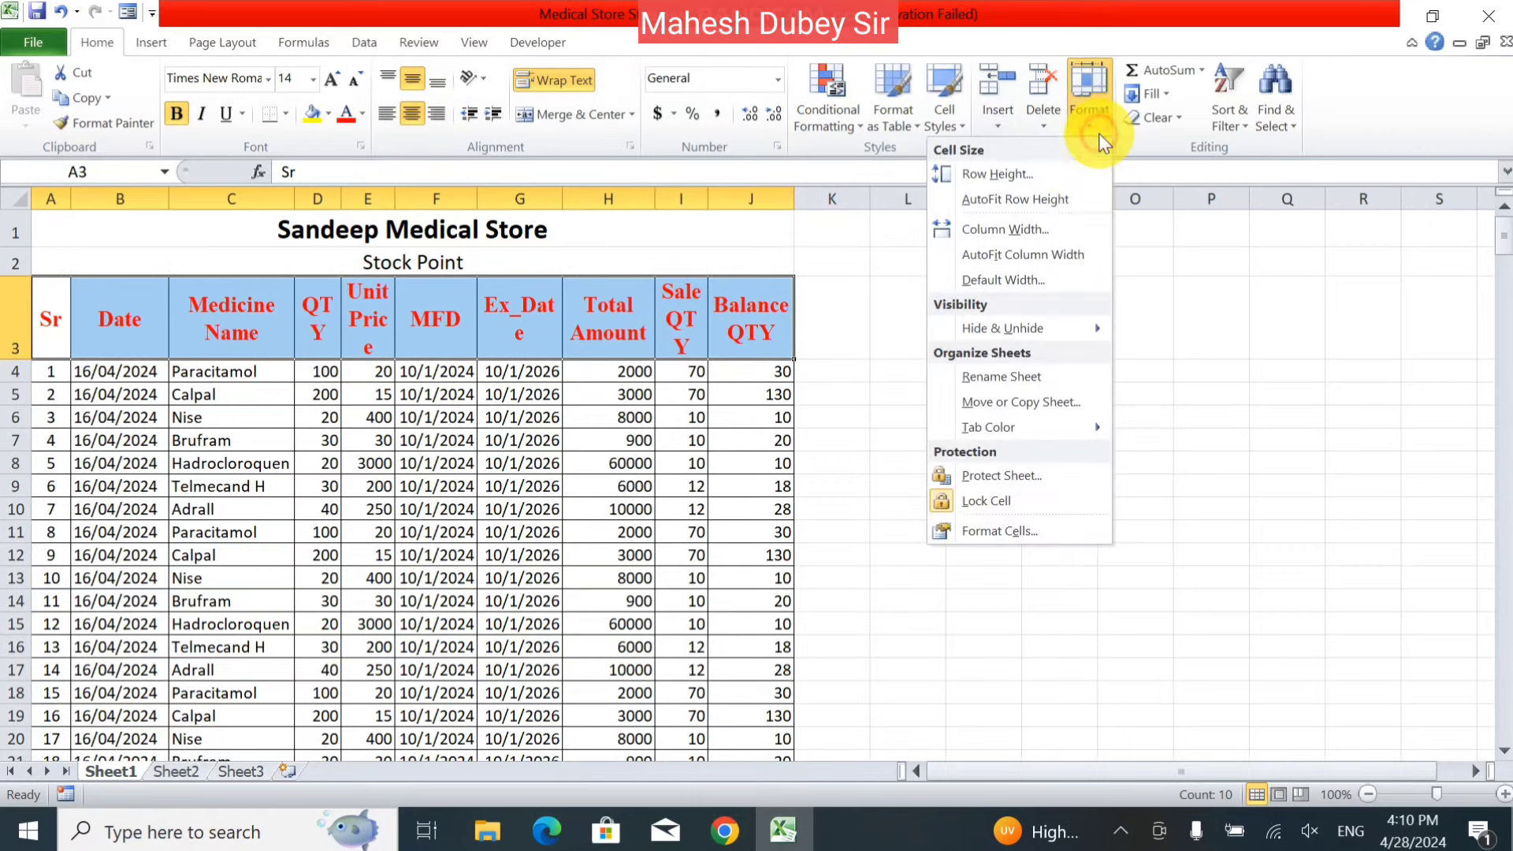
click(986, 534)
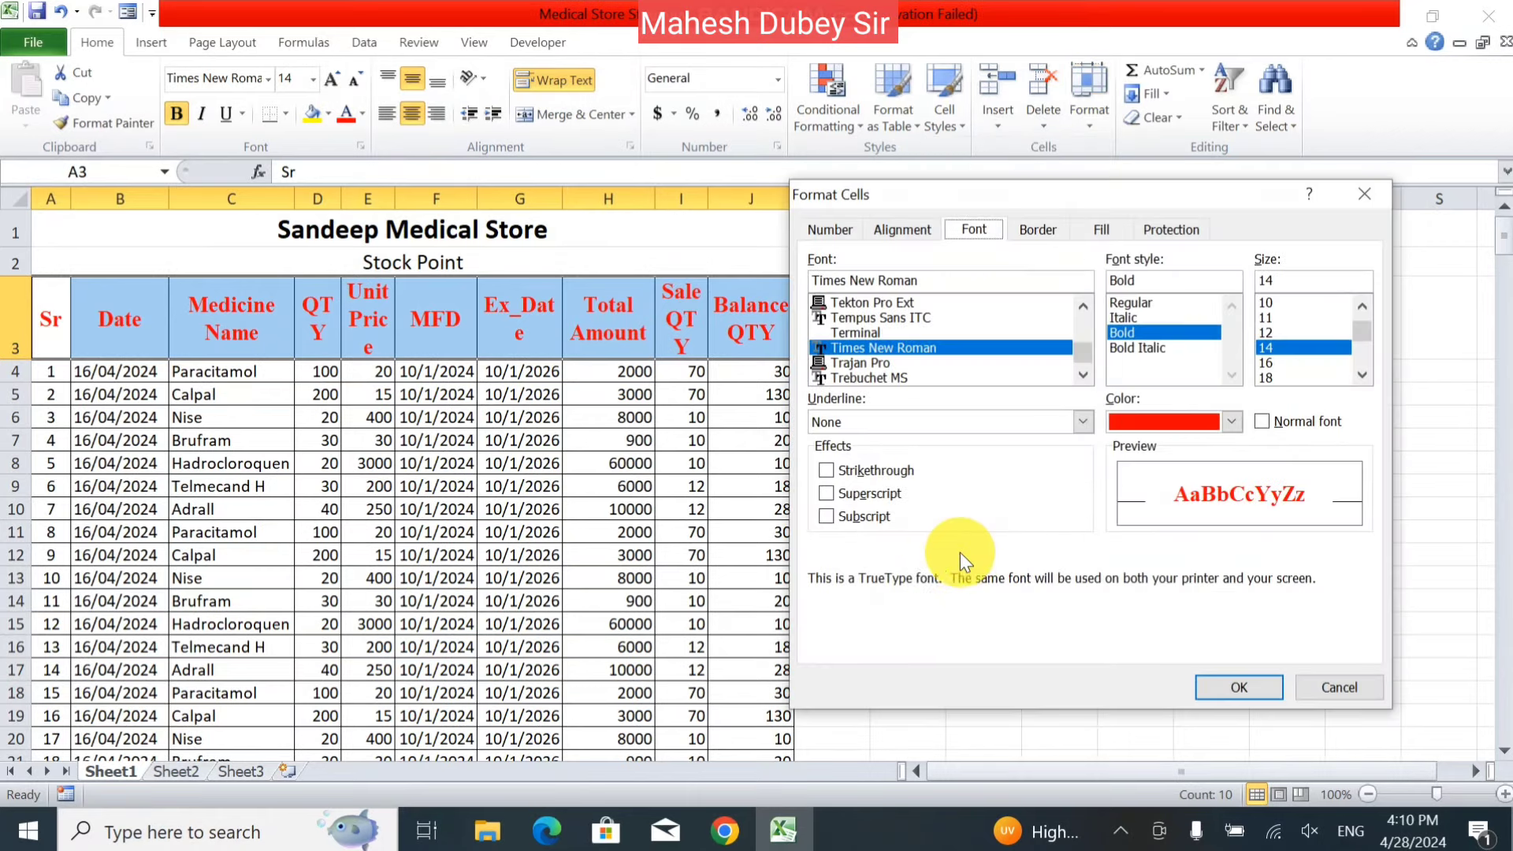
click(885, 476)
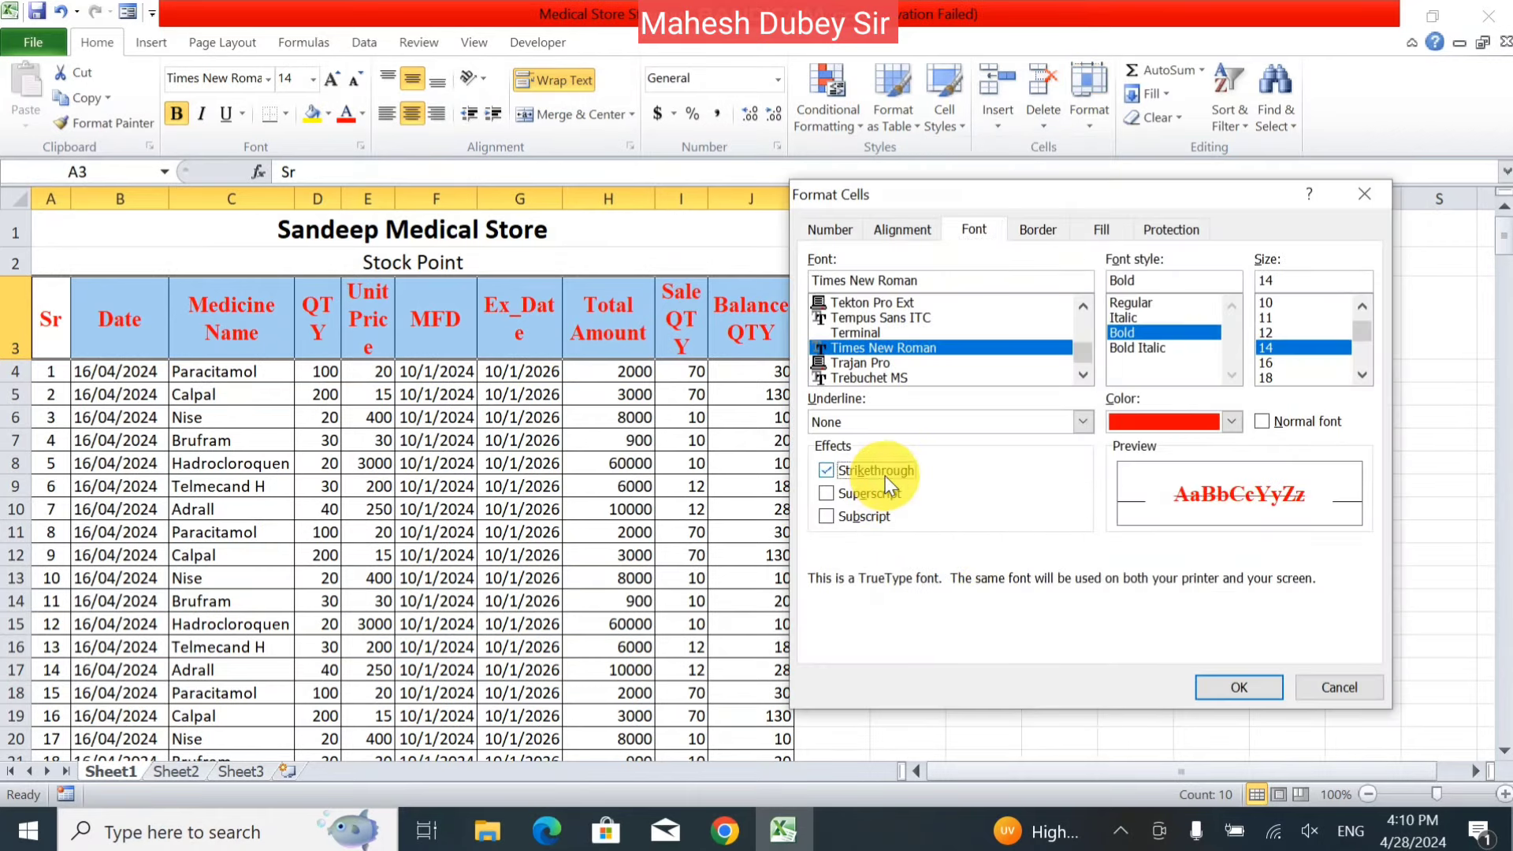
click(1227, 678)
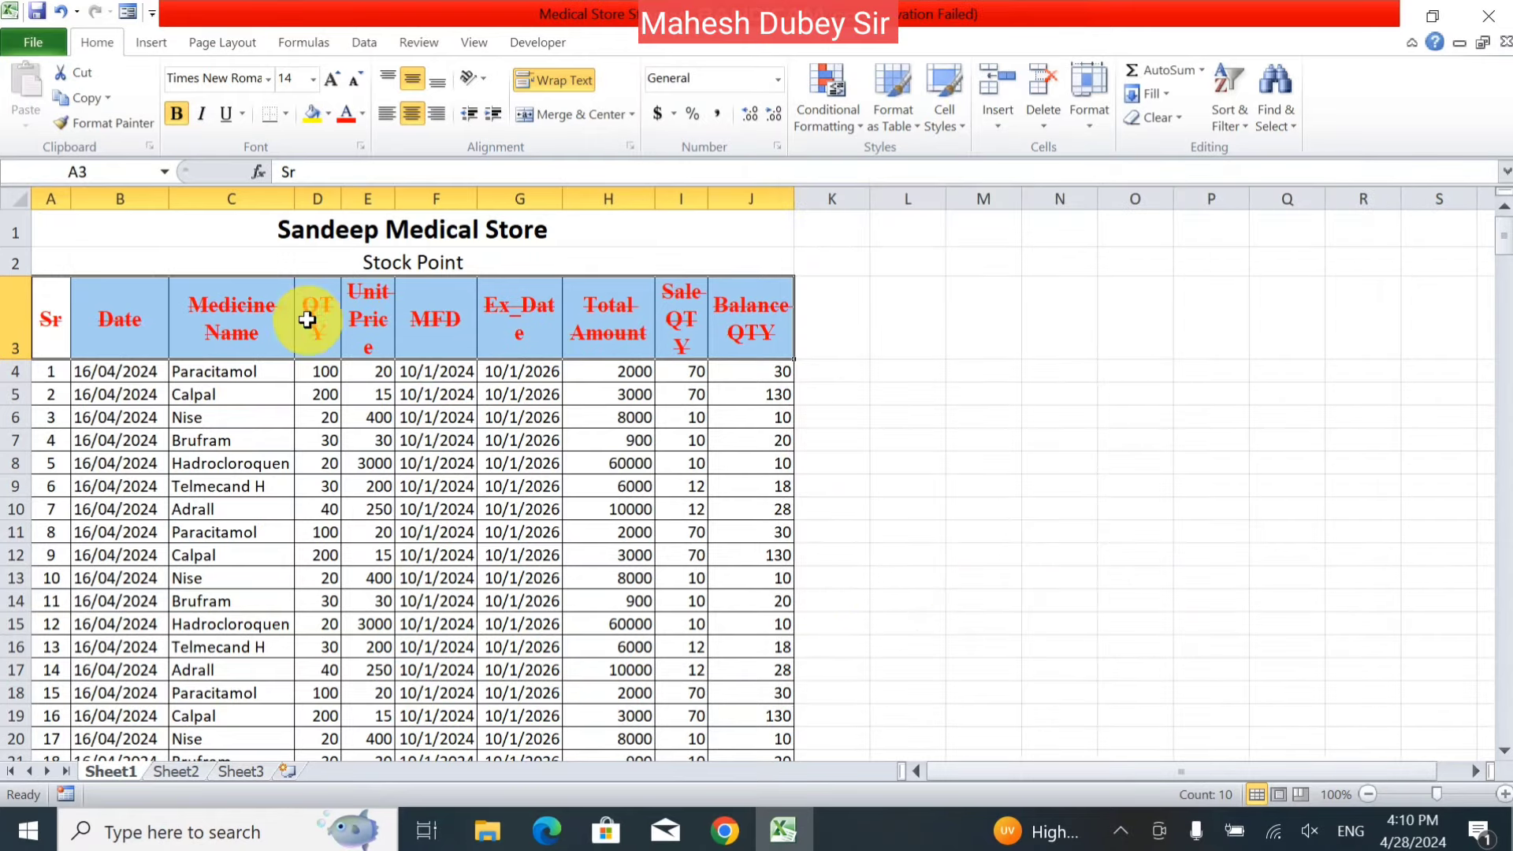
click(275, 318)
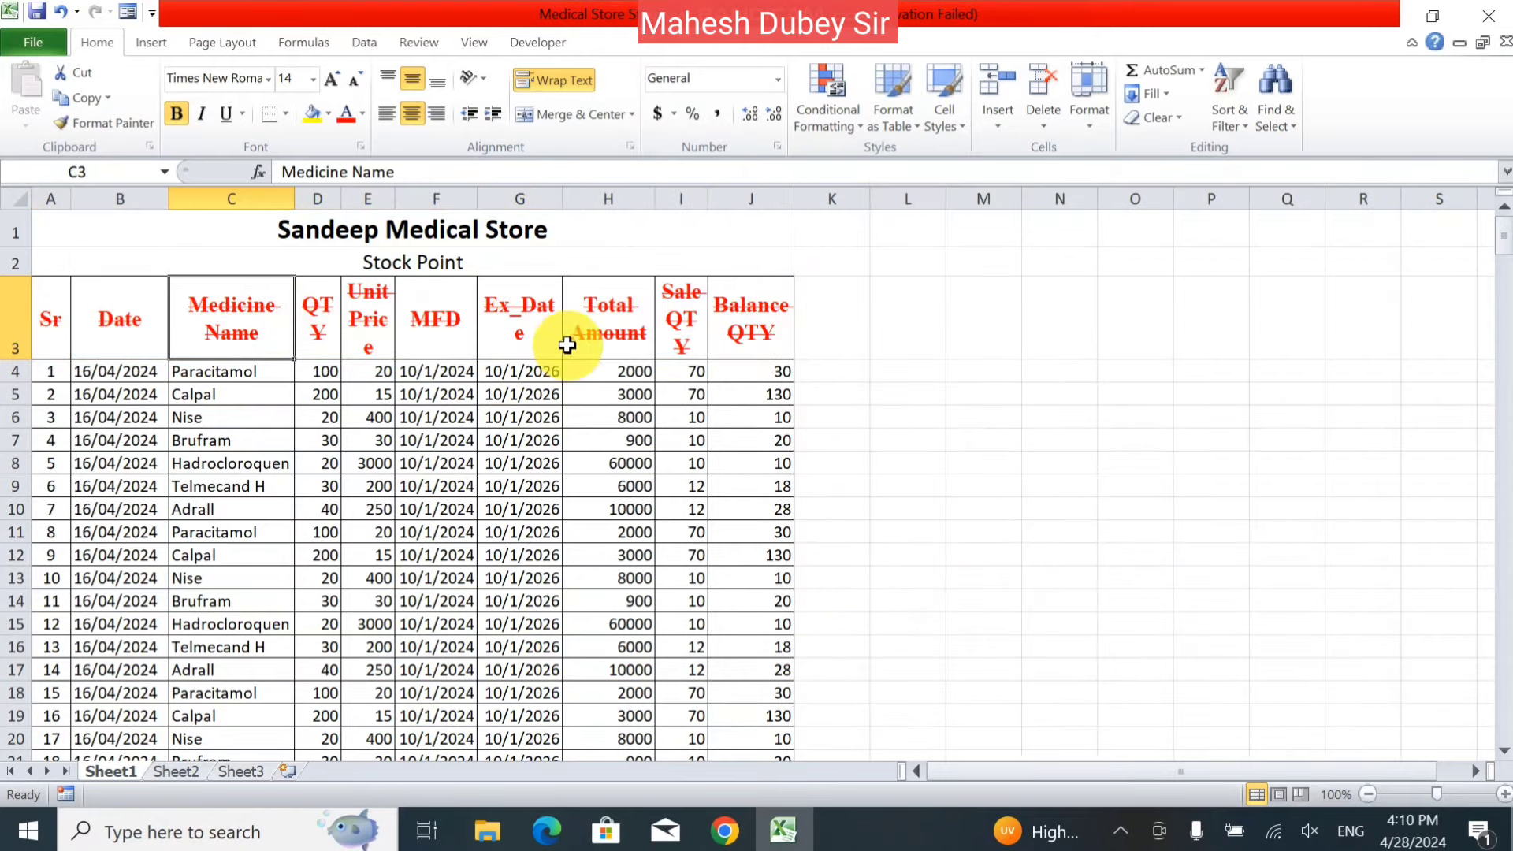
Step: Remove the Strikethrough effect from the header cells A3:J3
drag(757, 314, 9, 316)
click(1079, 120)
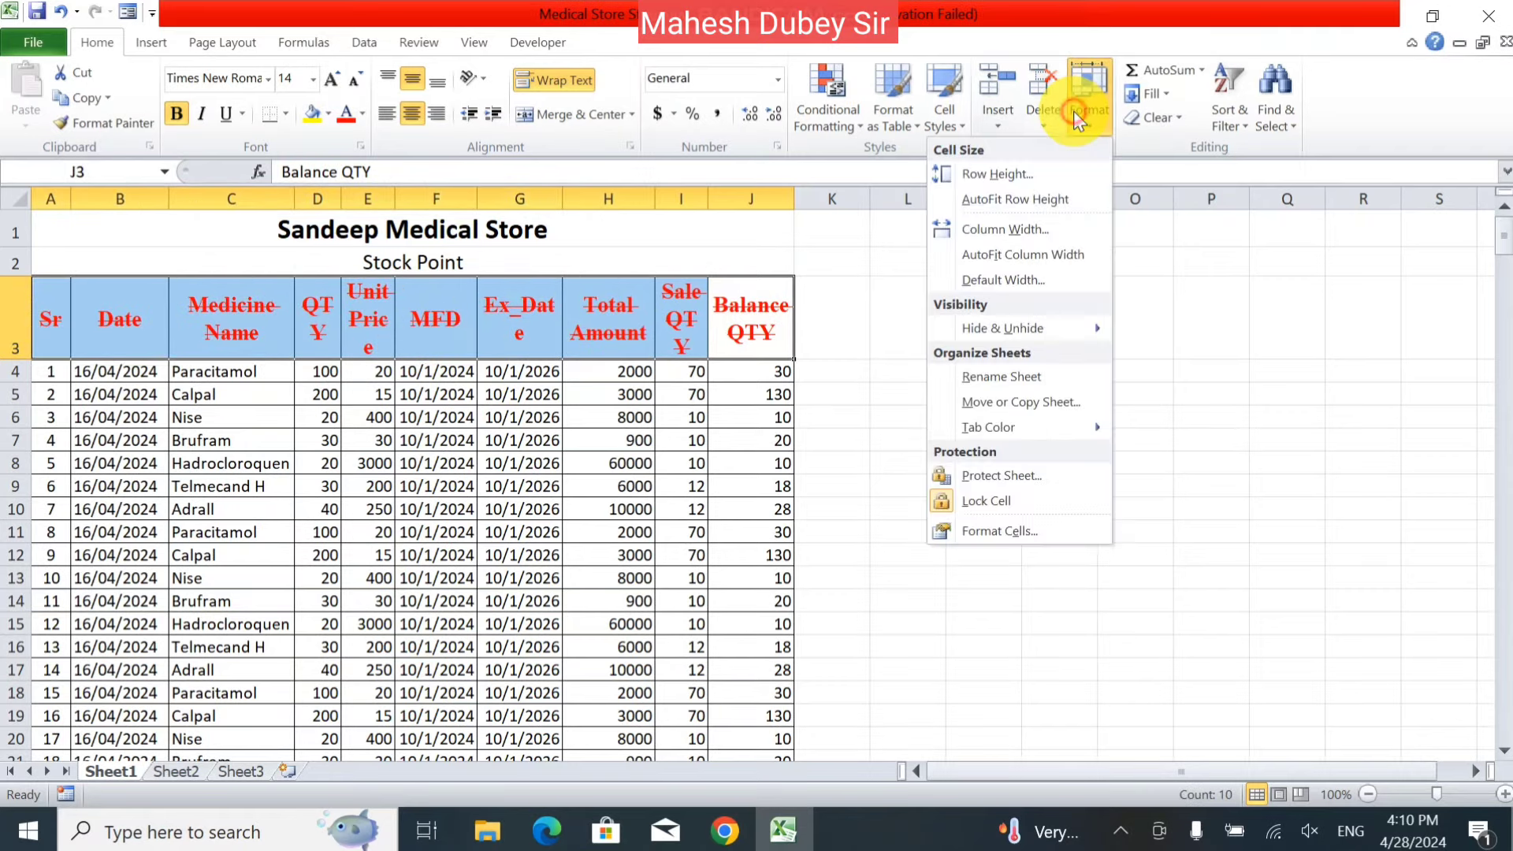
click(1001, 532)
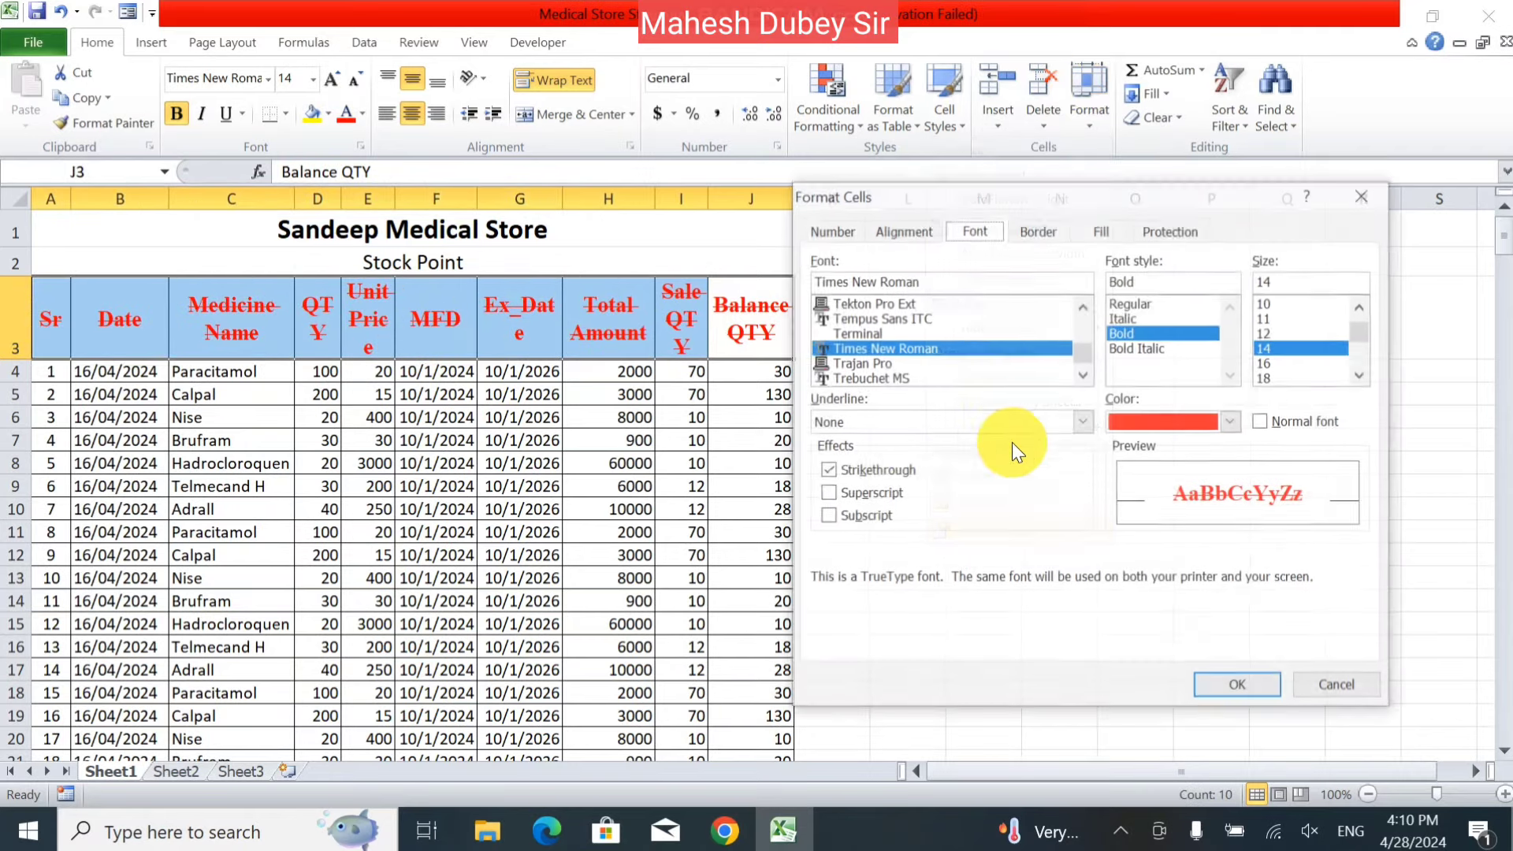
click(870, 472)
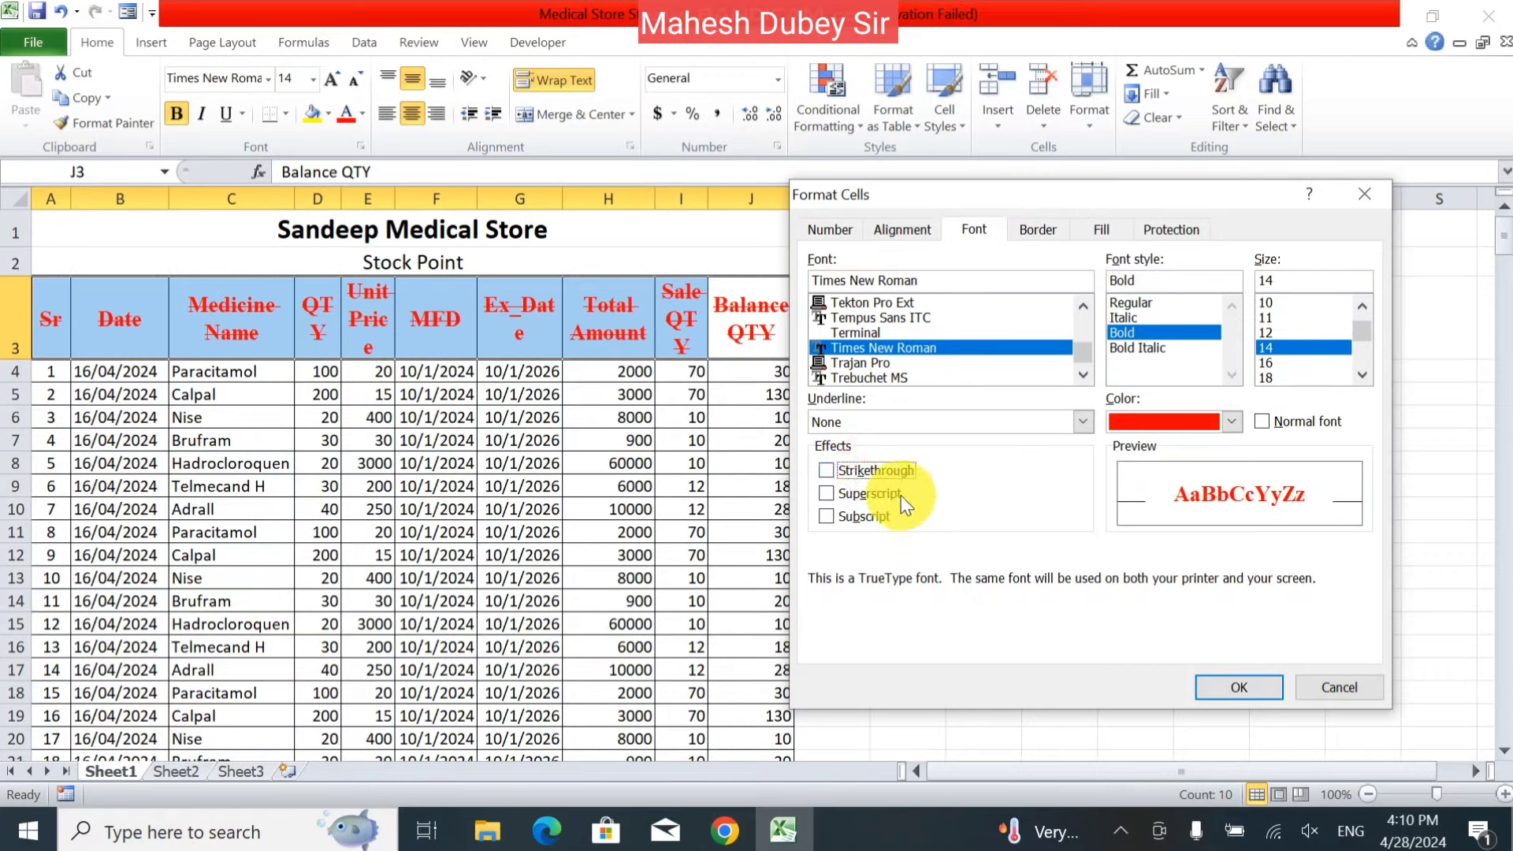
click(1247, 688)
Step: Enter the text H2O in the empty cell L6 beside the table
click(872, 405)
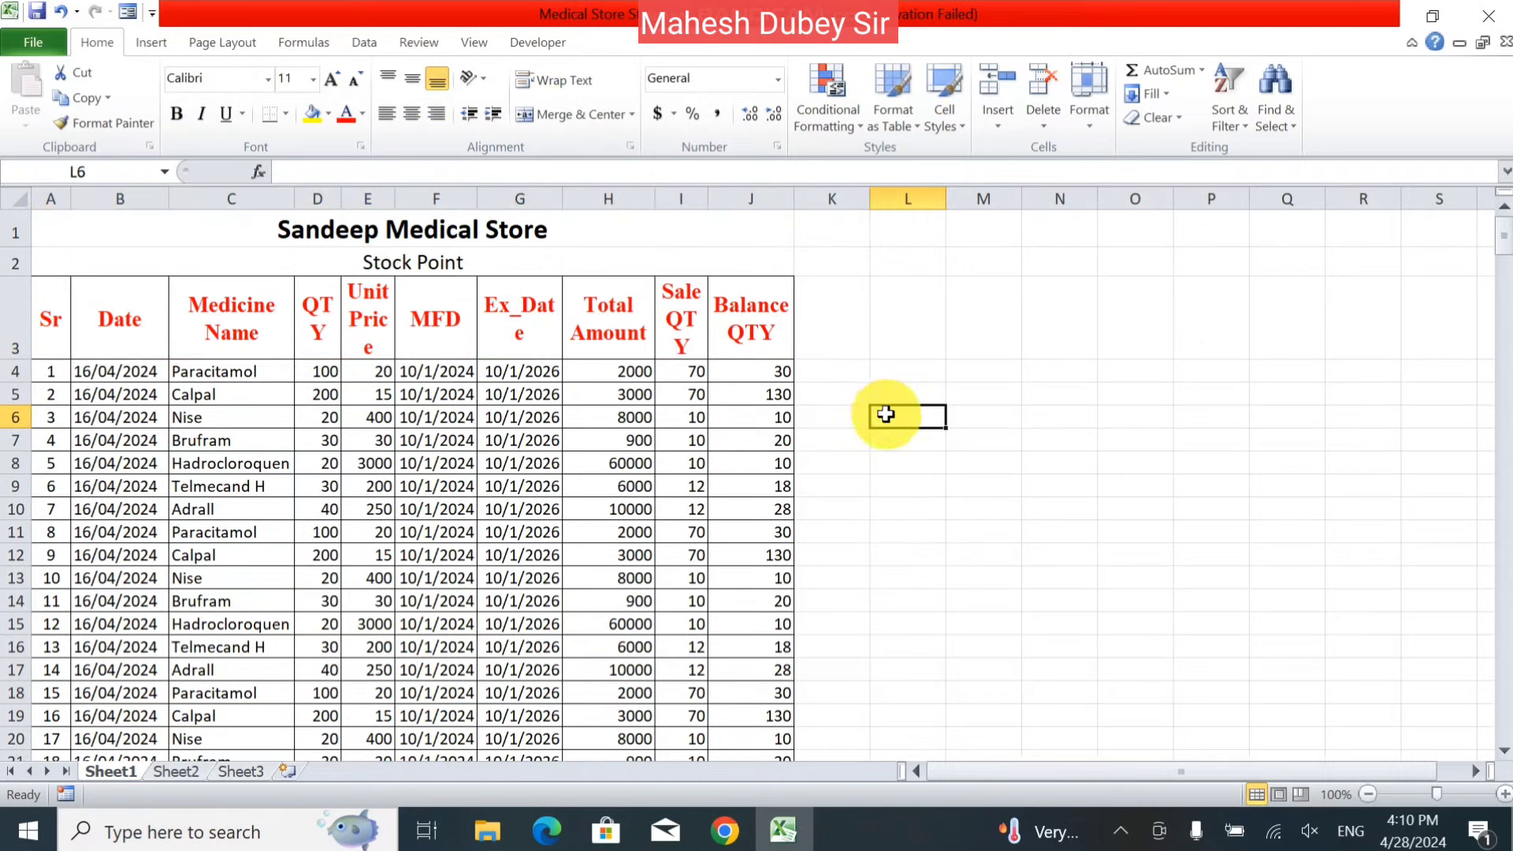
text(H2)
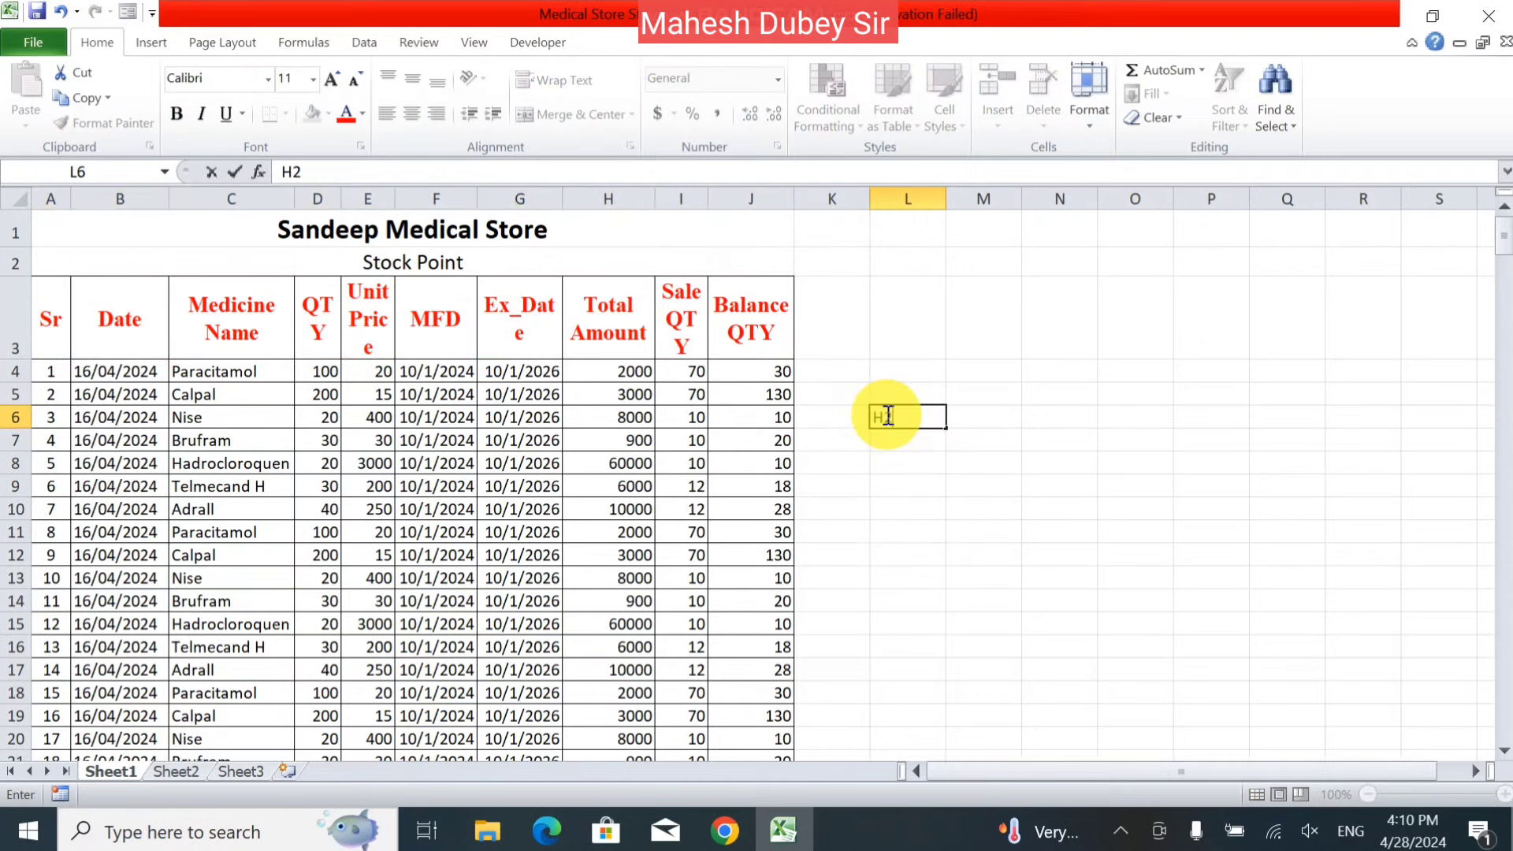
text(O)
Step: Format only the 2 of H2O in cell L6 as Subscript through Format Cells
drag(883, 417, 893, 417)
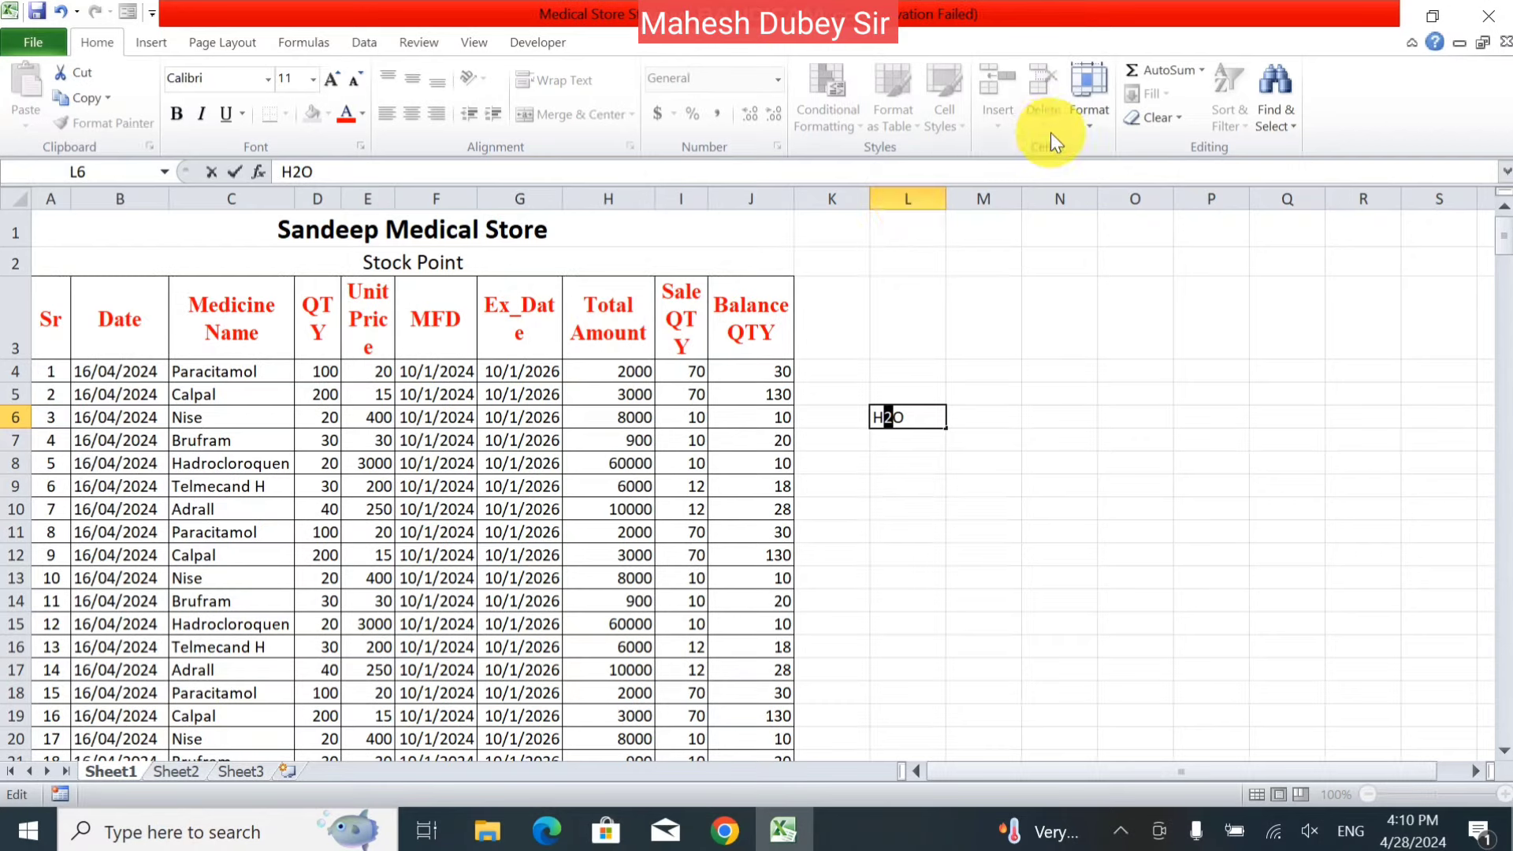
click(1081, 123)
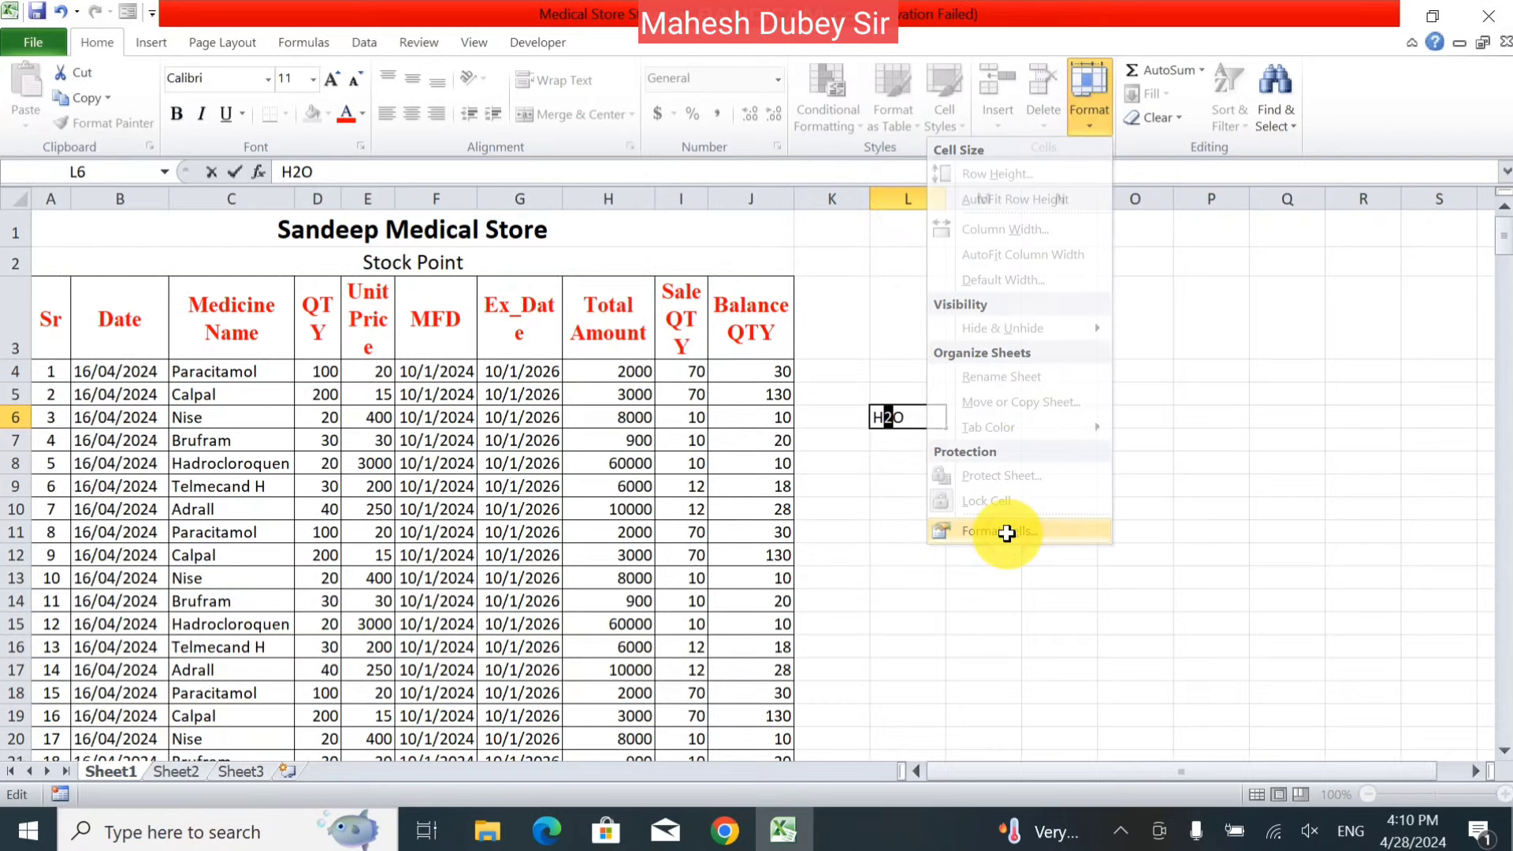
click(1007, 531)
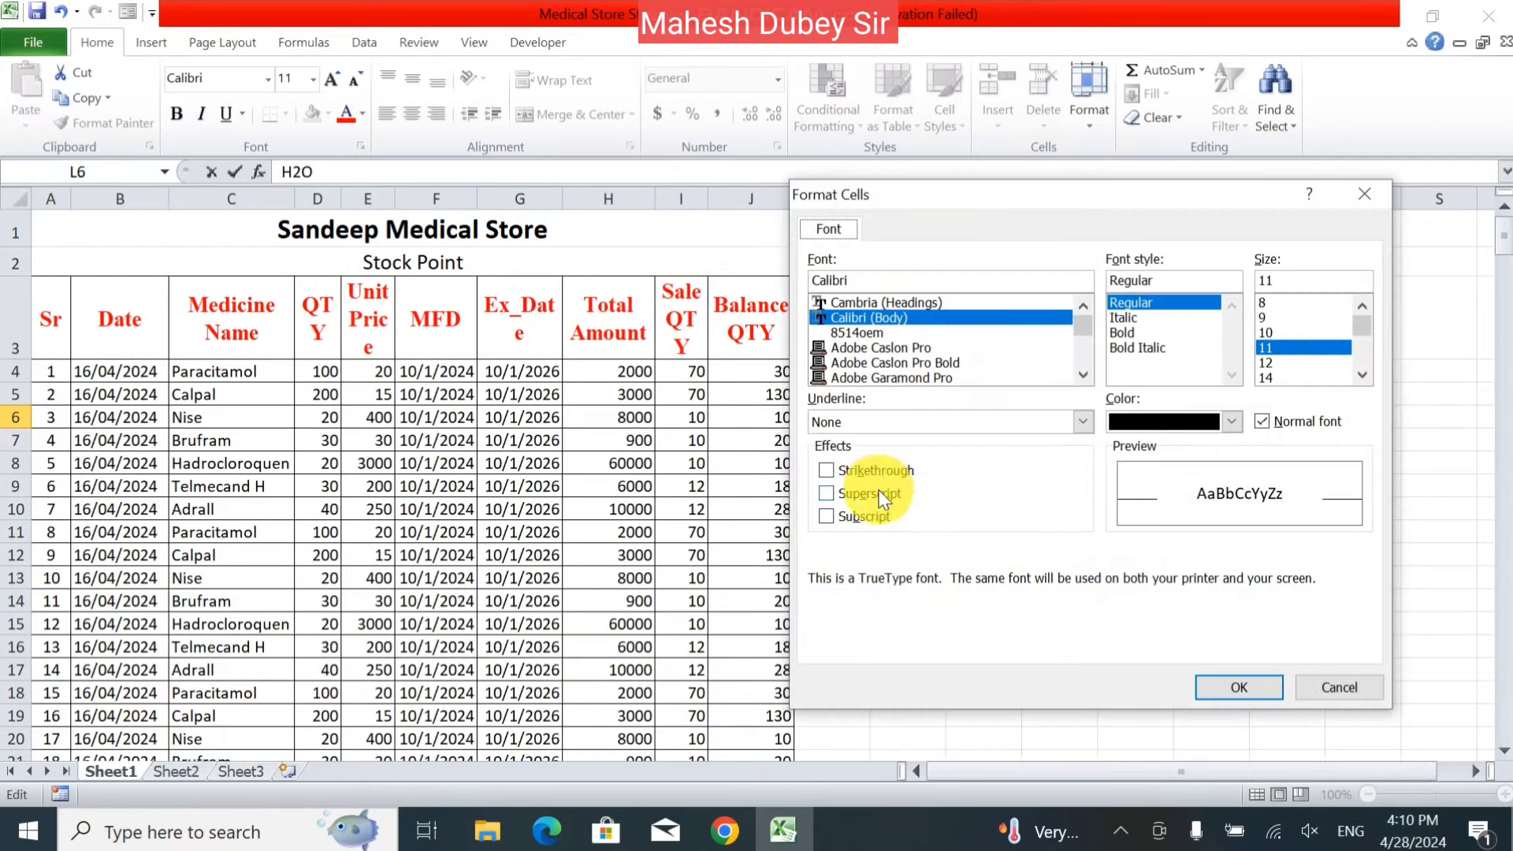
click(874, 518)
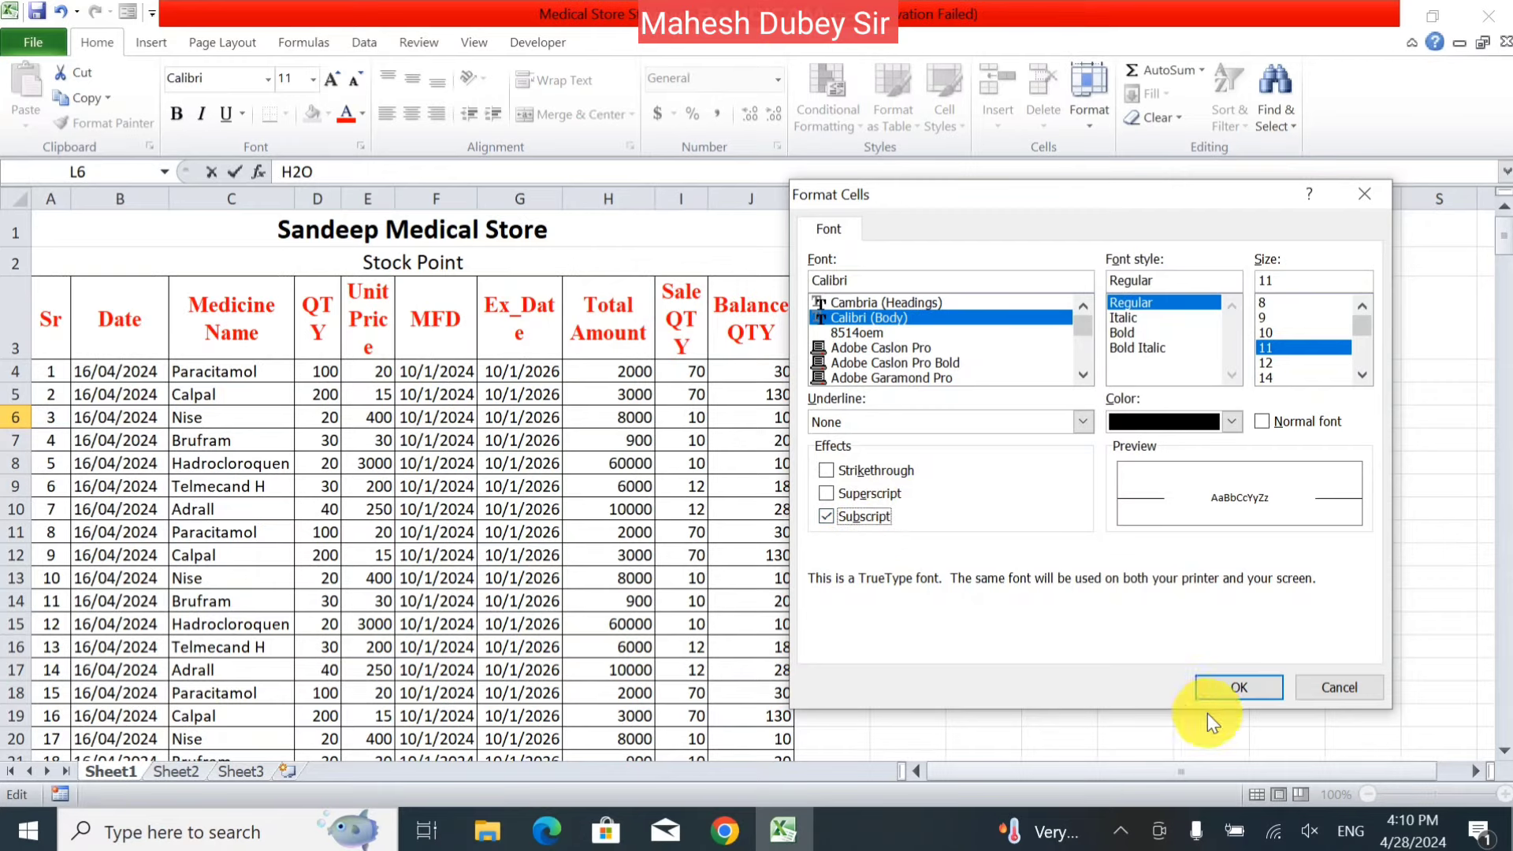
click(1235, 687)
drag(1119, 556, 1119, 540)
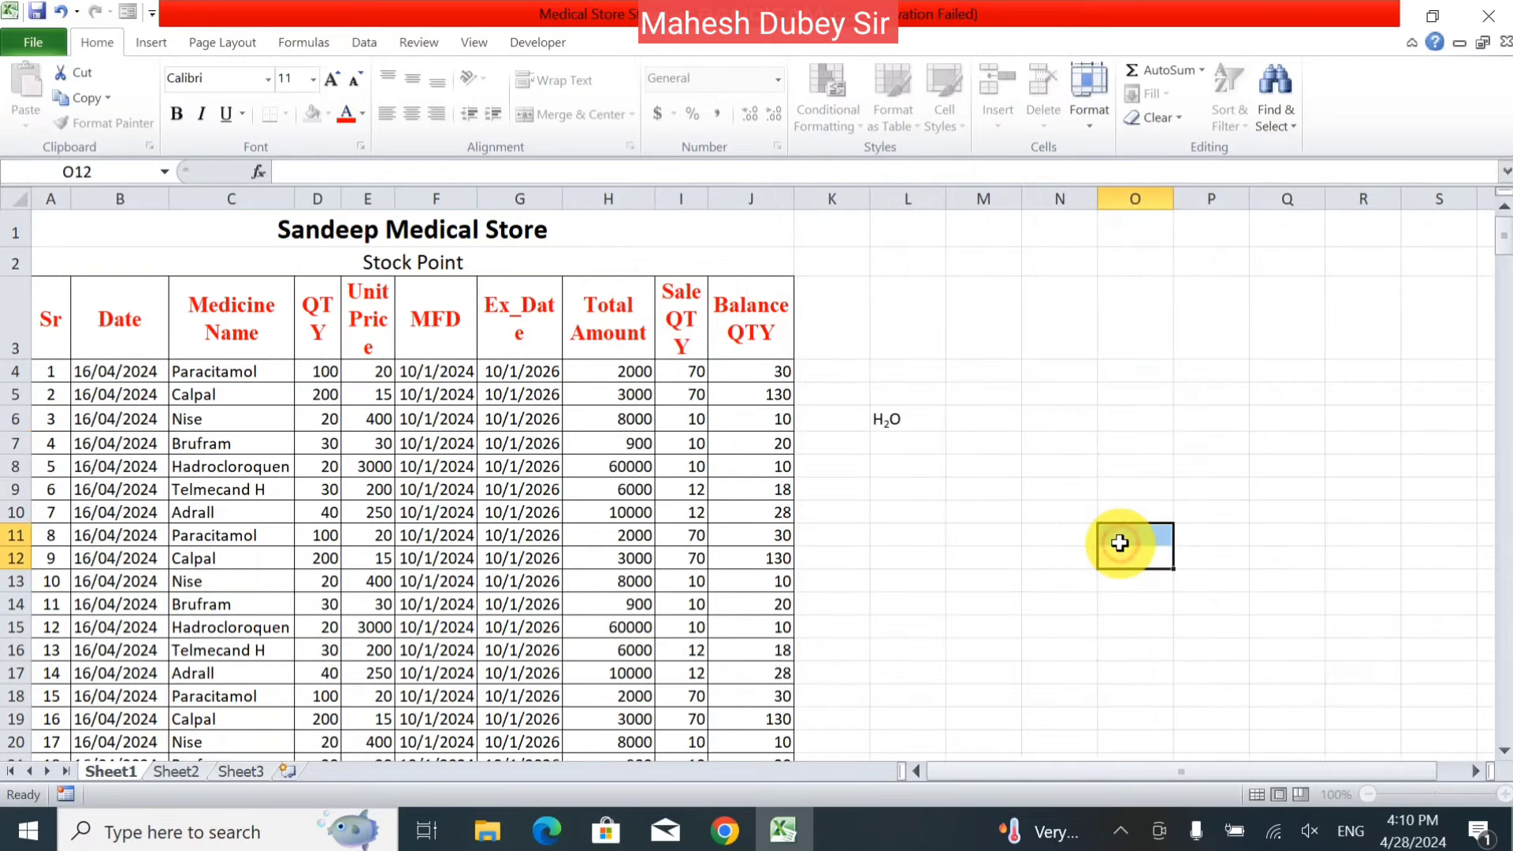
click(911, 419)
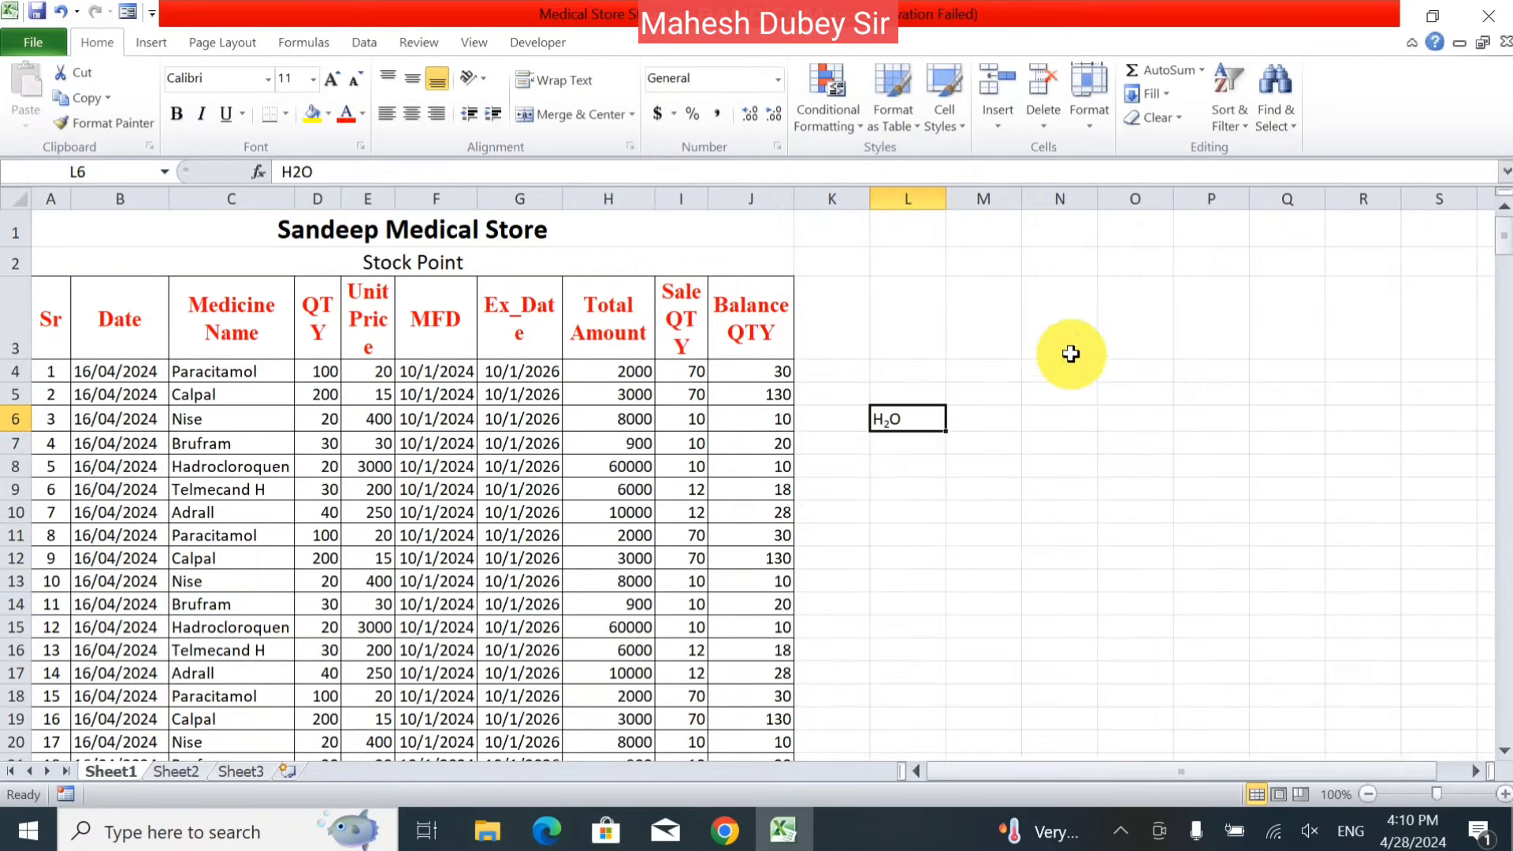
Step: Enter the expression (a+b)2 in cell L9 below the H2O formula
click(902, 498)
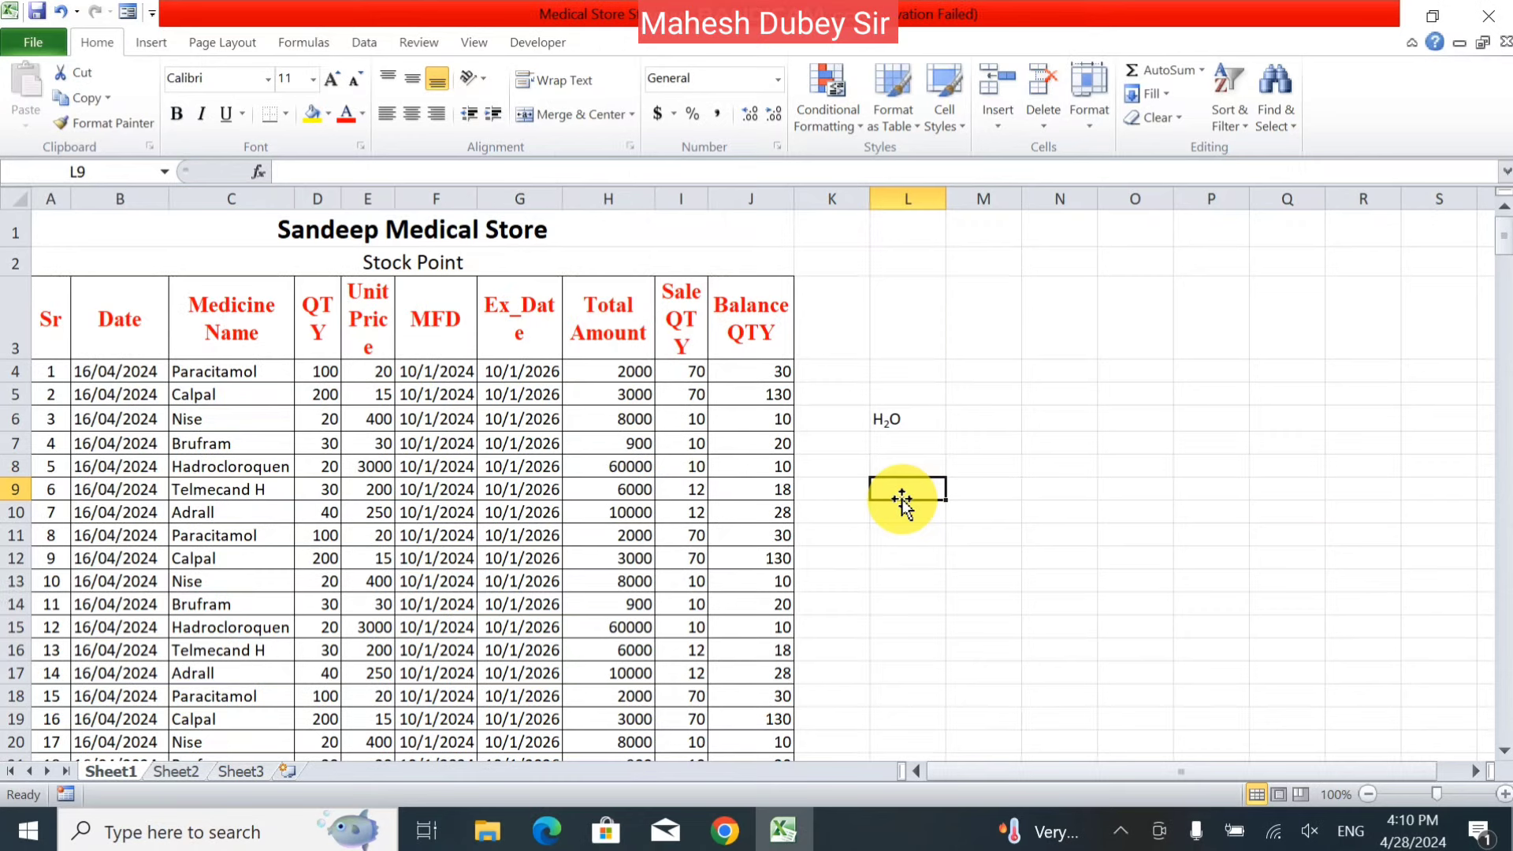
text((a+)
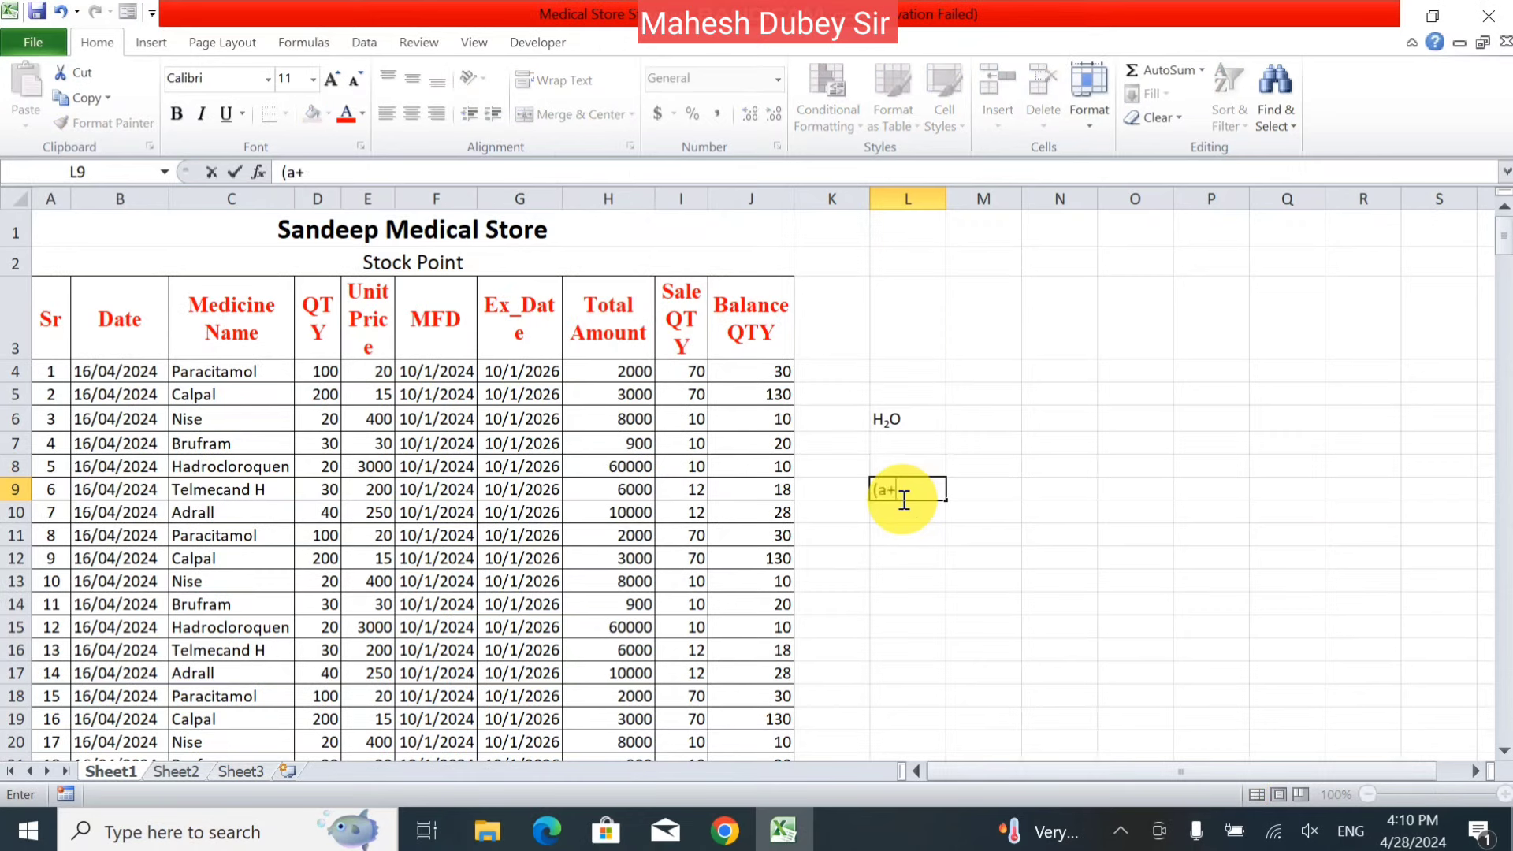
text(b)2)
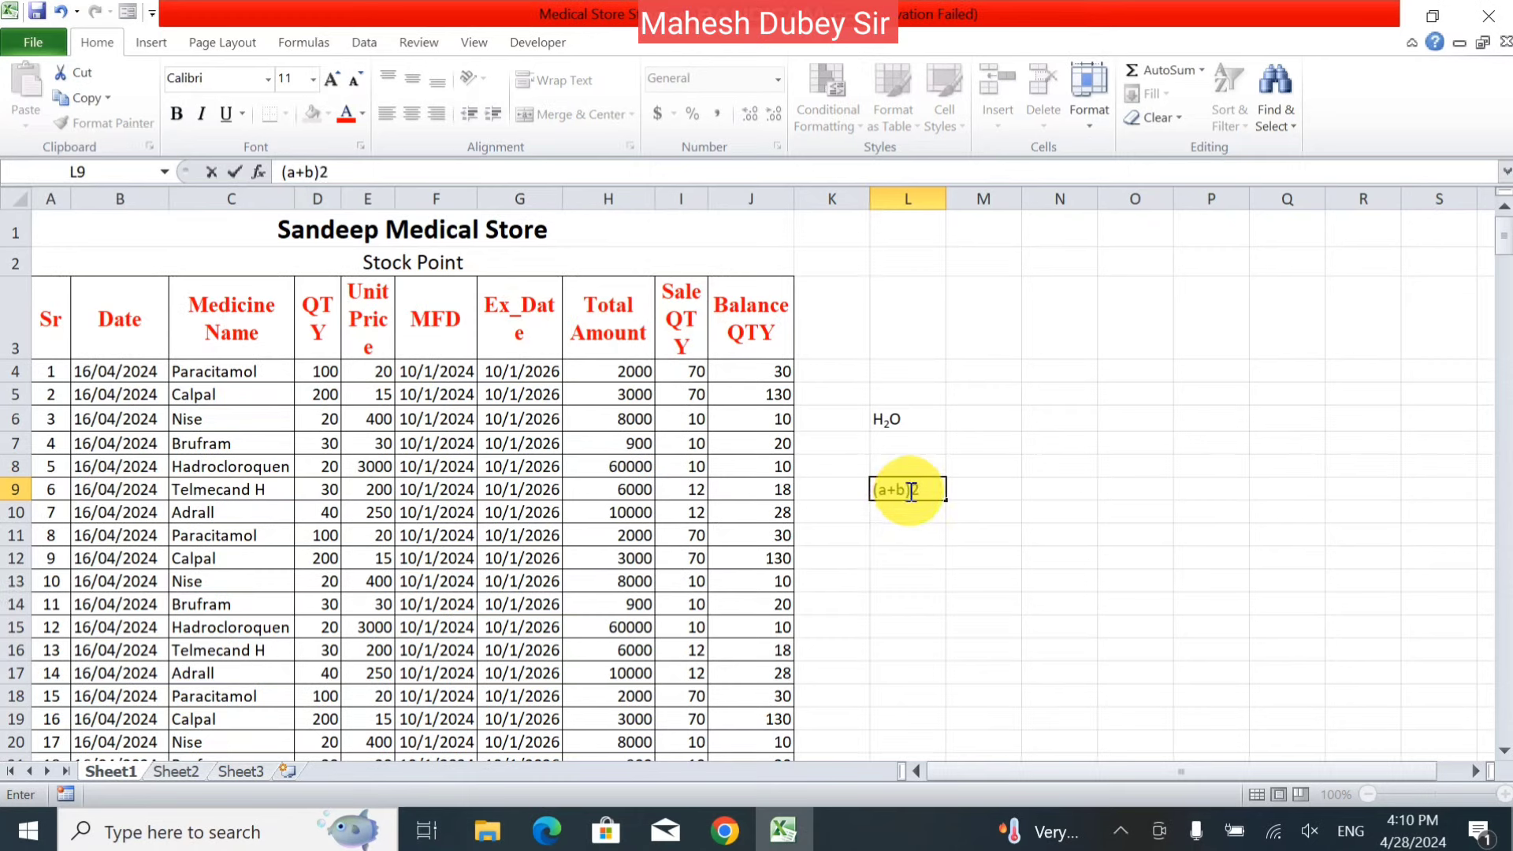
Step: Format only the 2 of (a+b)2 in cell L9 as Superscript through Format Cells
click(913, 491)
drag(913, 491, 919, 490)
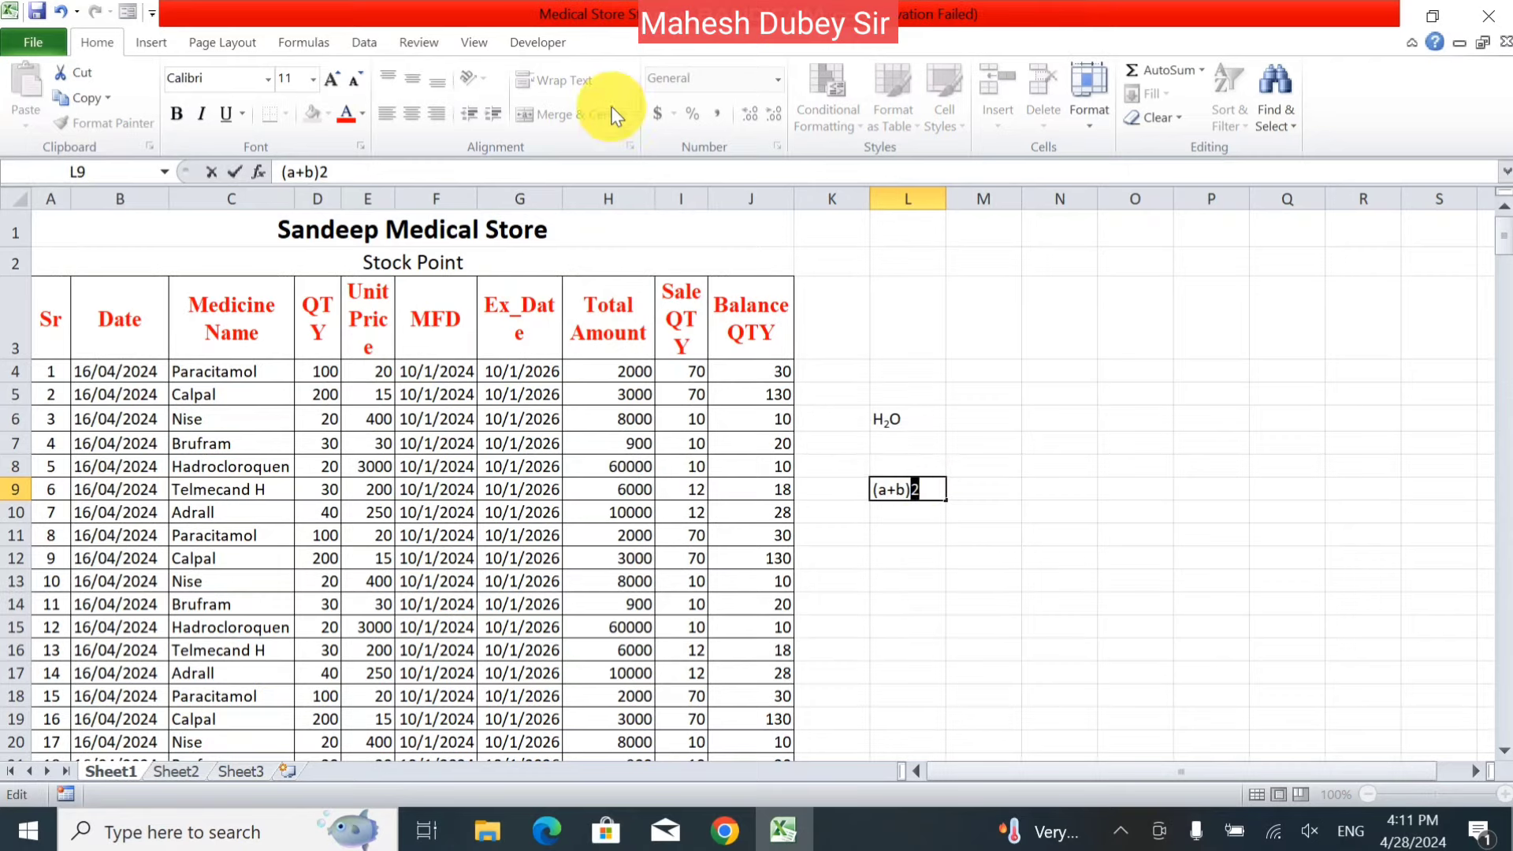
click(1090, 112)
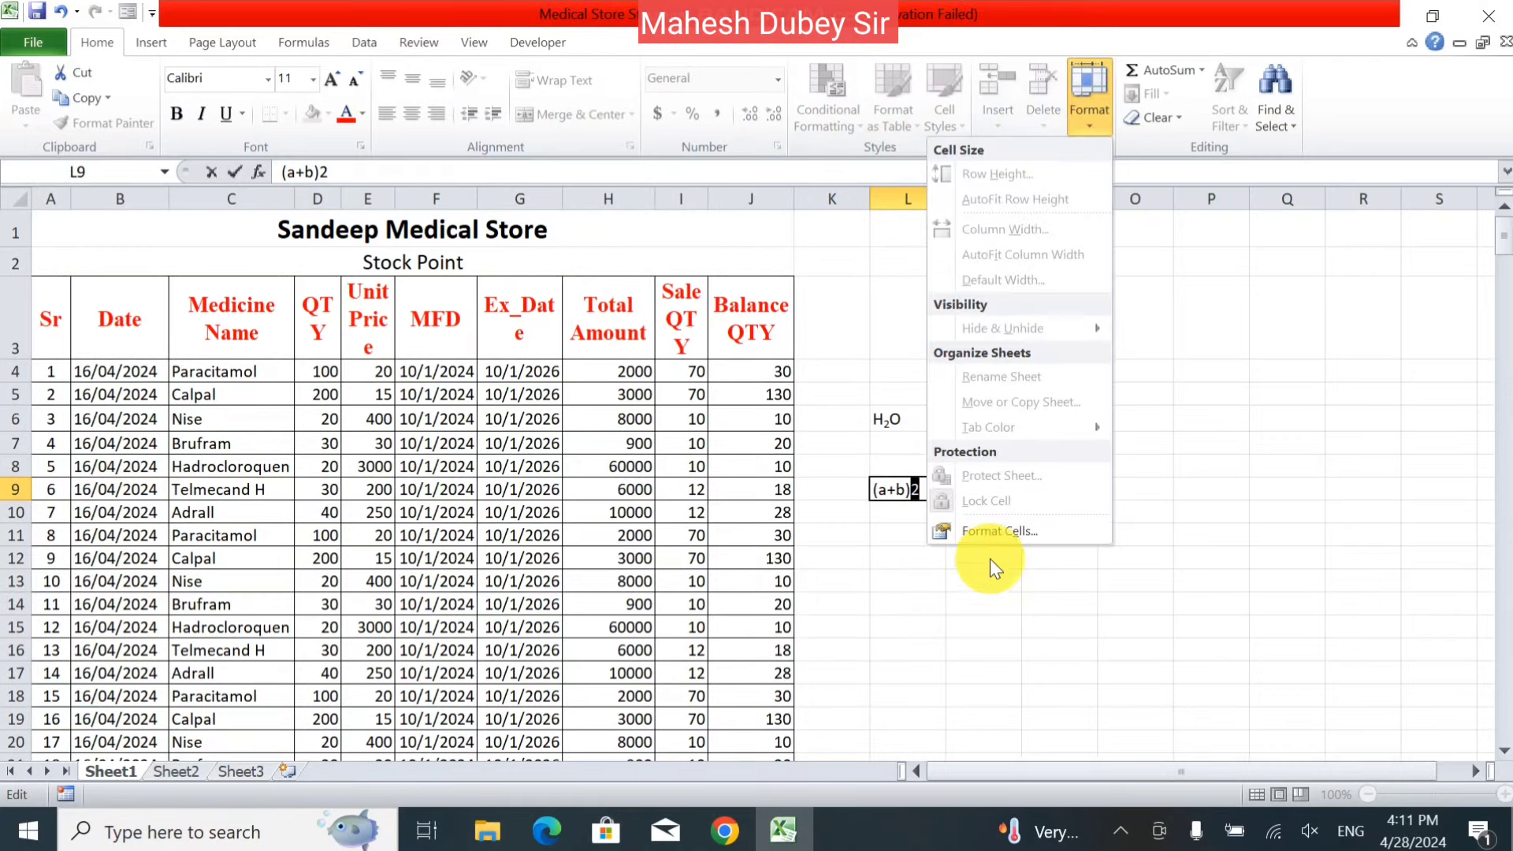
click(990, 534)
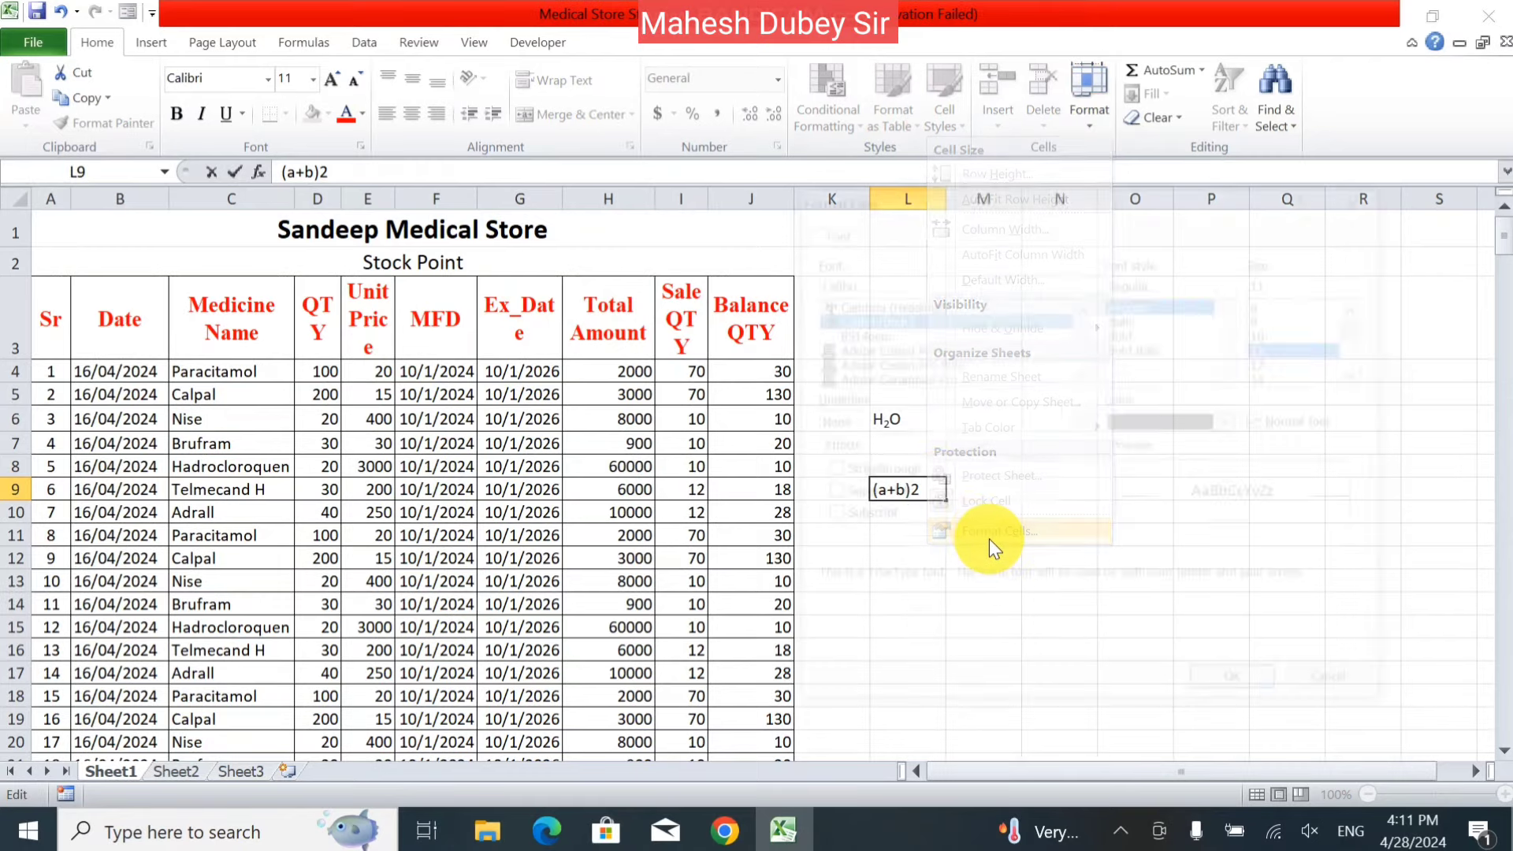
click(848, 490)
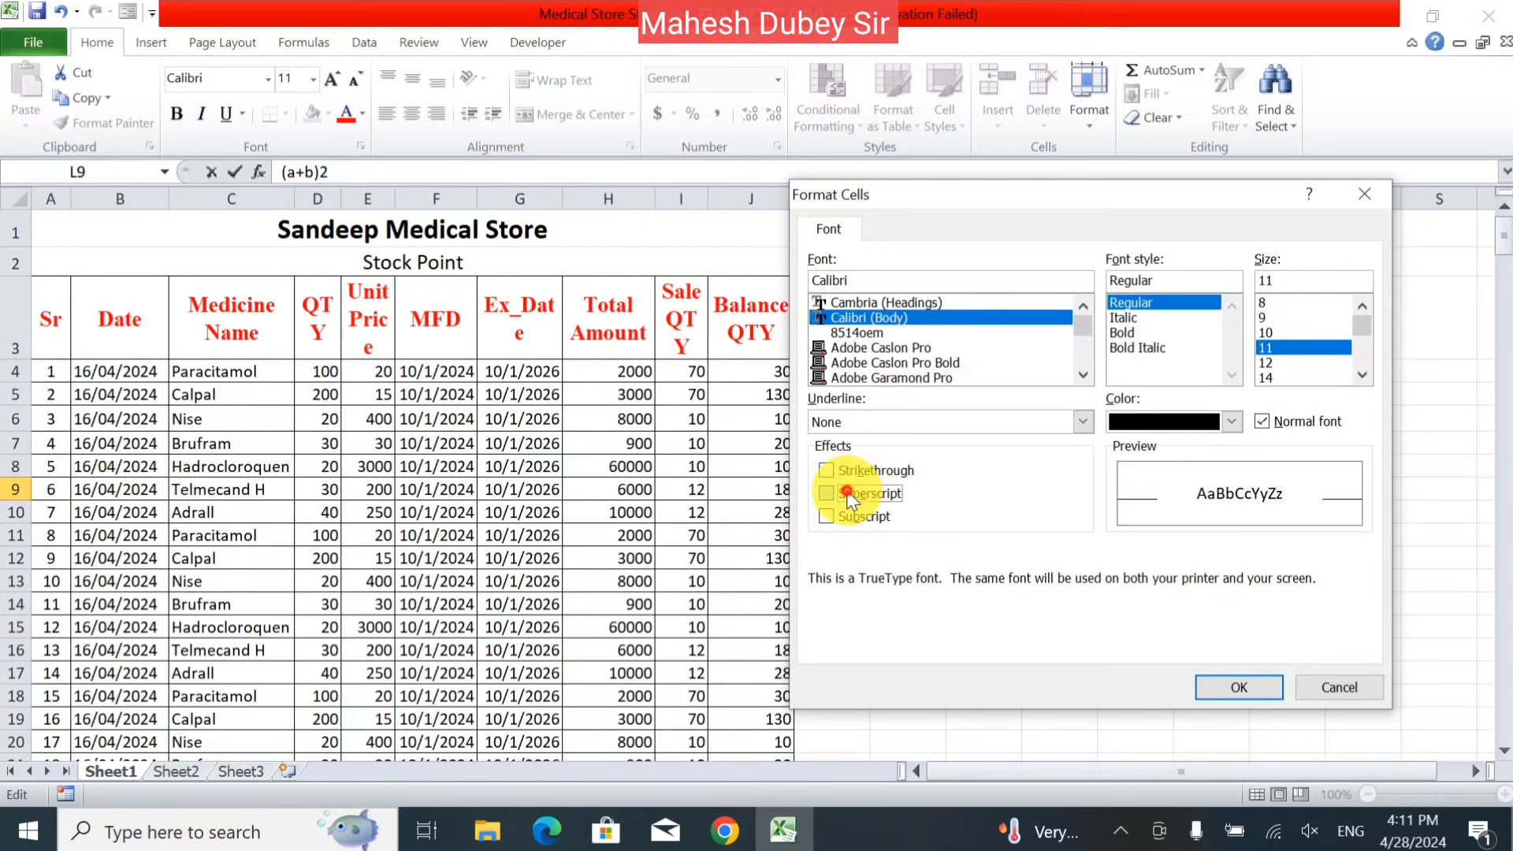
click(1236, 694)
click(1111, 633)
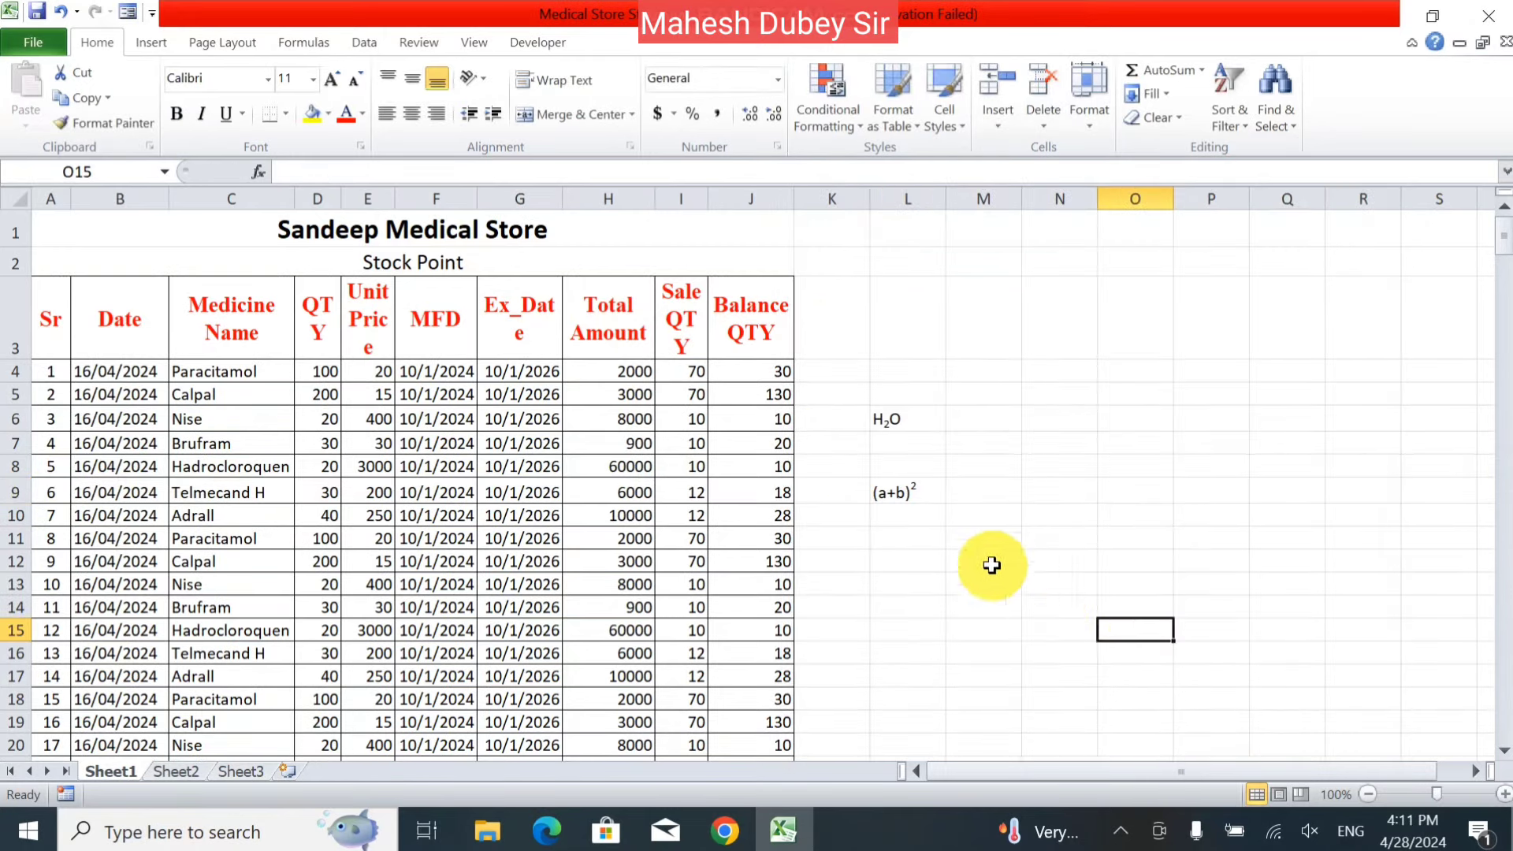
click(924, 498)
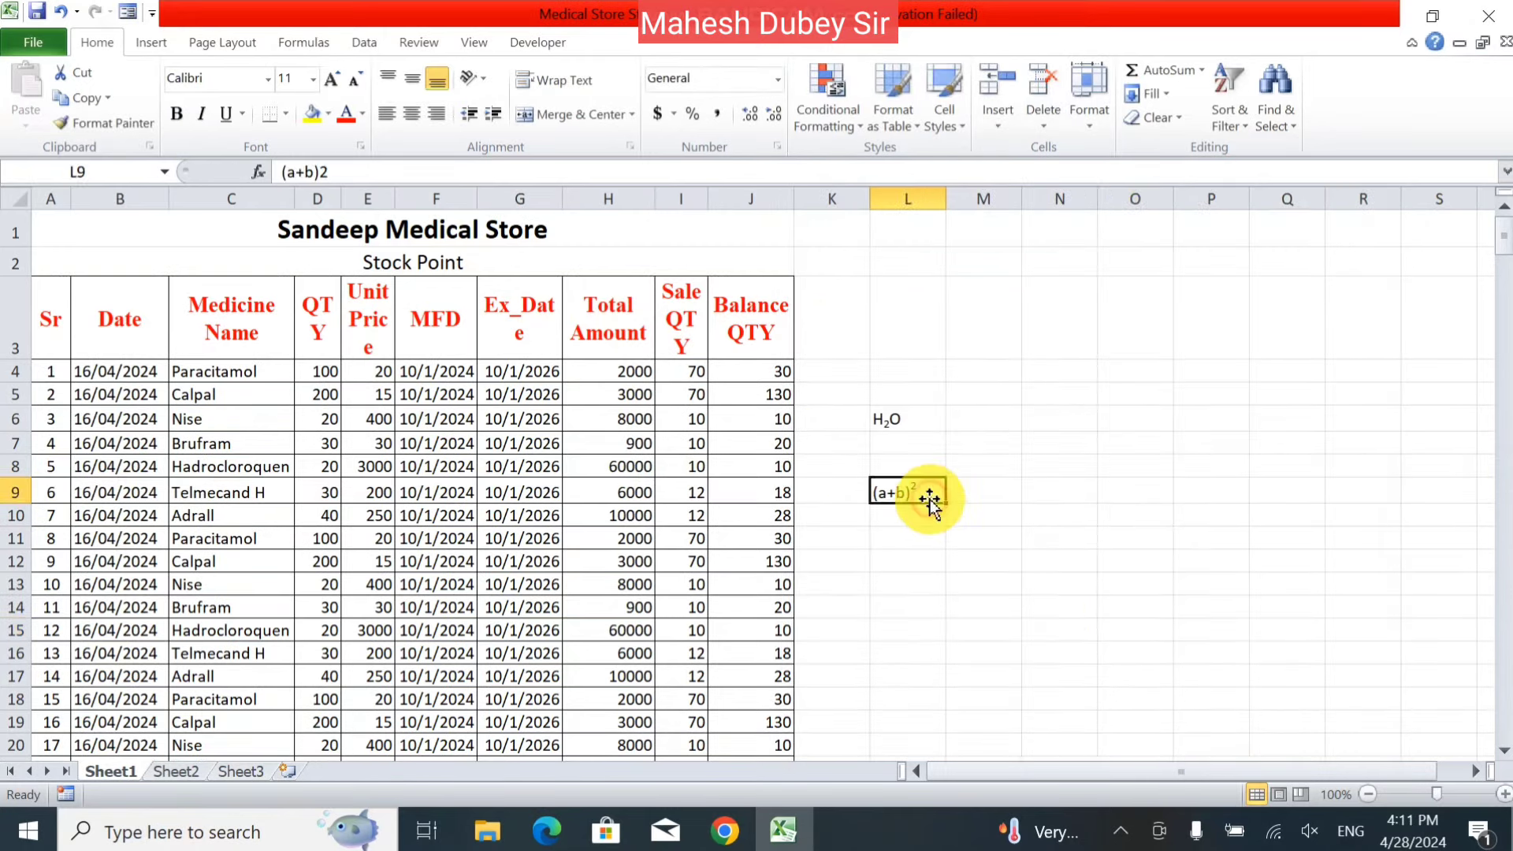
click(1045, 587)
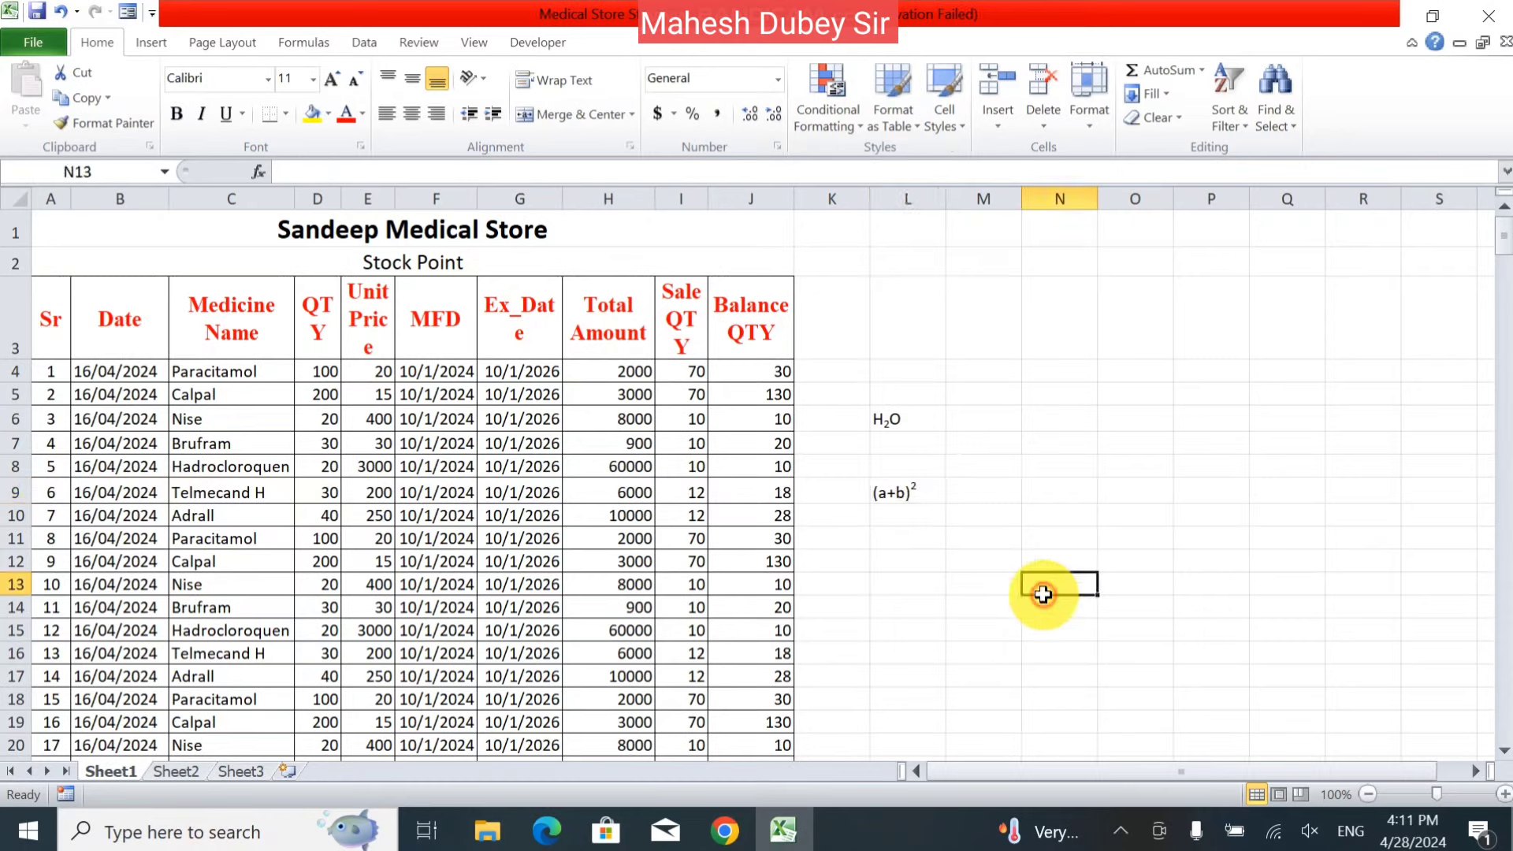
click(1092, 106)
click(1070, 526)
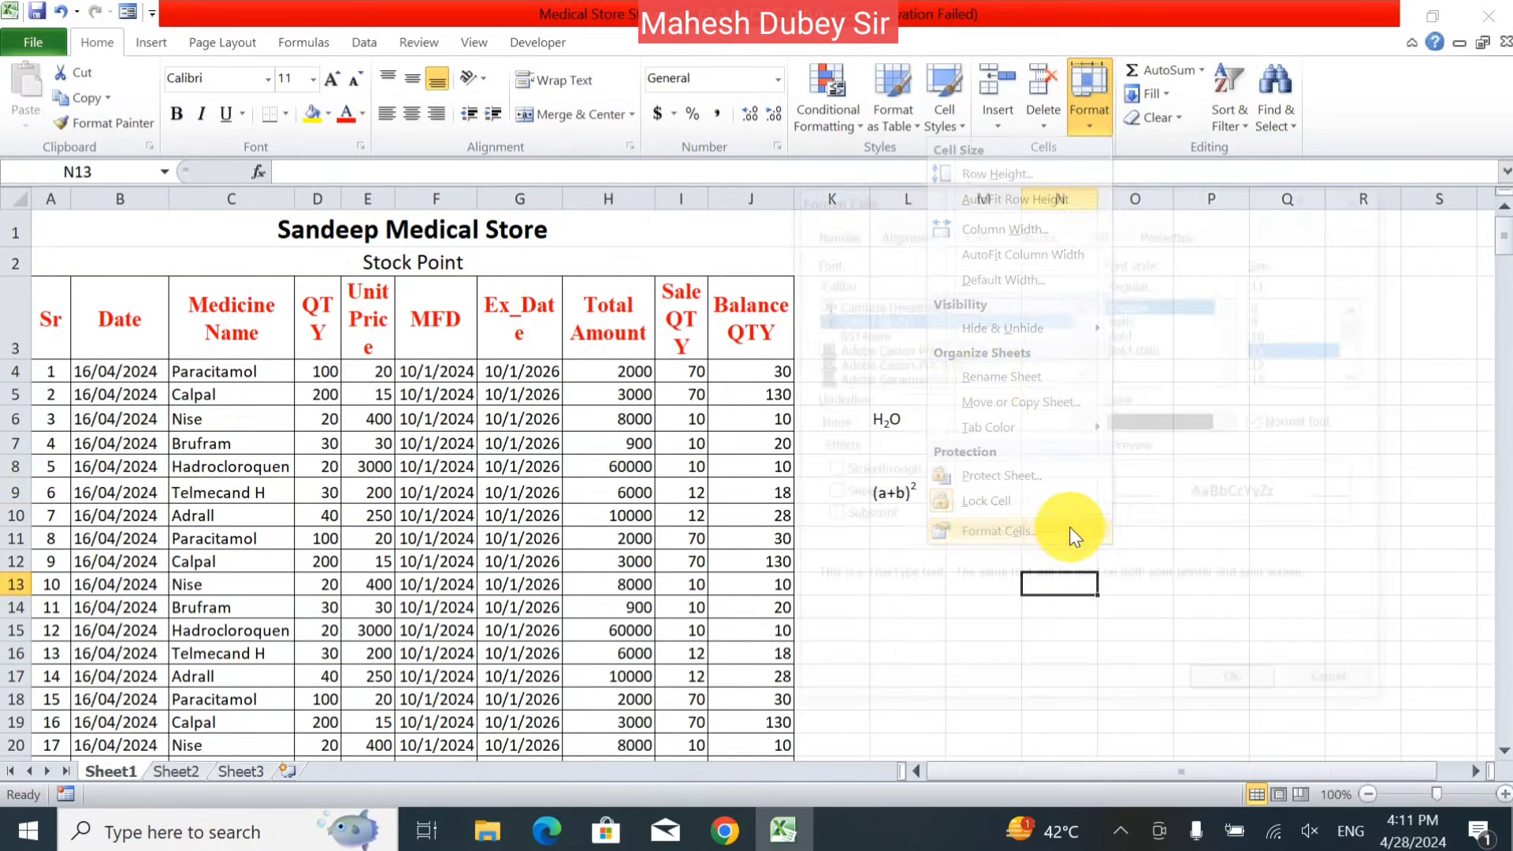
click(974, 229)
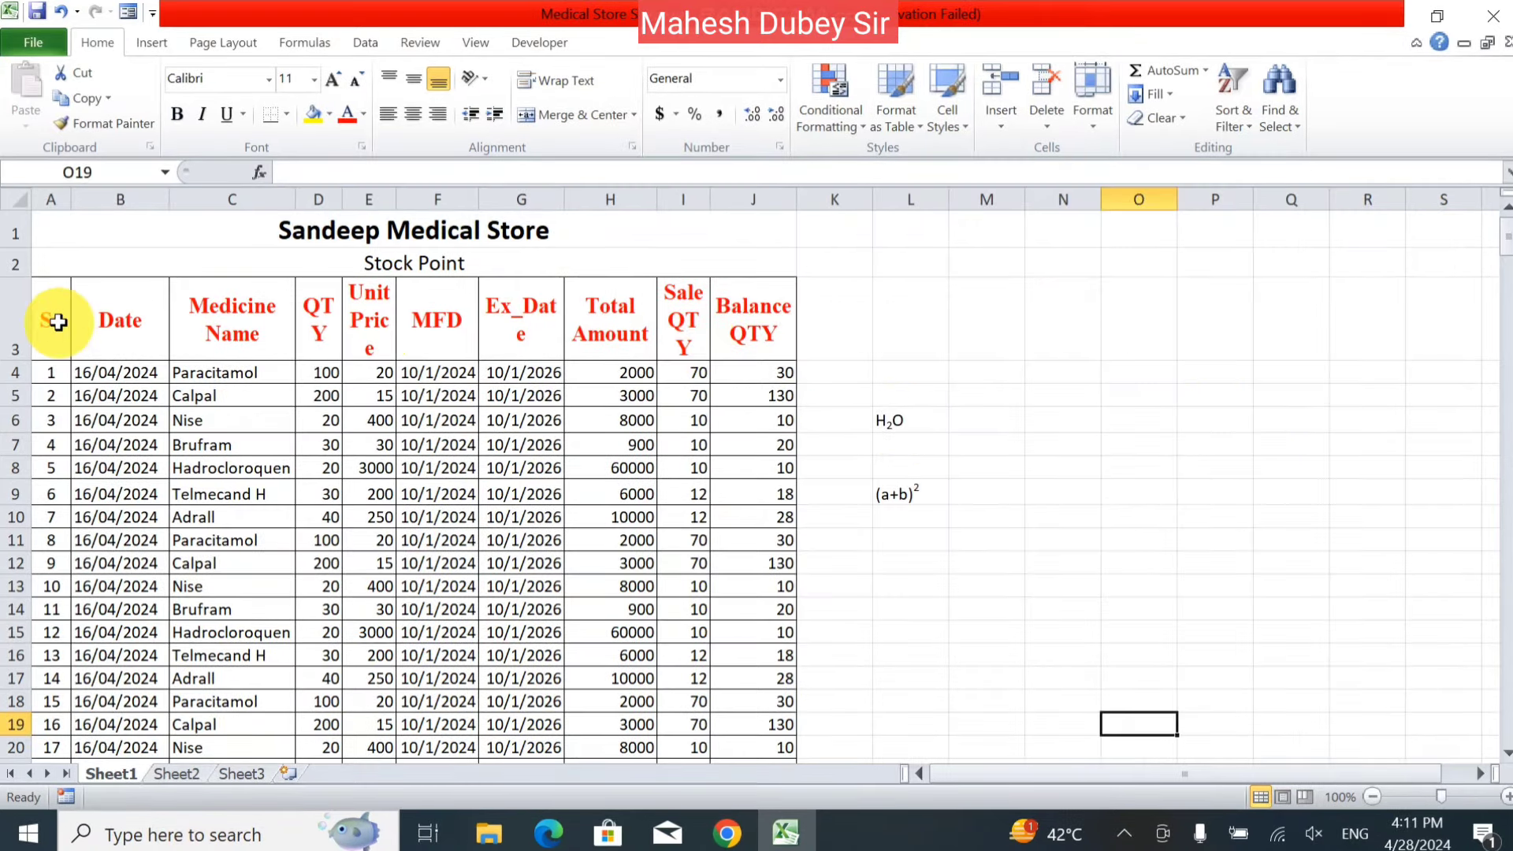
Step: Remove all borders from the stock table range A3:J46 with the None border preset in Format Cells
drag(57, 321, 737, 843)
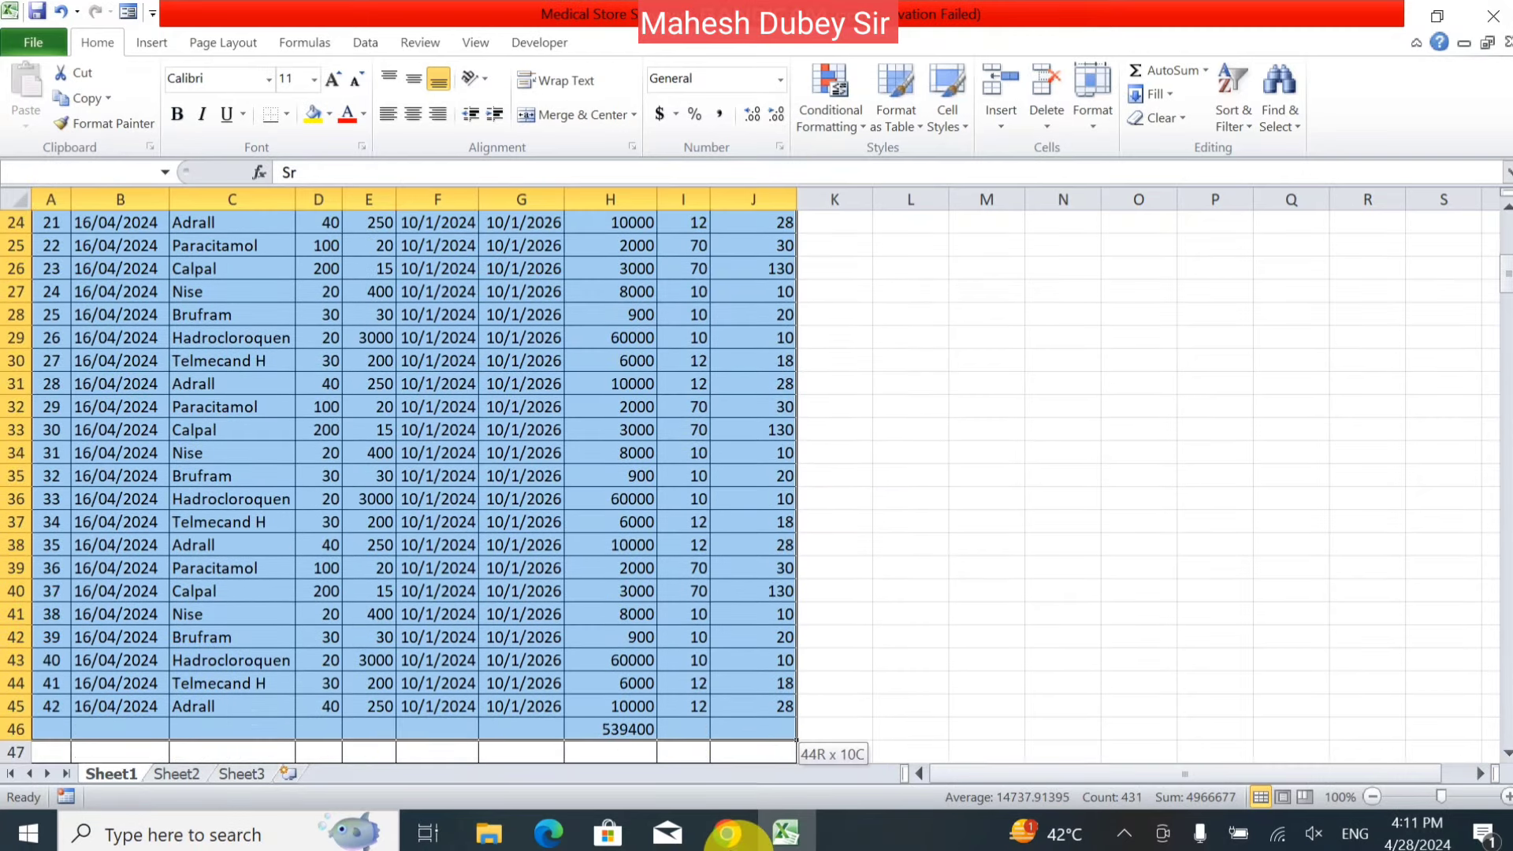
click(1097, 130)
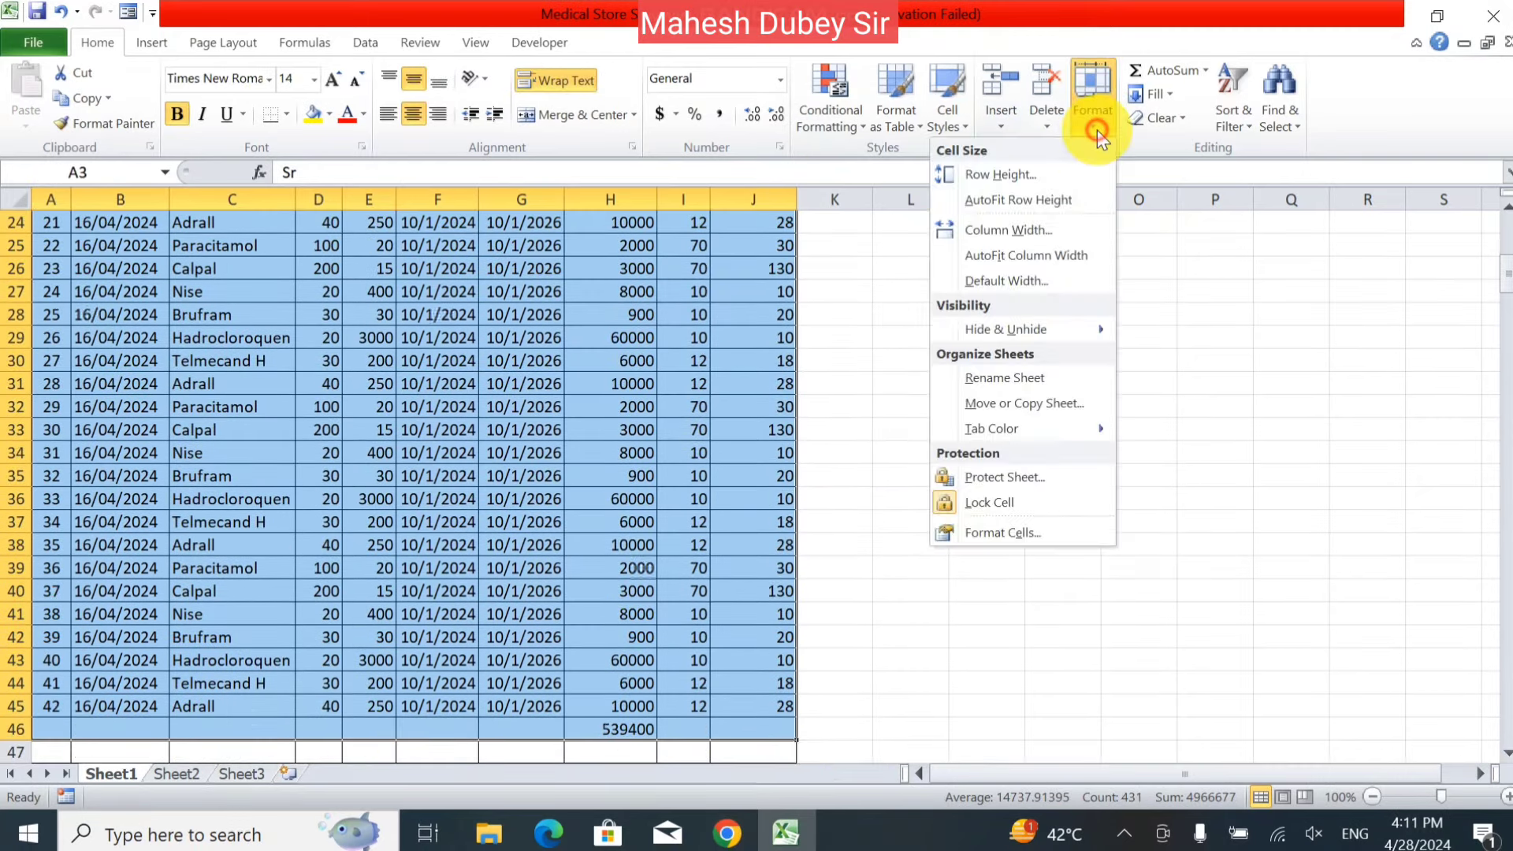
click(1044, 542)
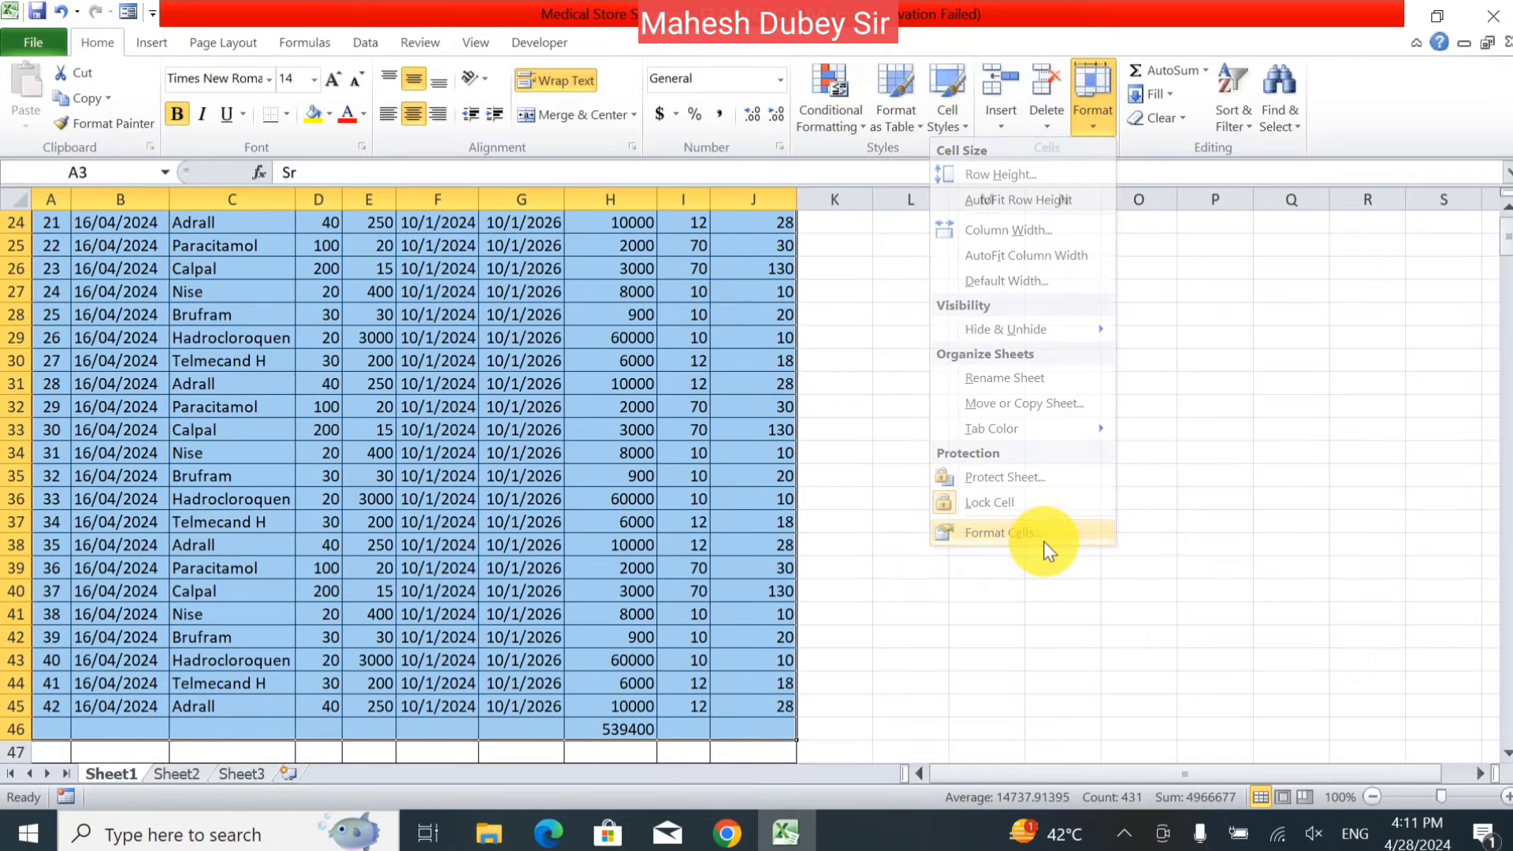
click(1035, 231)
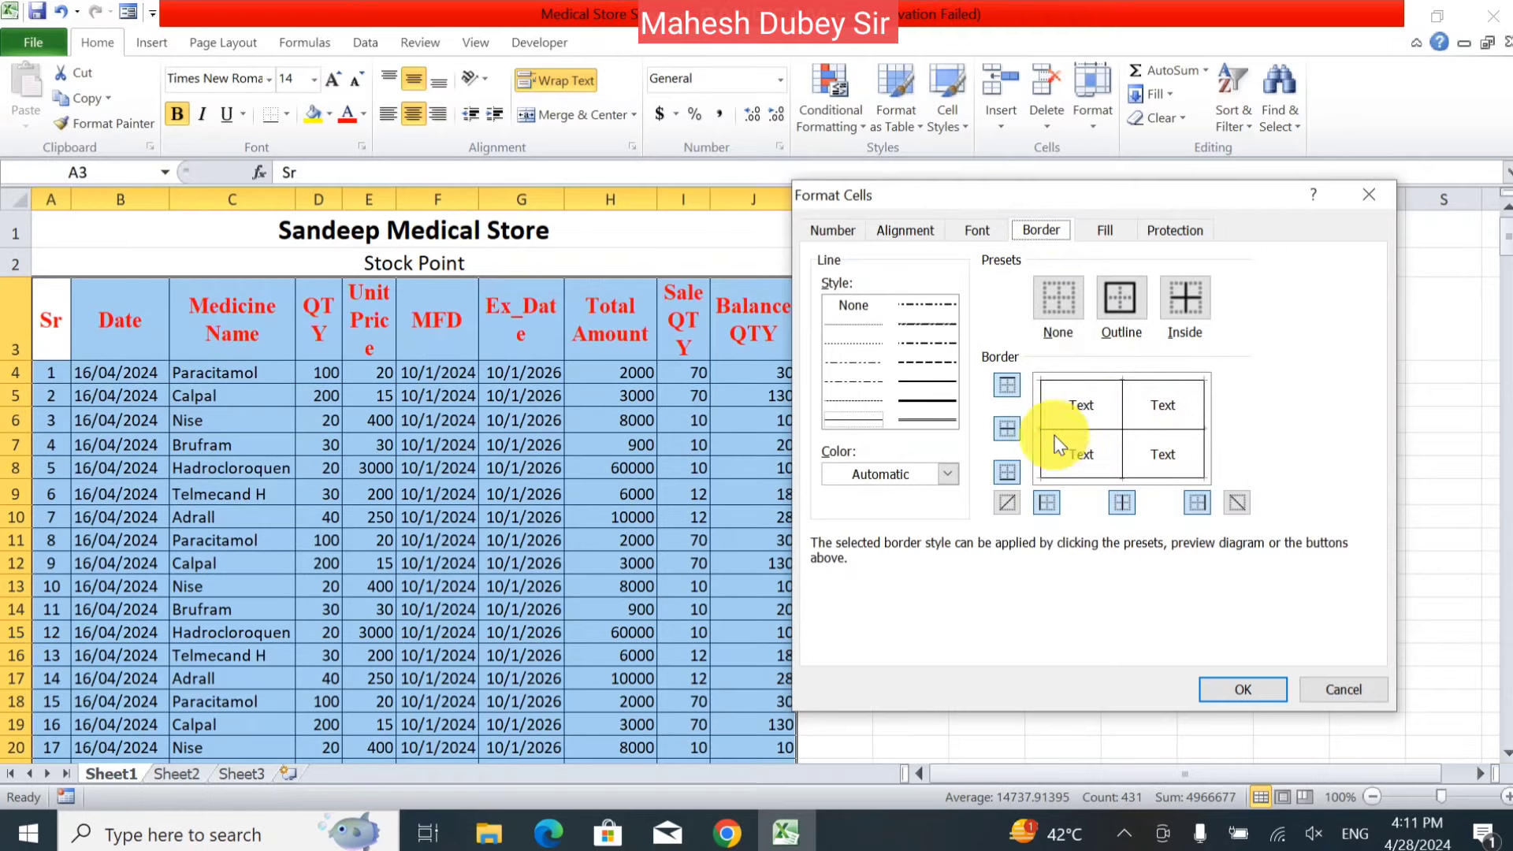
click(1048, 296)
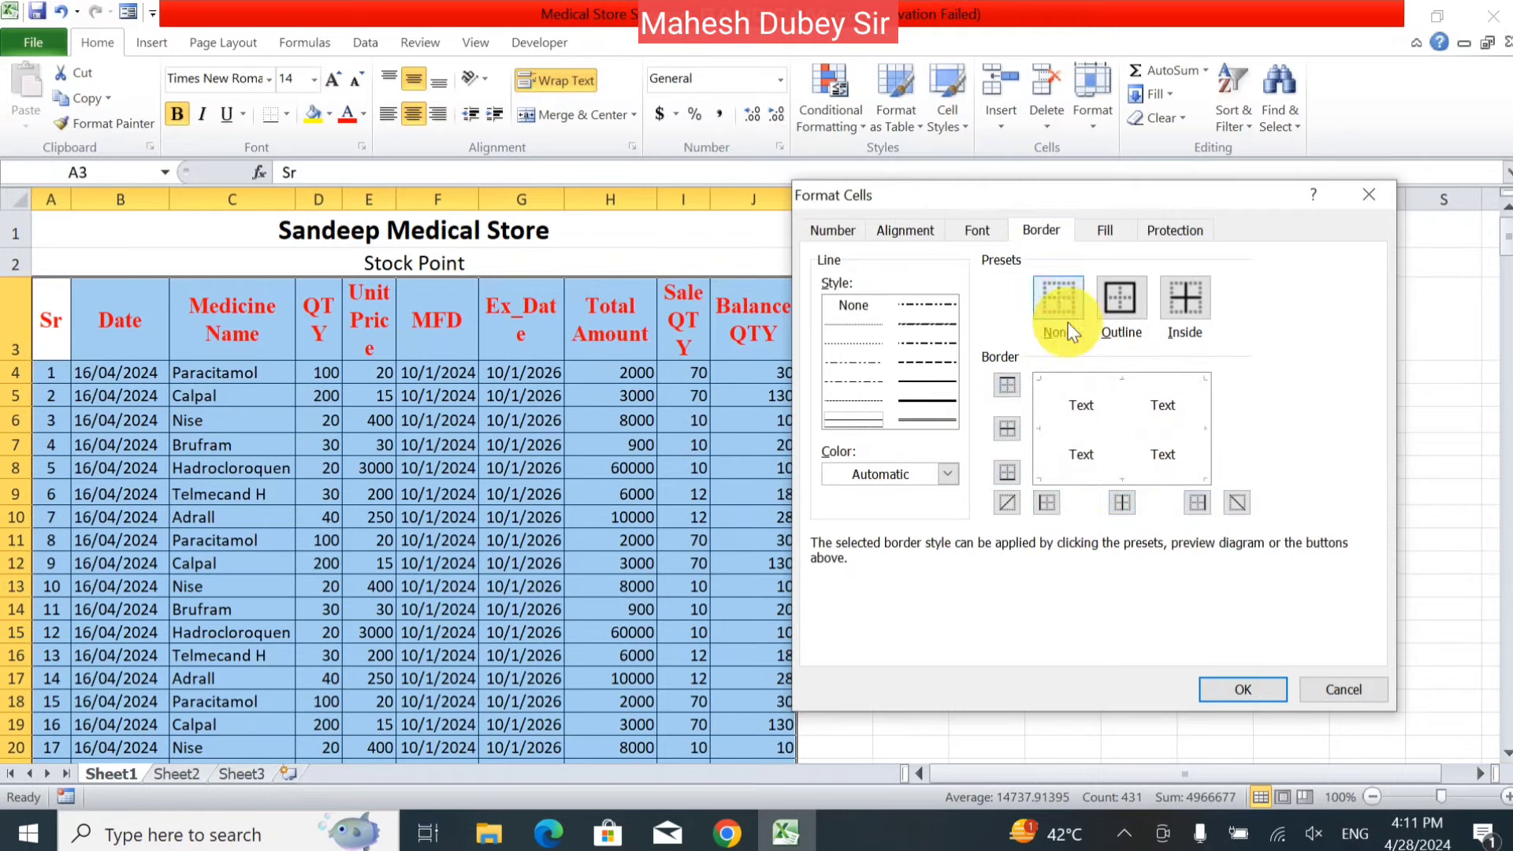
click(1208, 689)
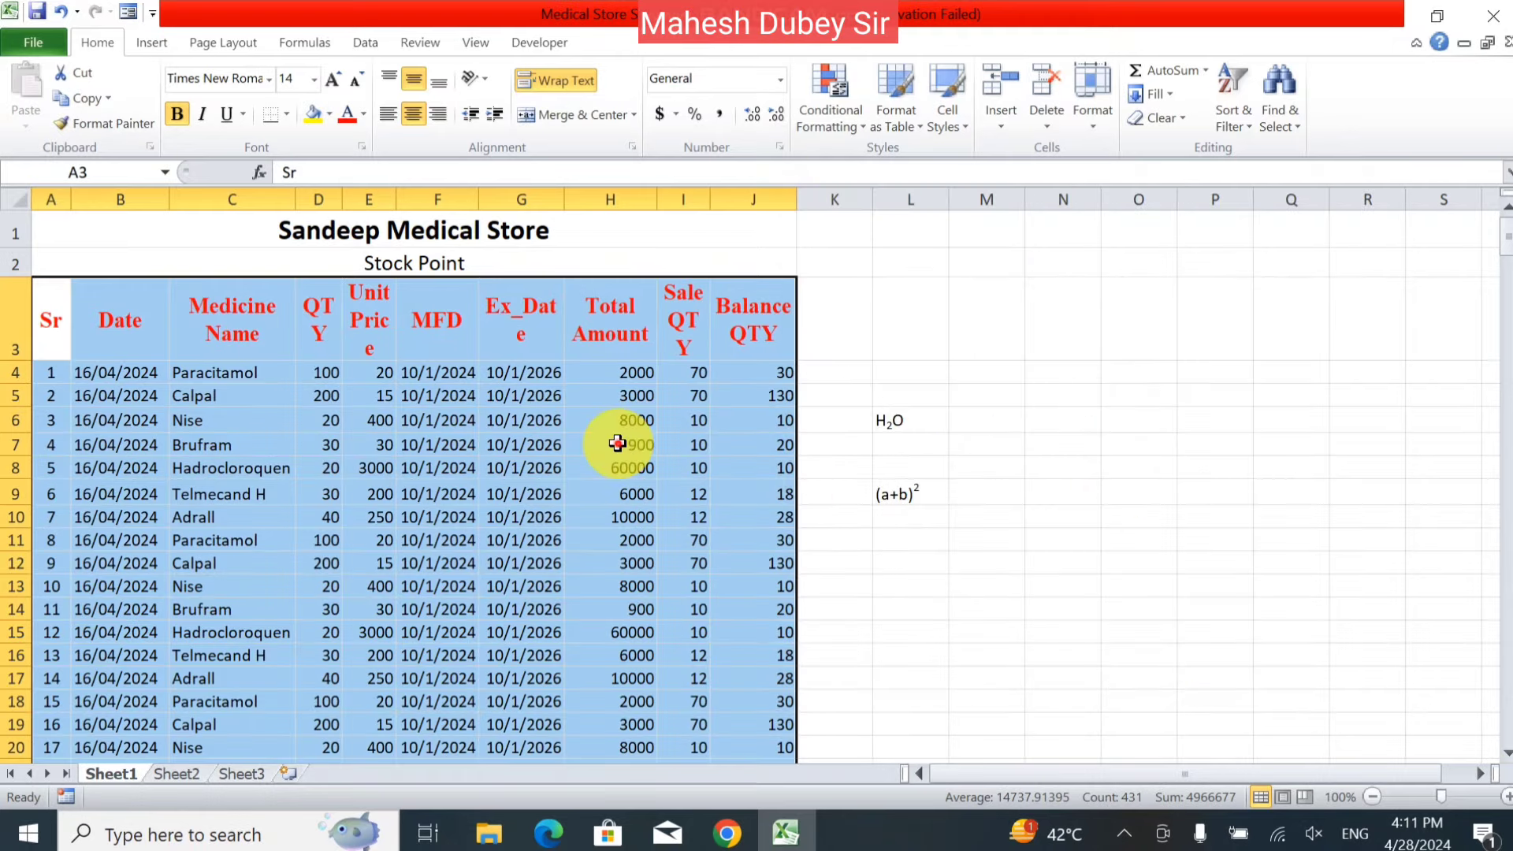
click(617, 443)
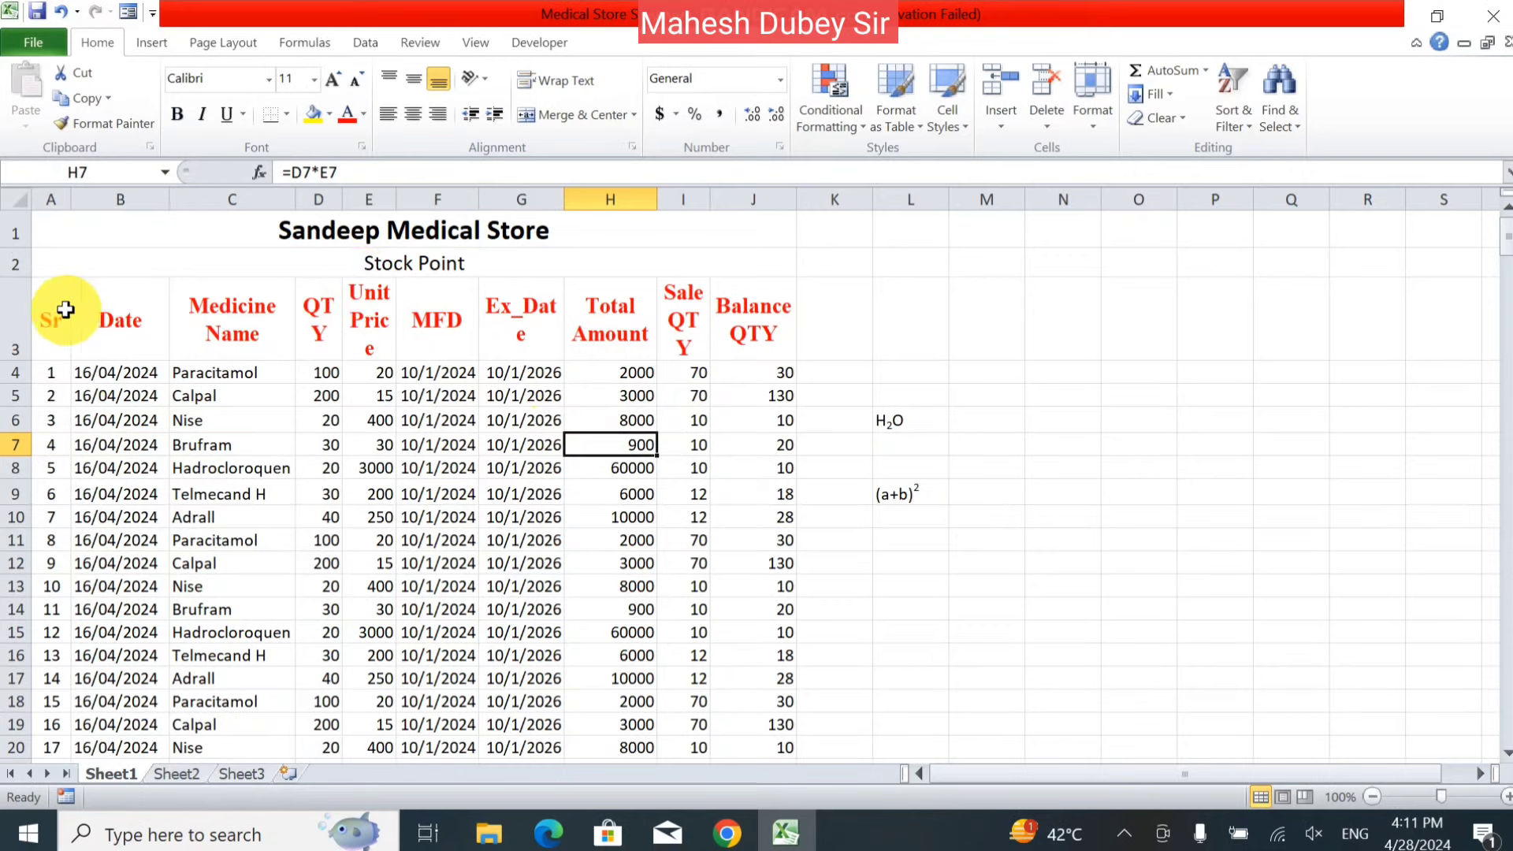
Step: Set a thick solid outline border for the table range A3:J46 in Format Cells
drag(55, 311, 771, 847)
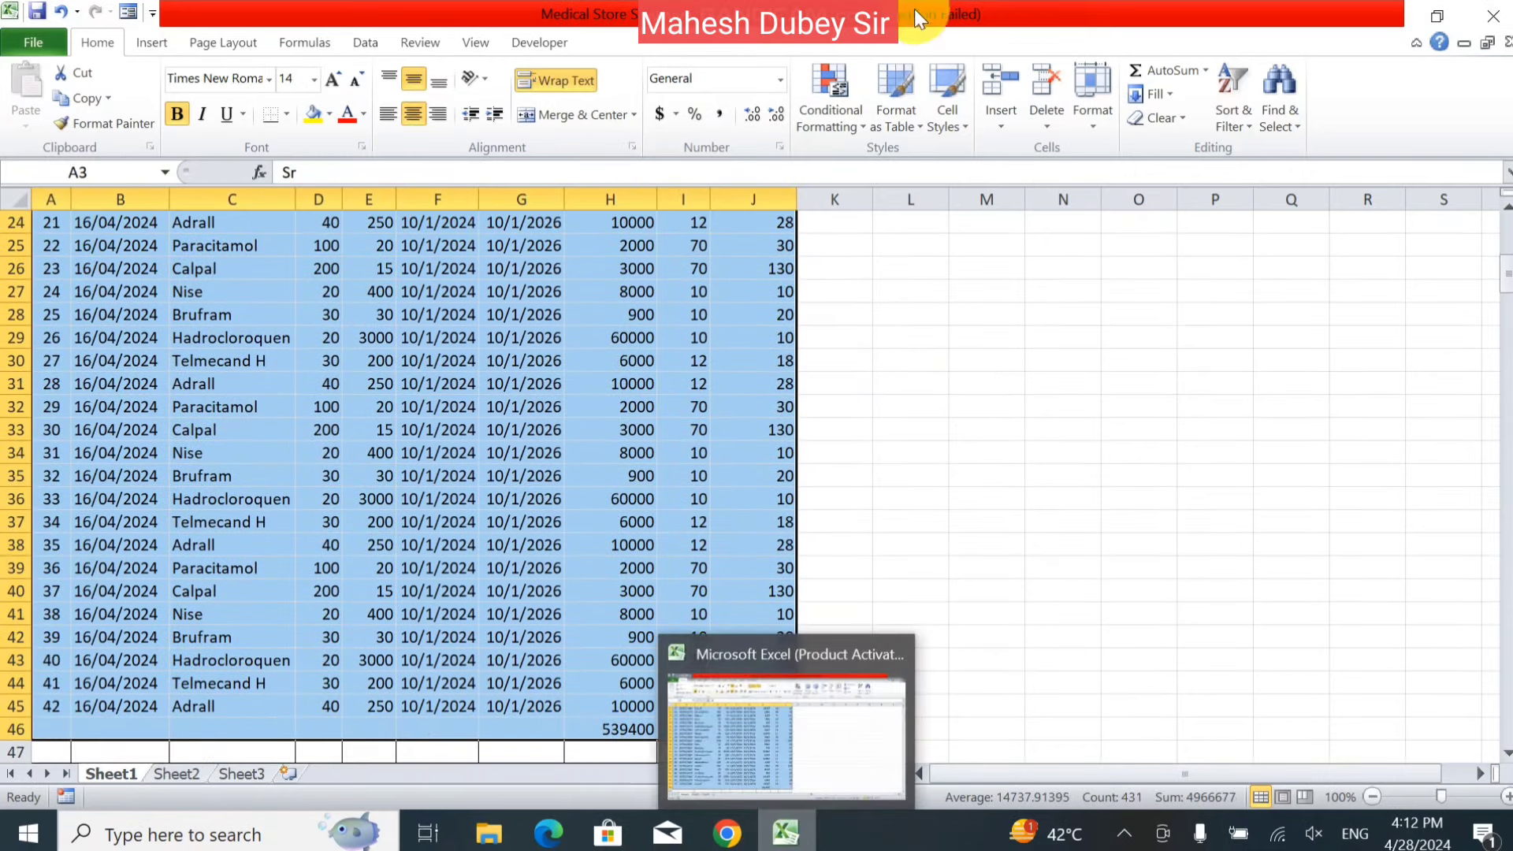
click(1094, 130)
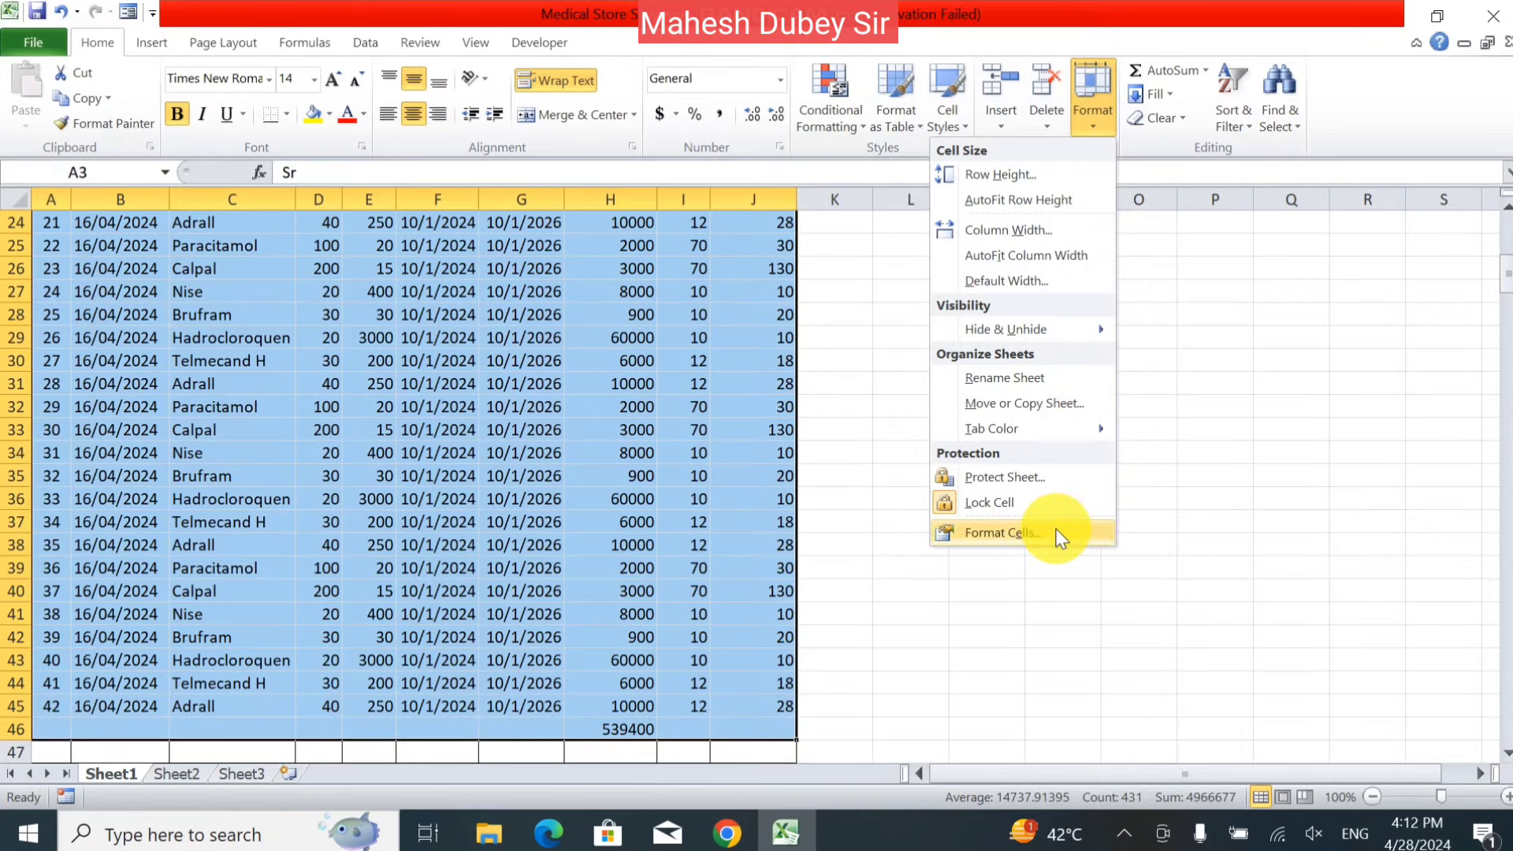
click(1058, 534)
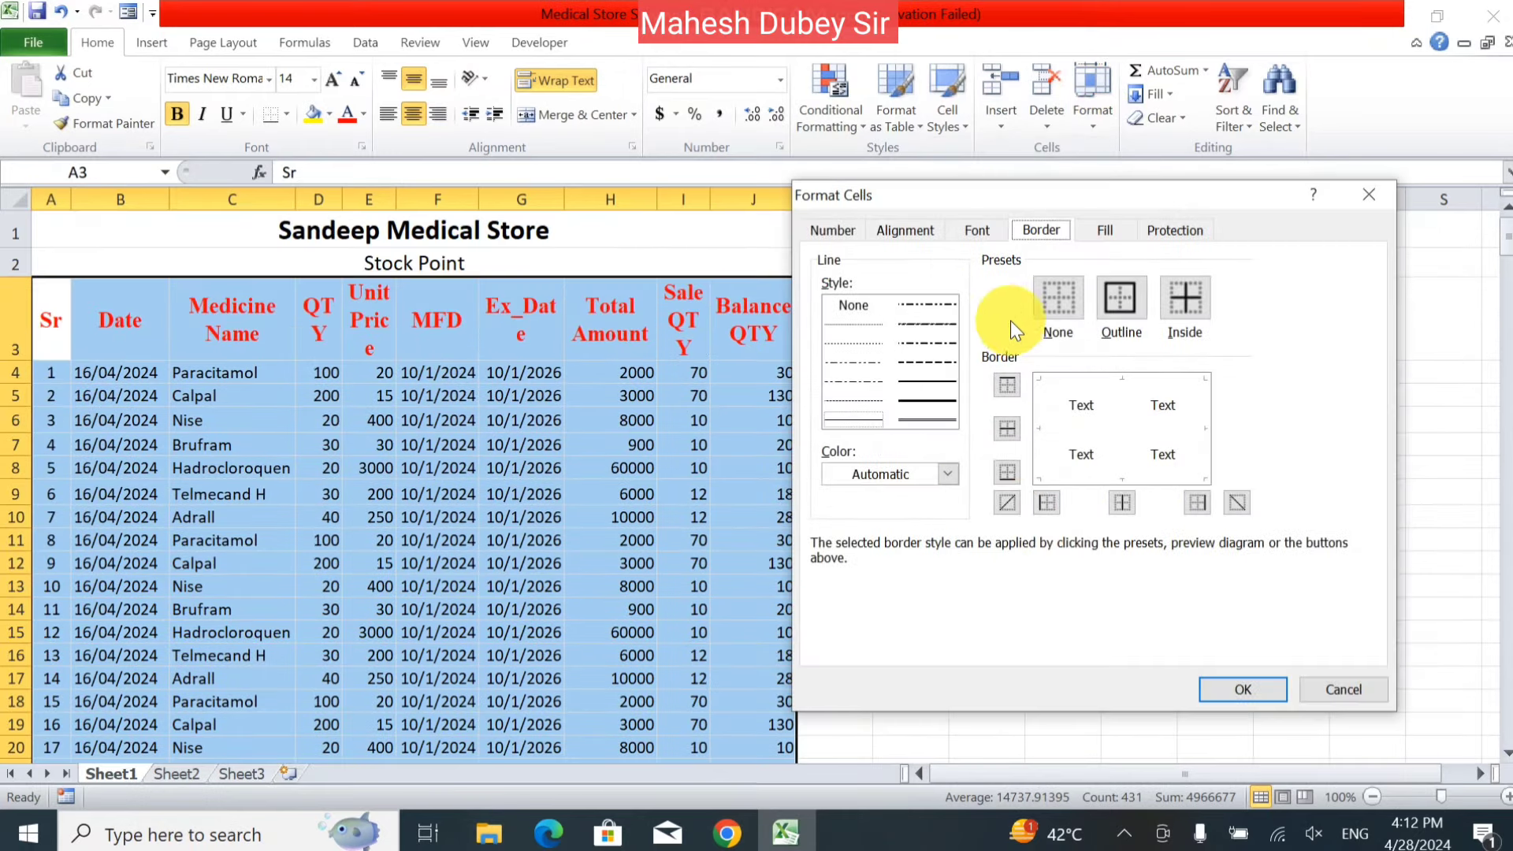
click(1119, 301)
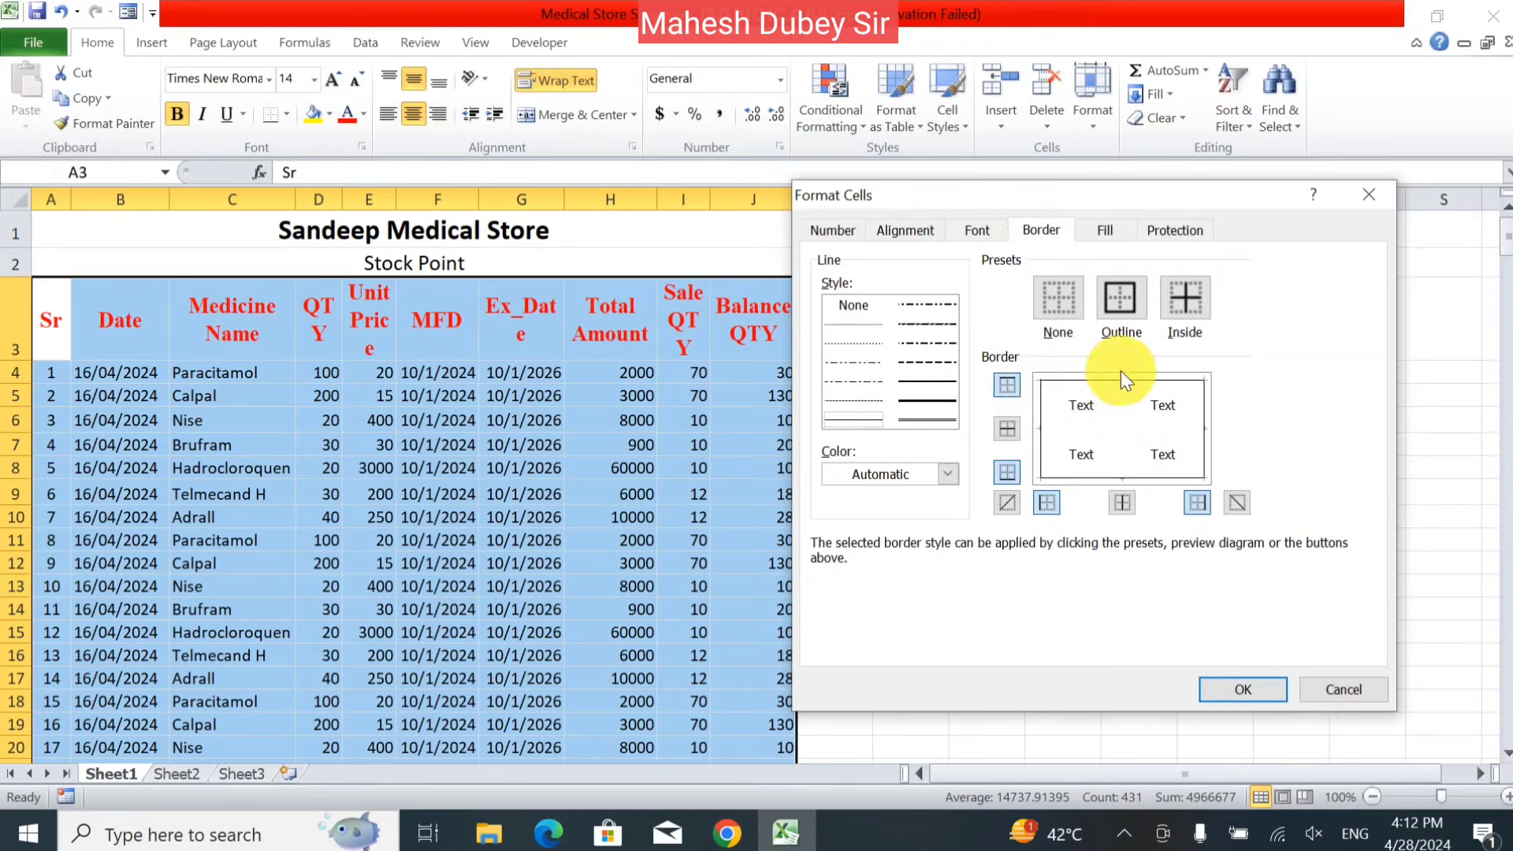
click(924, 399)
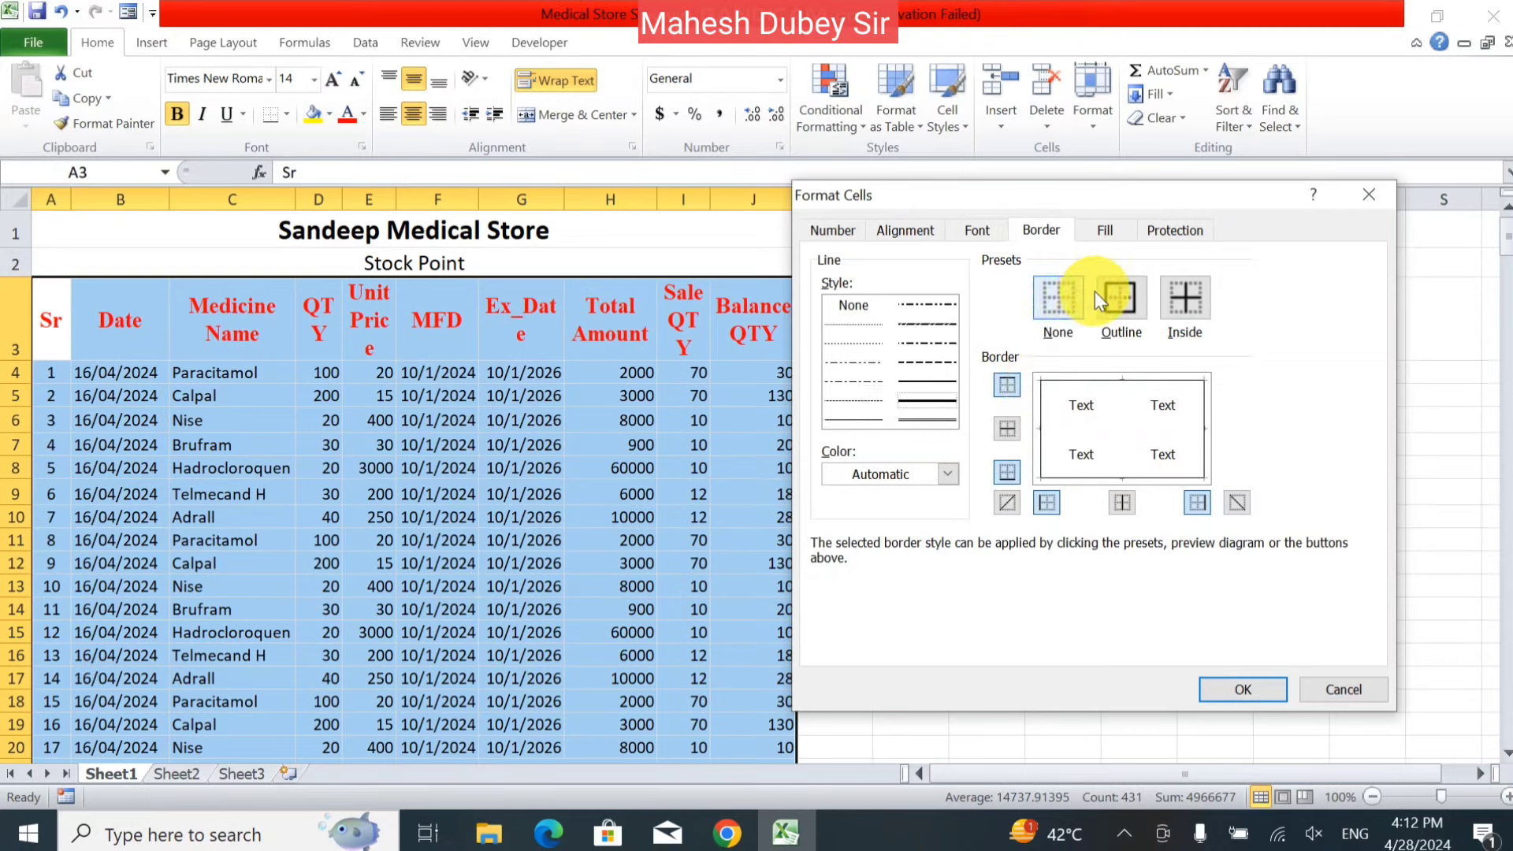
click(1121, 303)
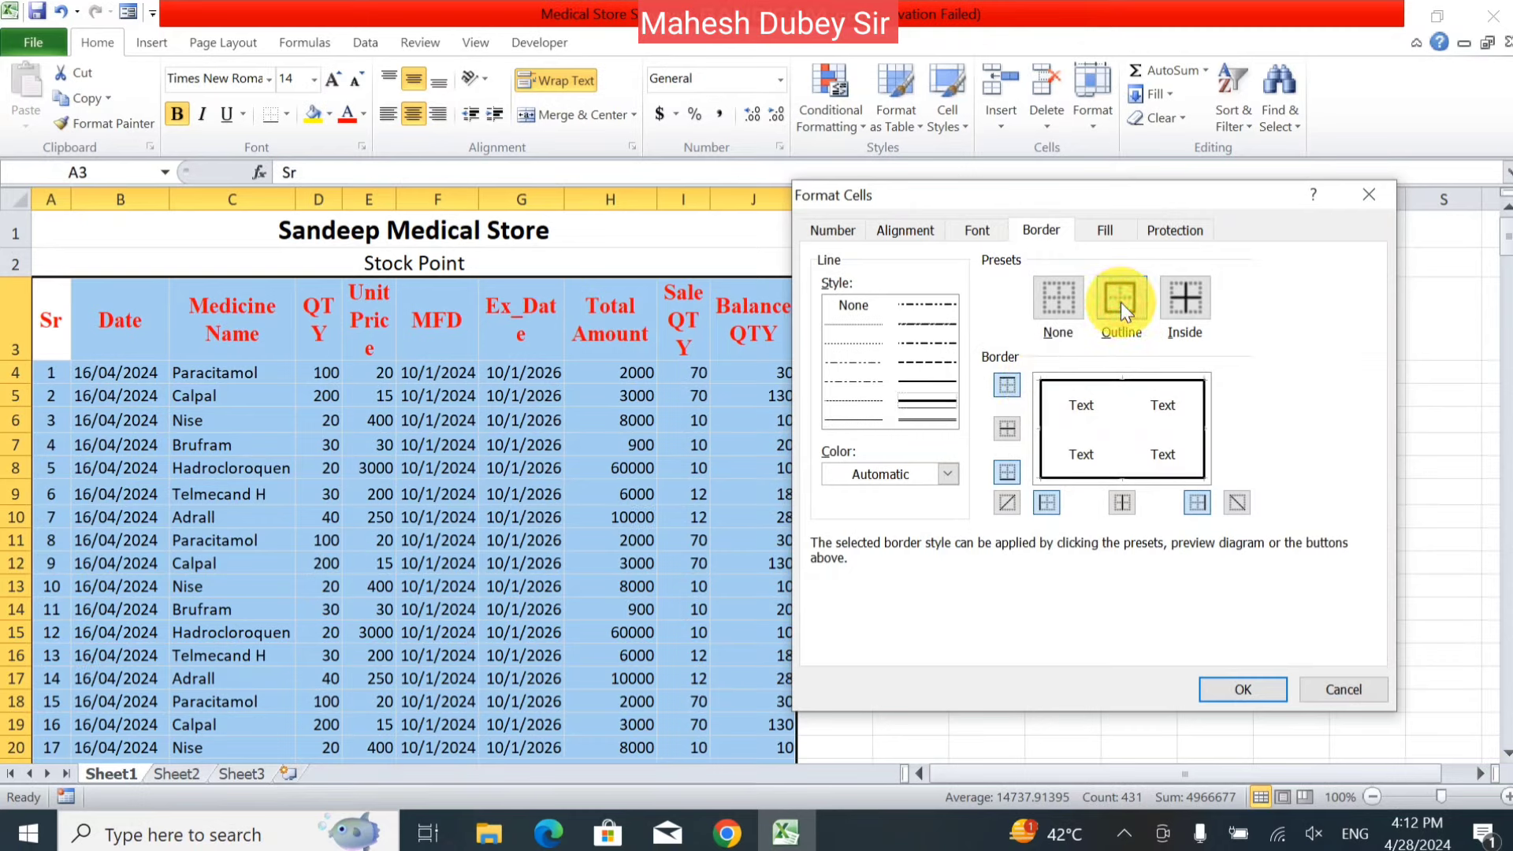
Step: Change the border colour to red and apply thick outline and inside borders to the table range A3:J46
click(945, 474)
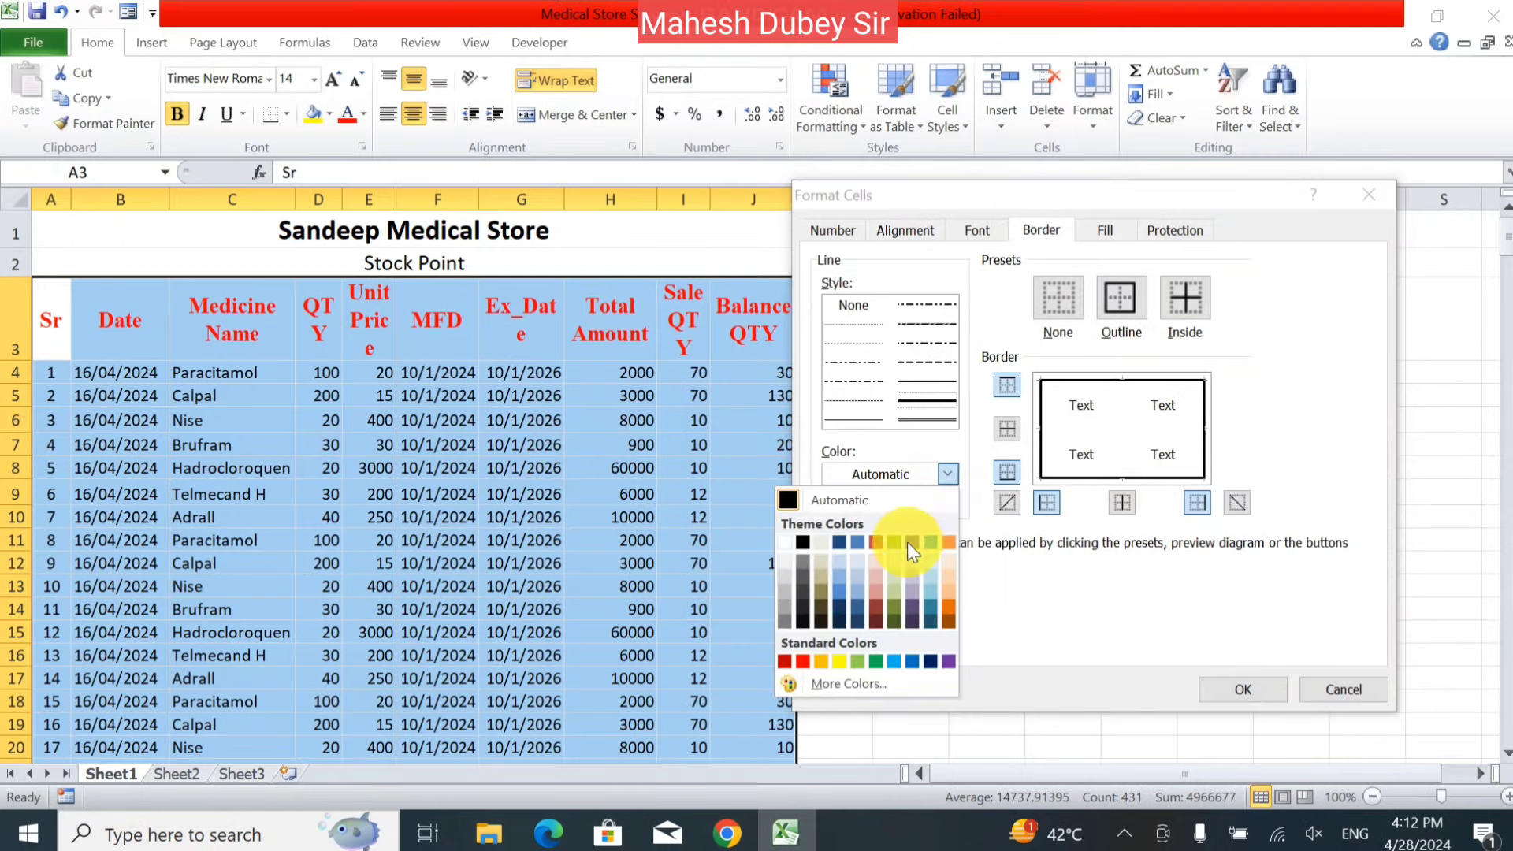
click(803, 661)
click(940, 400)
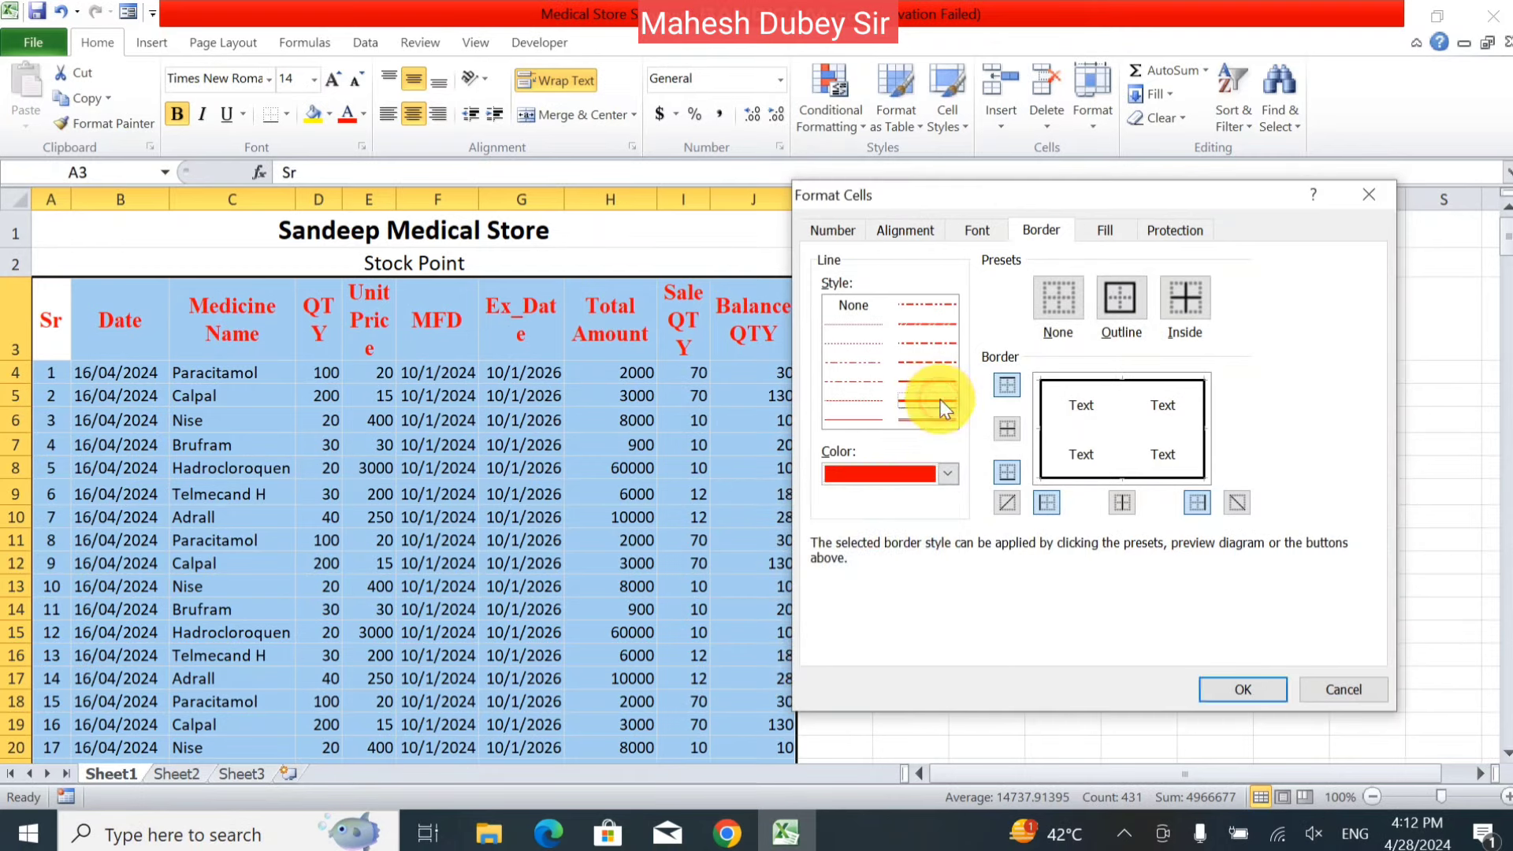
click(1118, 295)
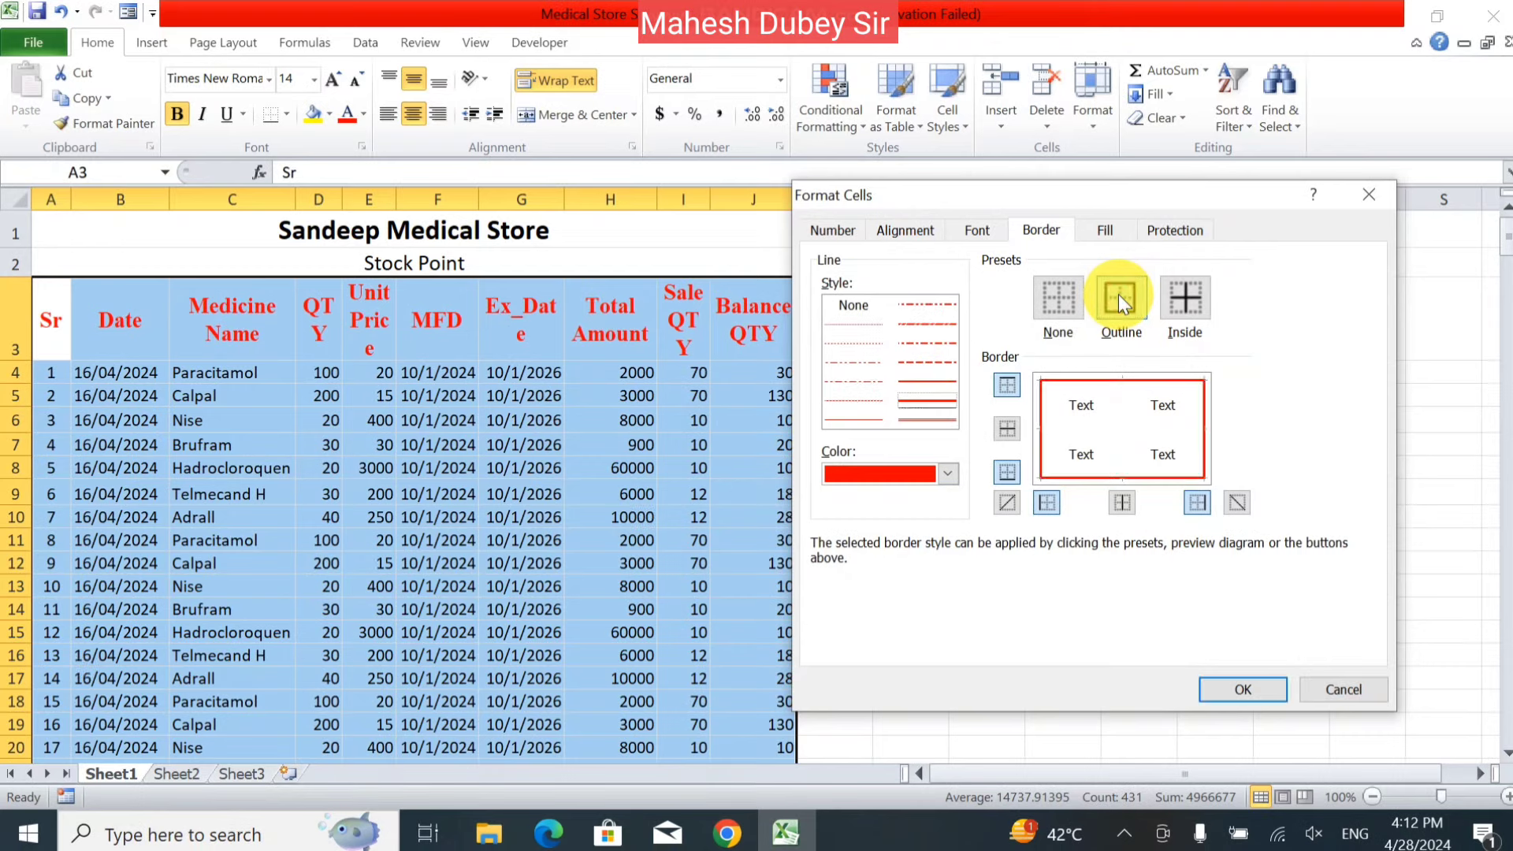
click(1194, 290)
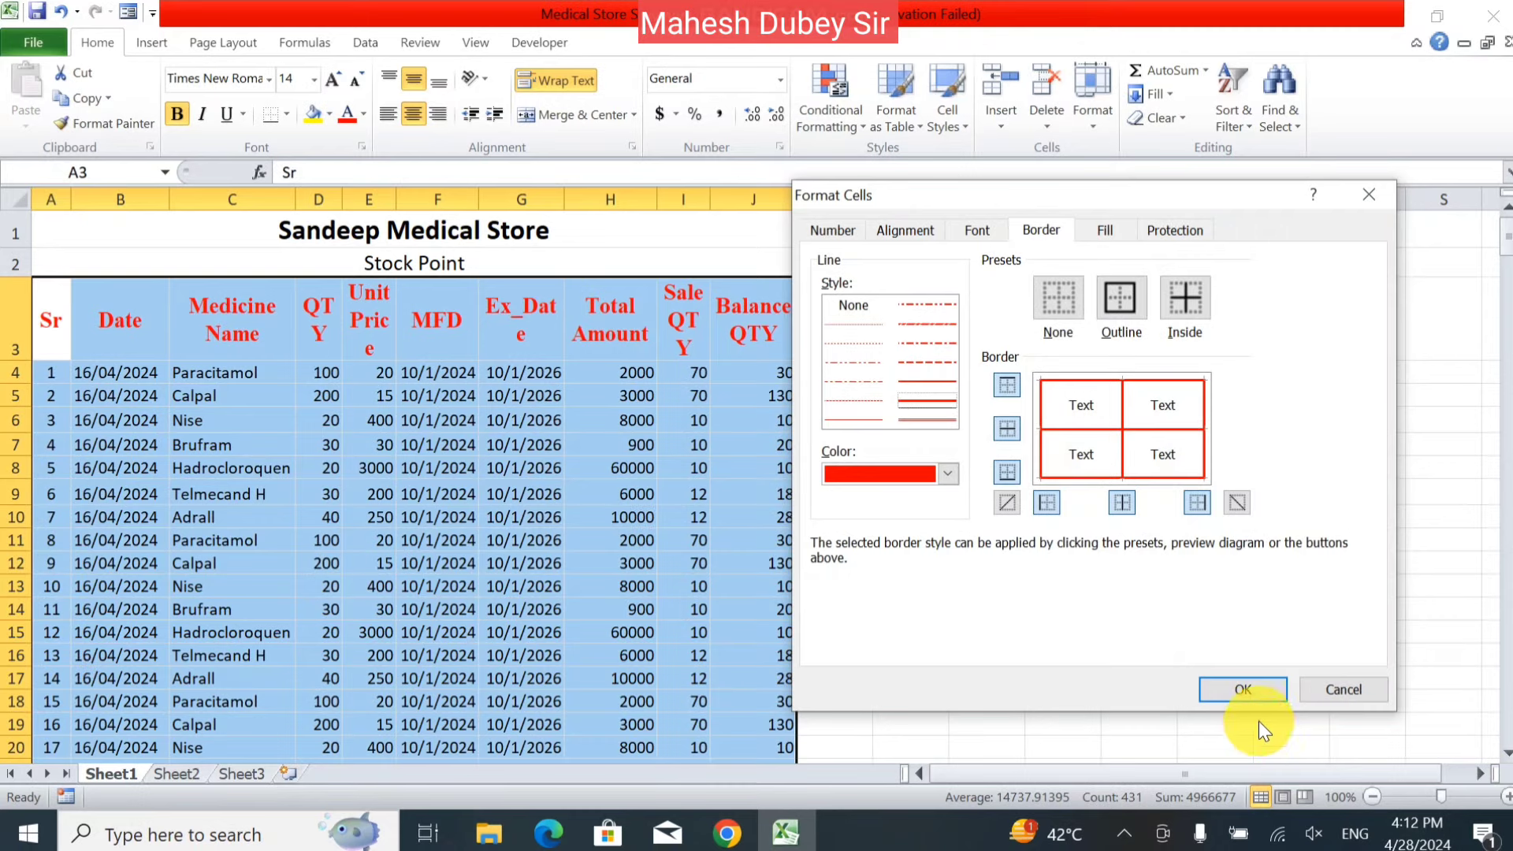
click(1252, 697)
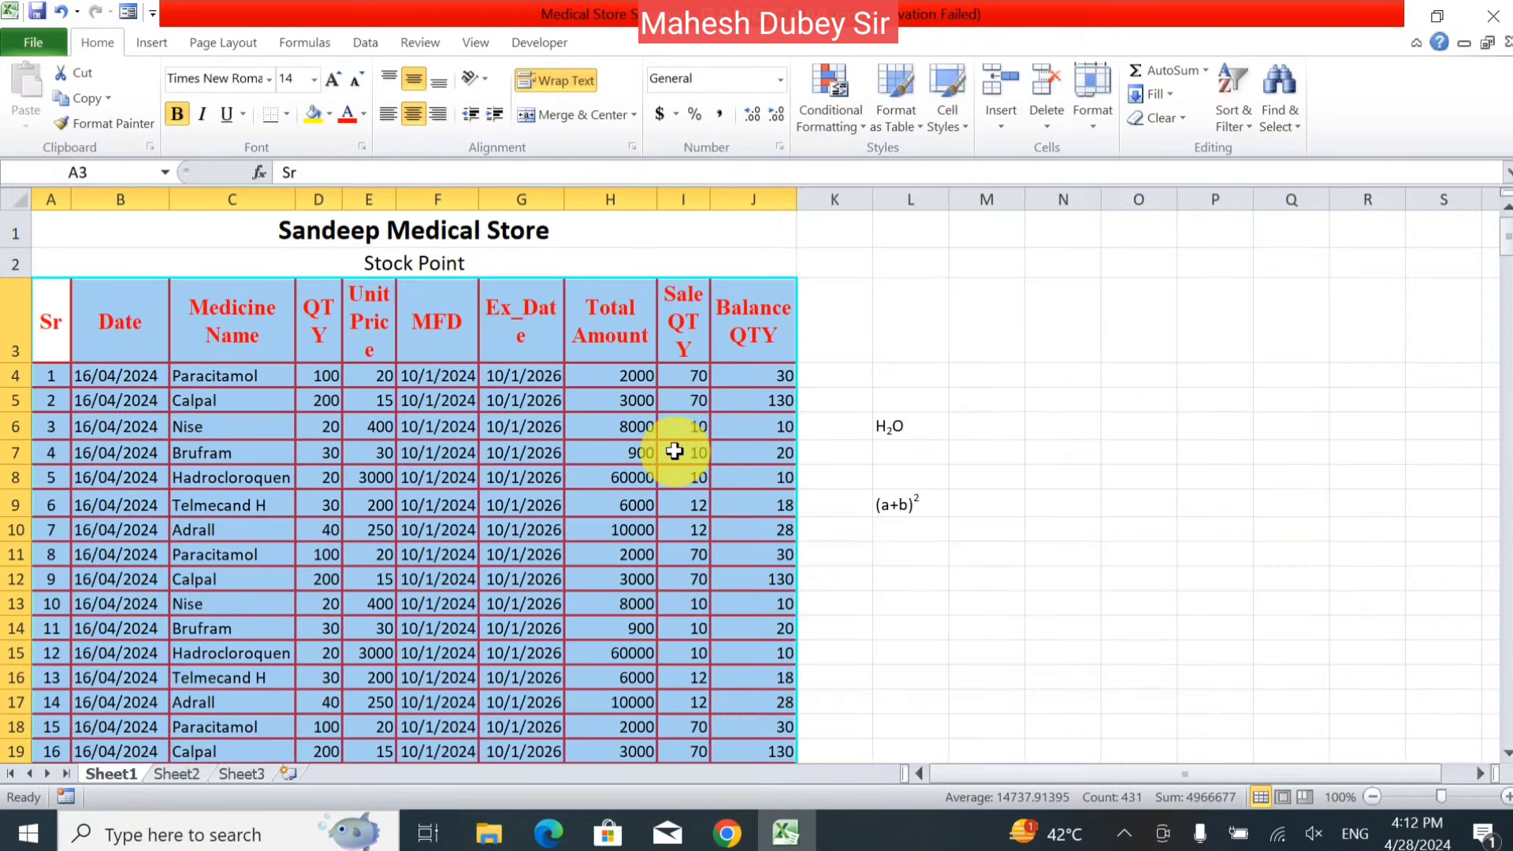
click(674, 451)
drag(675, 449, 936, 425)
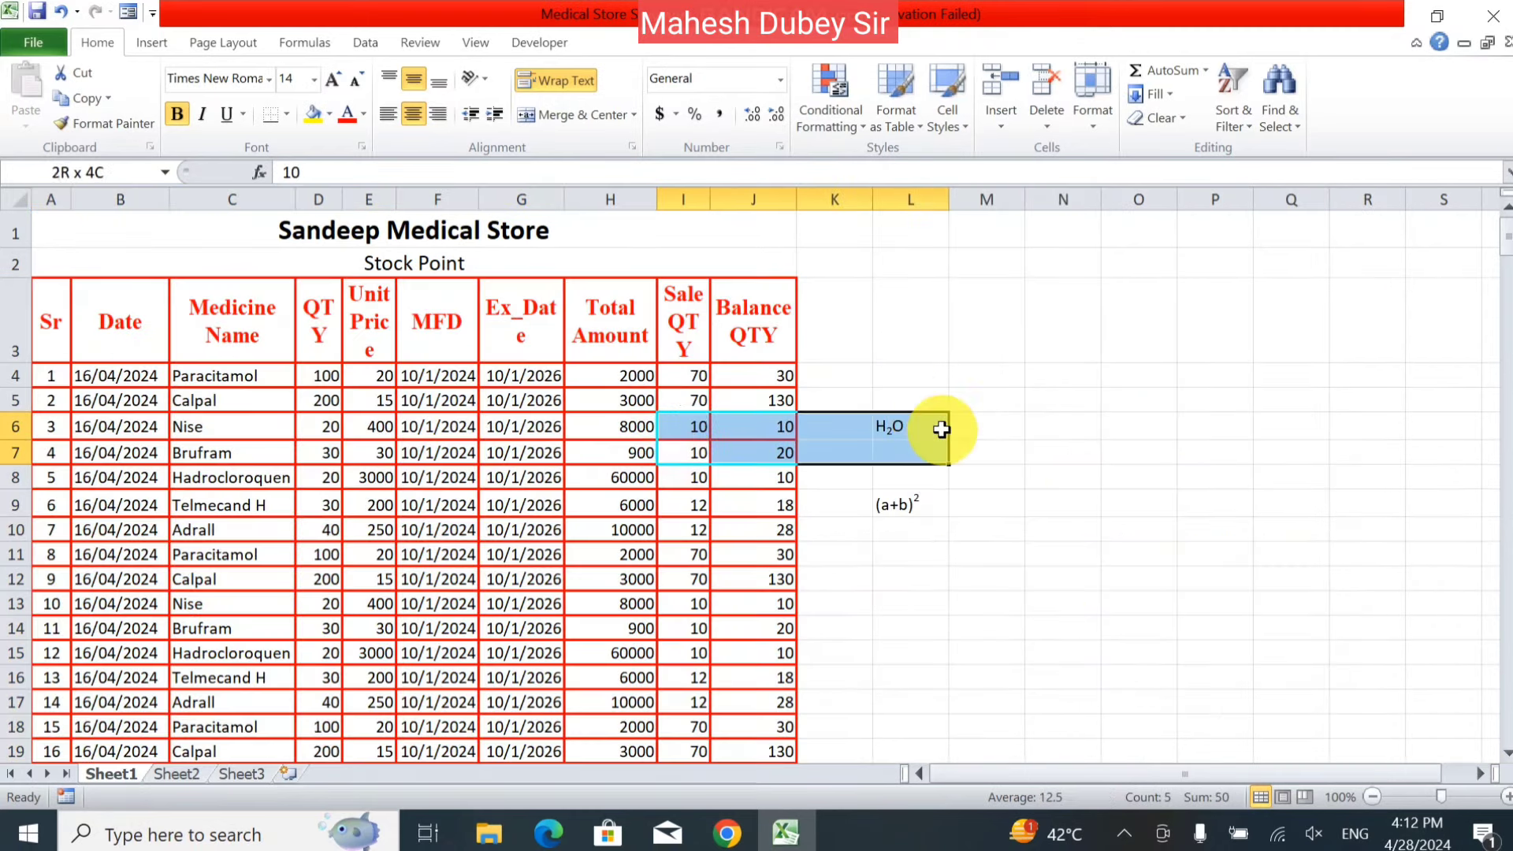
Step: Add only a thin top border to the H2O cell L6 through Format Cells
click(935, 426)
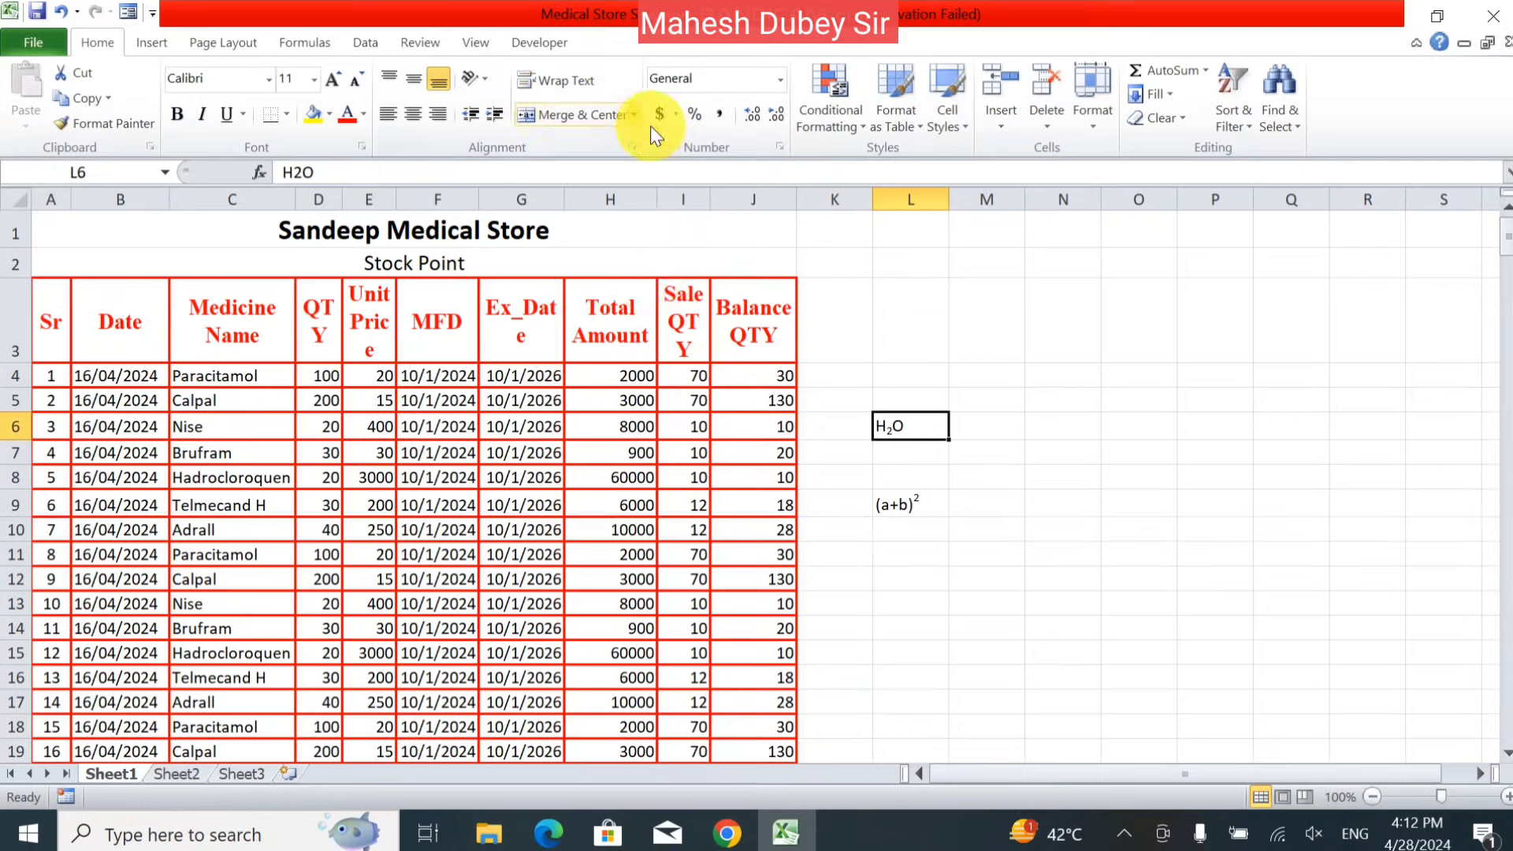
click(1101, 122)
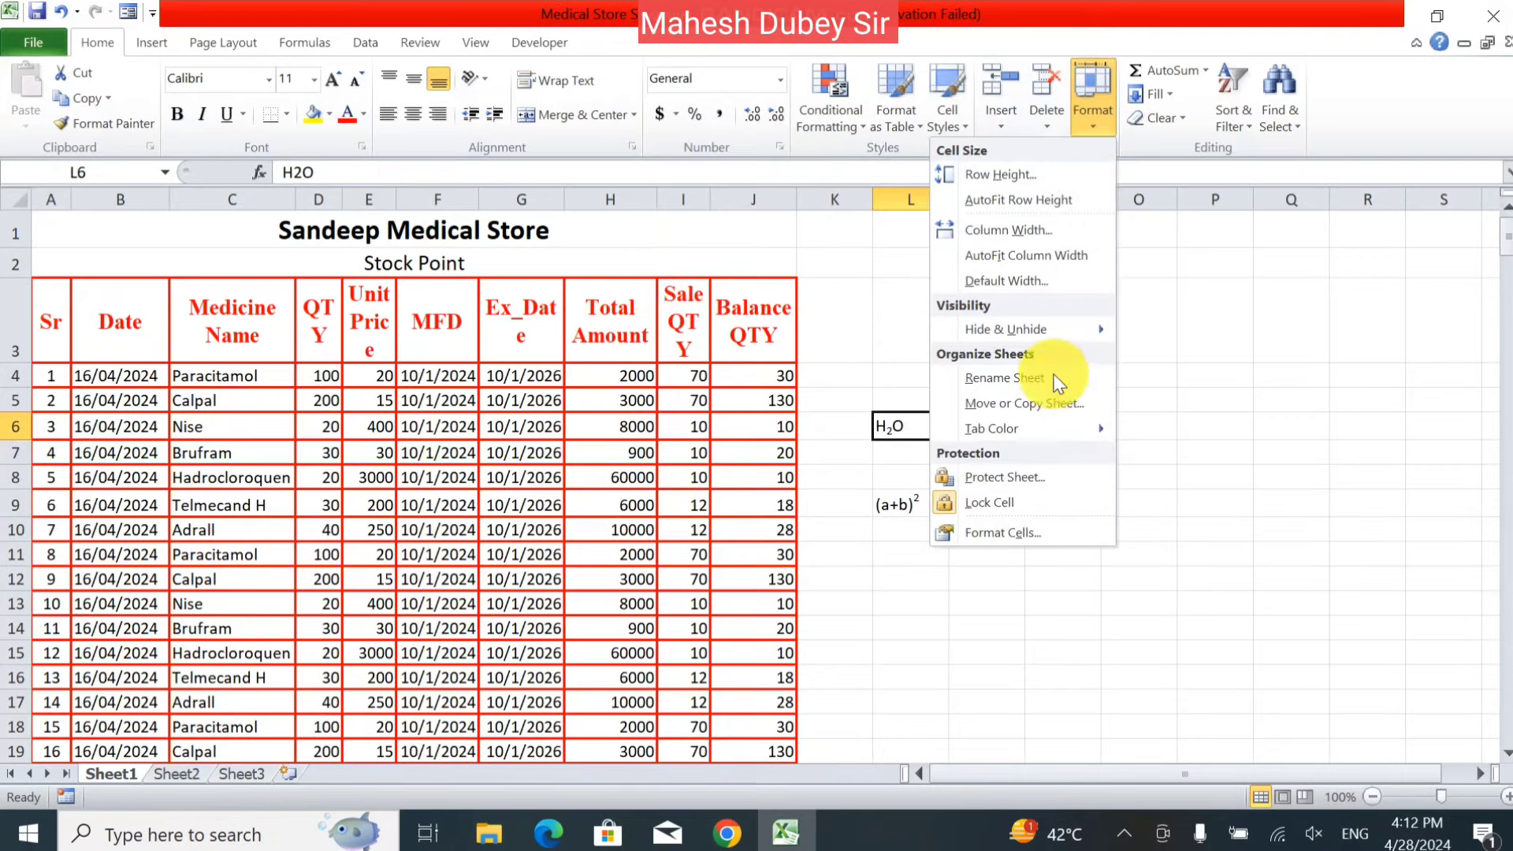
click(988, 531)
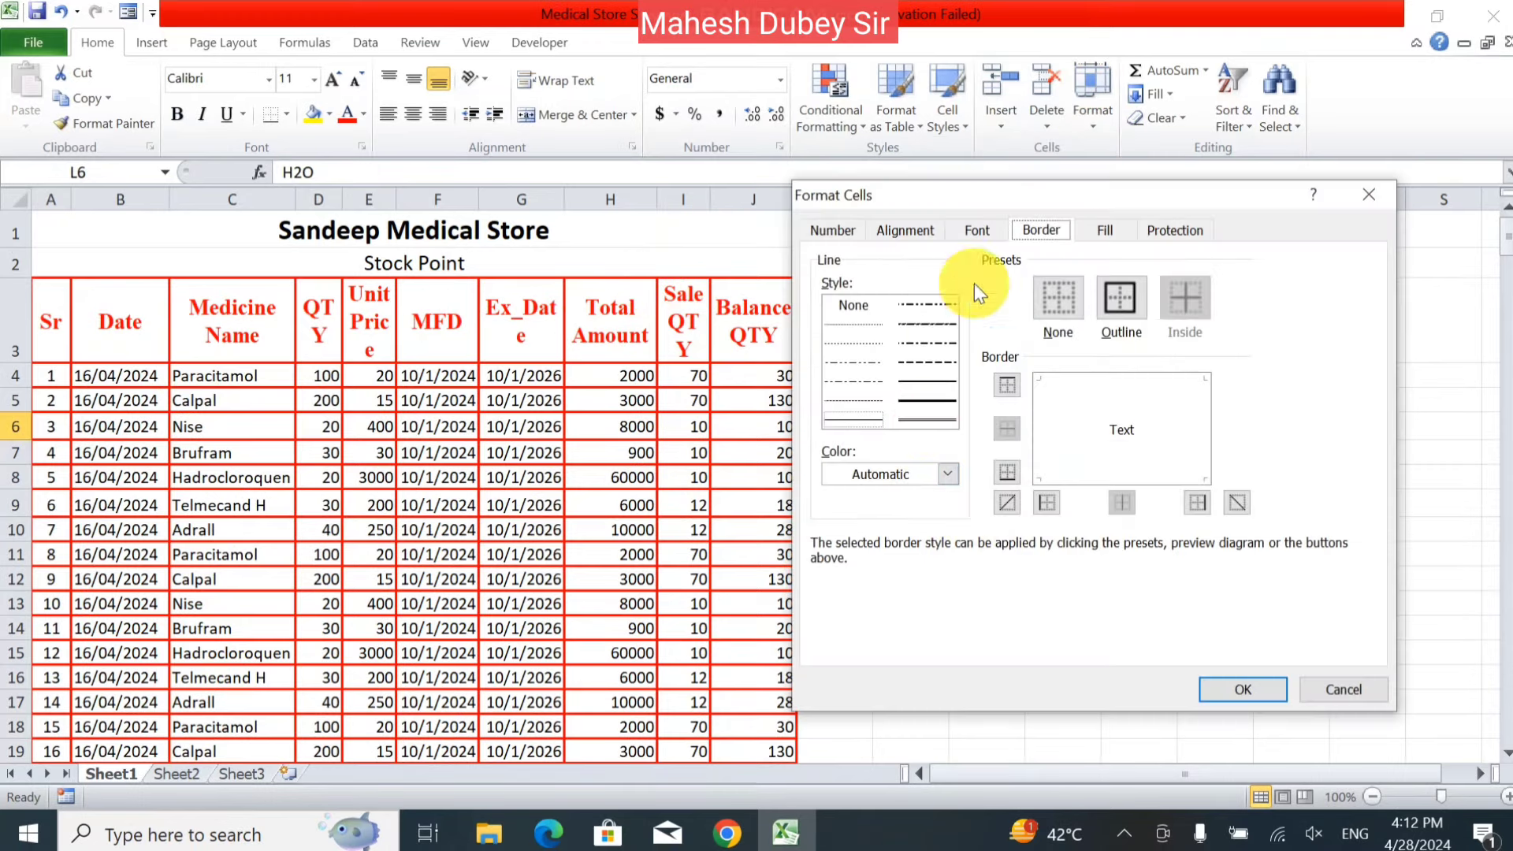
click(1007, 386)
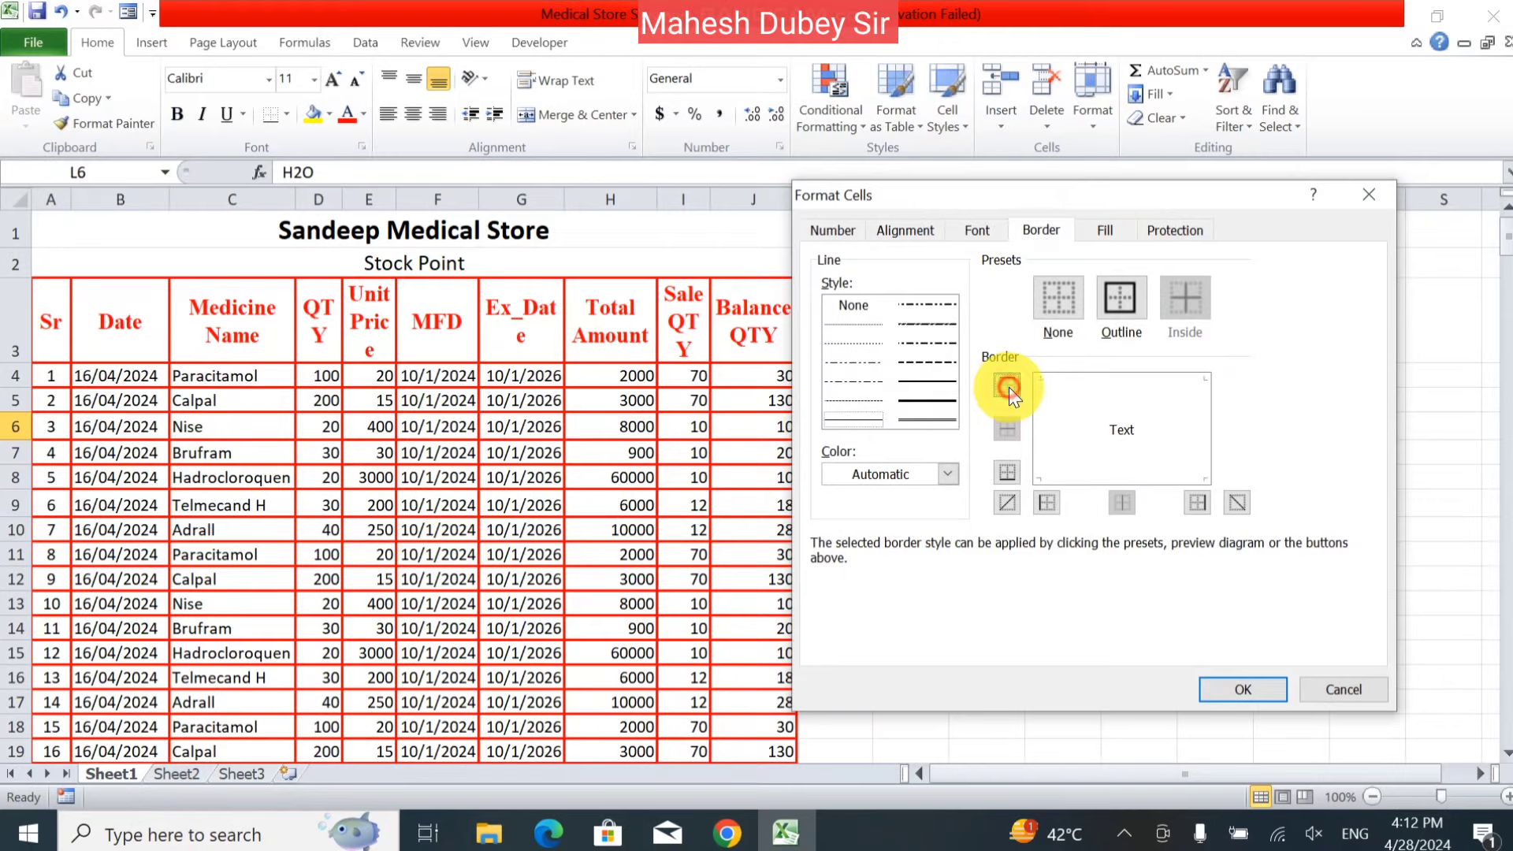
click(1257, 689)
click(974, 556)
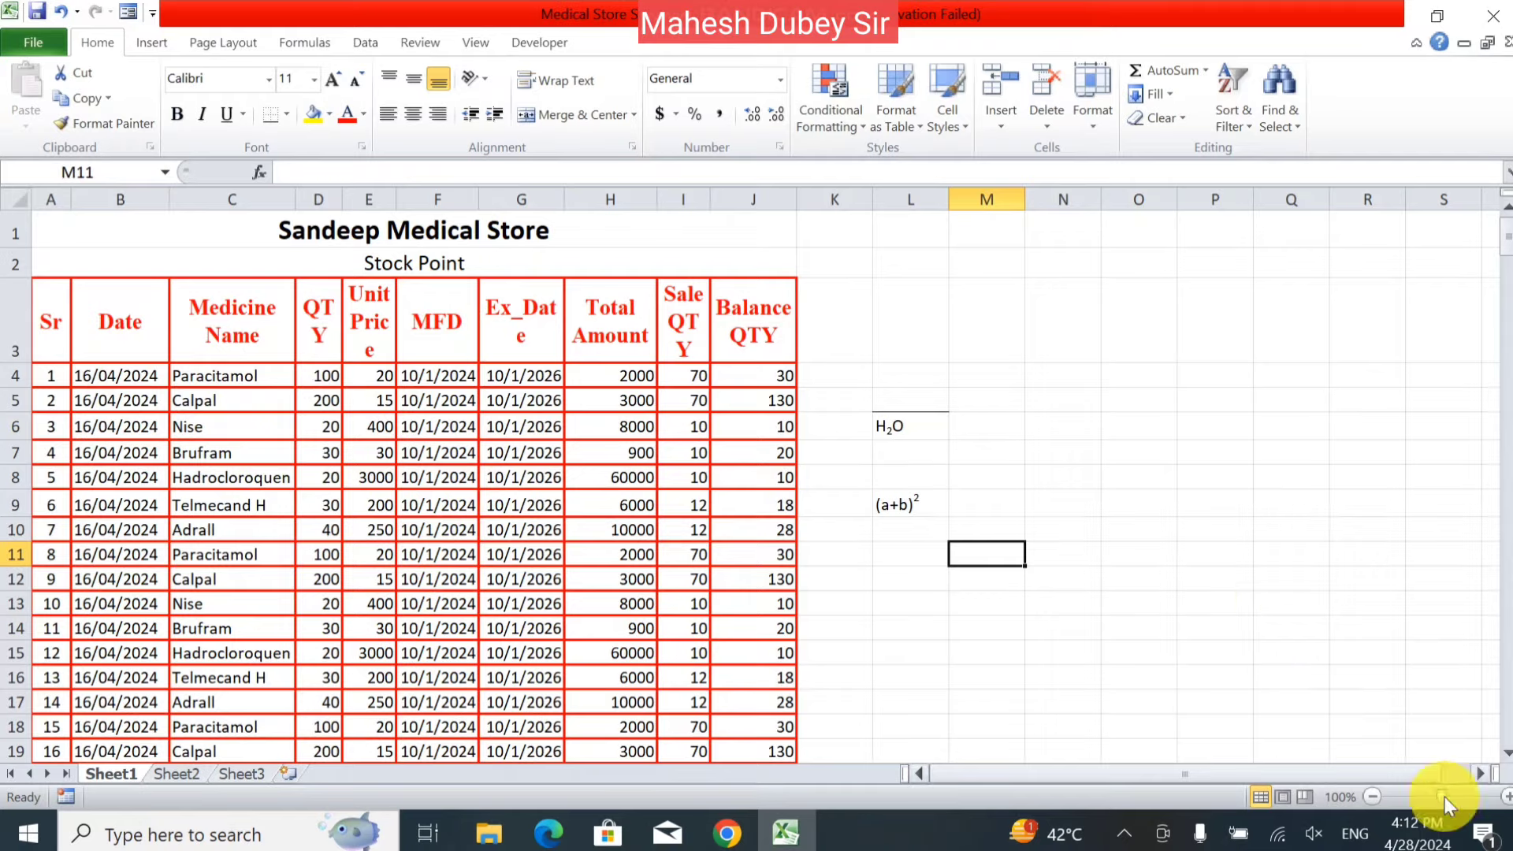
Step: Clear the top border of the H2O cell L6 with the None border preset in Format Cells
click(1509, 794)
click(1509, 795)
click(1509, 794)
click(1510, 794)
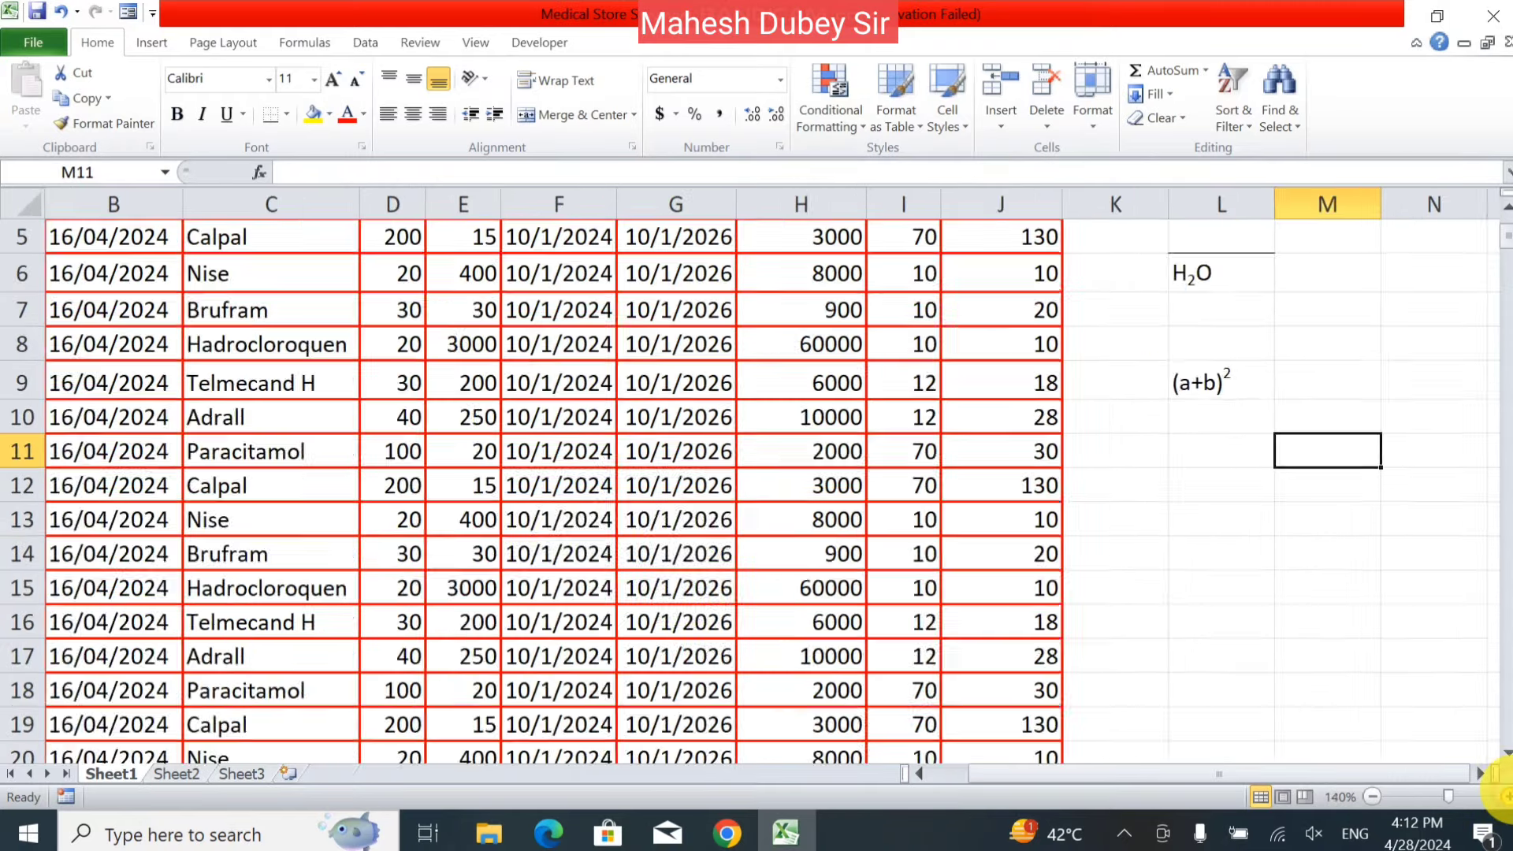
click(1509, 794)
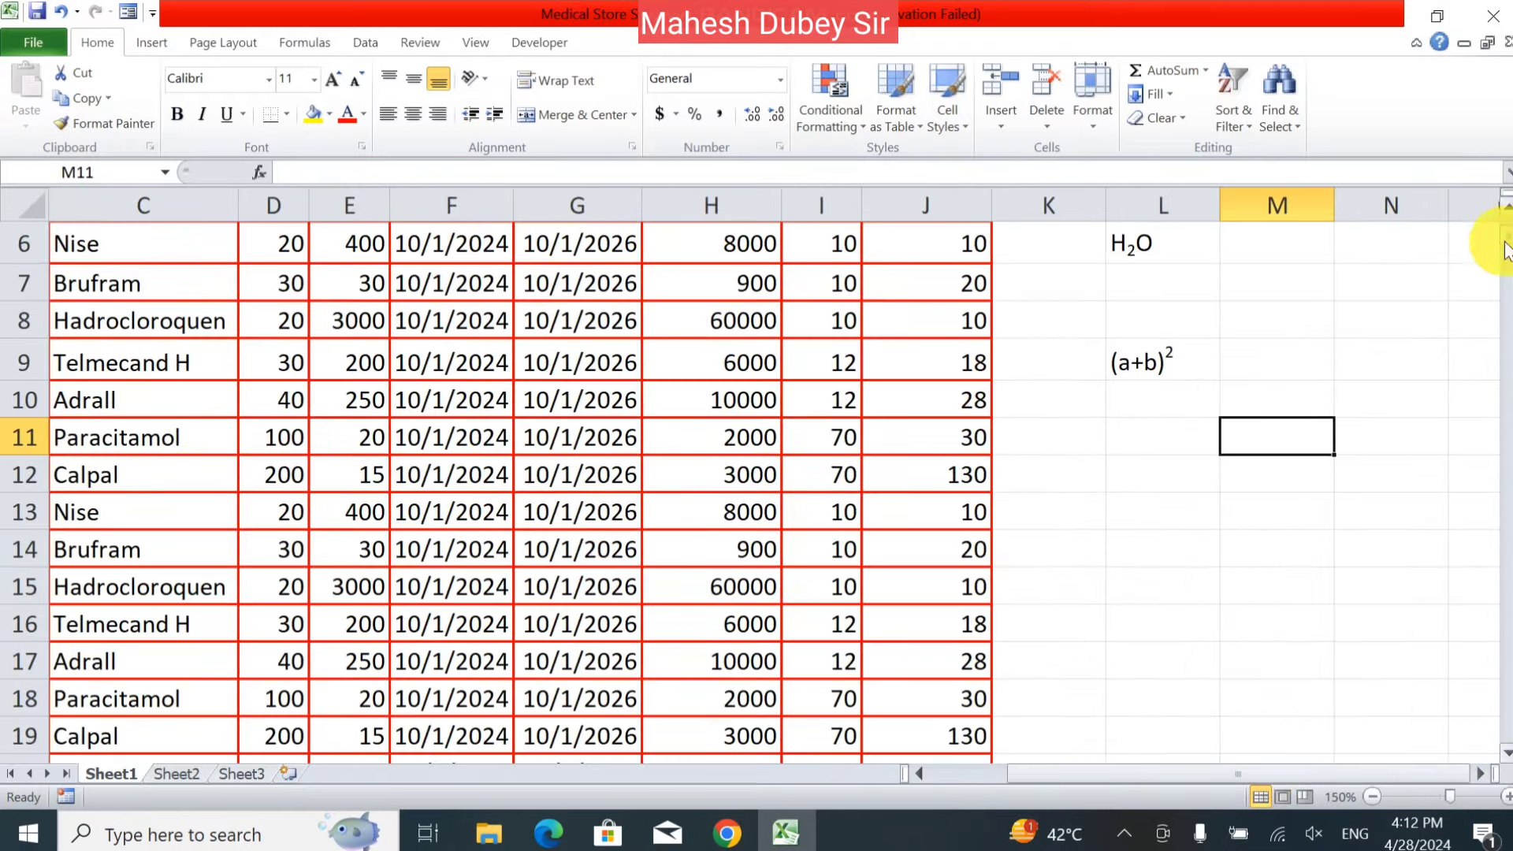
click(1507, 205)
click(1507, 205)
click(1507, 205)
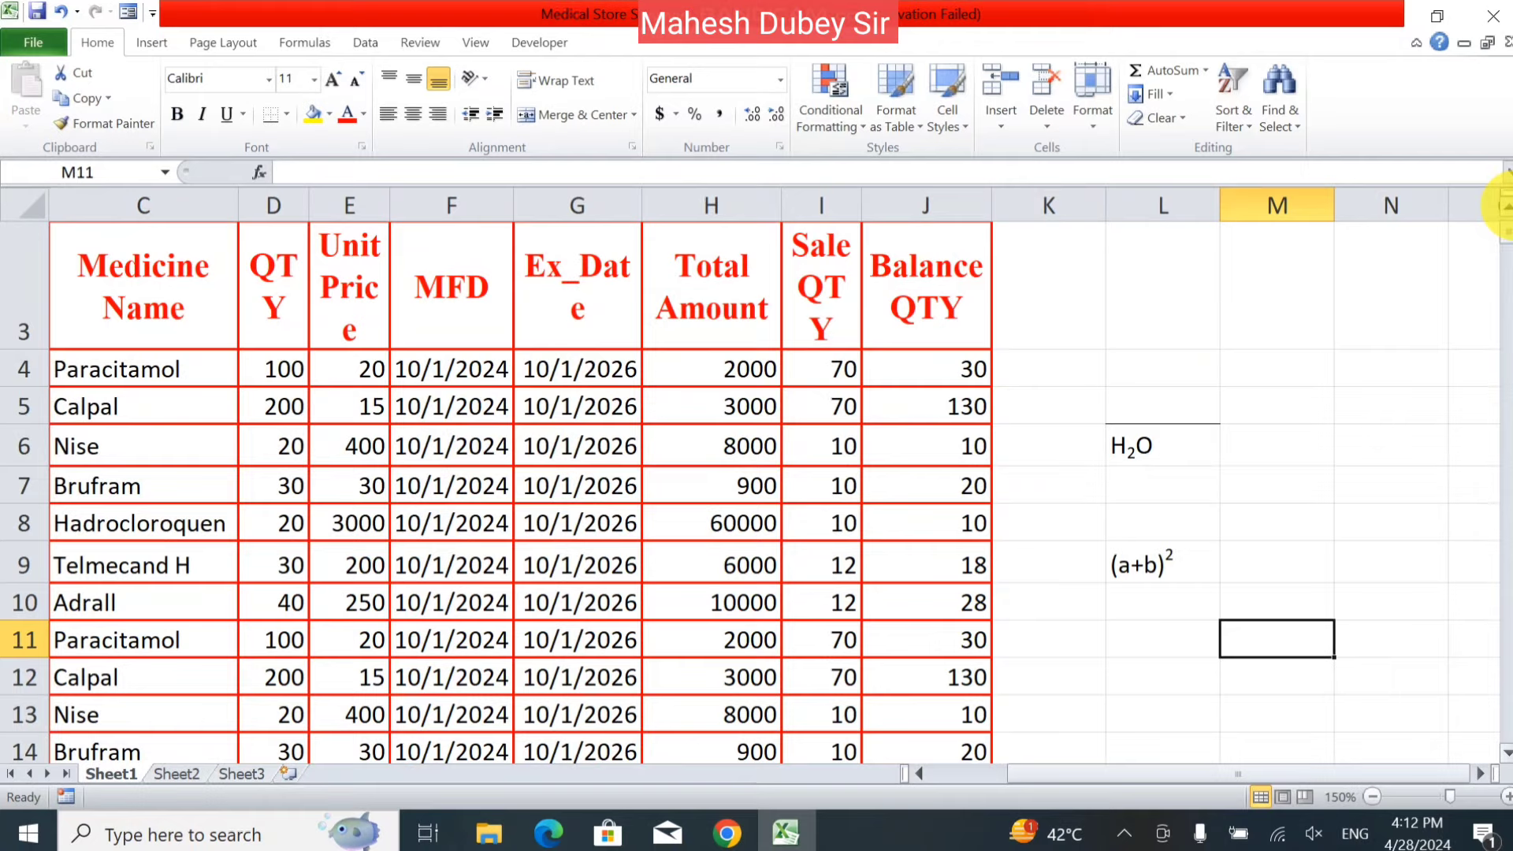
click(1173, 447)
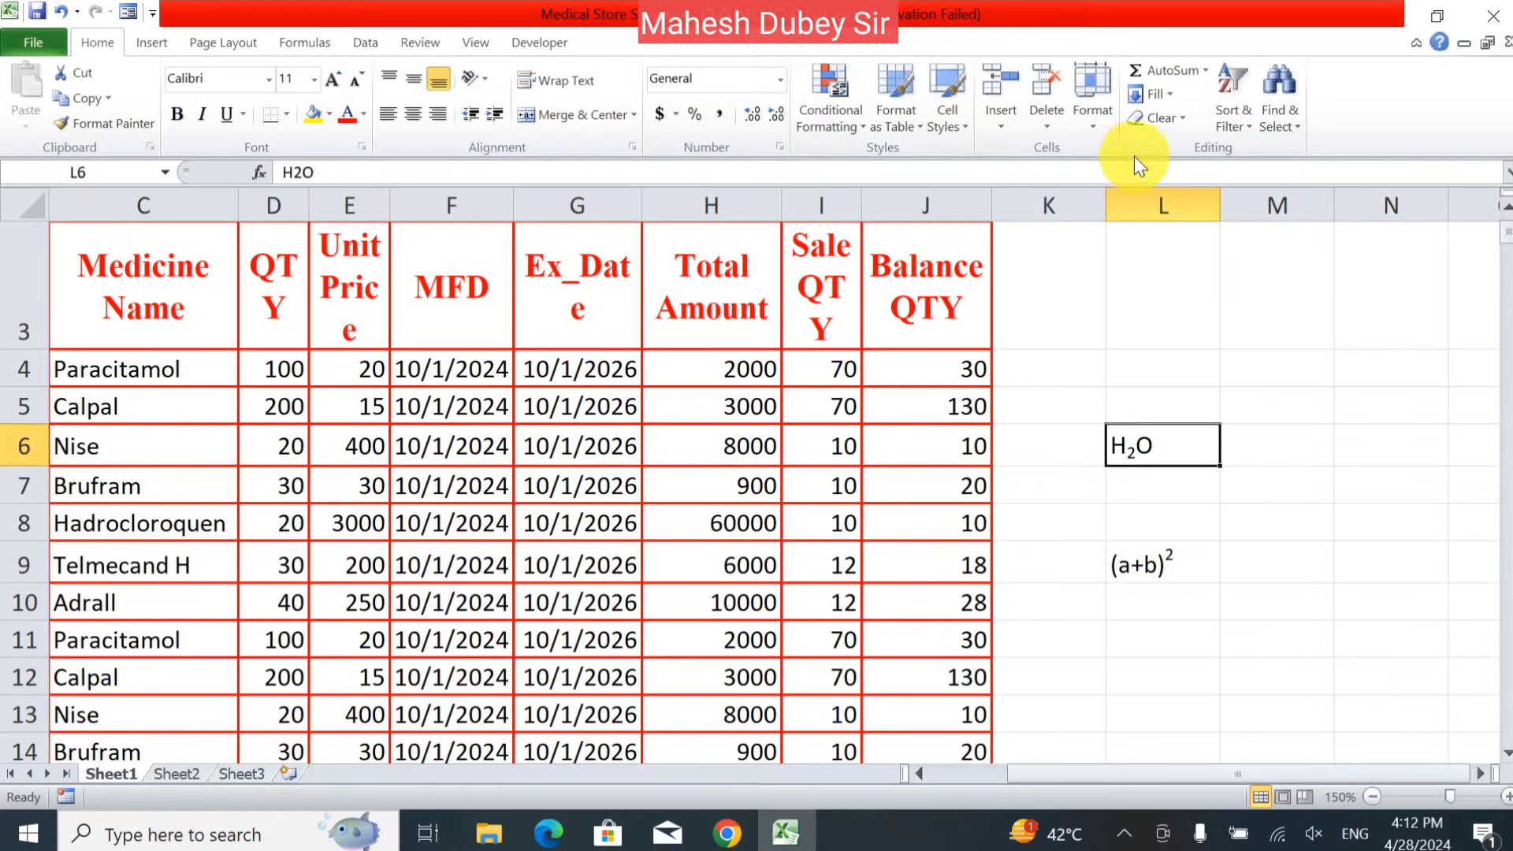
click(1093, 117)
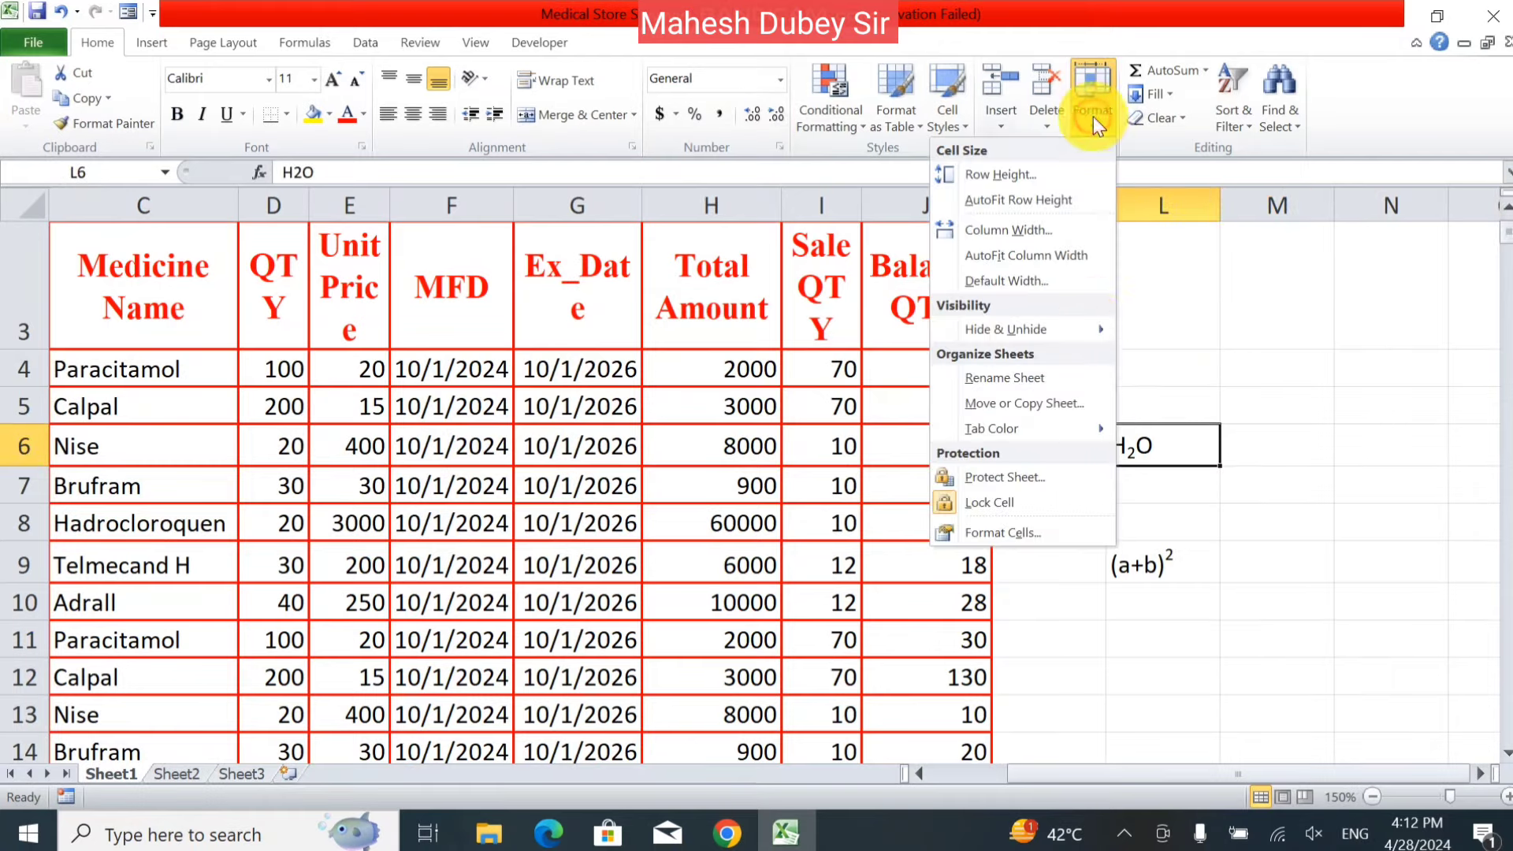
click(1055, 533)
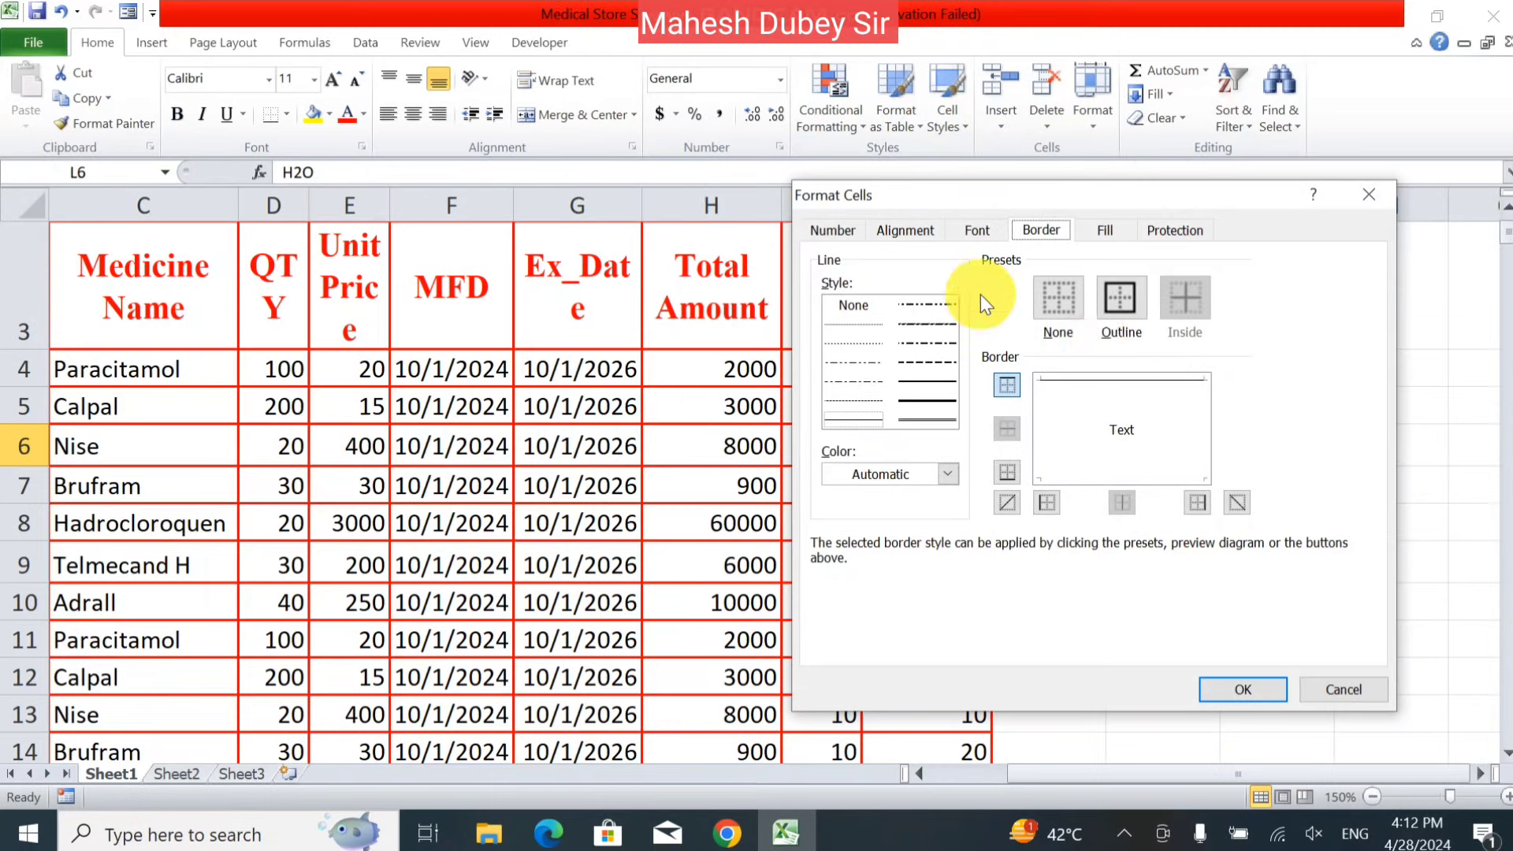
click(1054, 293)
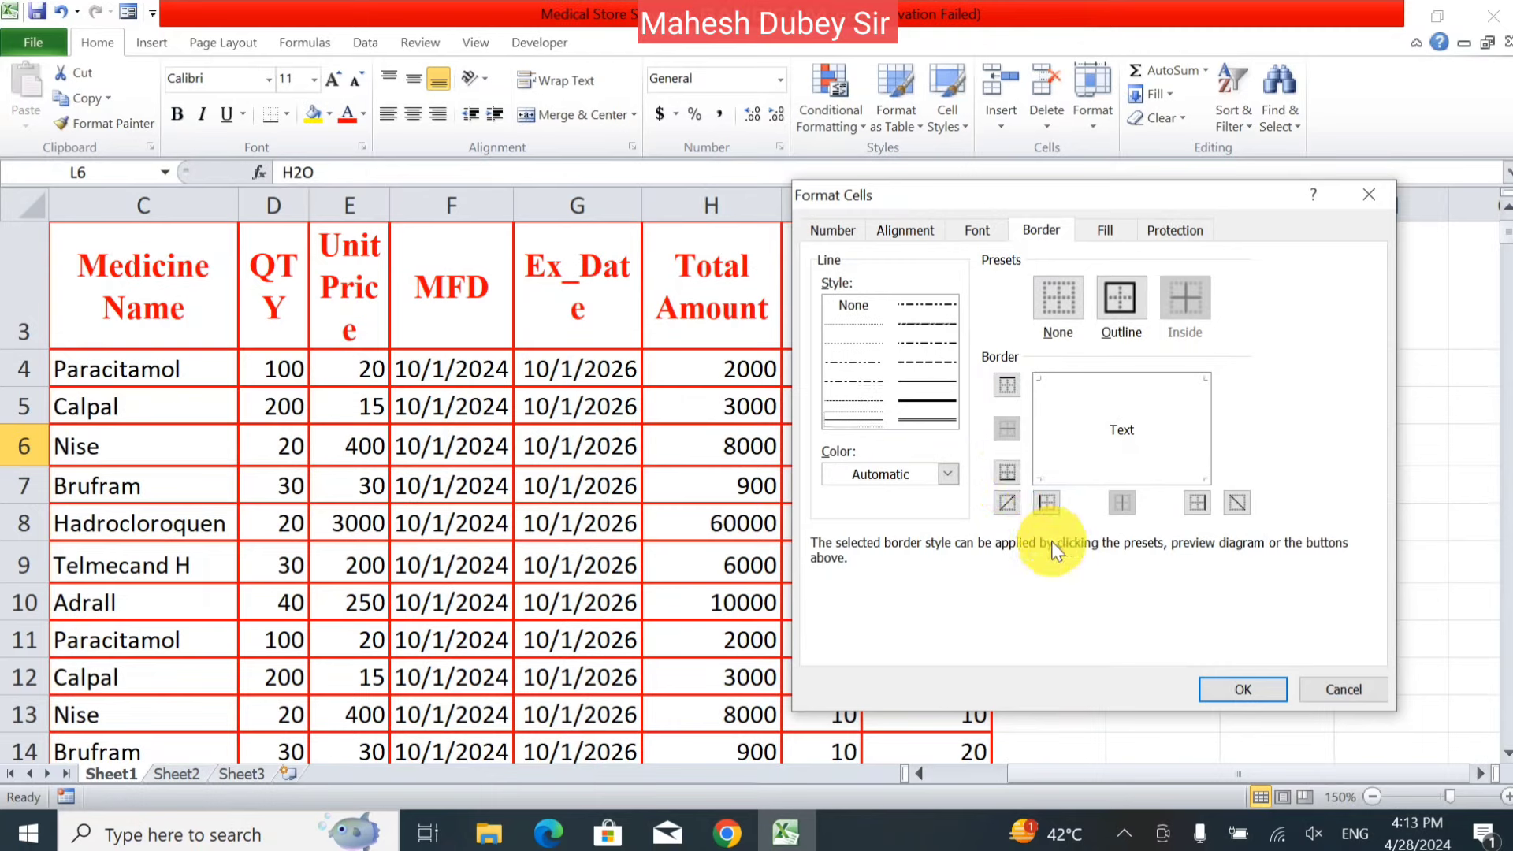
Step: Apply thin right, top, bottom and left borders to the H2O cell L6, adding each side individually
click(1042, 497)
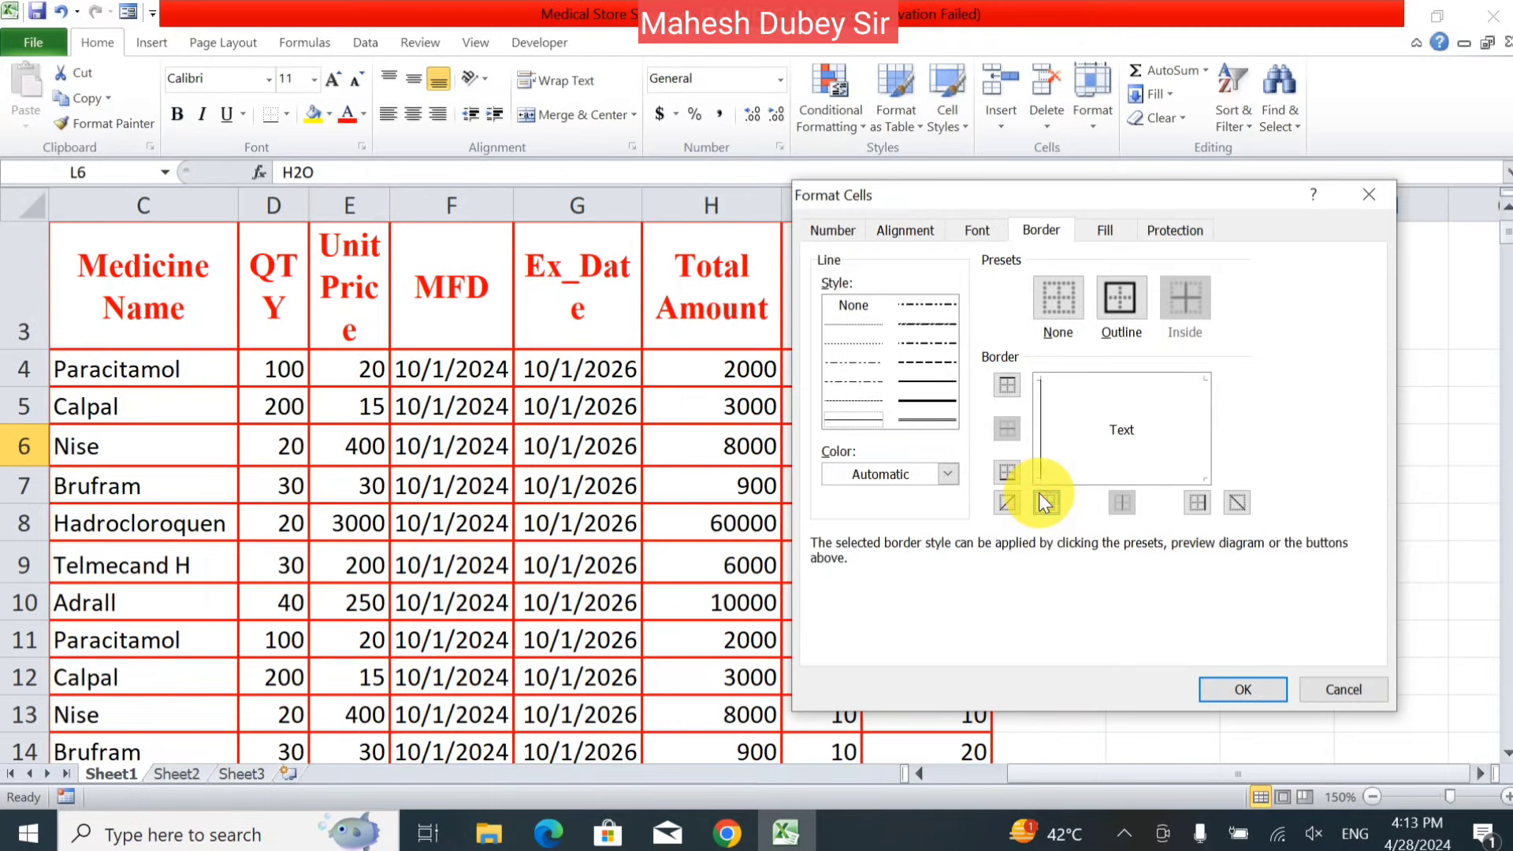
click(1041, 498)
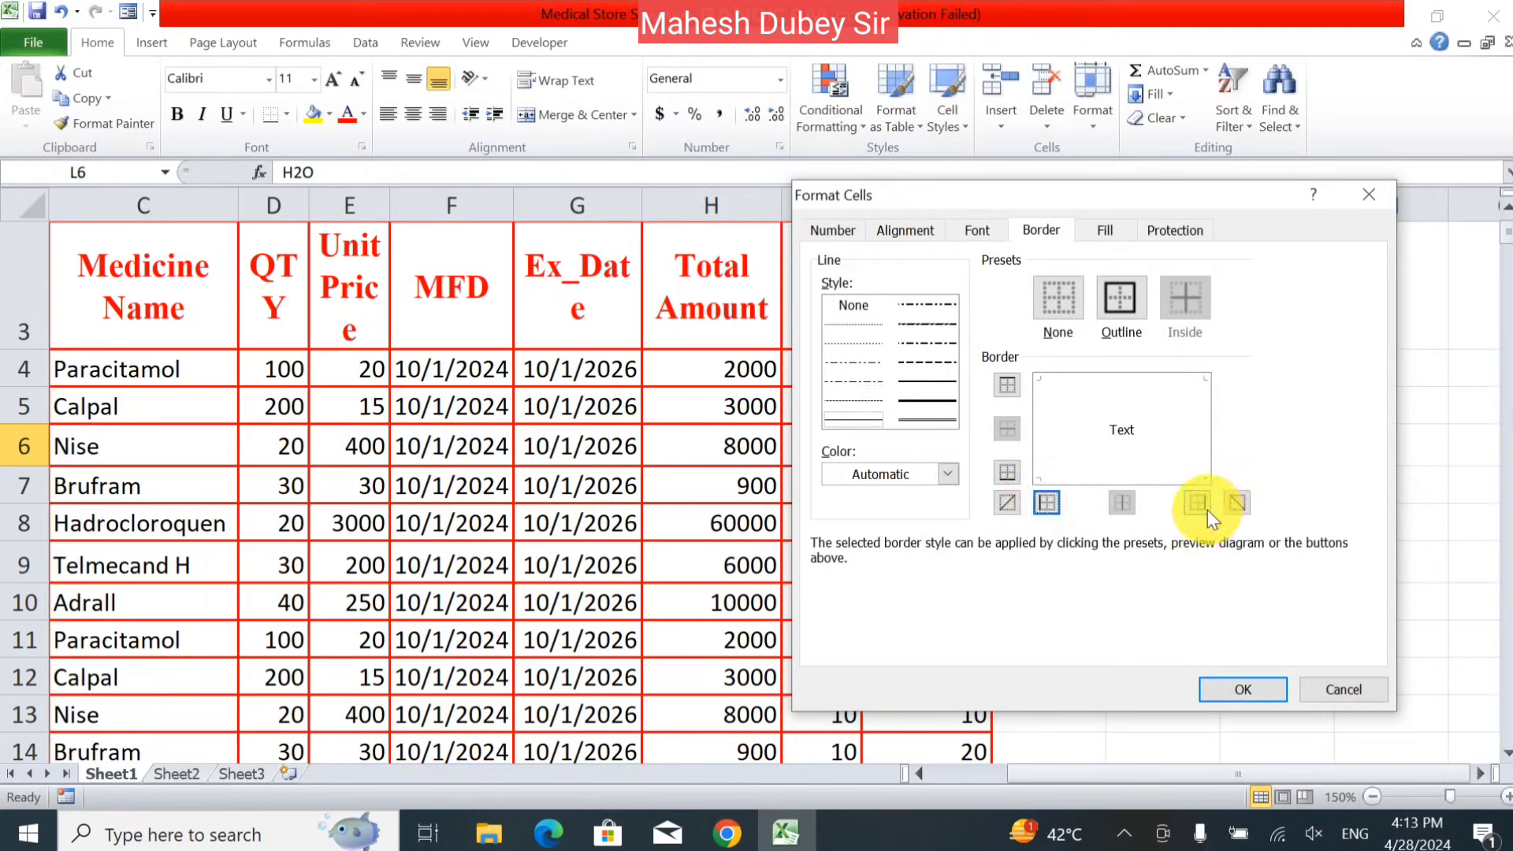
click(1206, 508)
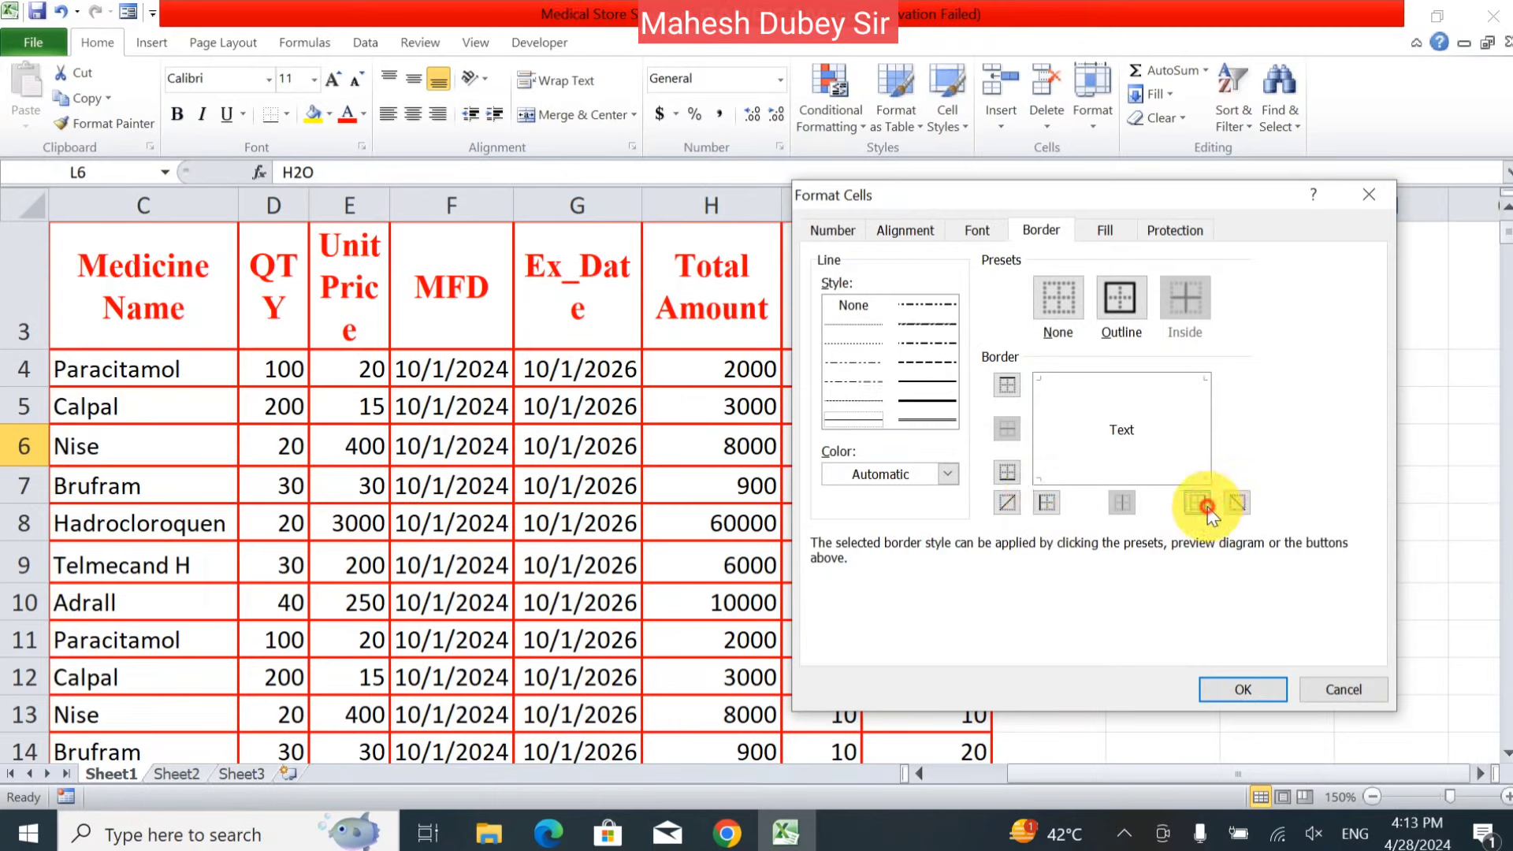
click(1005, 385)
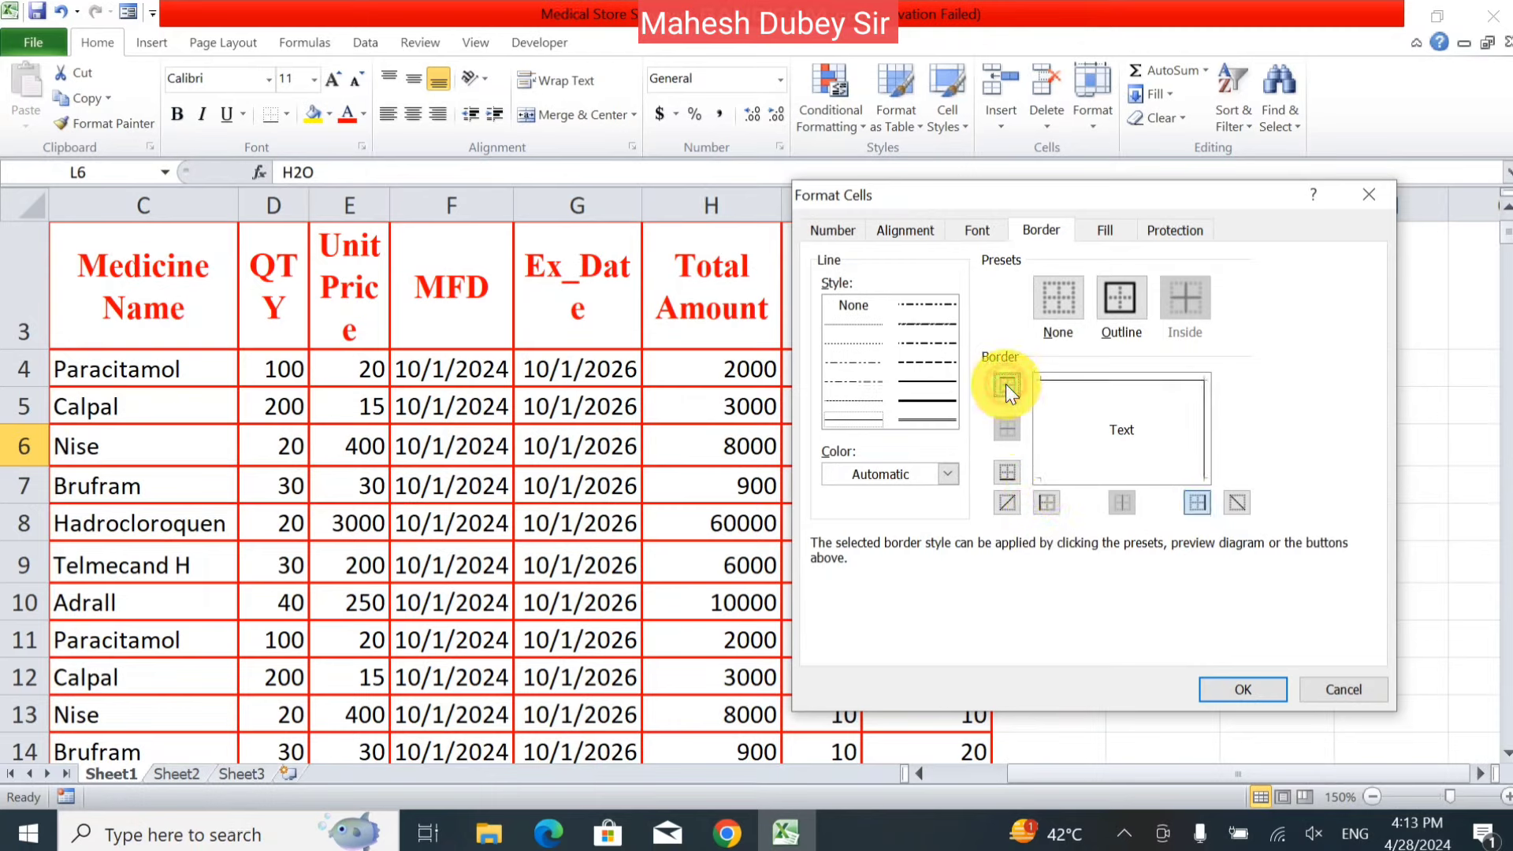
click(1015, 473)
click(1039, 502)
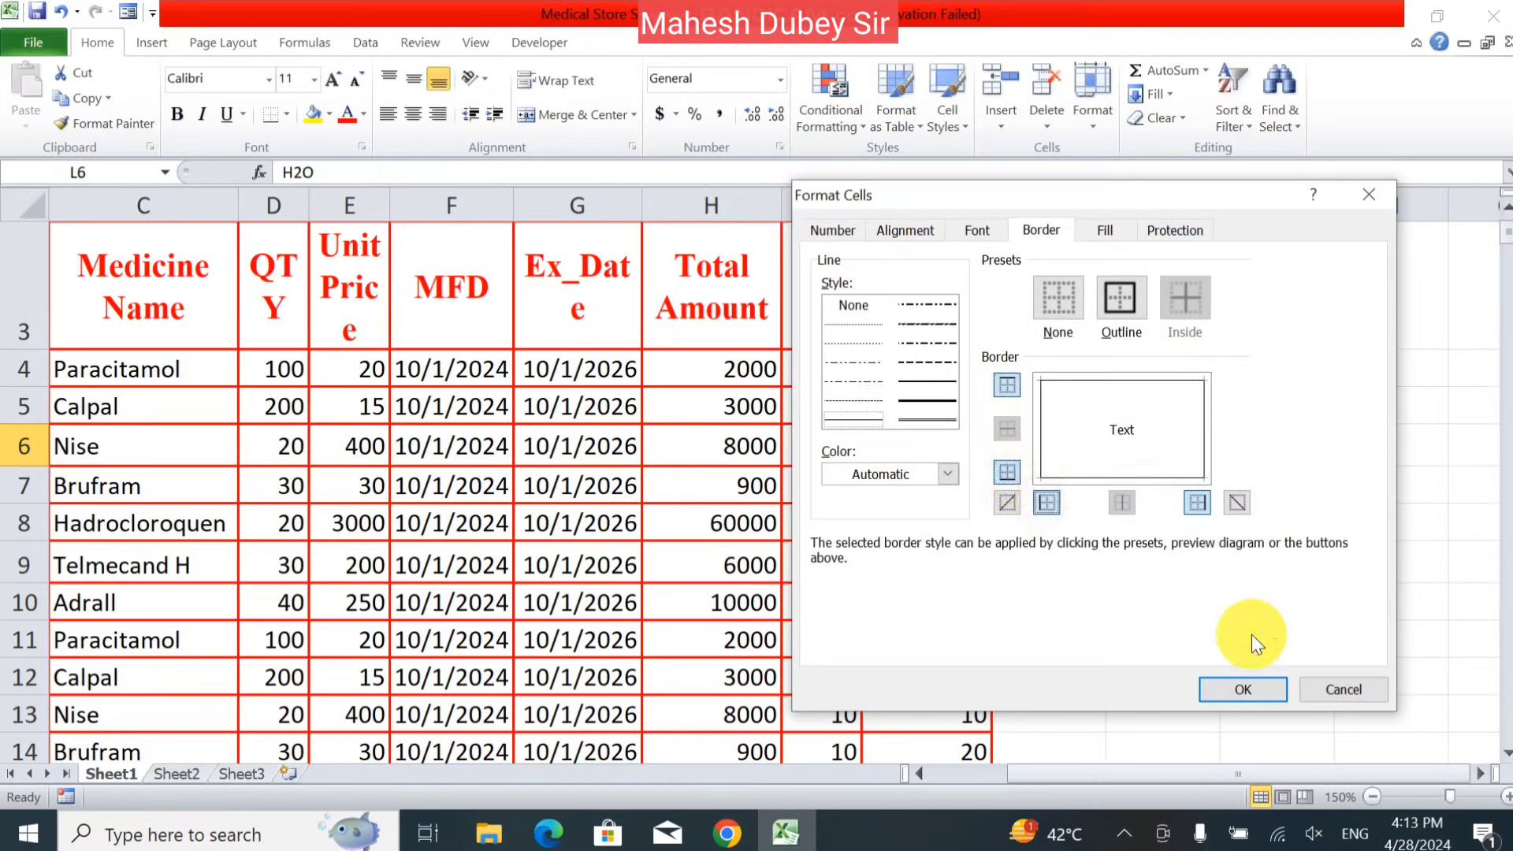
click(1266, 700)
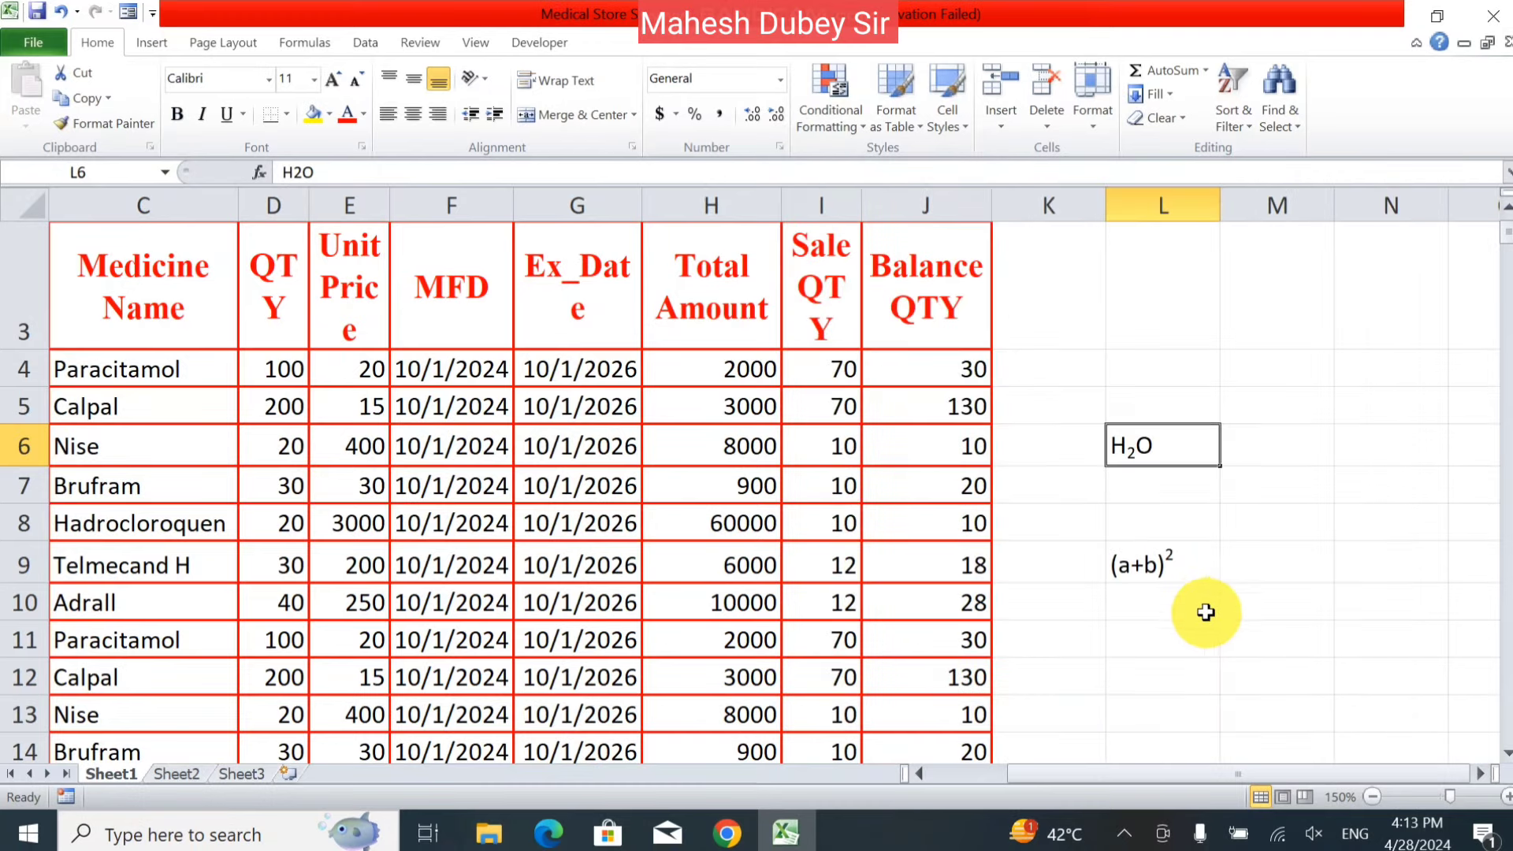
click(1206, 602)
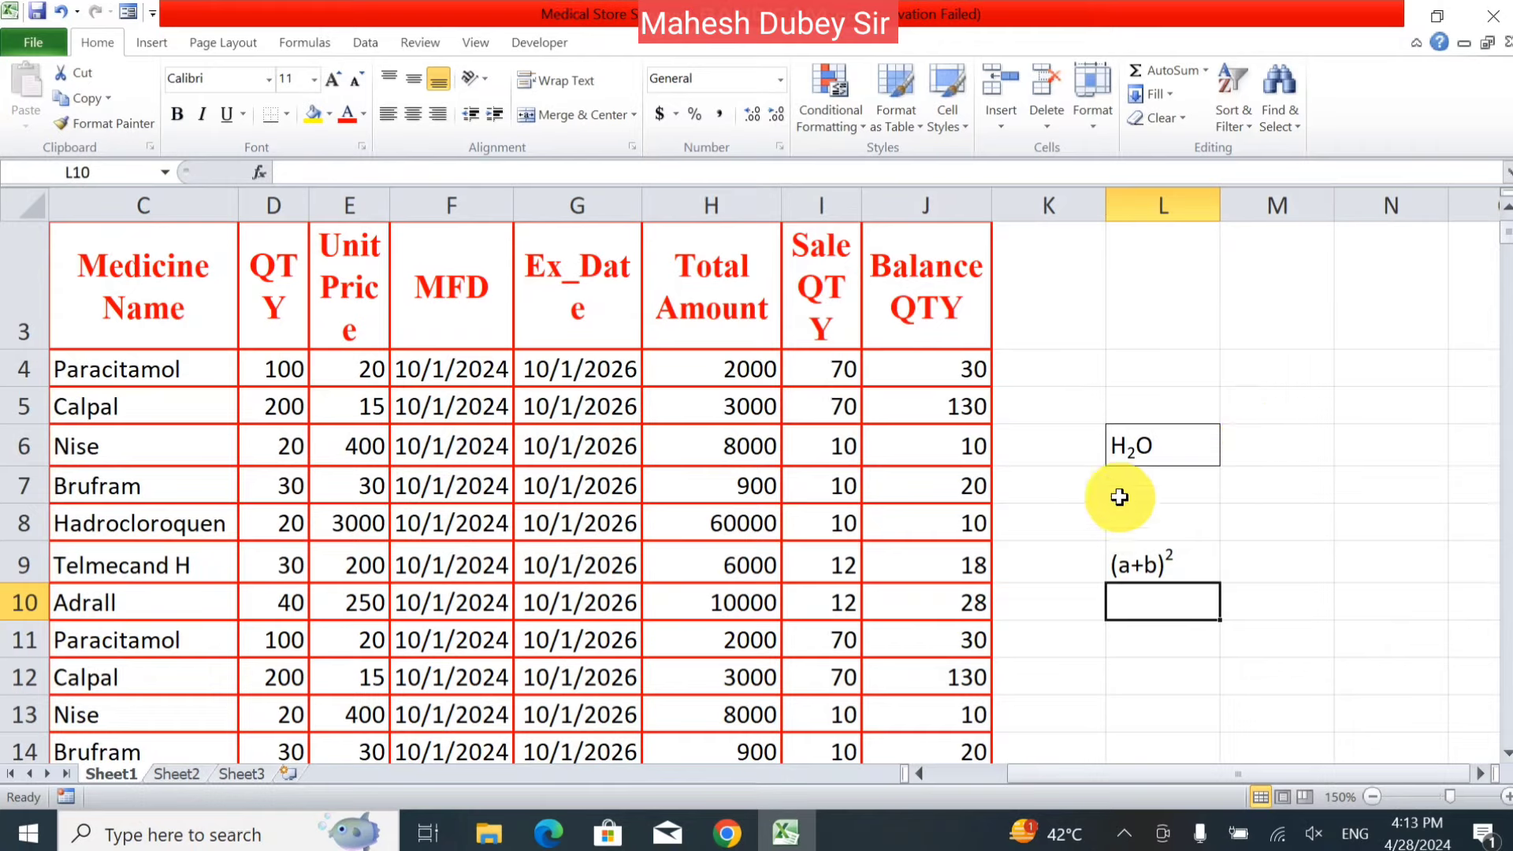
click(1111, 124)
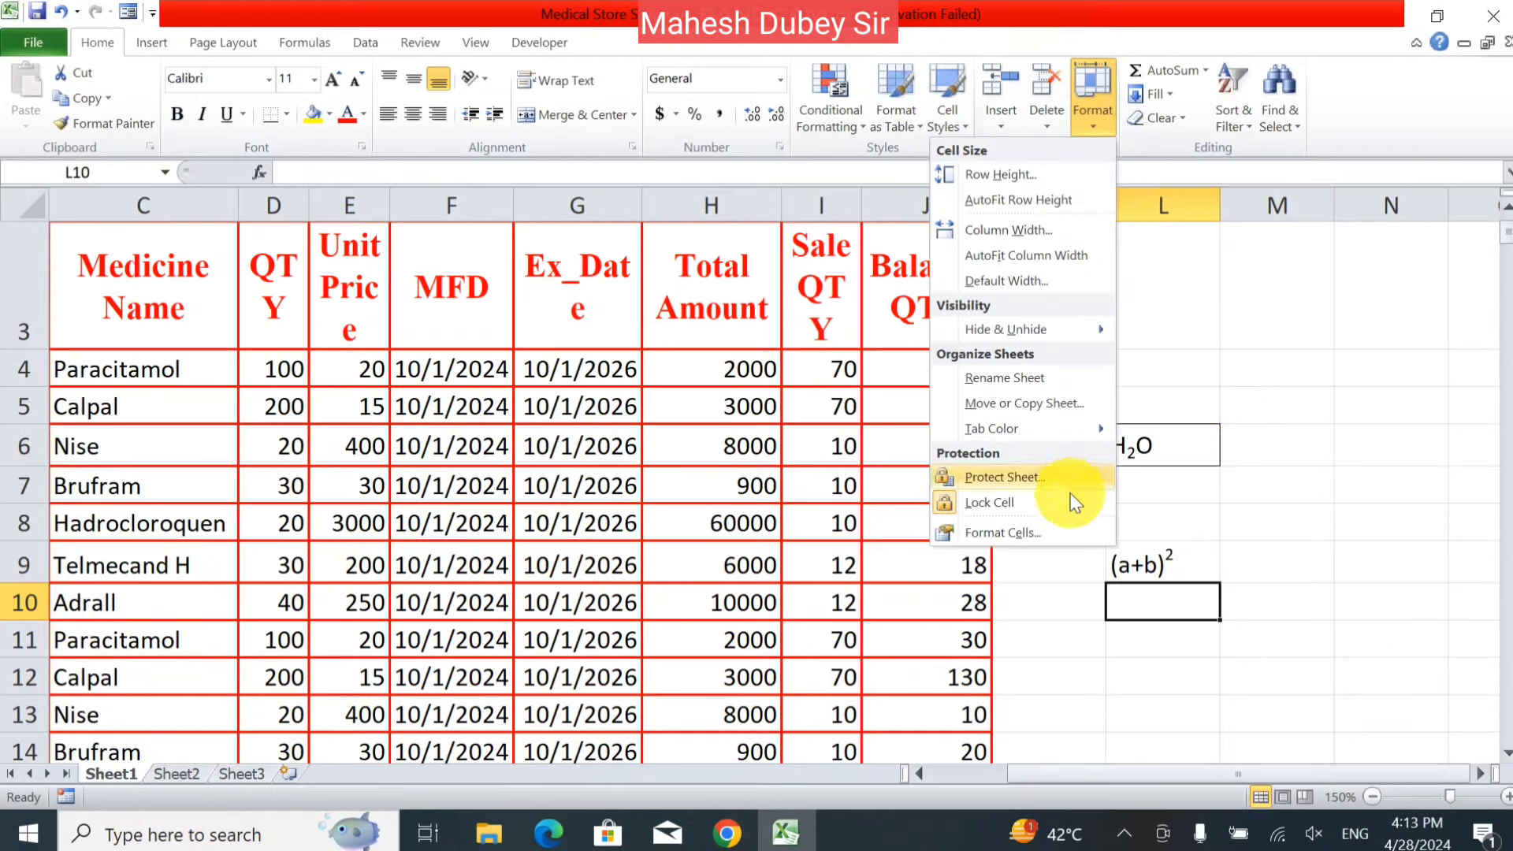
click(1052, 536)
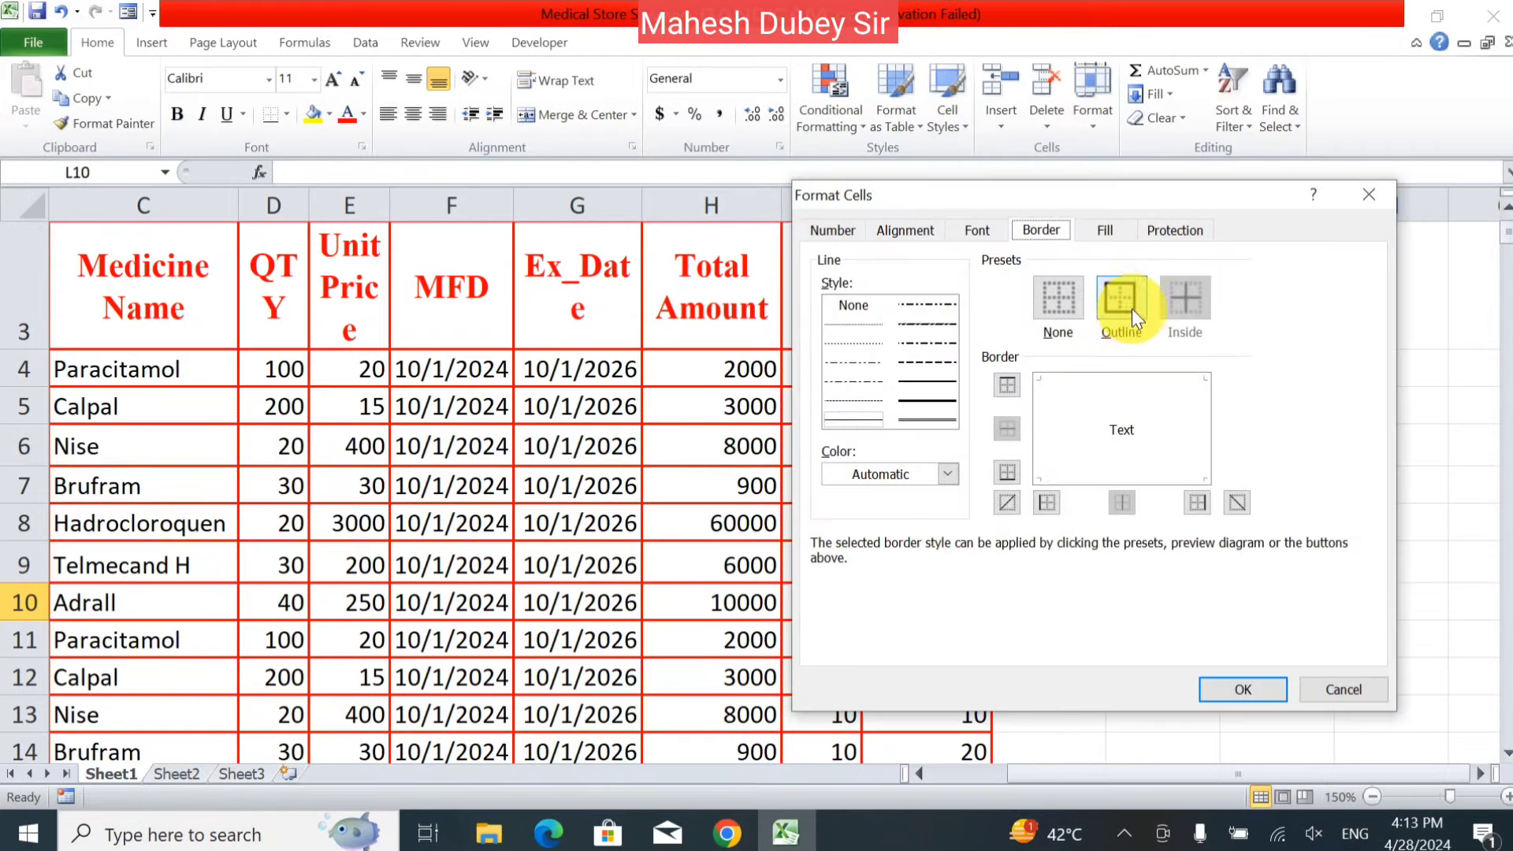
click(1042, 281)
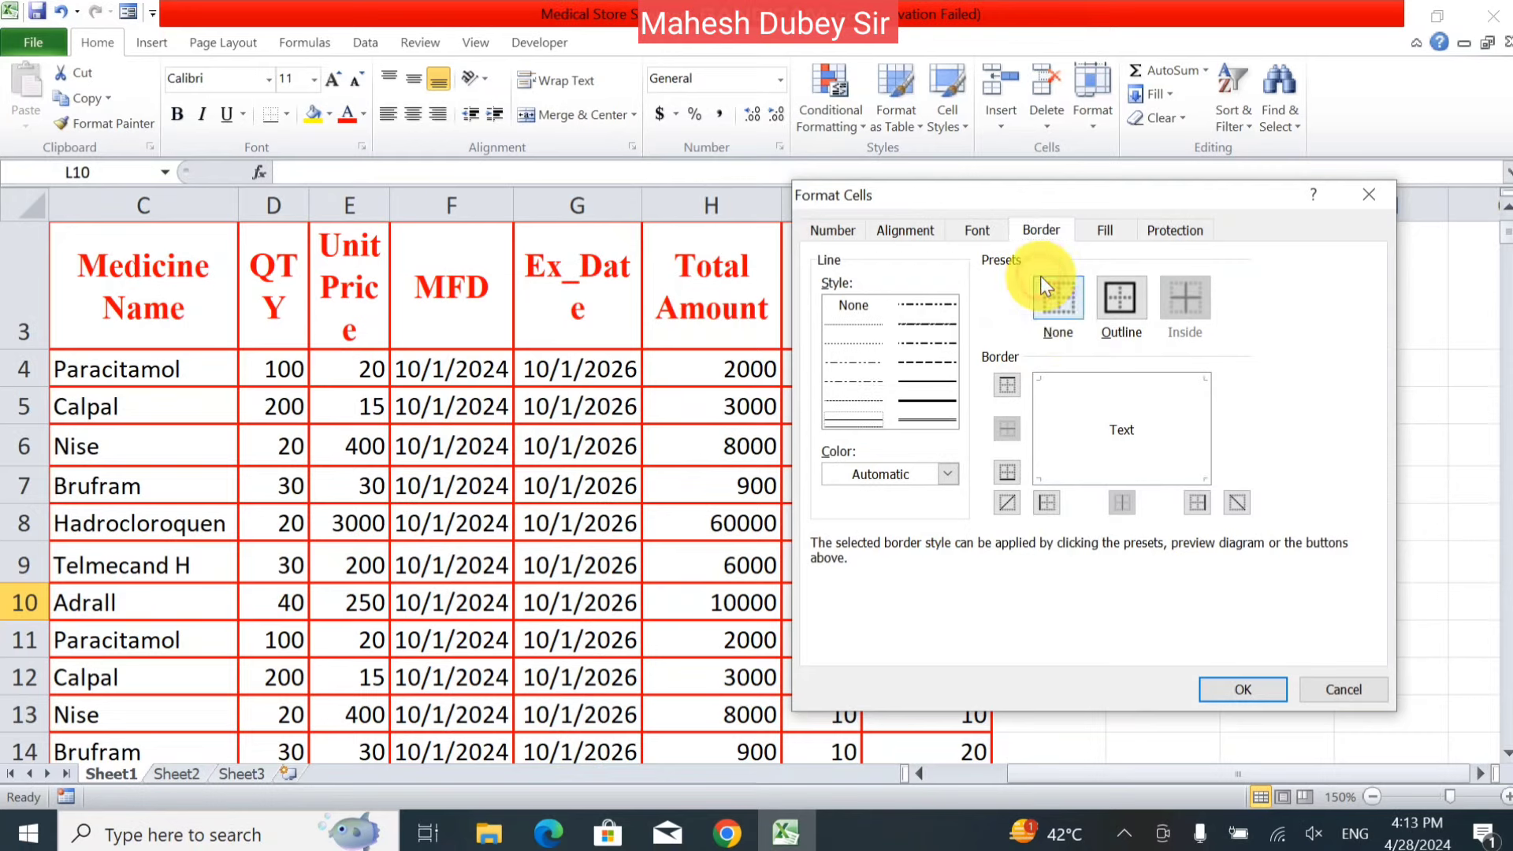
click(1104, 230)
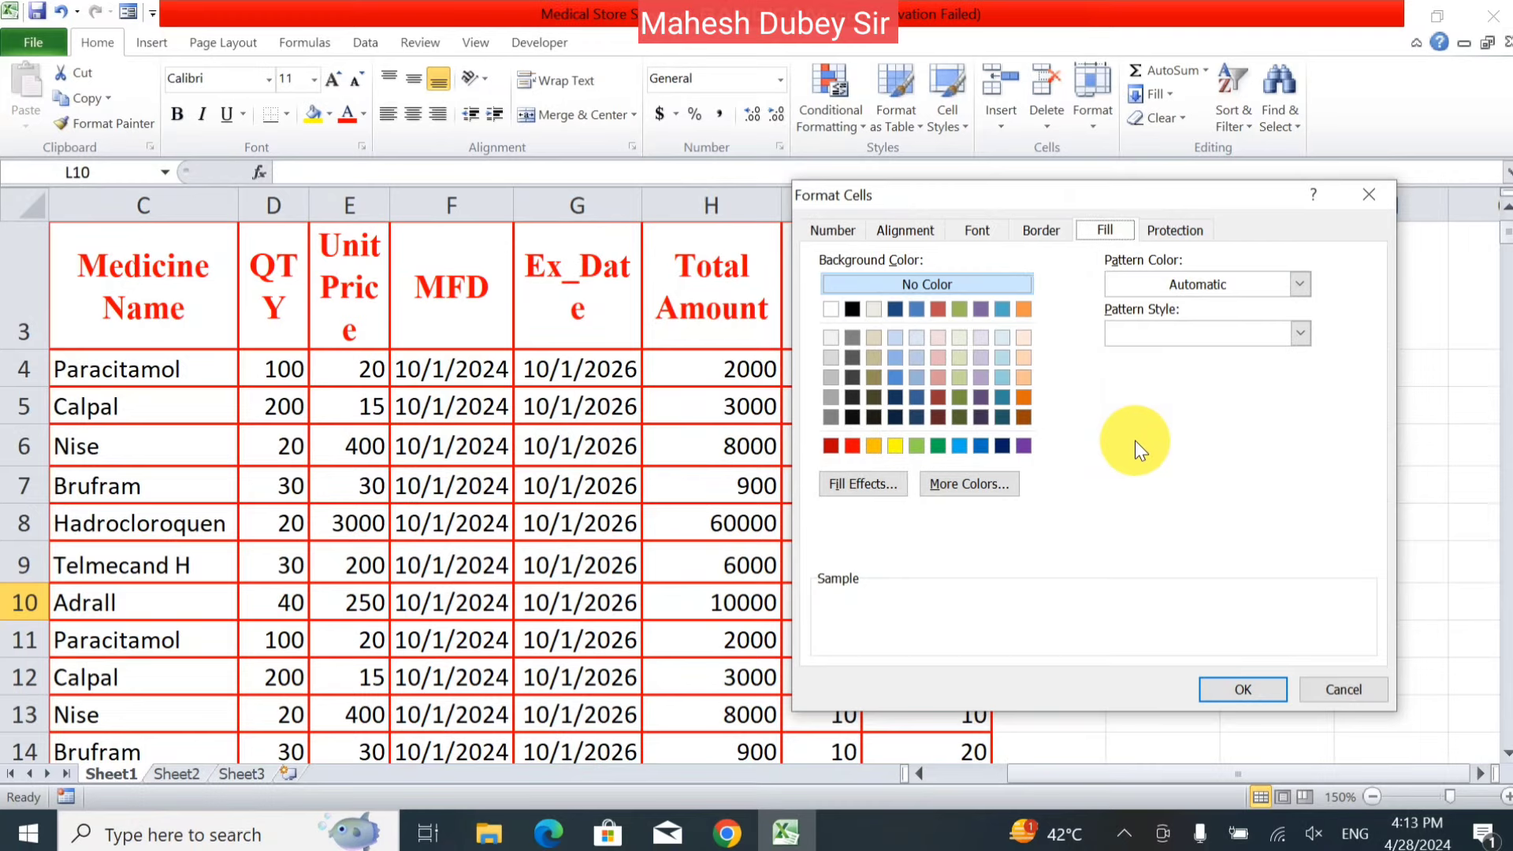
click(1338, 688)
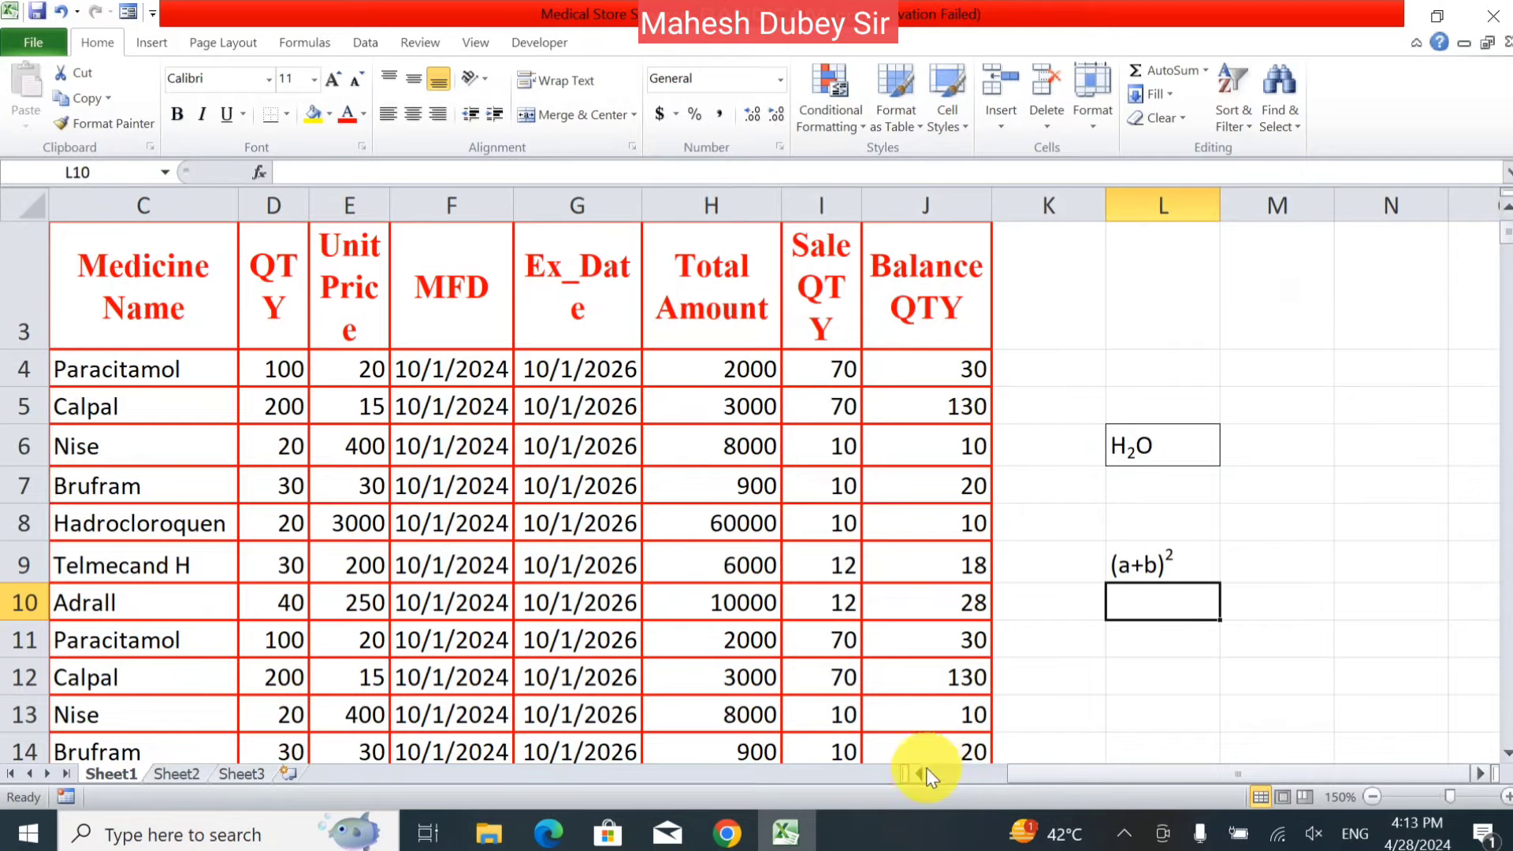
Step: Fill the table header row A3:J3 with a medium grey background colour through Format Cells
click(924, 772)
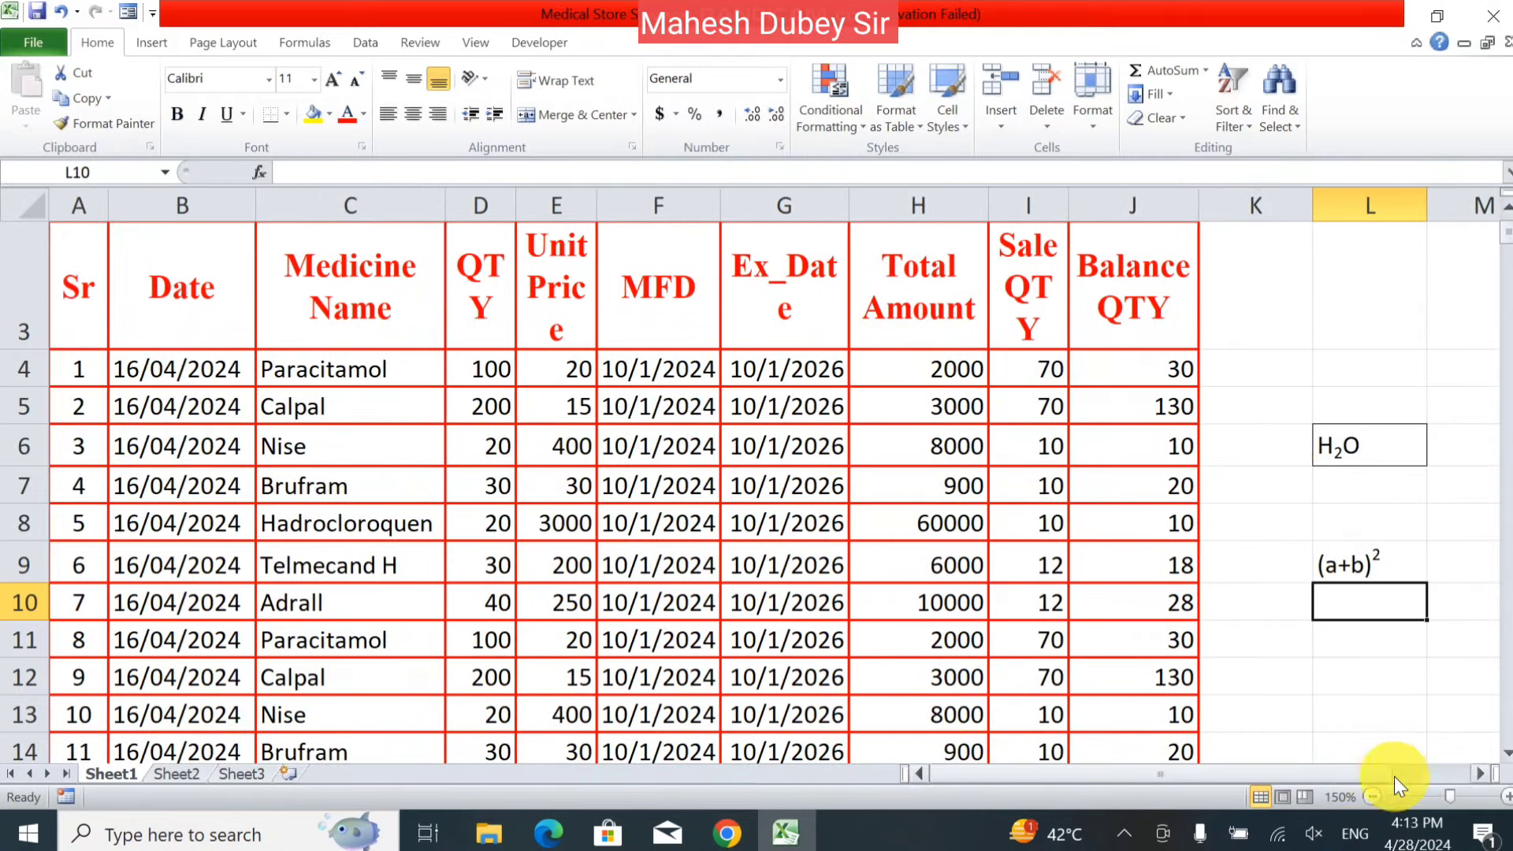
click(1374, 797)
click(1374, 797)
click(1373, 797)
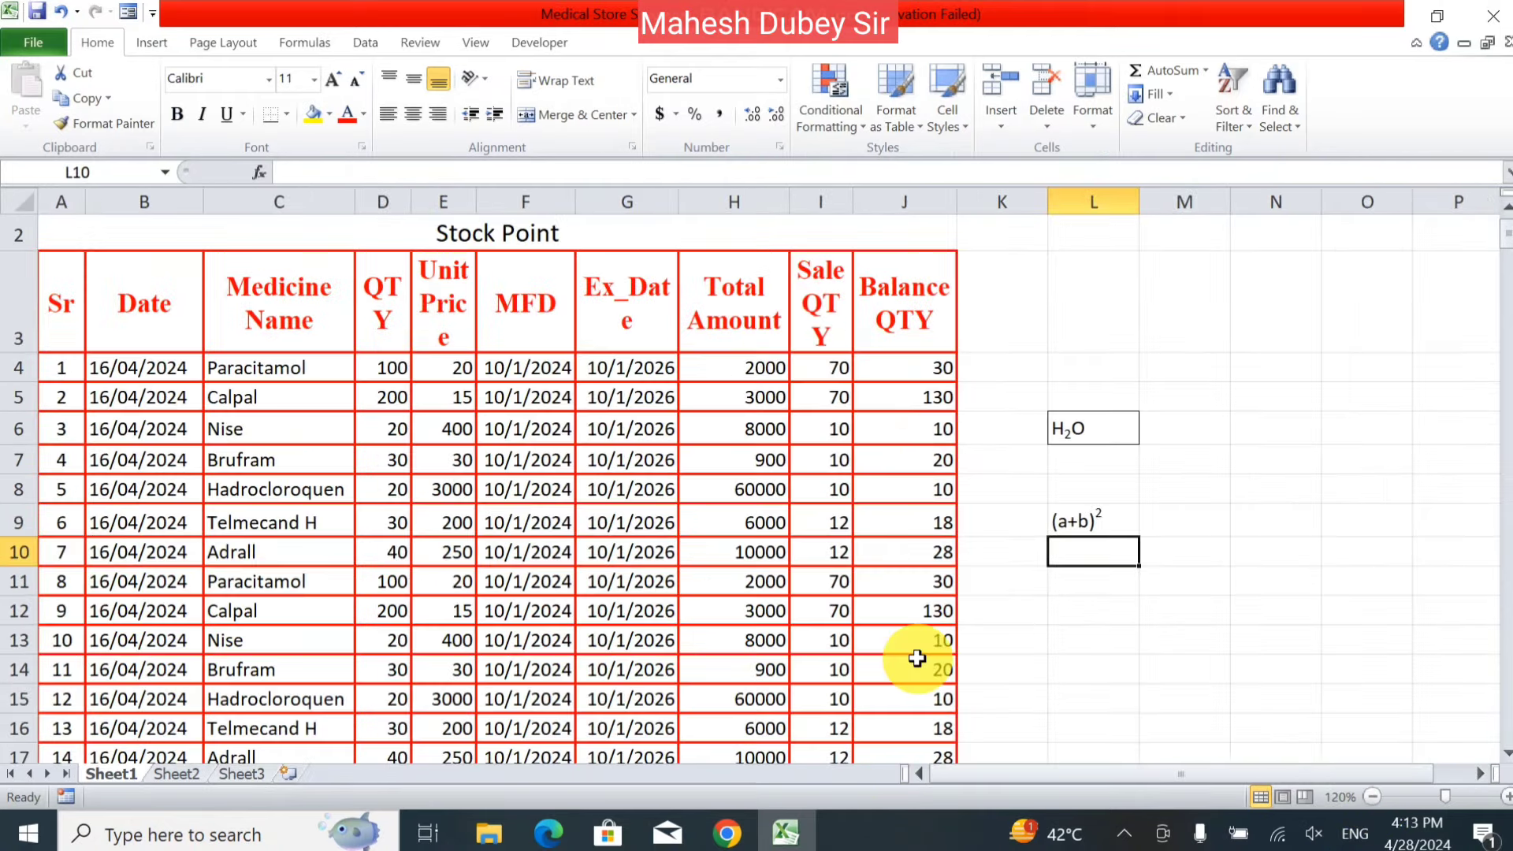
drag(46, 272, 897, 305)
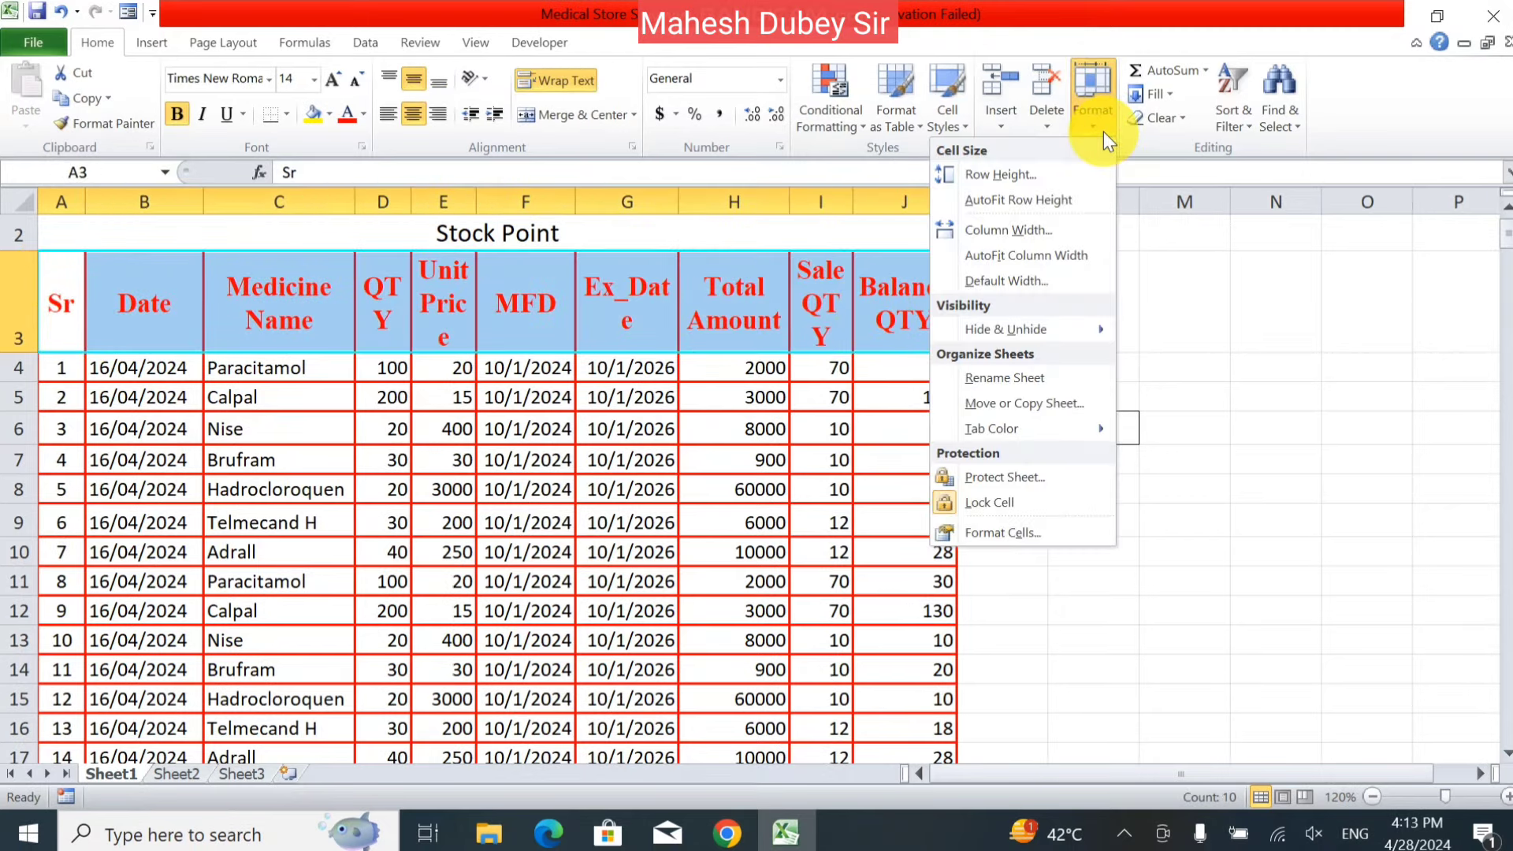
click(1067, 536)
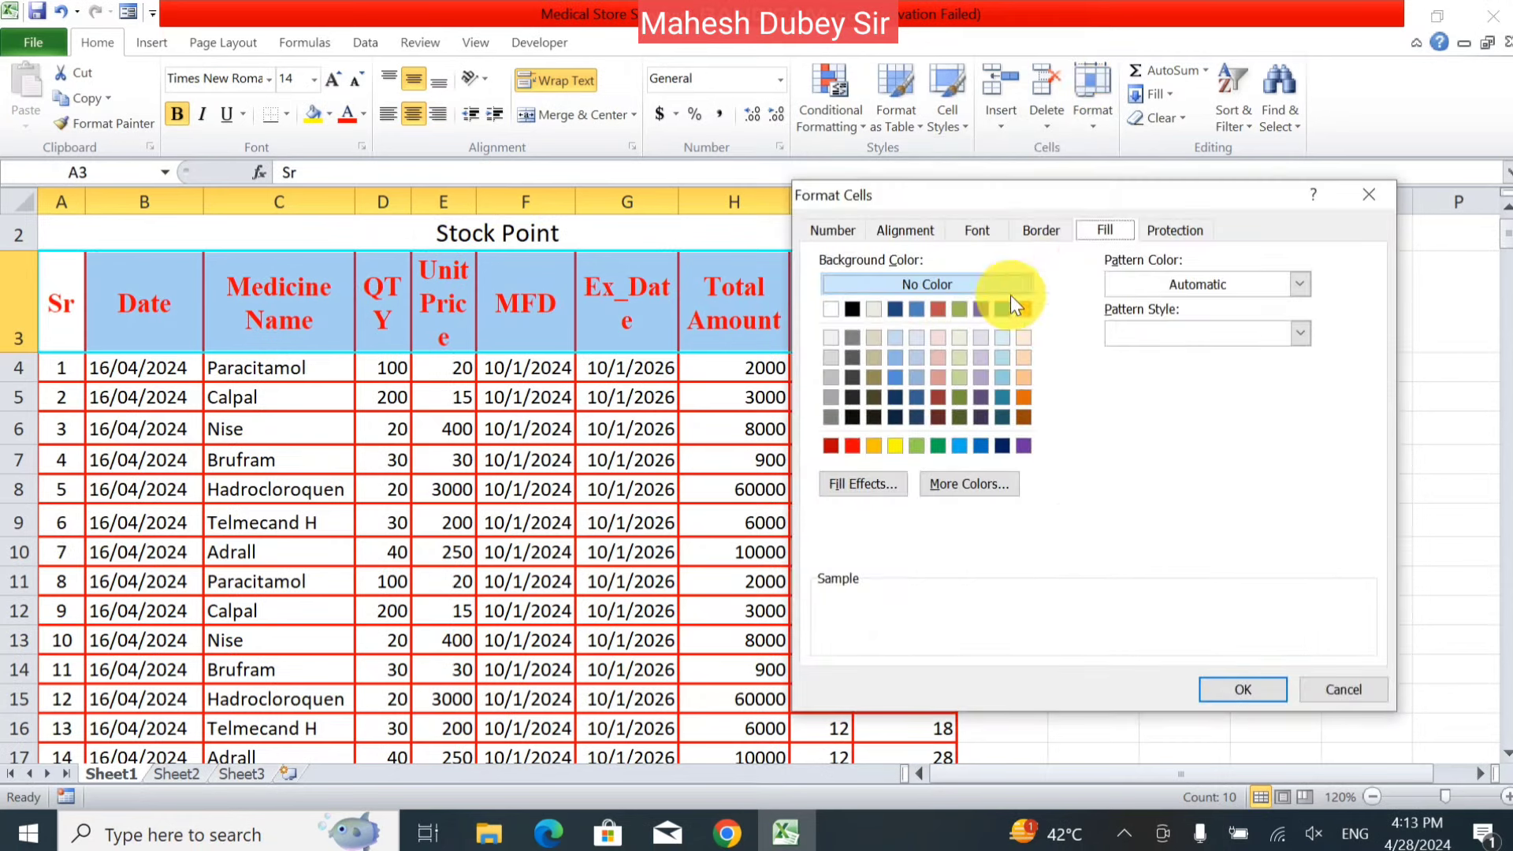
click(833, 377)
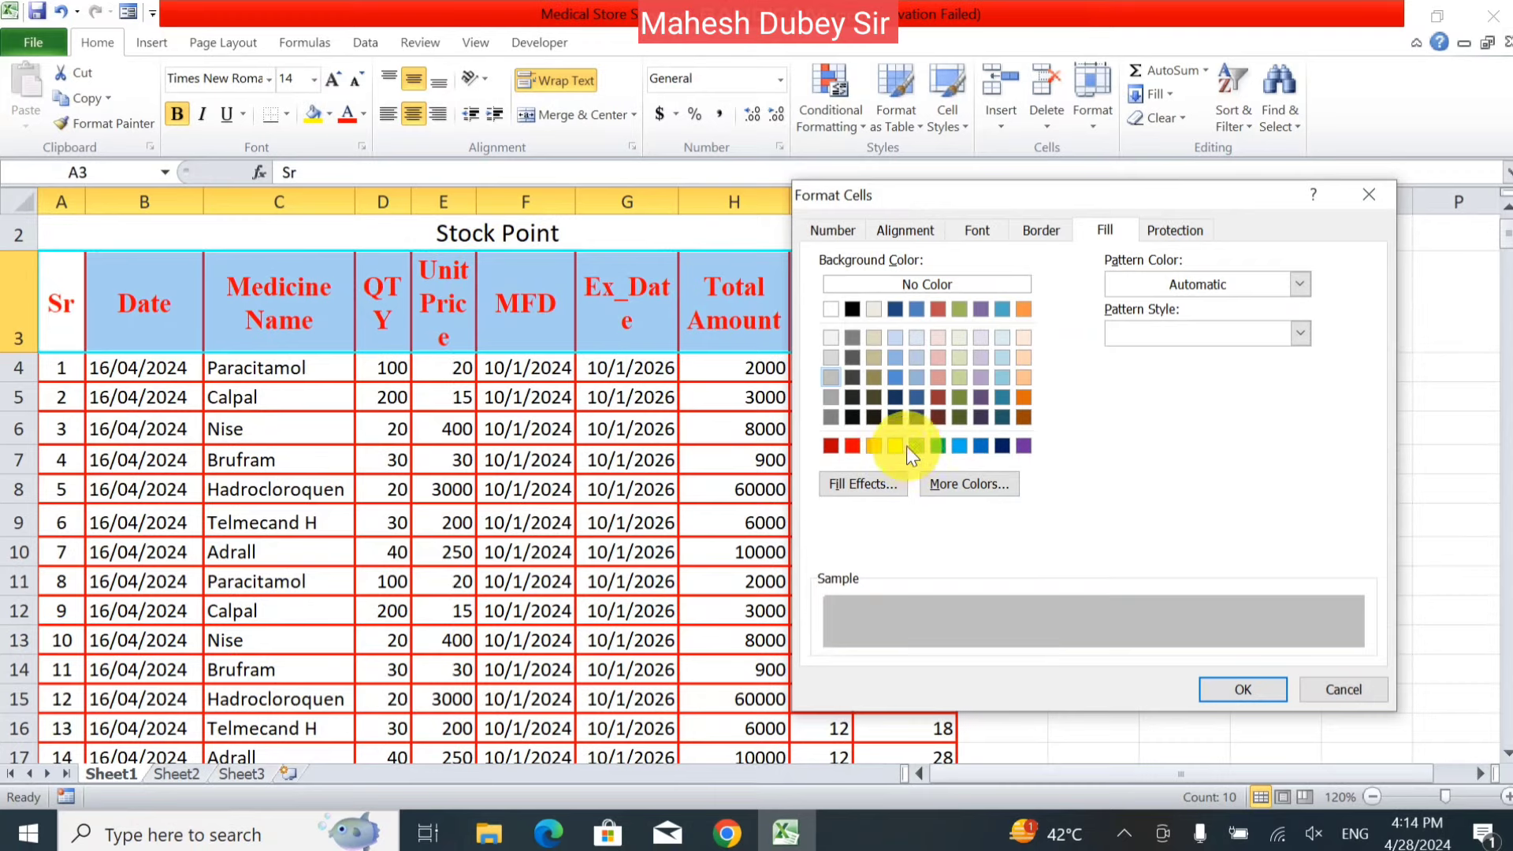
click(1228, 690)
click(840, 523)
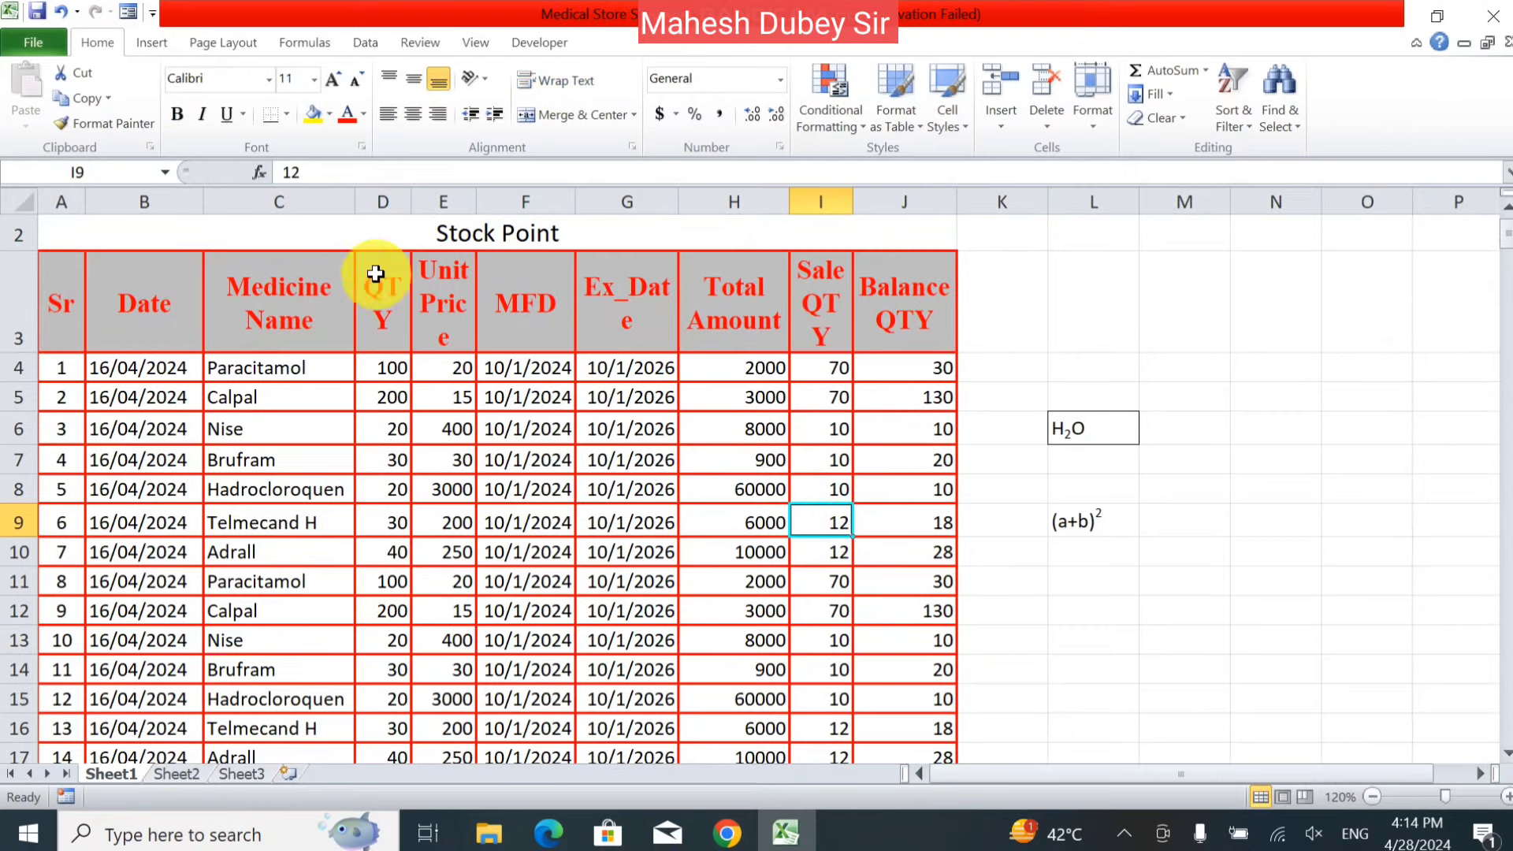
Step: Add a thin vertical stripe pattern in light olive green to the fill of header row A3:J3 through Format Cells
drag(70, 298, 910, 334)
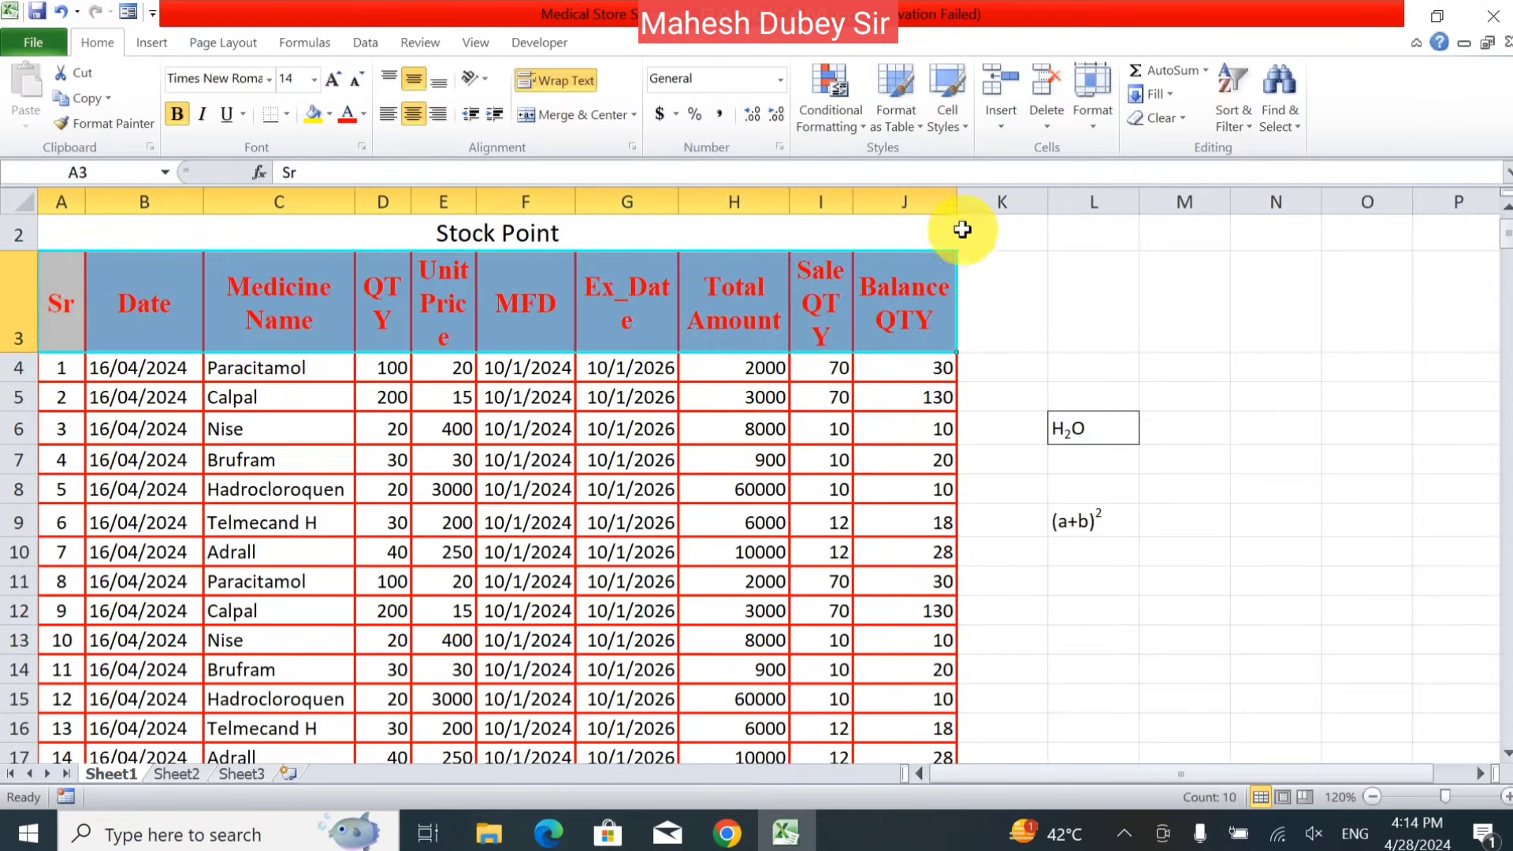
click(1077, 119)
click(1003, 533)
Step: Fill header row A3:J3 with a two-colour gradient from red to yellow in the Diagonal up shading style through Format Cells
drag(61, 303, 899, 281)
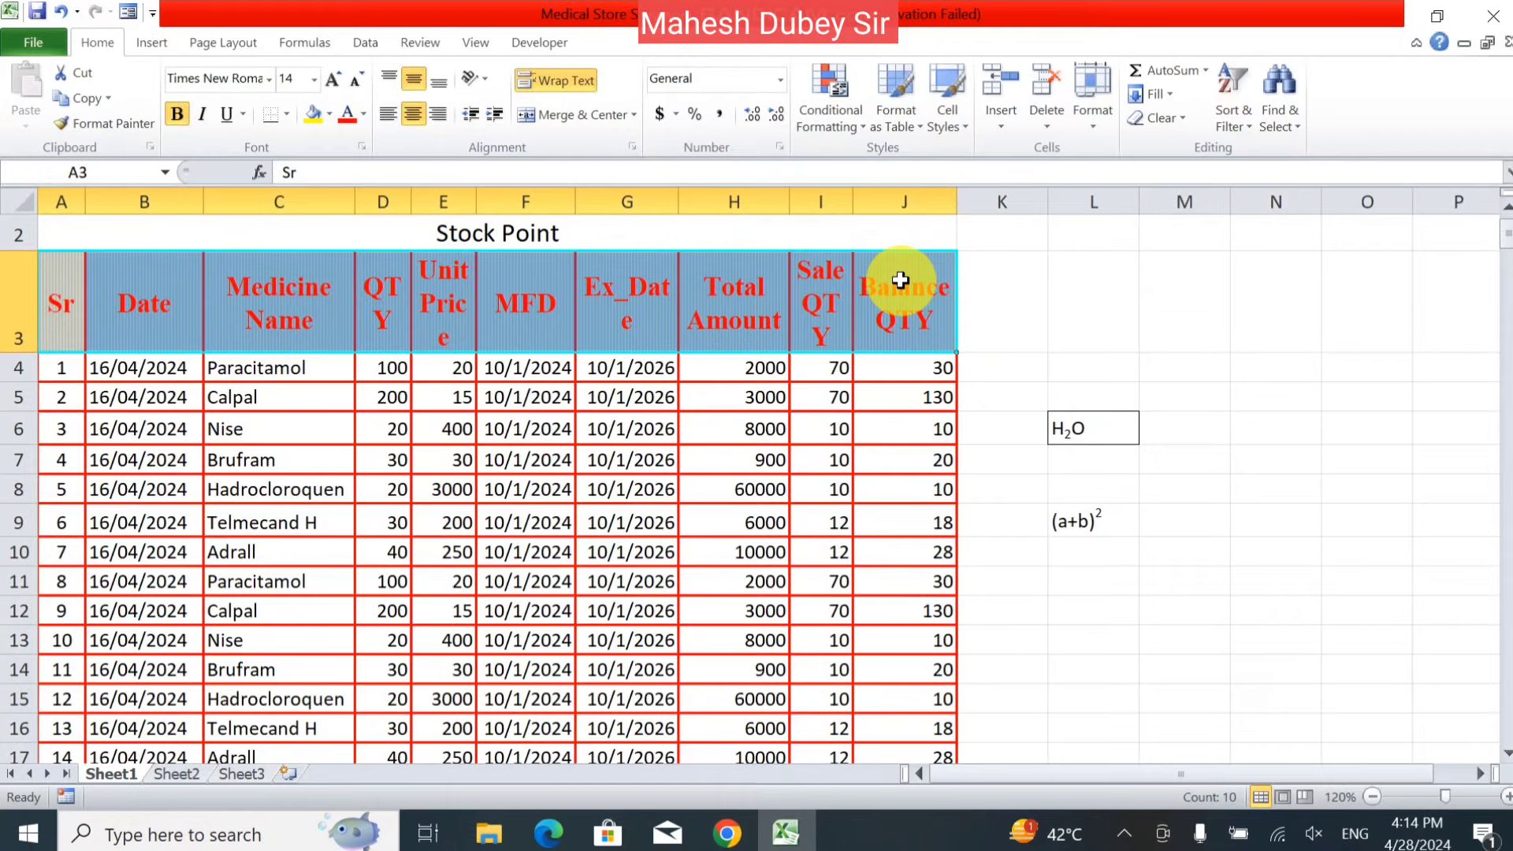
click(1109, 98)
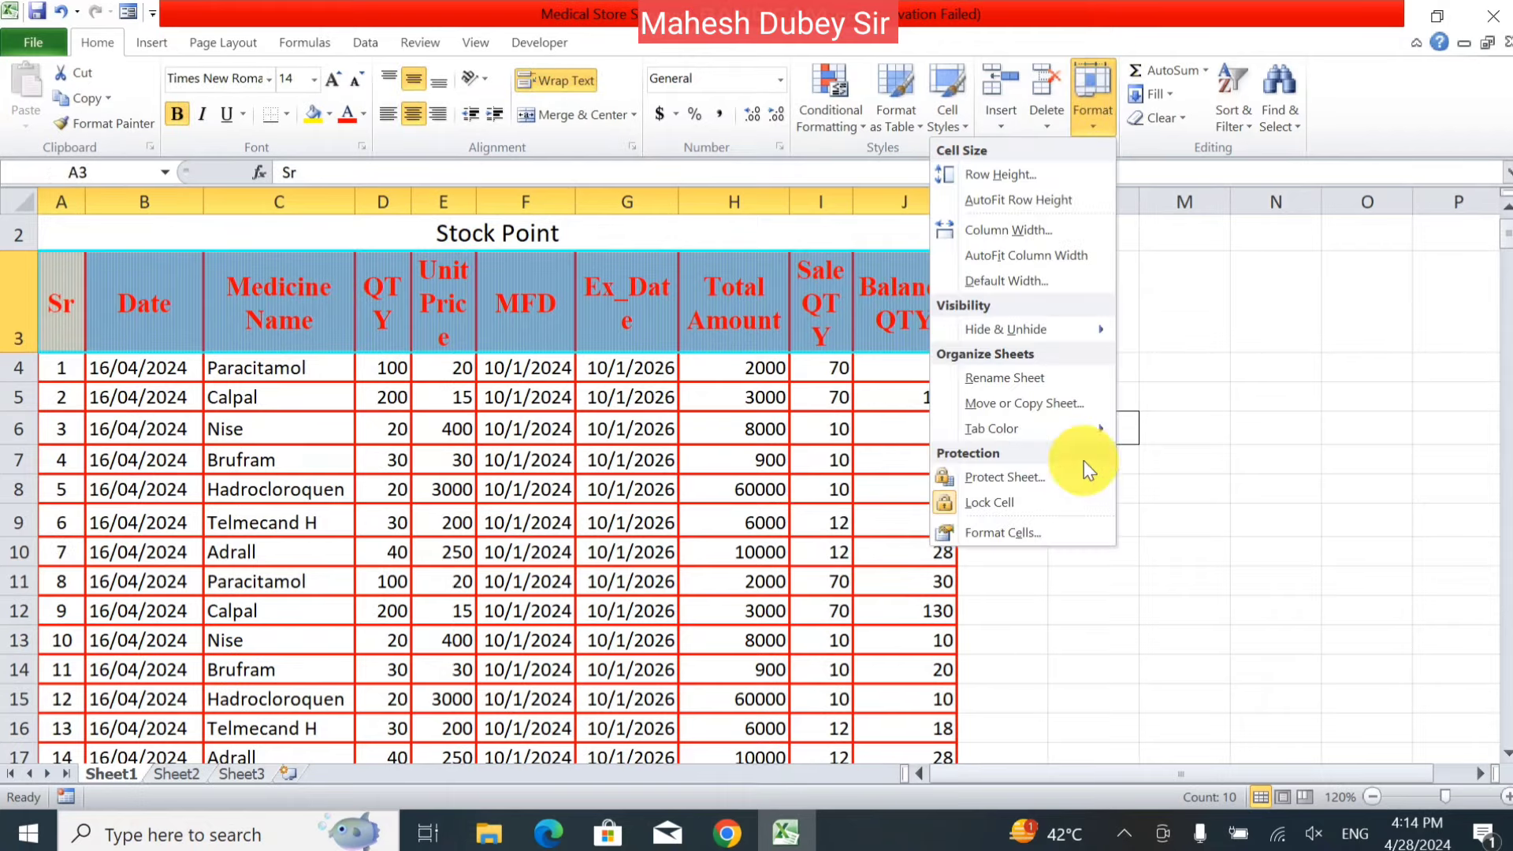
click(1045, 541)
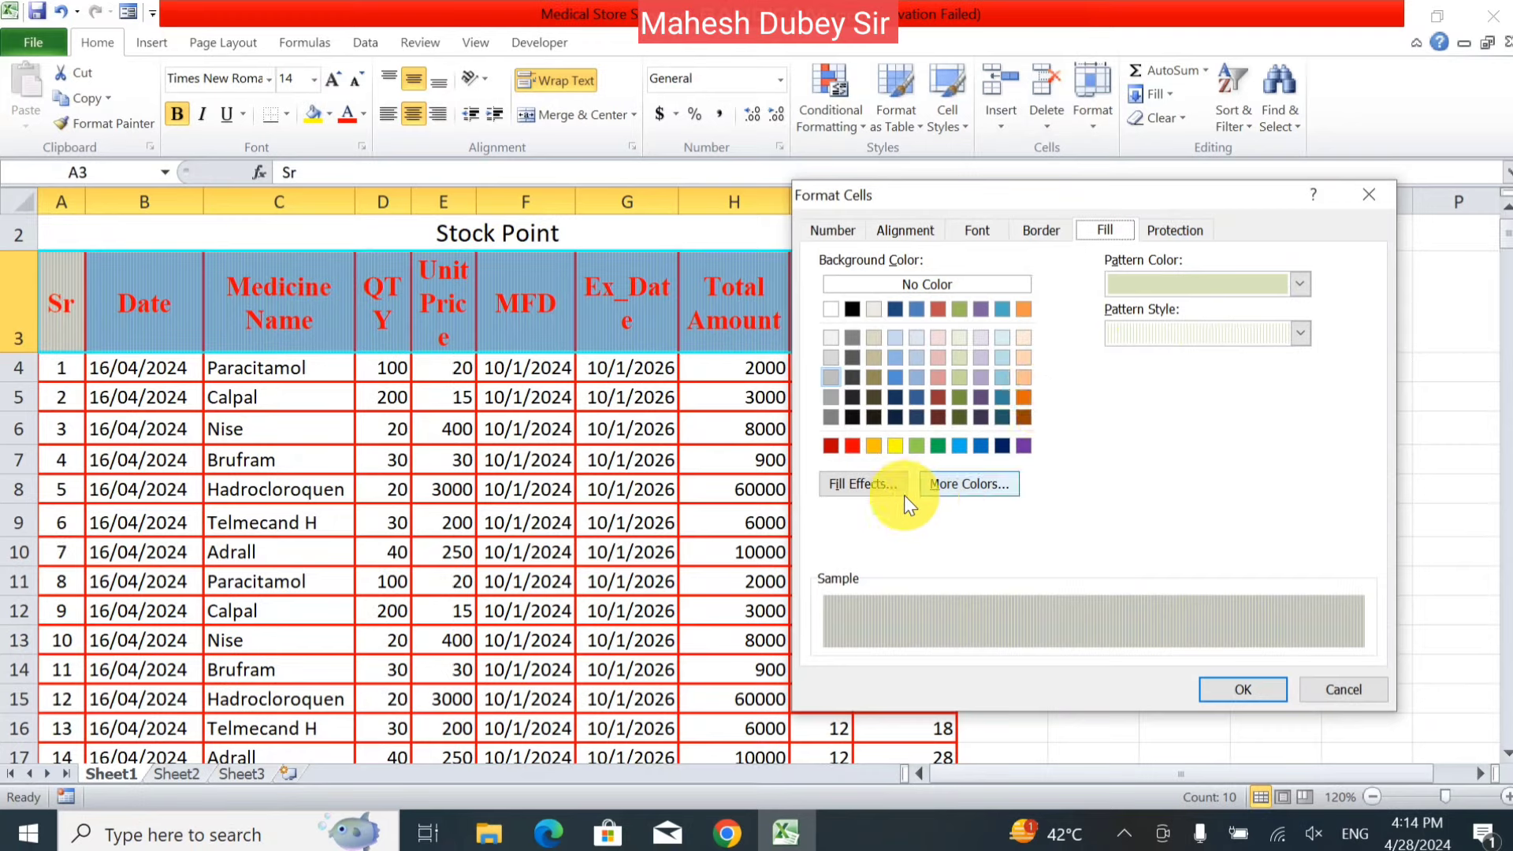
click(876, 486)
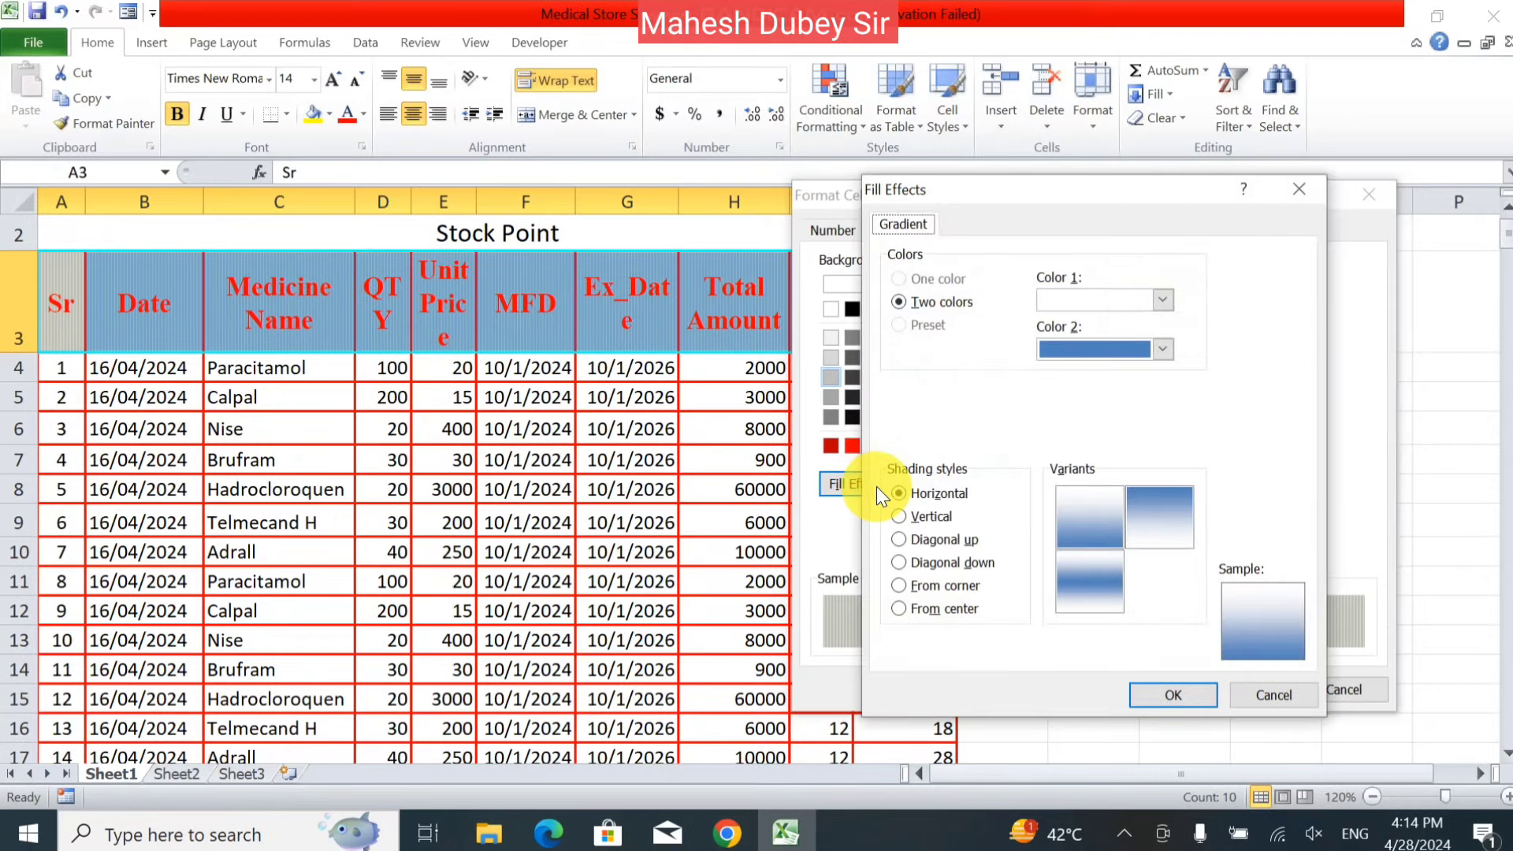
click(1141, 295)
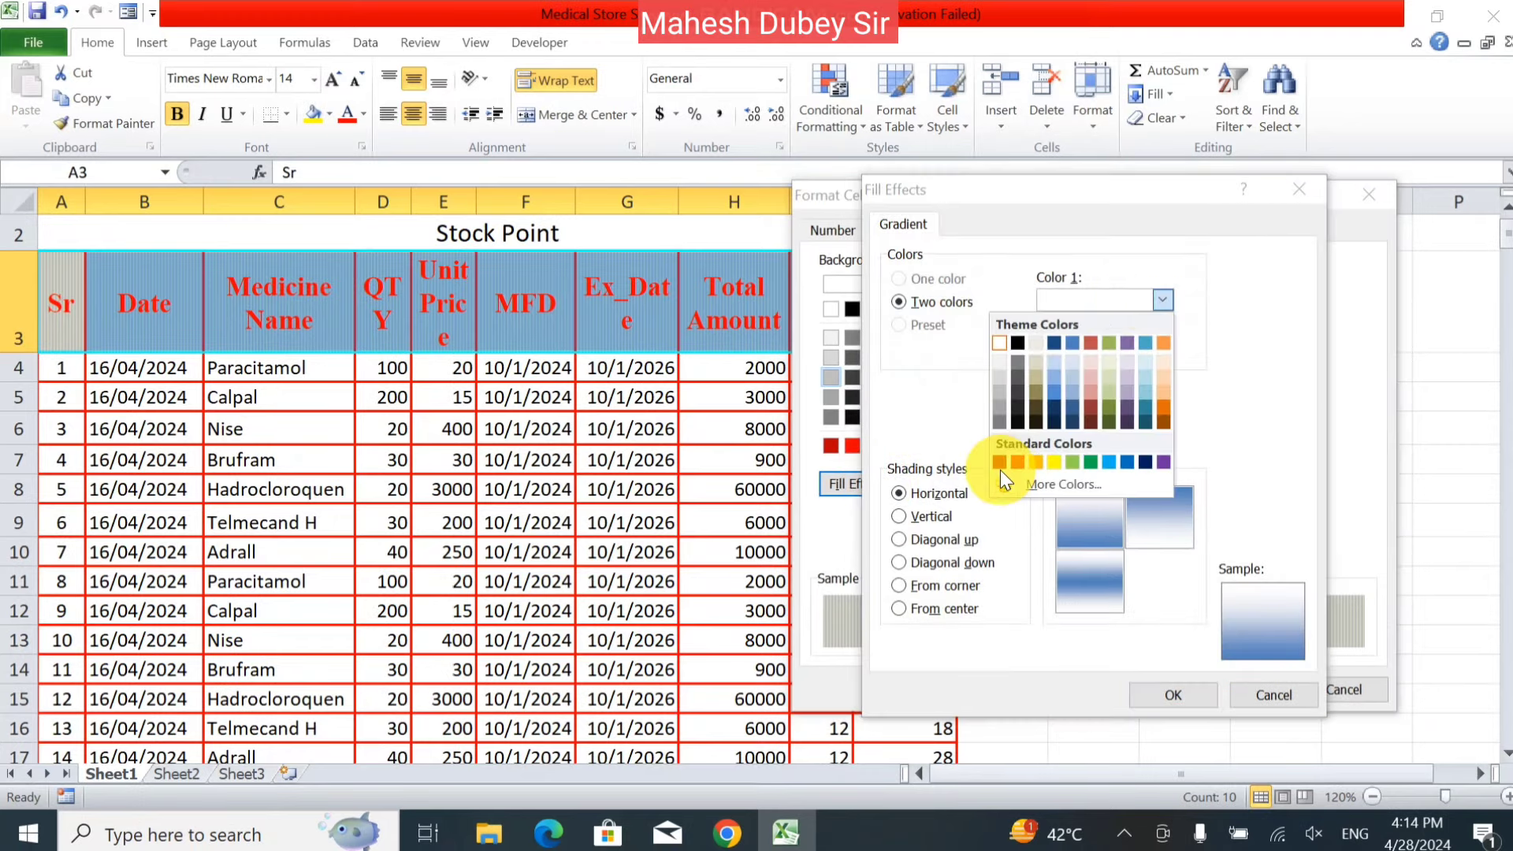
click(1019, 463)
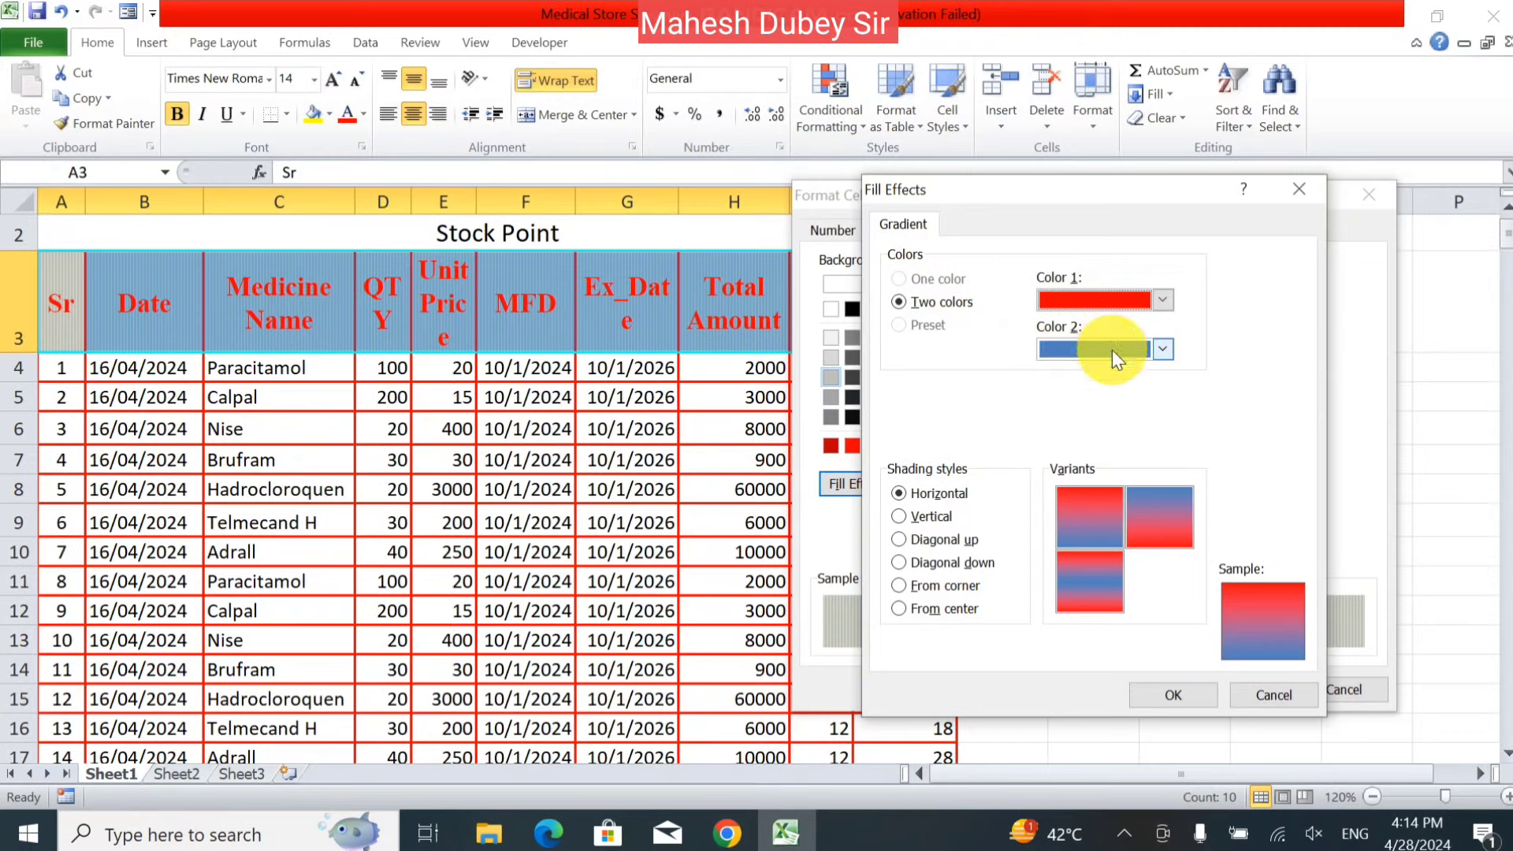
click(1113, 349)
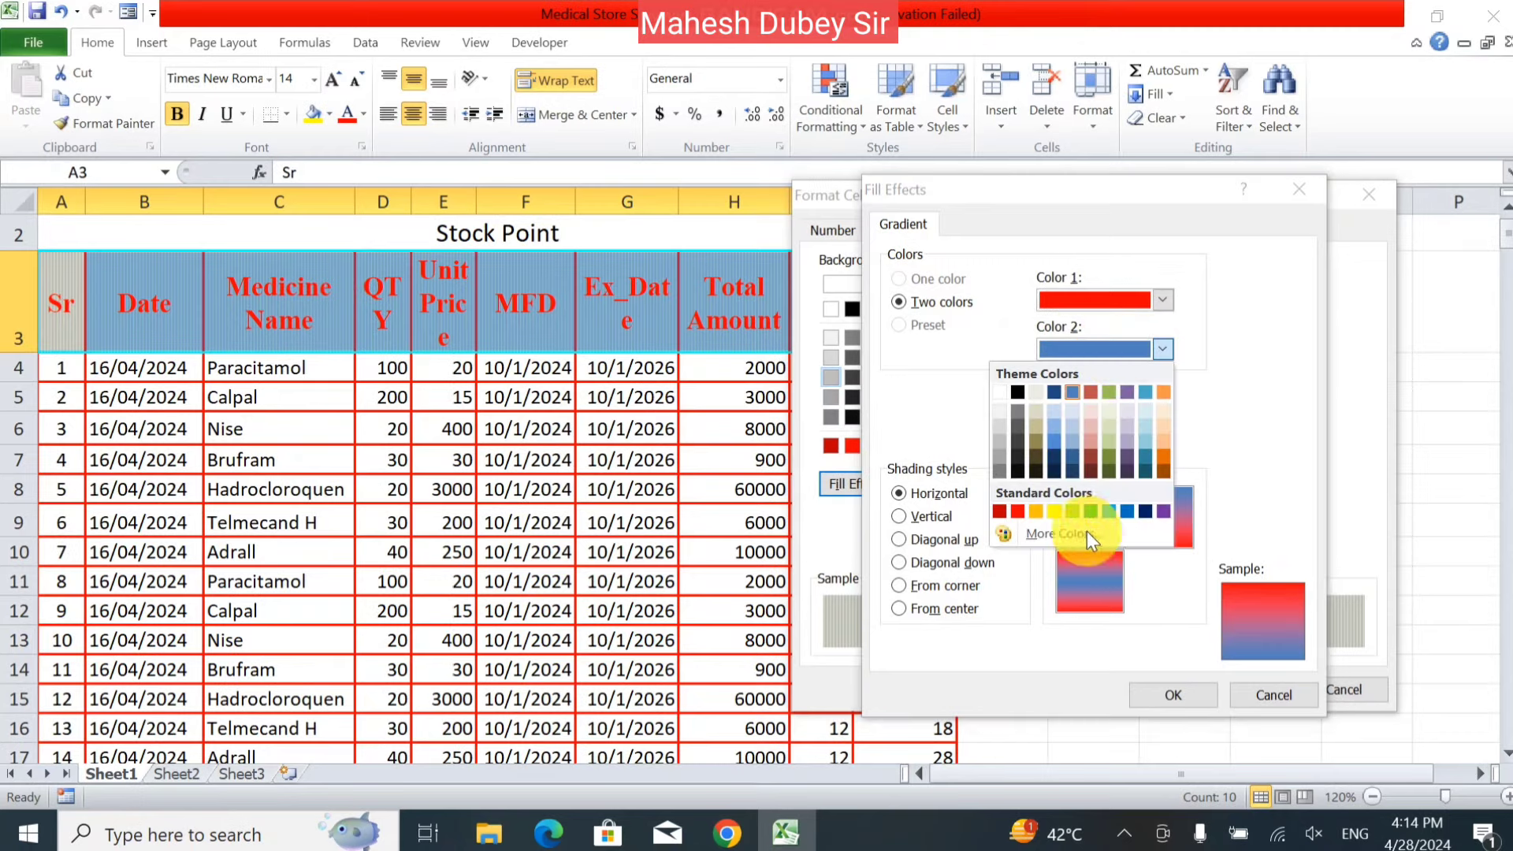
click(1054, 513)
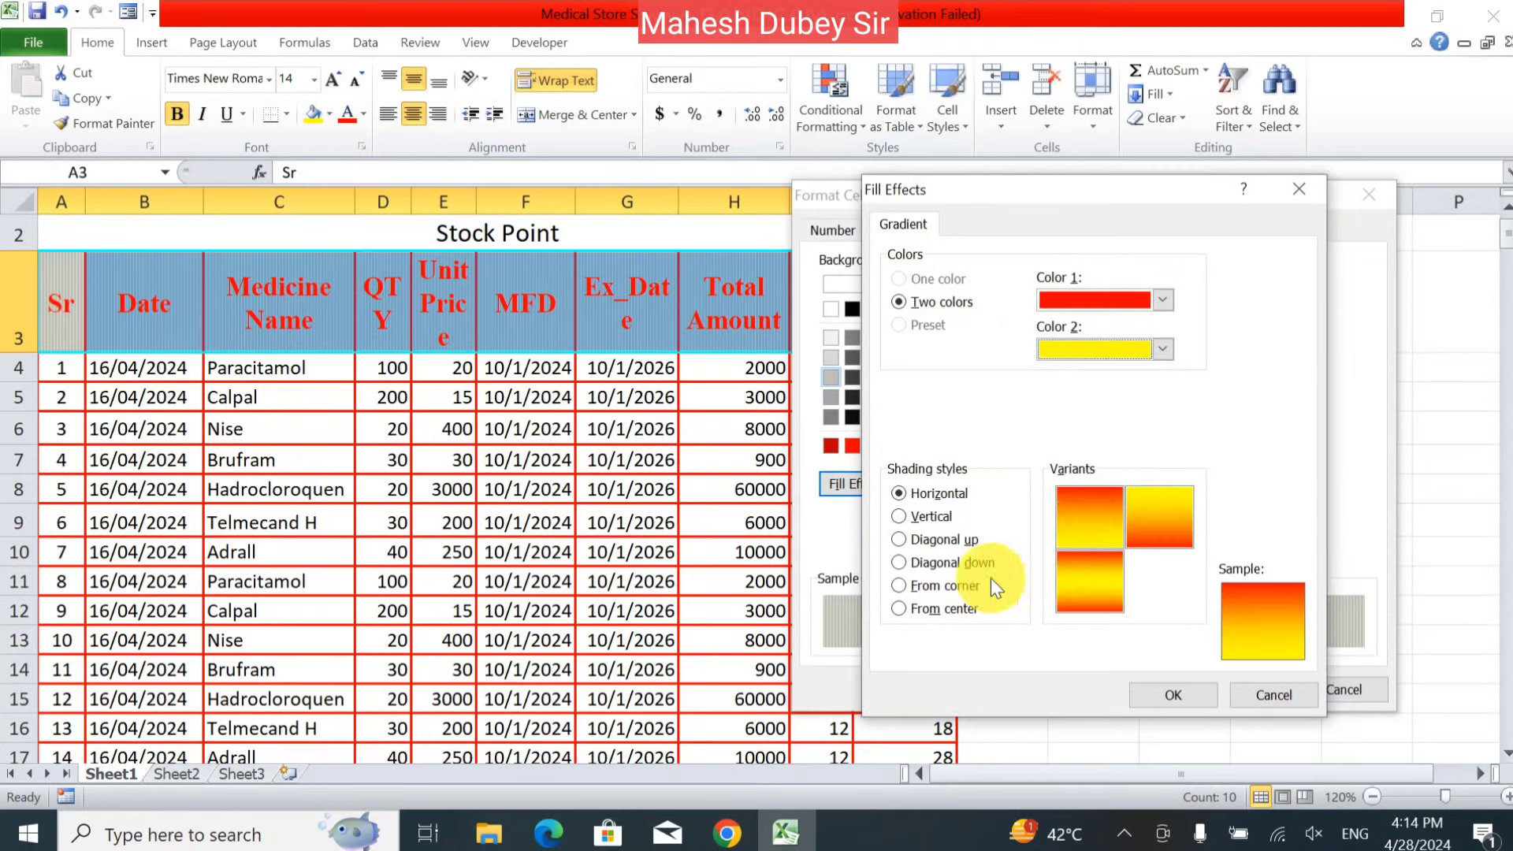
click(953, 539)
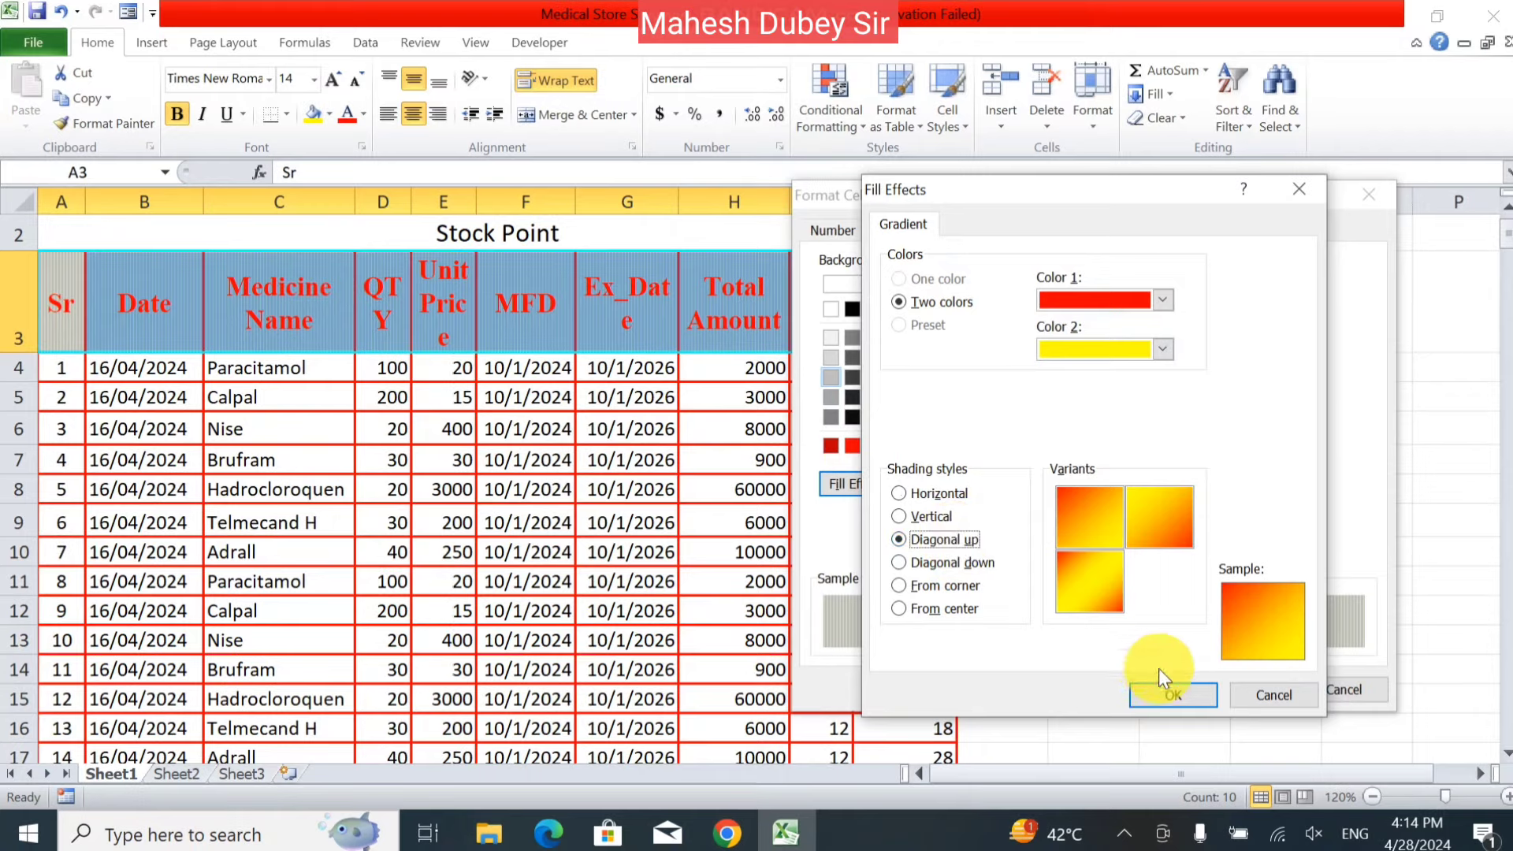
click(1173, 694)
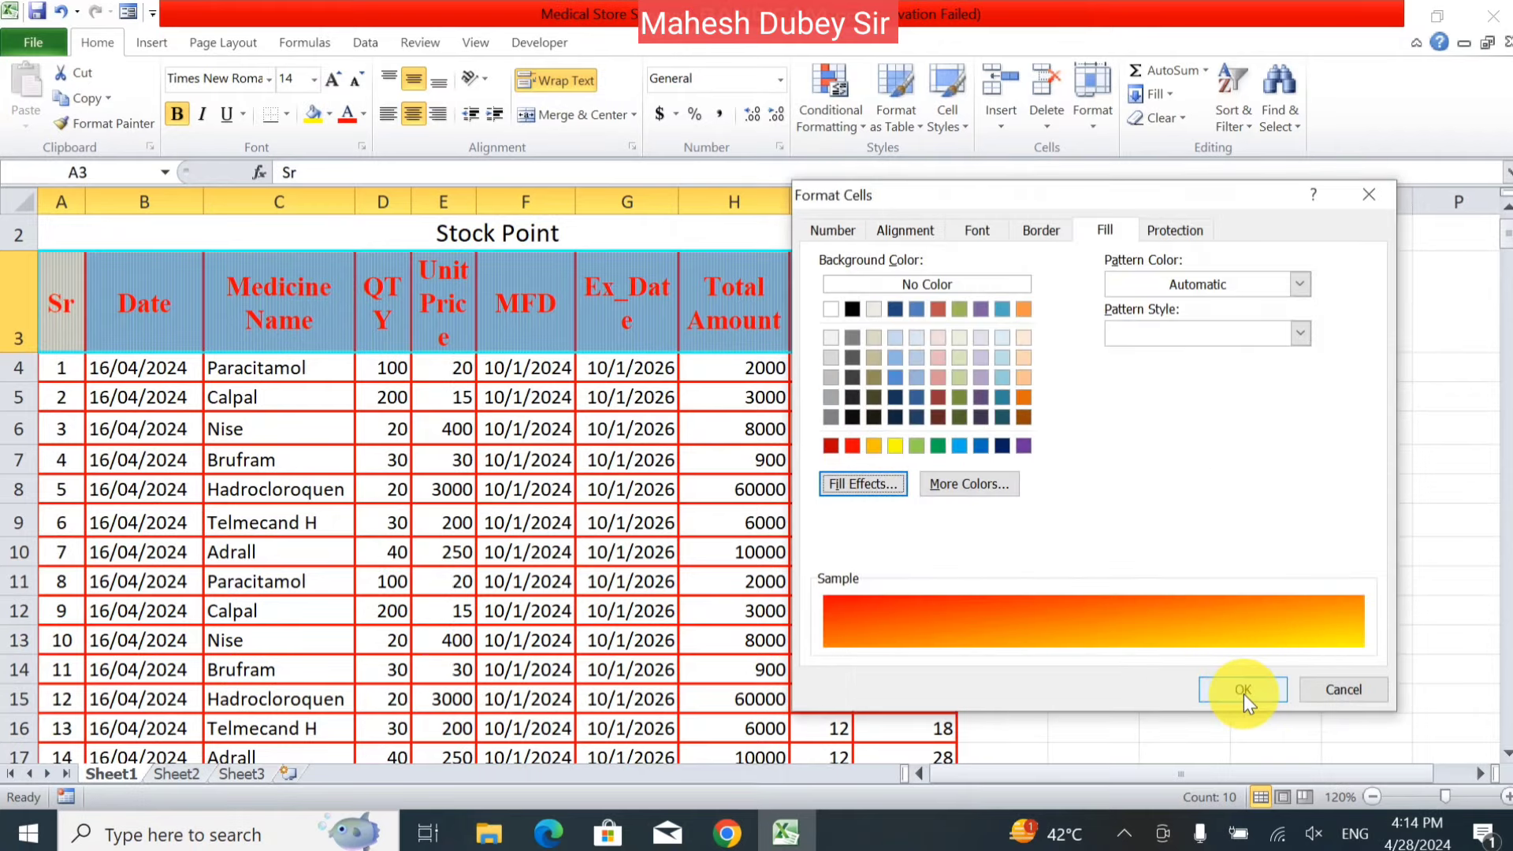
click(1243, 693)
click(885, 605)
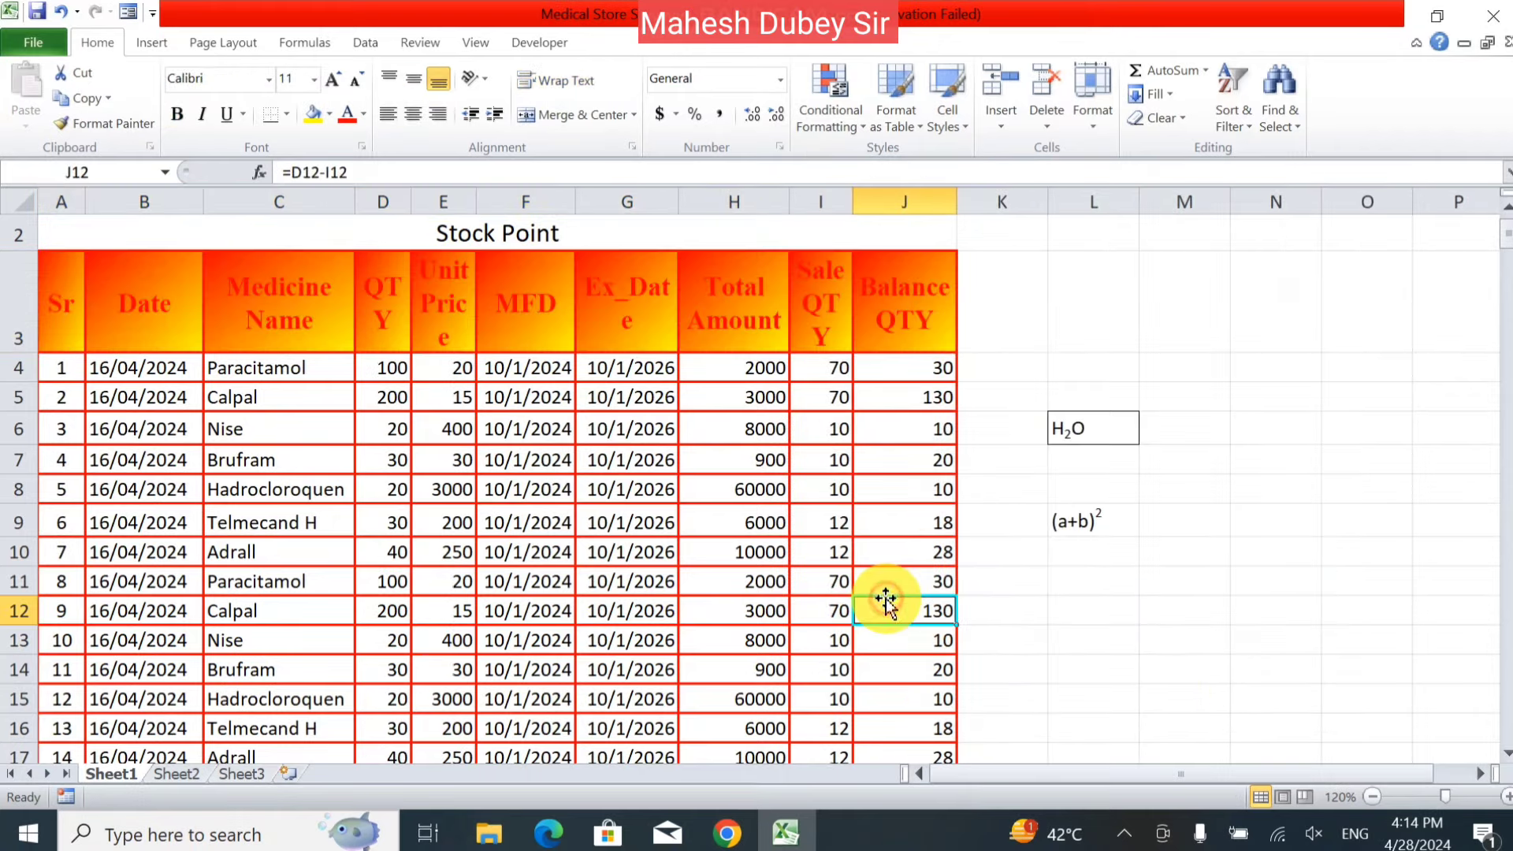
Step: Change the font colour of header row A3:J3 to white
drag(58, 311, 925, 318)
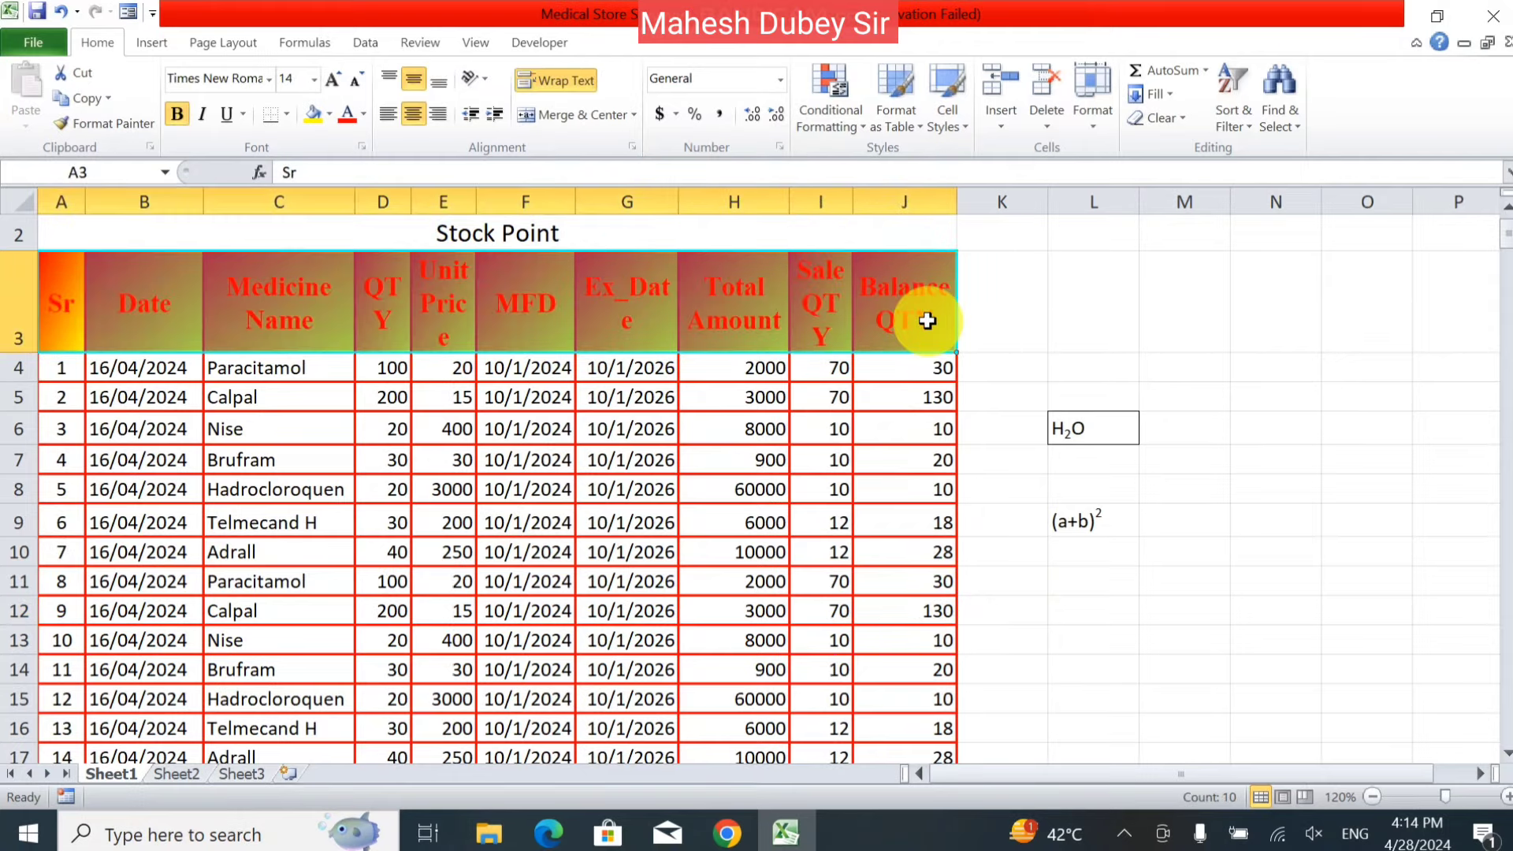
click(363, 114)
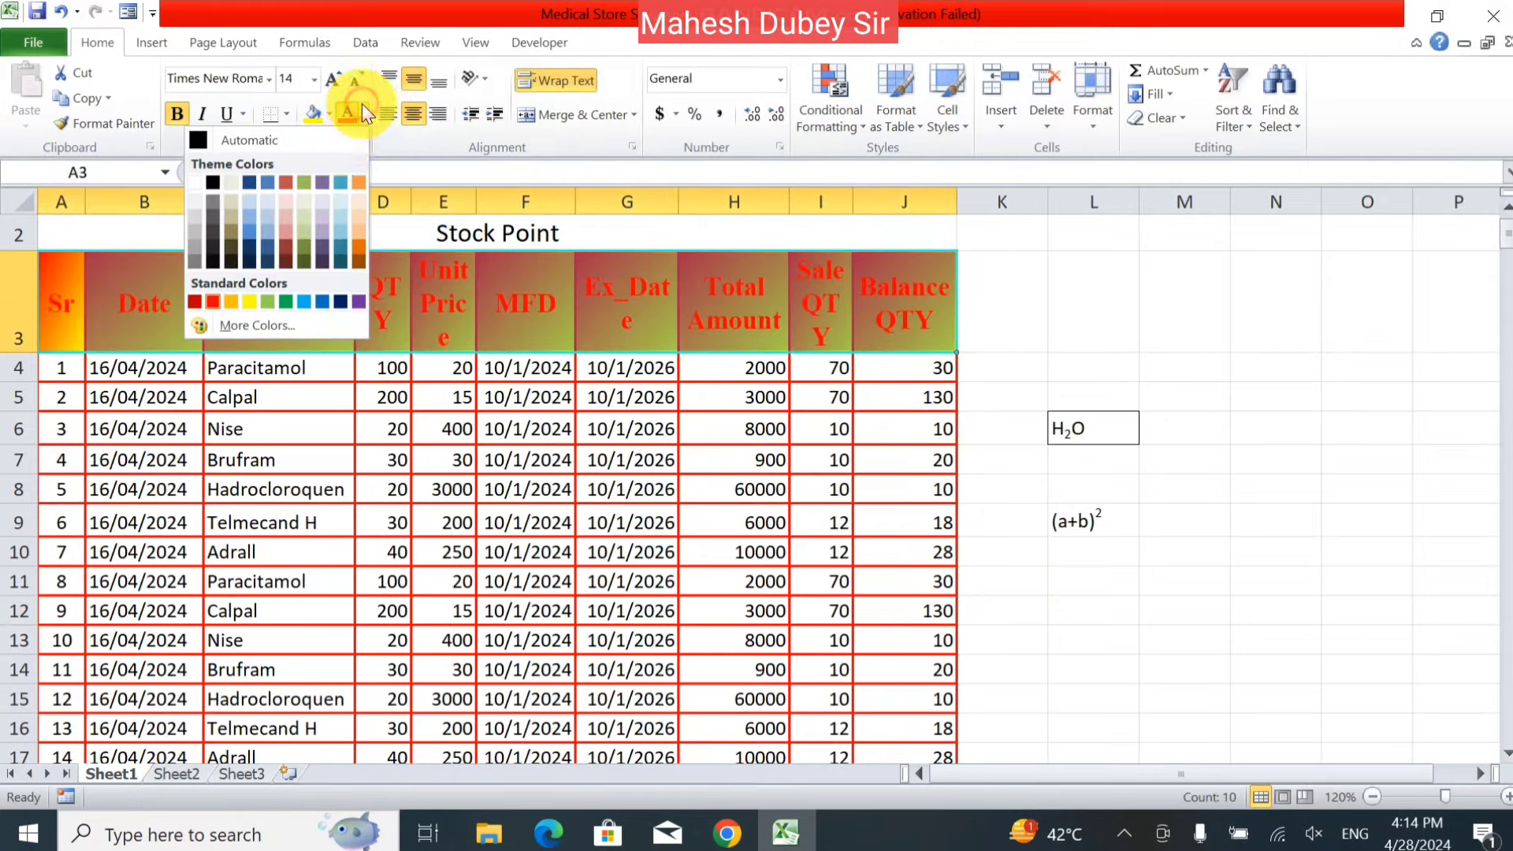
click(197, 181)
click(719, 555)
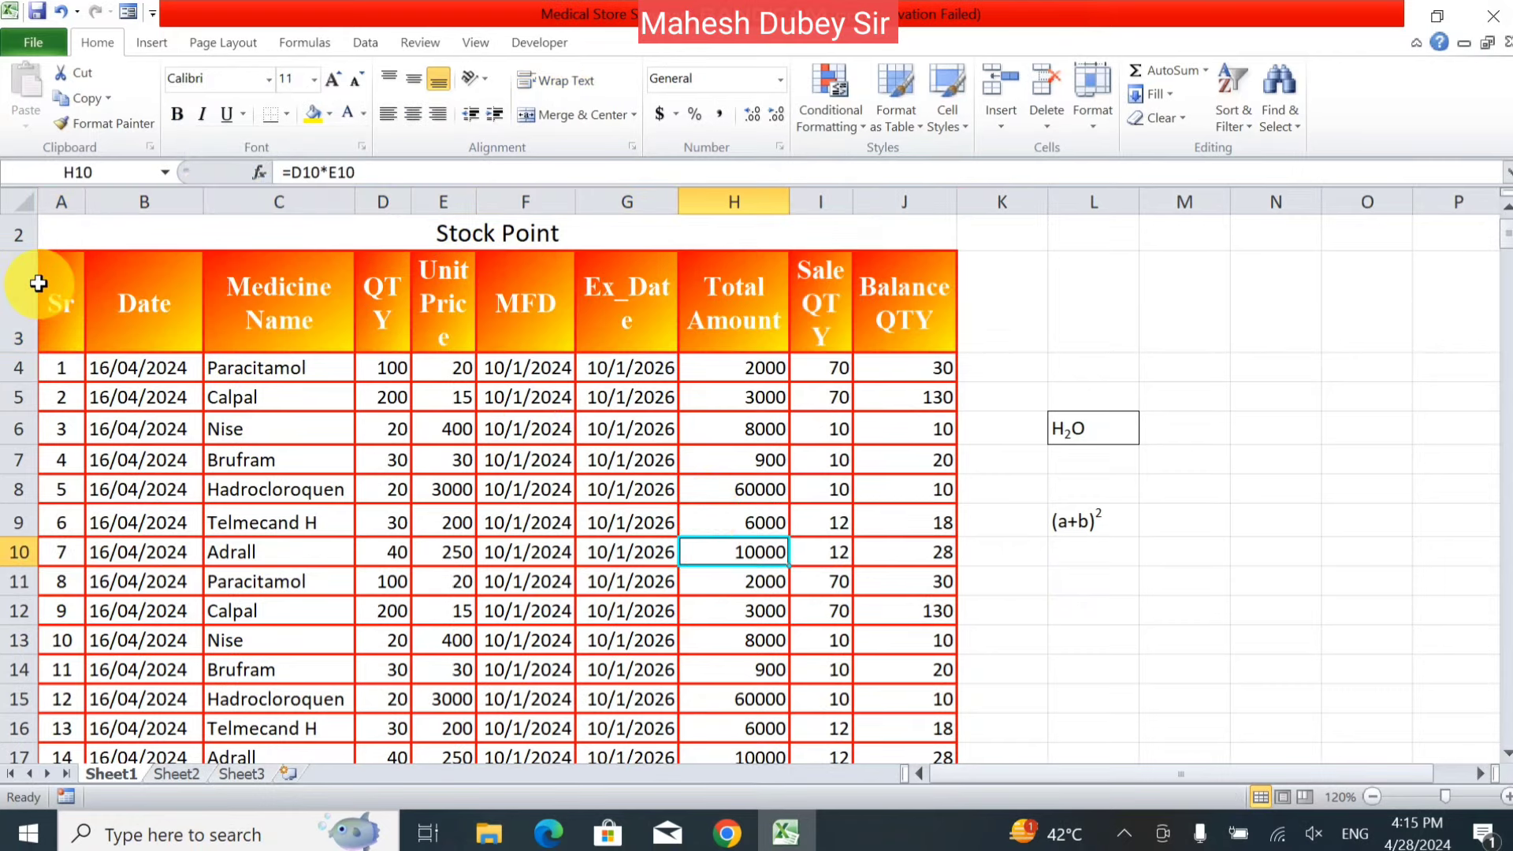
Step: Fill header row A3:J3 with a custom solid orange-brown colour, RGB 186, 122, 18, through Format Cells
drag(40, 281, 898, 293)
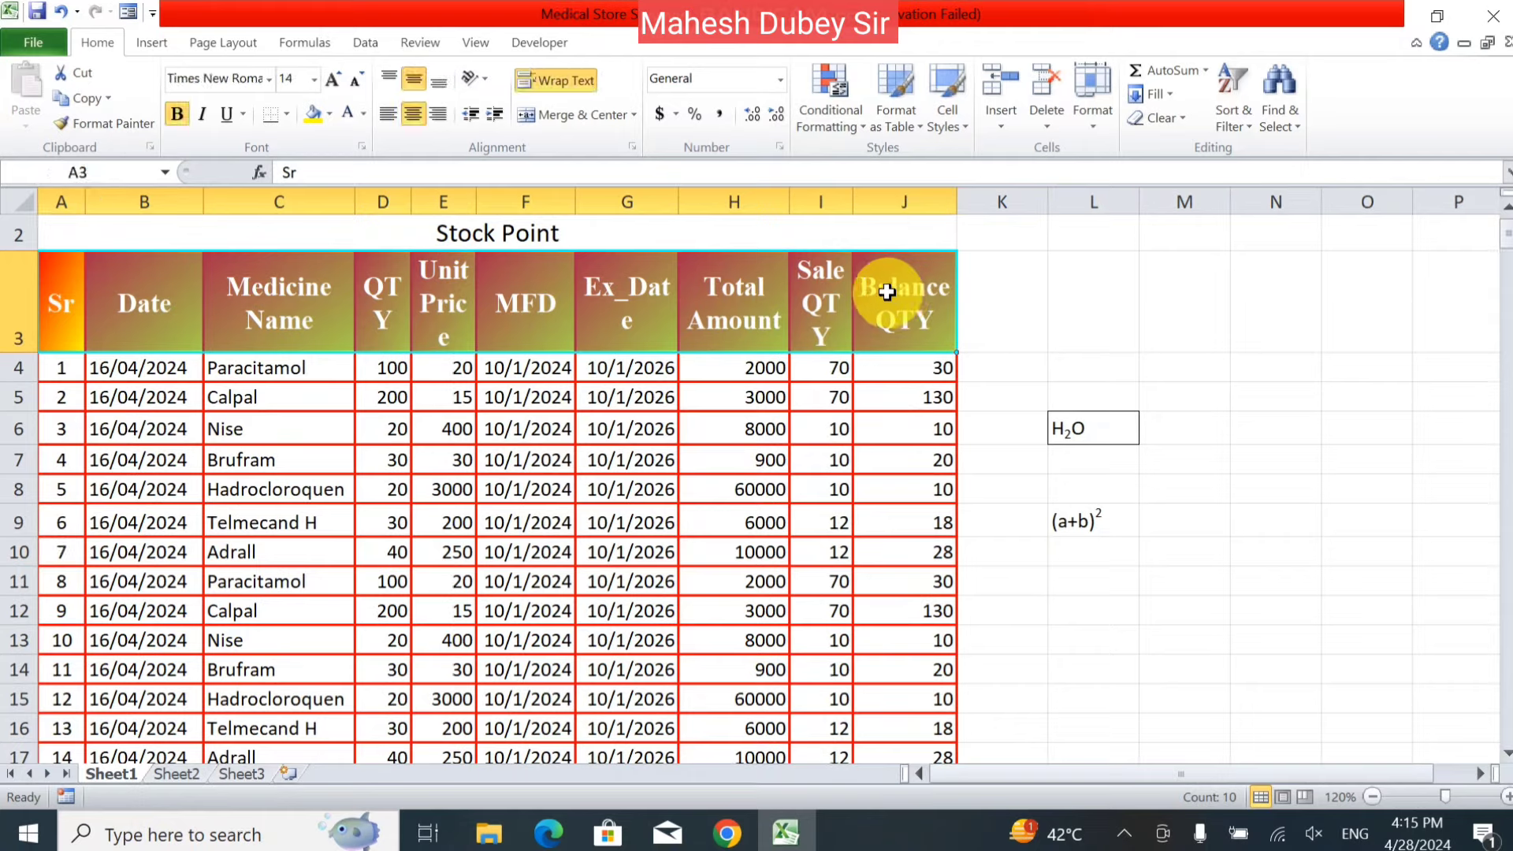
click(1113, 103)
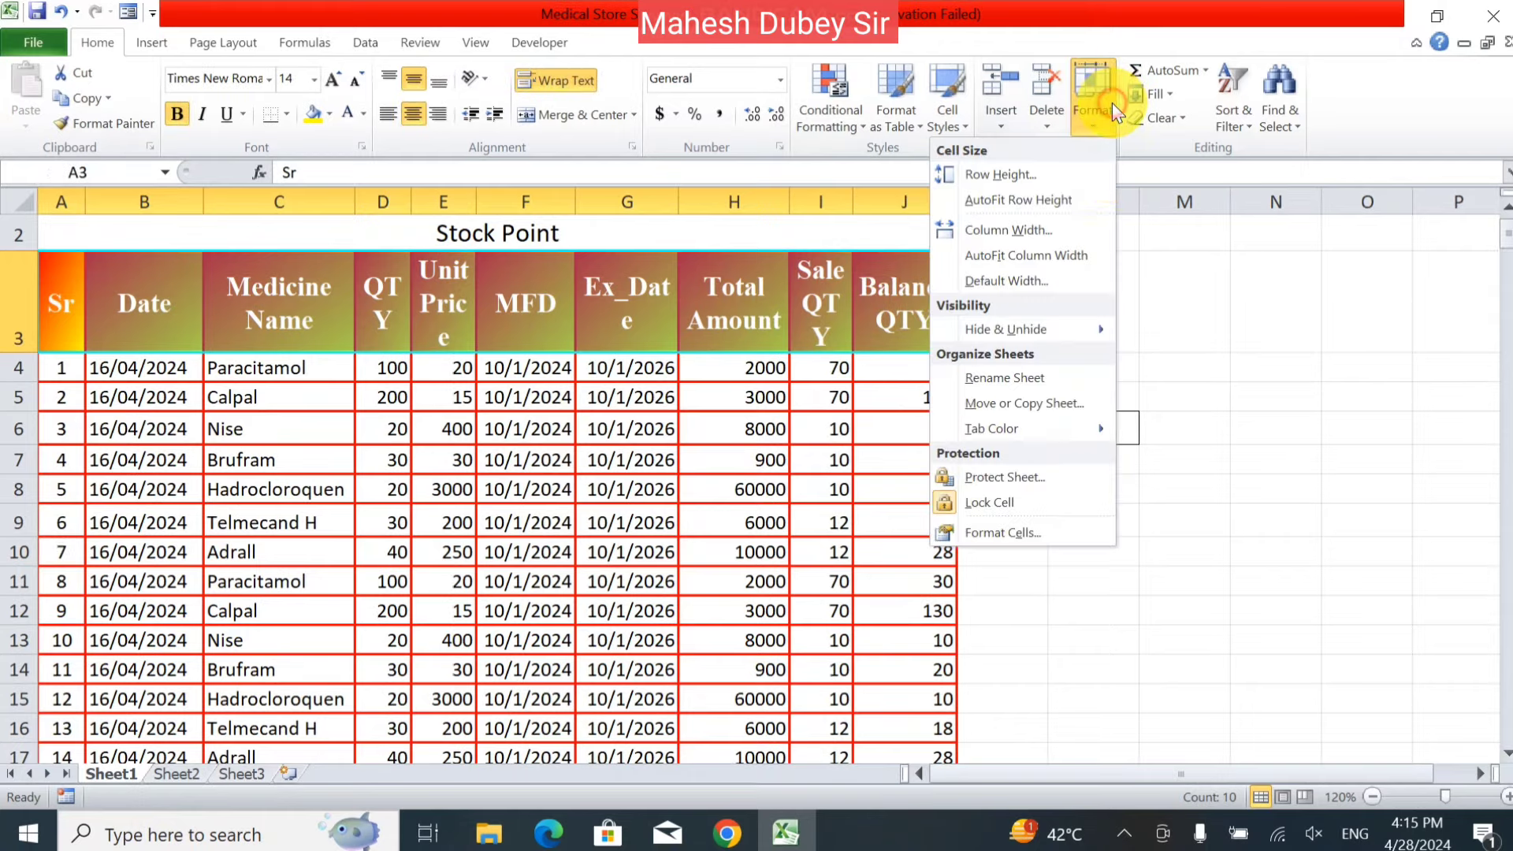
click(1041, 534)
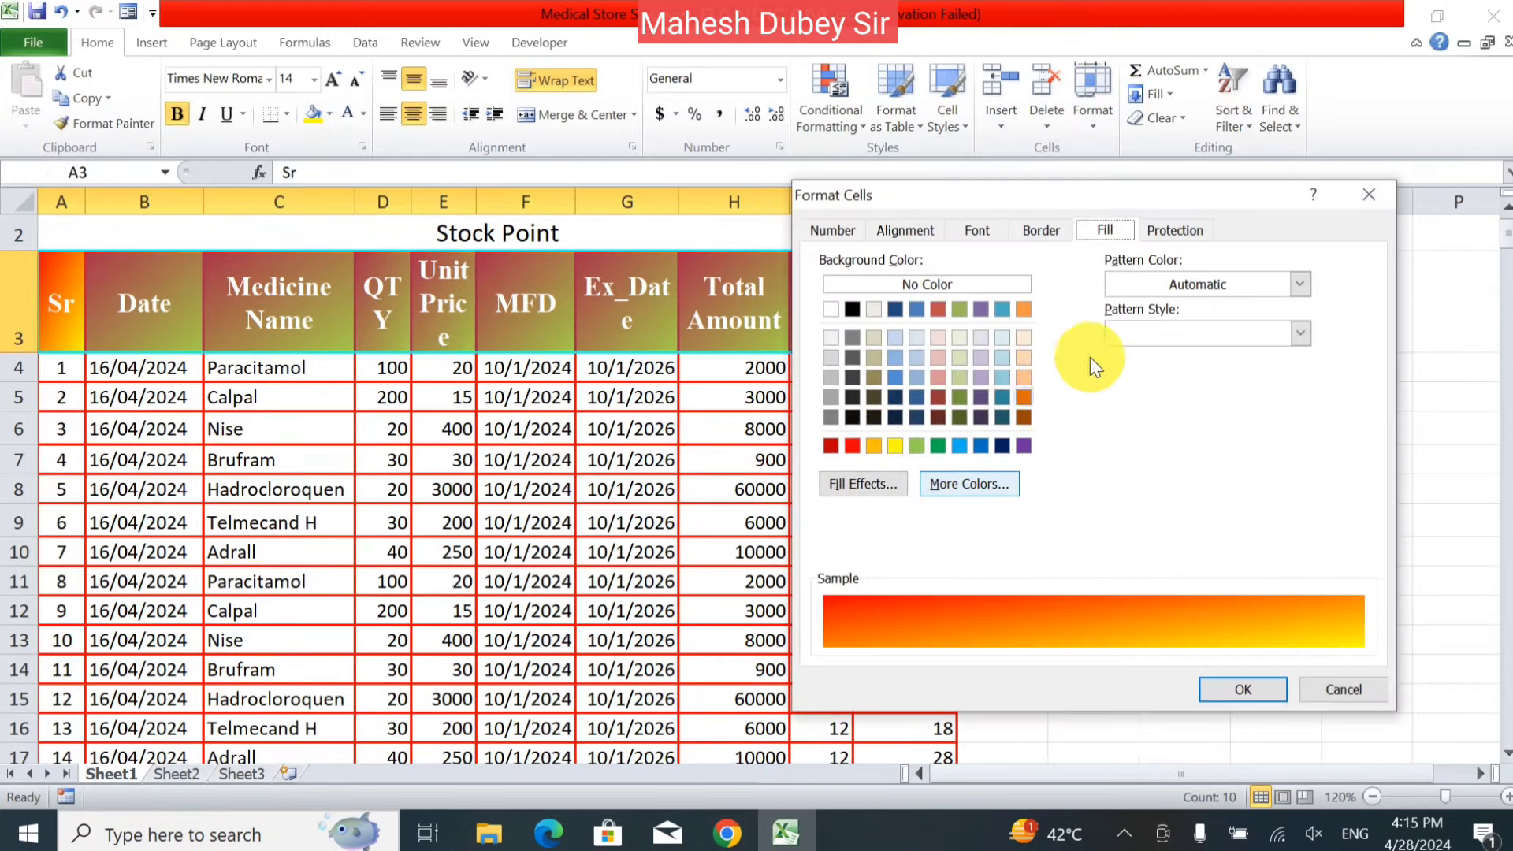
click(992, 483)
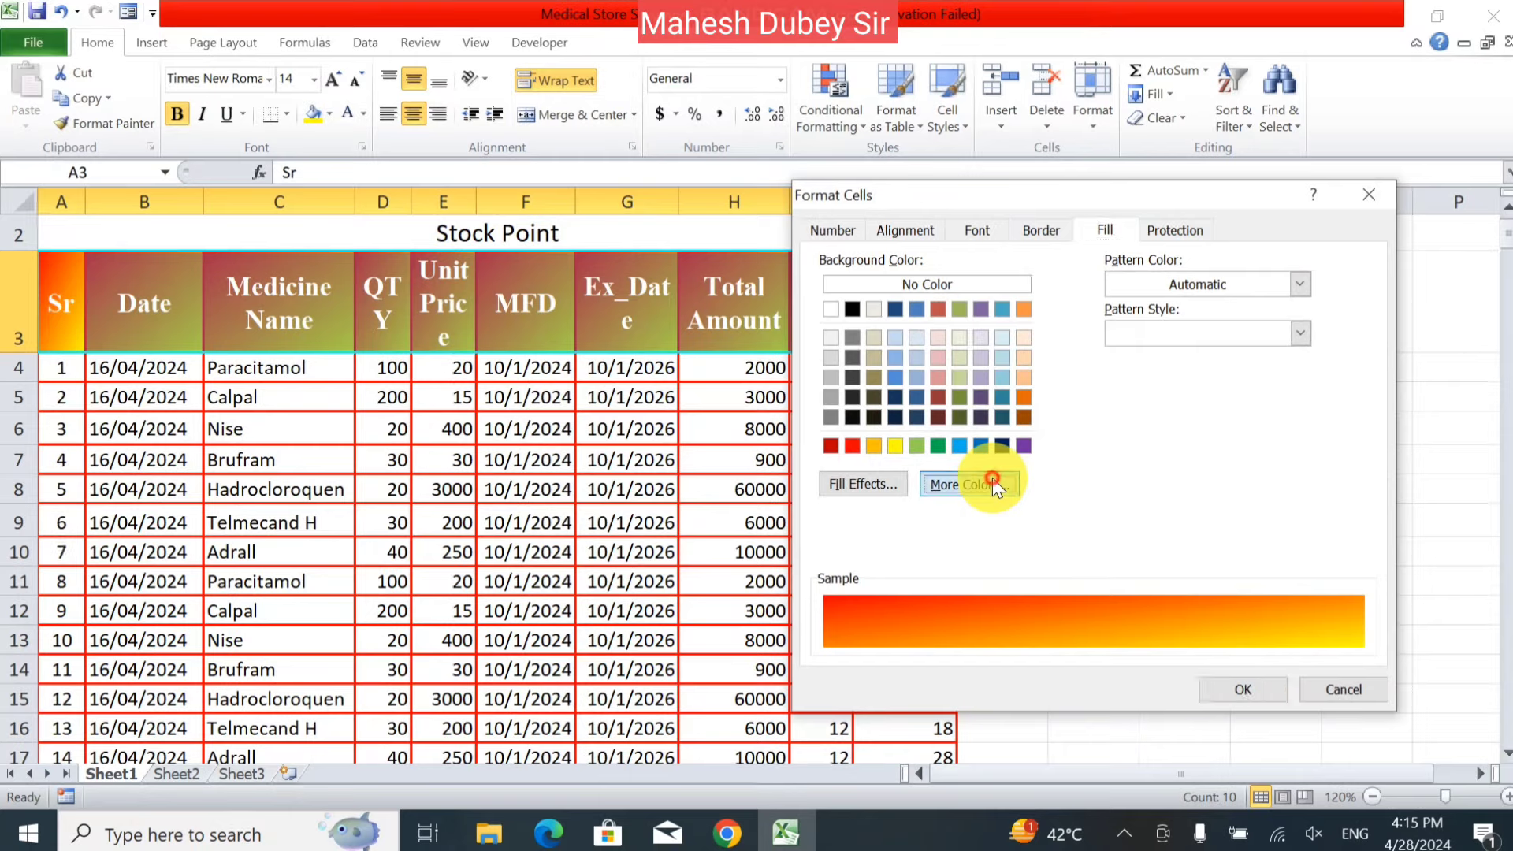
click(1056, 462)
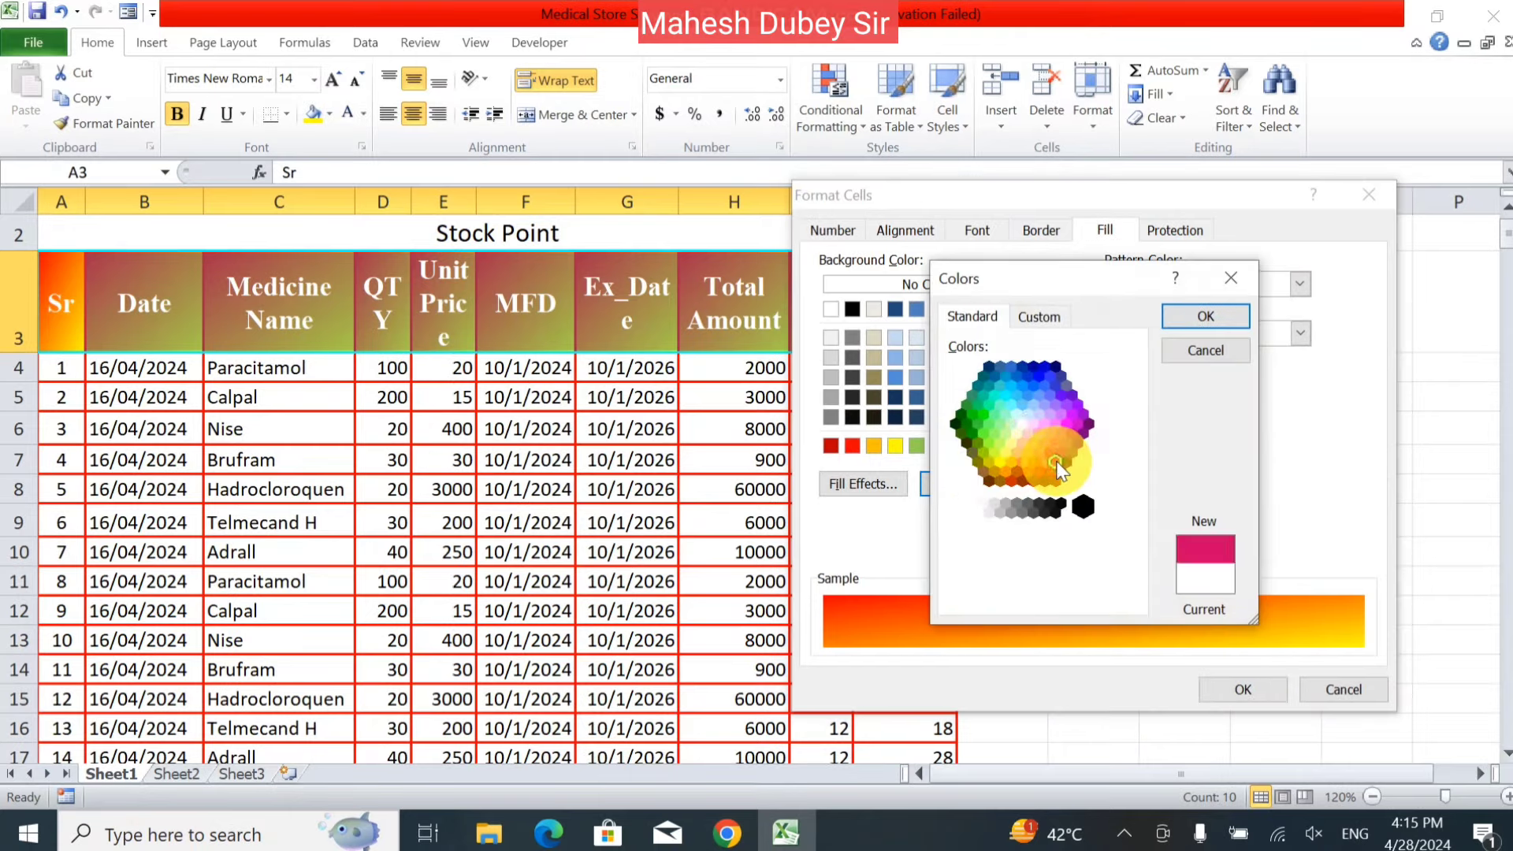
click(1038, 317)
click(965, 378)
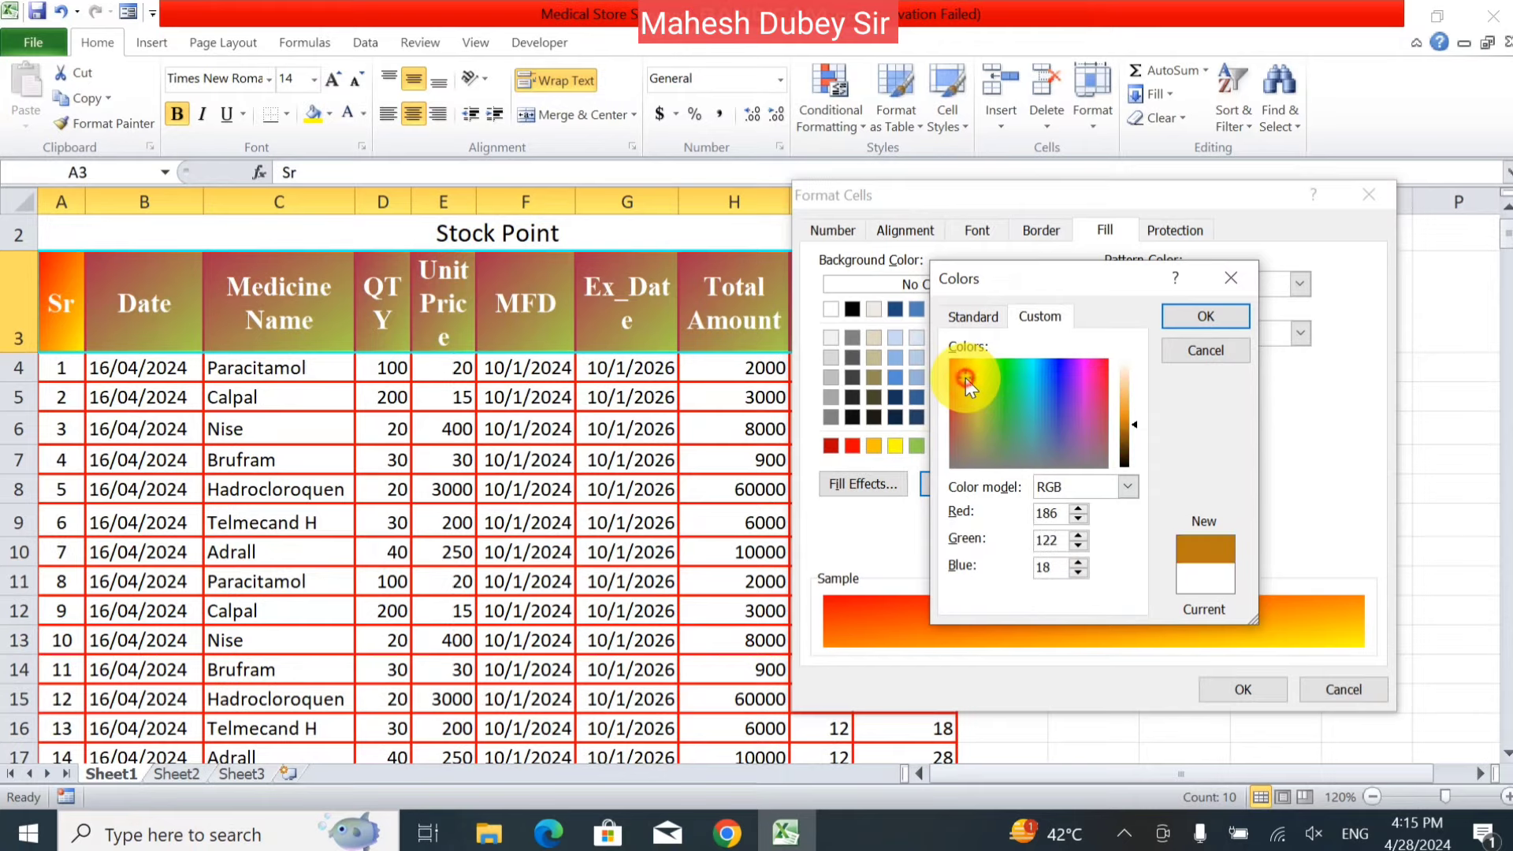
click(1227, 317)
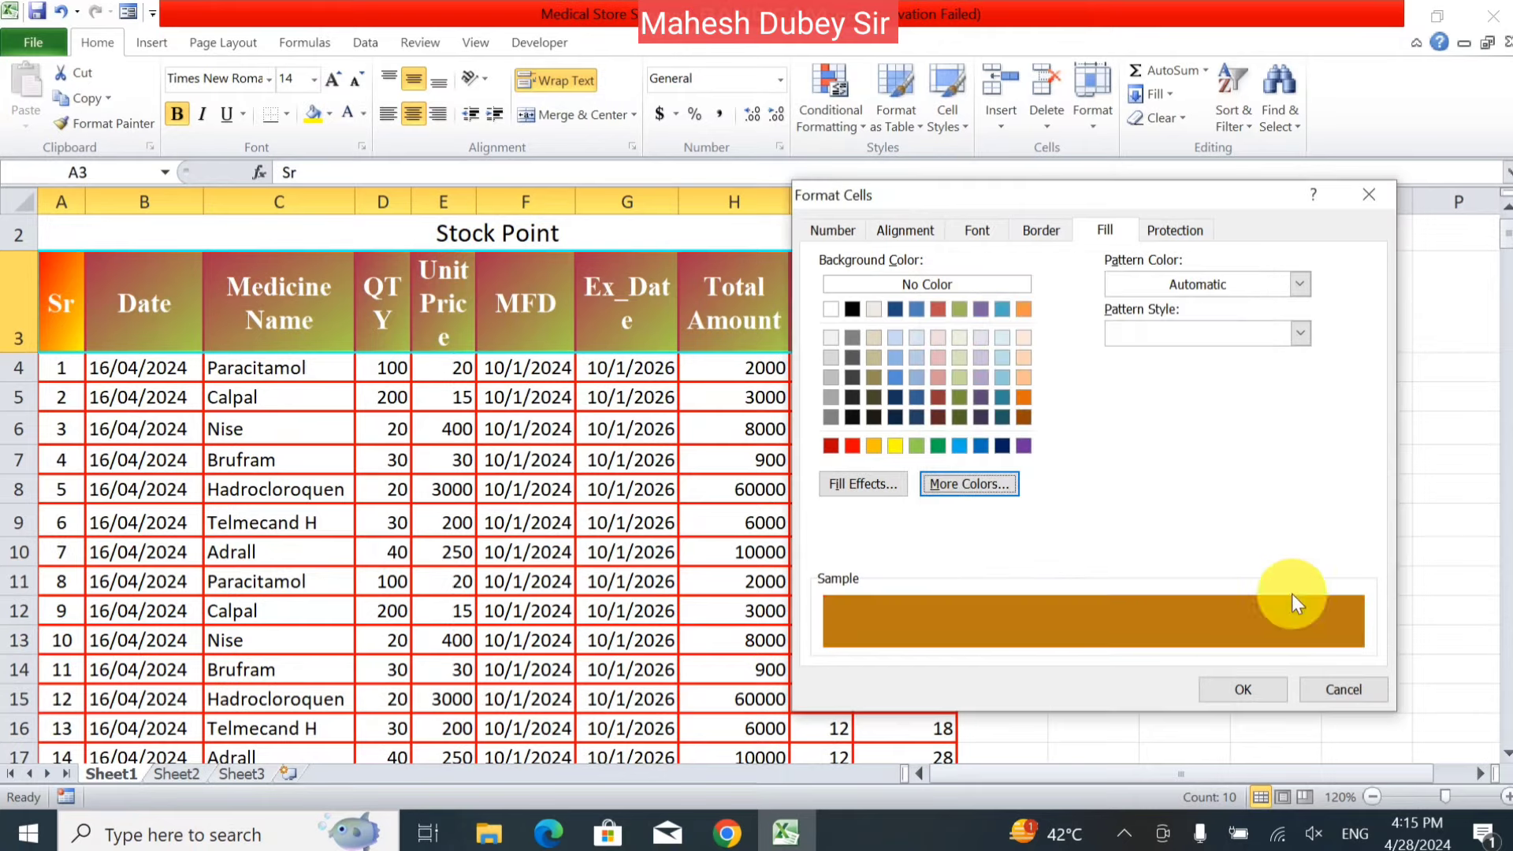
click(1248, 692)
click(919, 553)
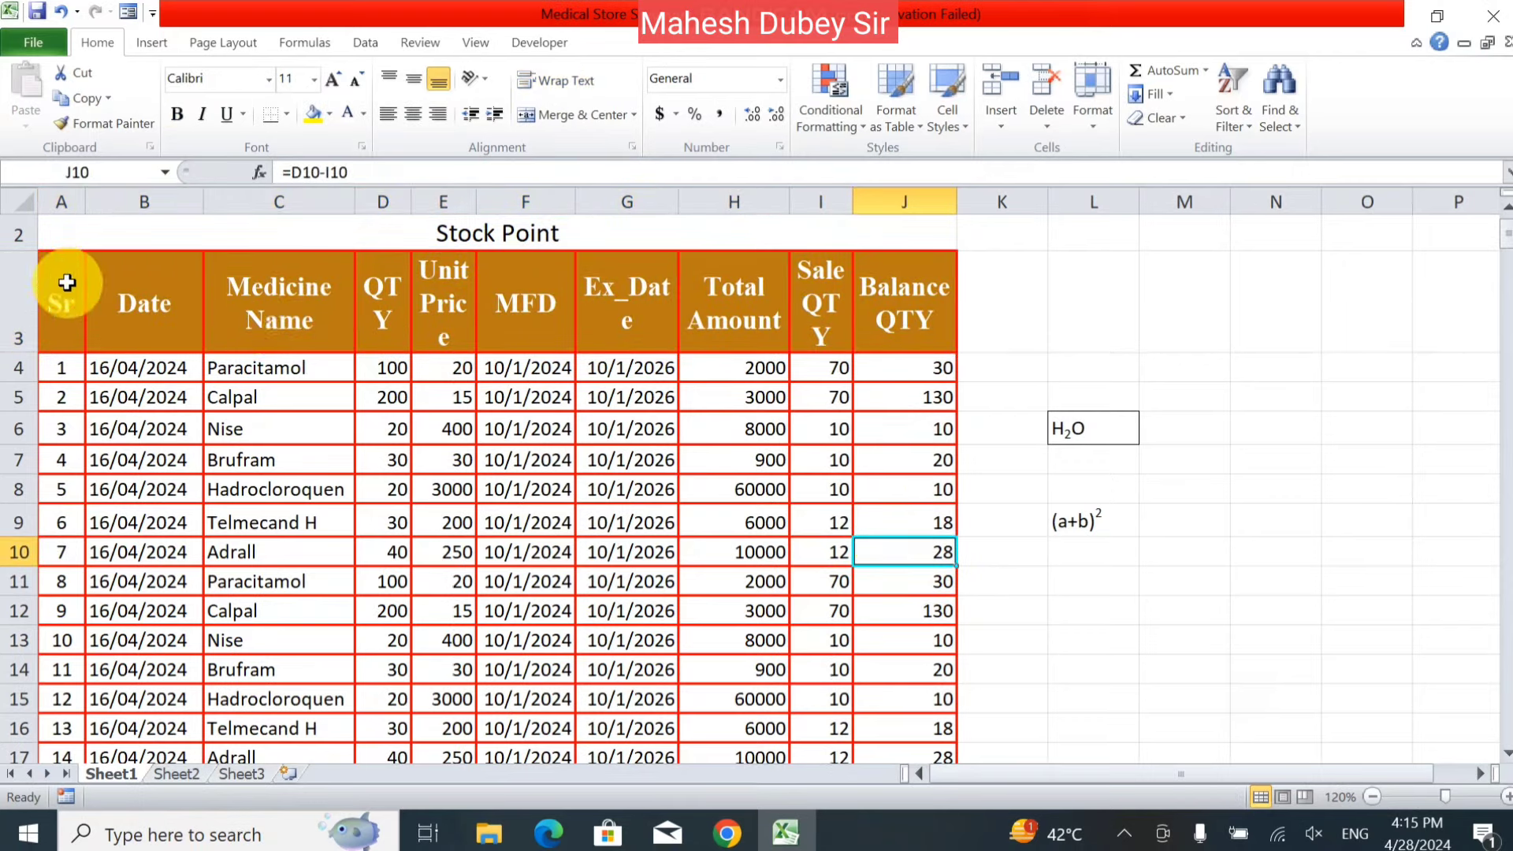
Step: Try the Locked and Hidden protection options for header row A3:J3 in Format Cells, applying them with only Locked enabled
drag(64, 284, 917, 285)
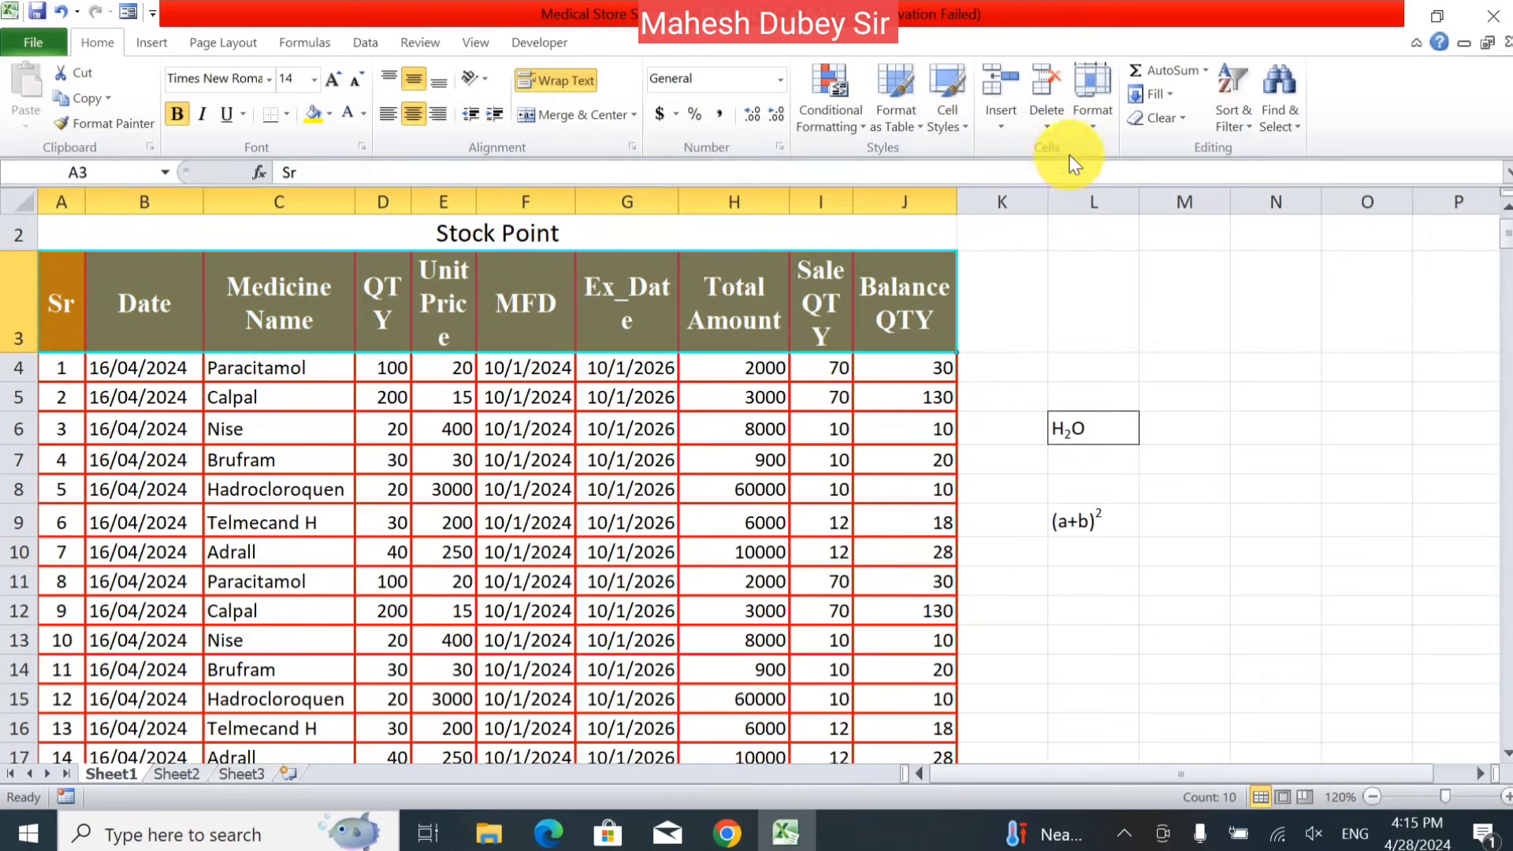
click(1093, 126)
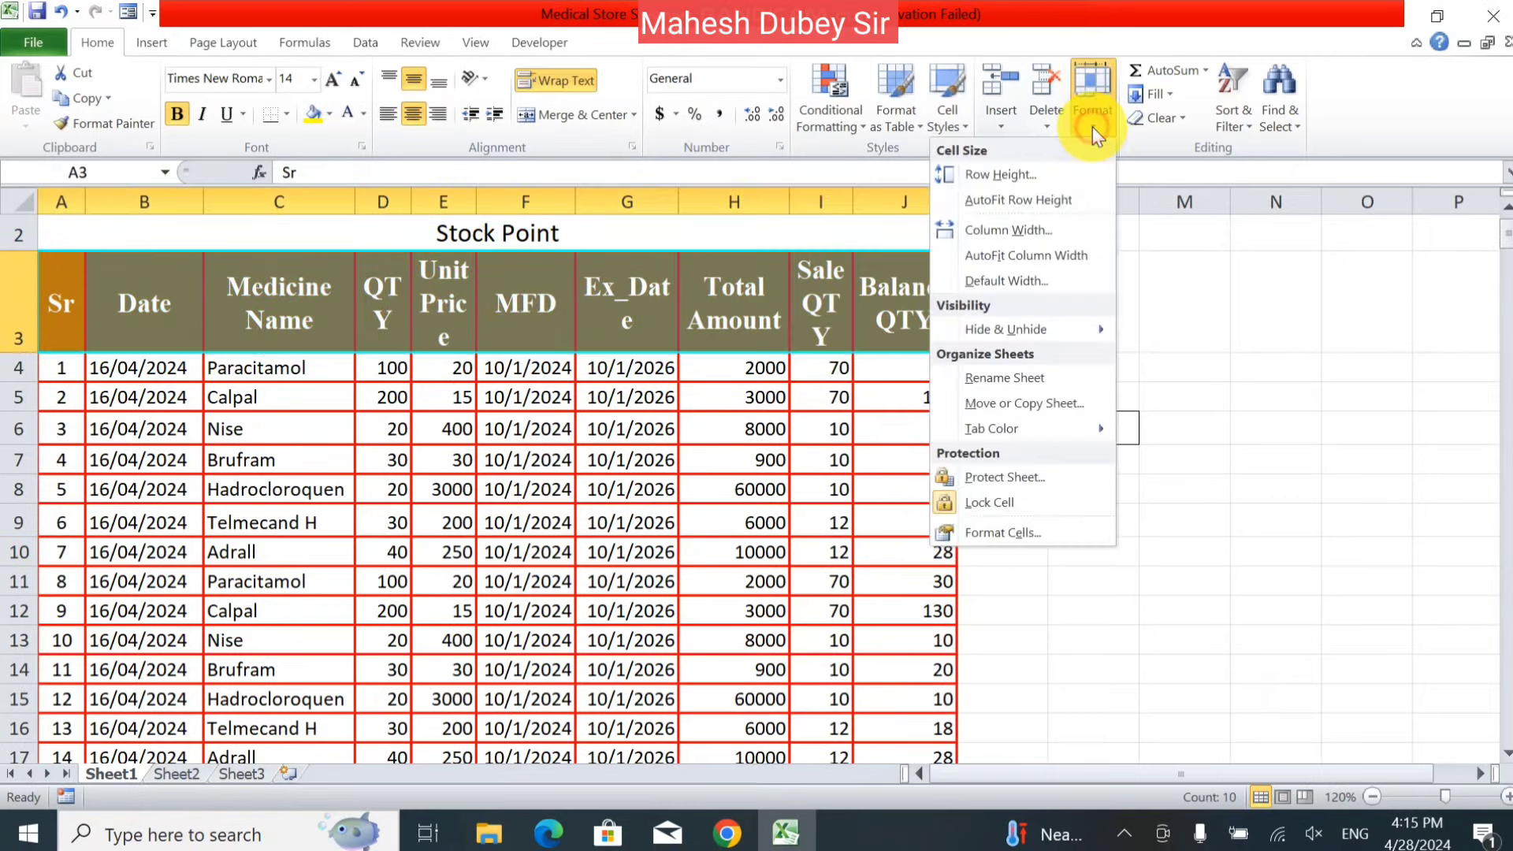
click(1058, 530)
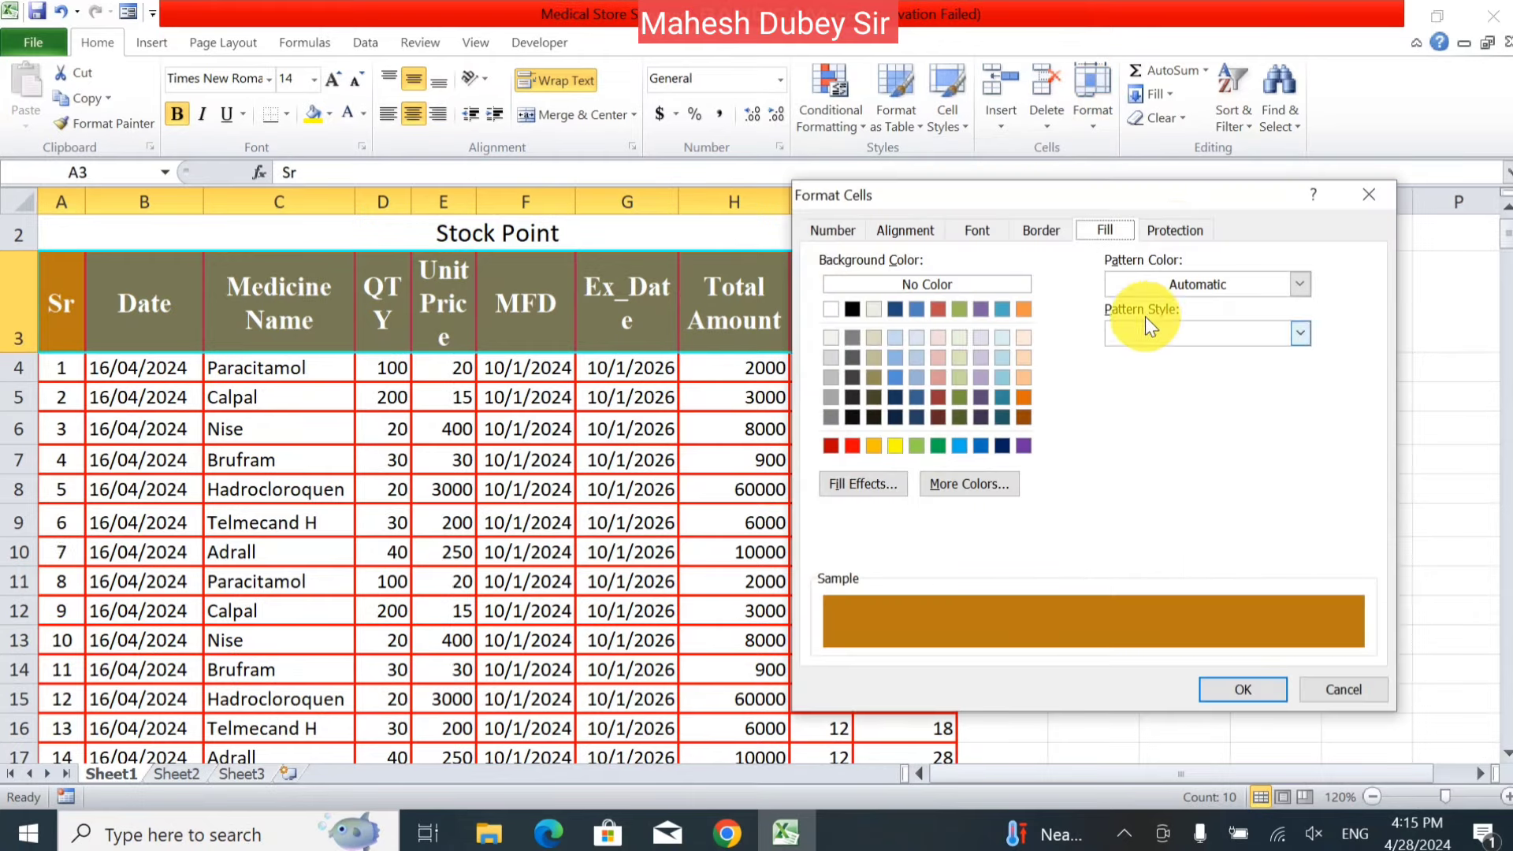
click(1176, 232)
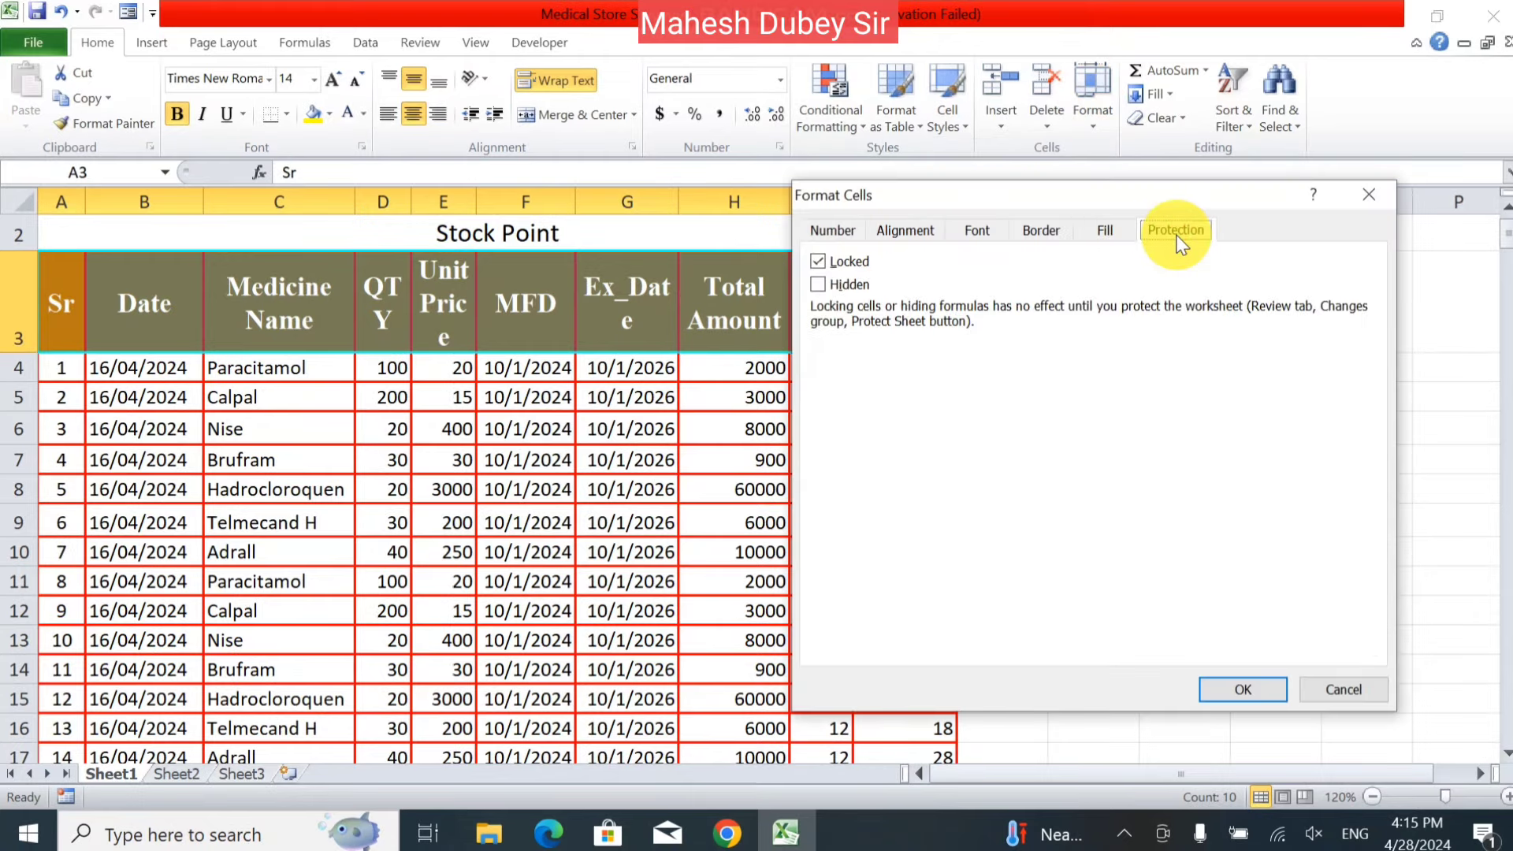
click(841, 268)
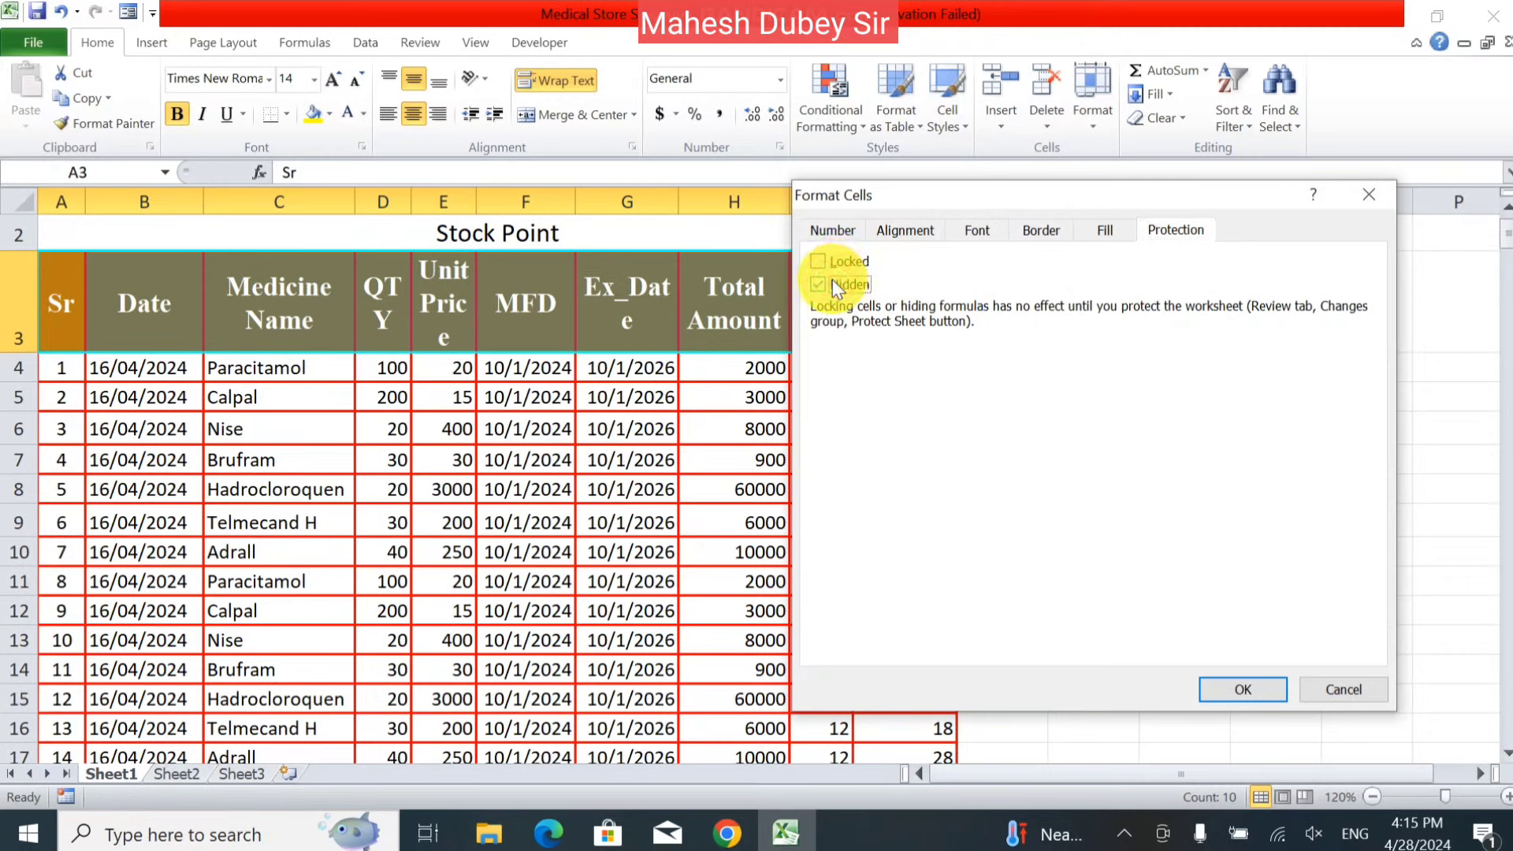
click(829, 263)
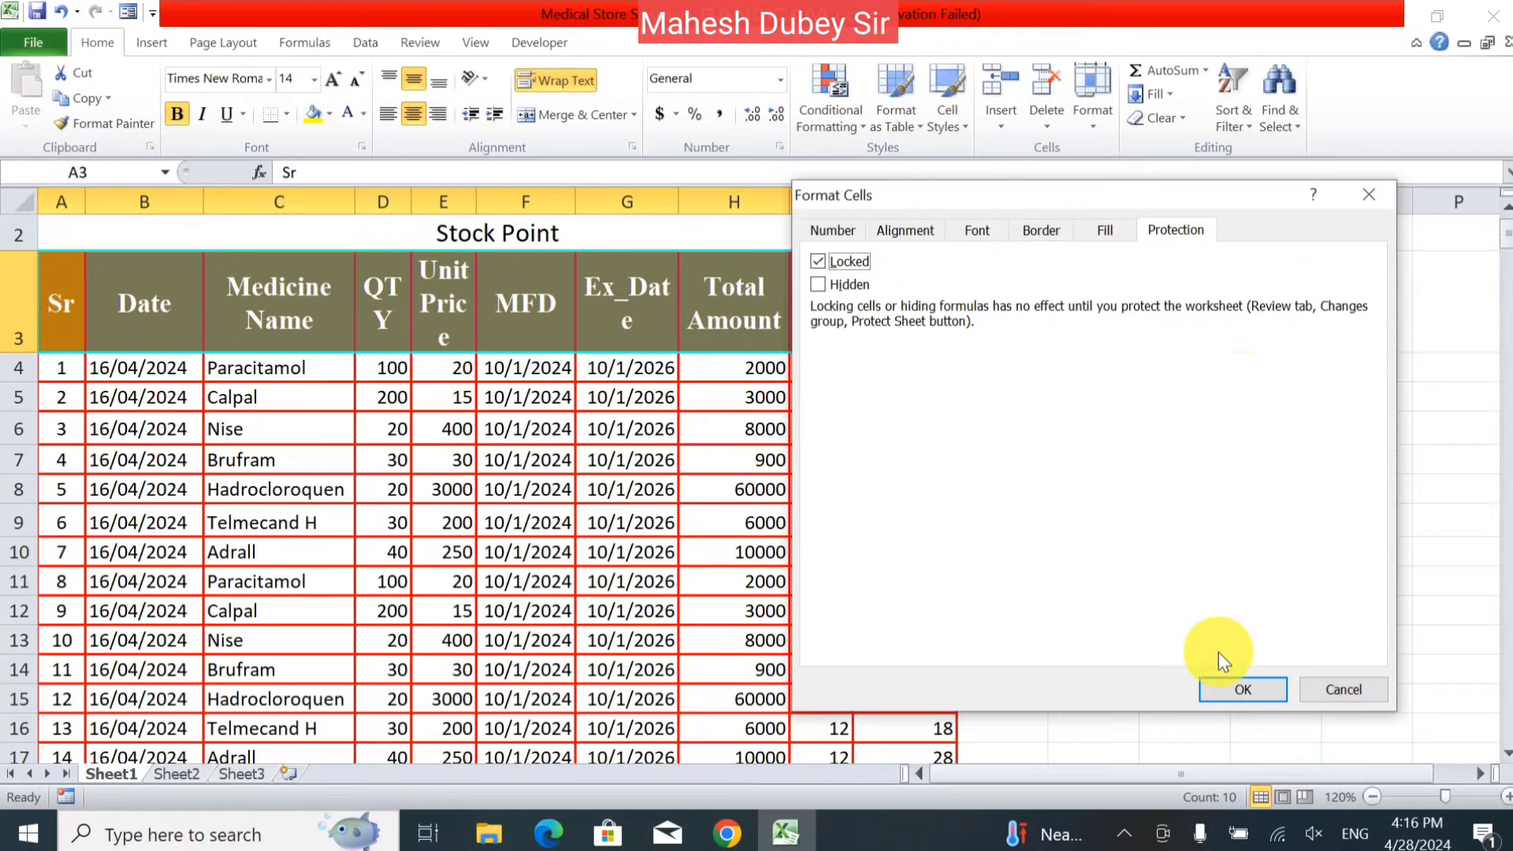
click(1218, 684)
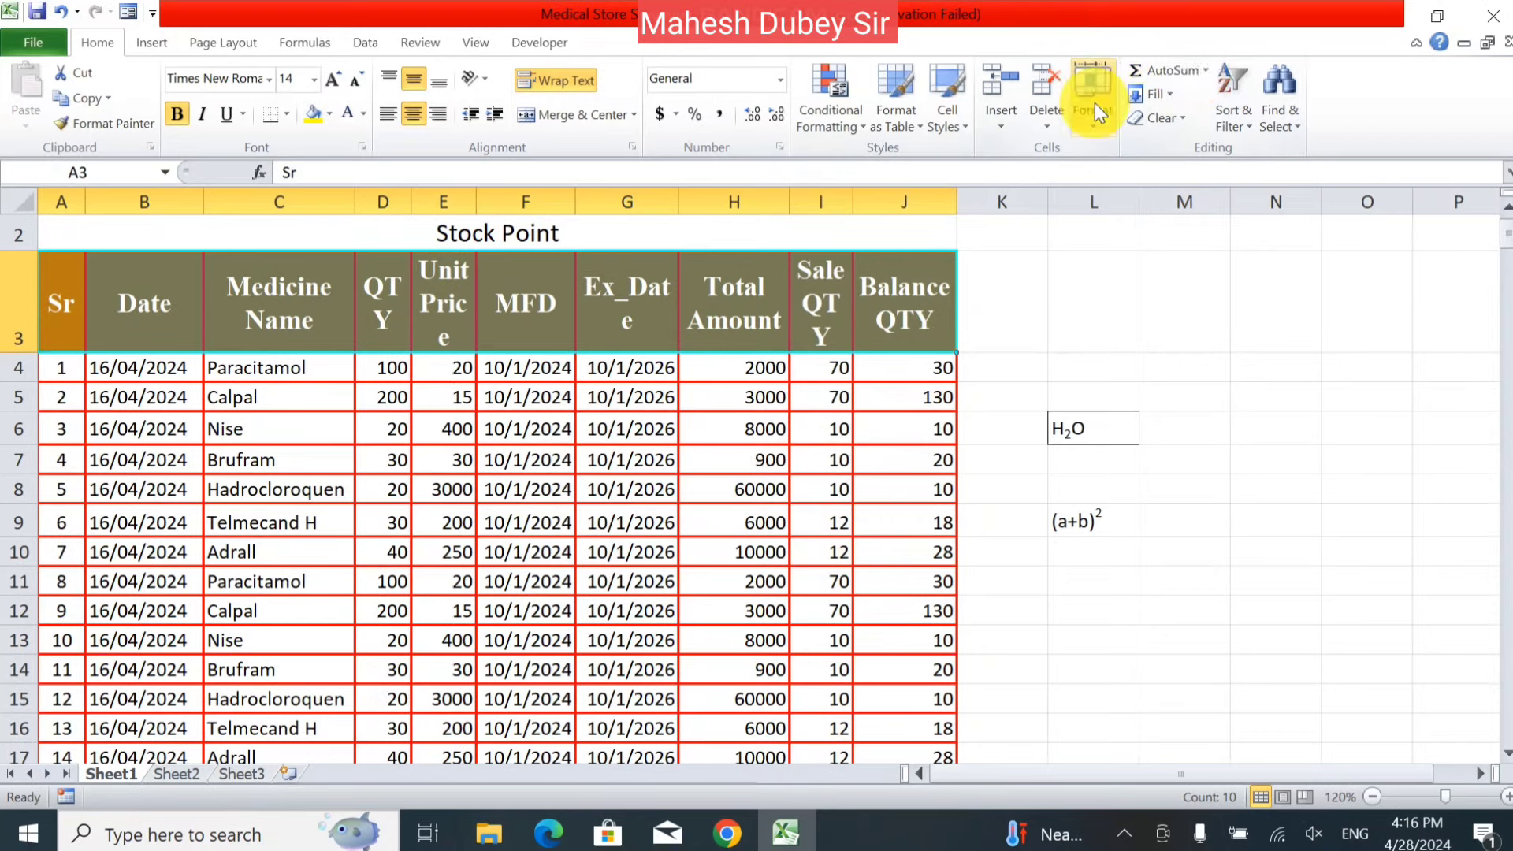
click(1205, 73)
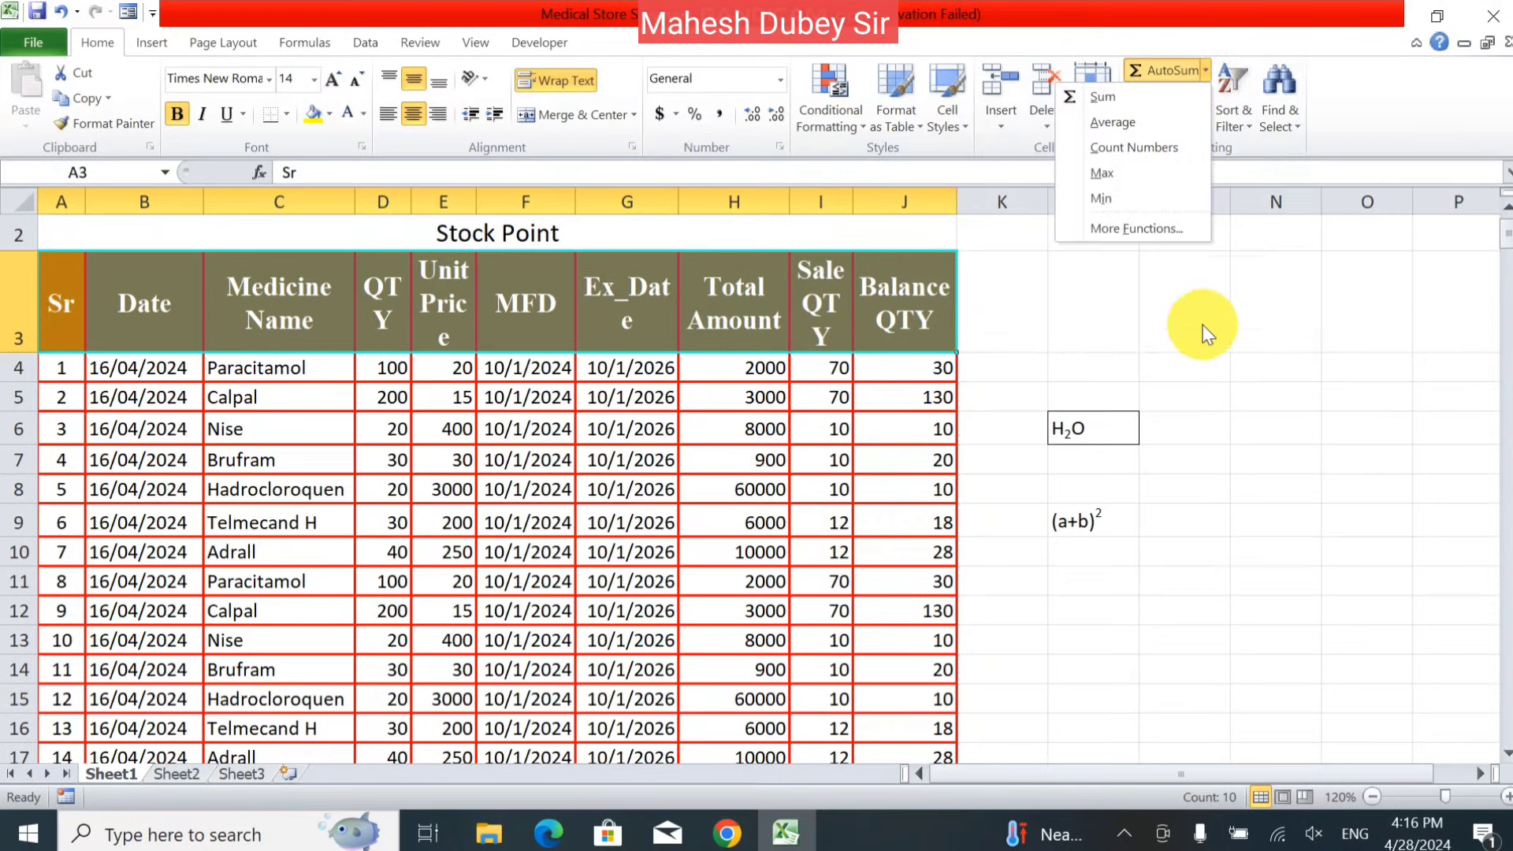
click(1218, 362)
click(1265, 555)
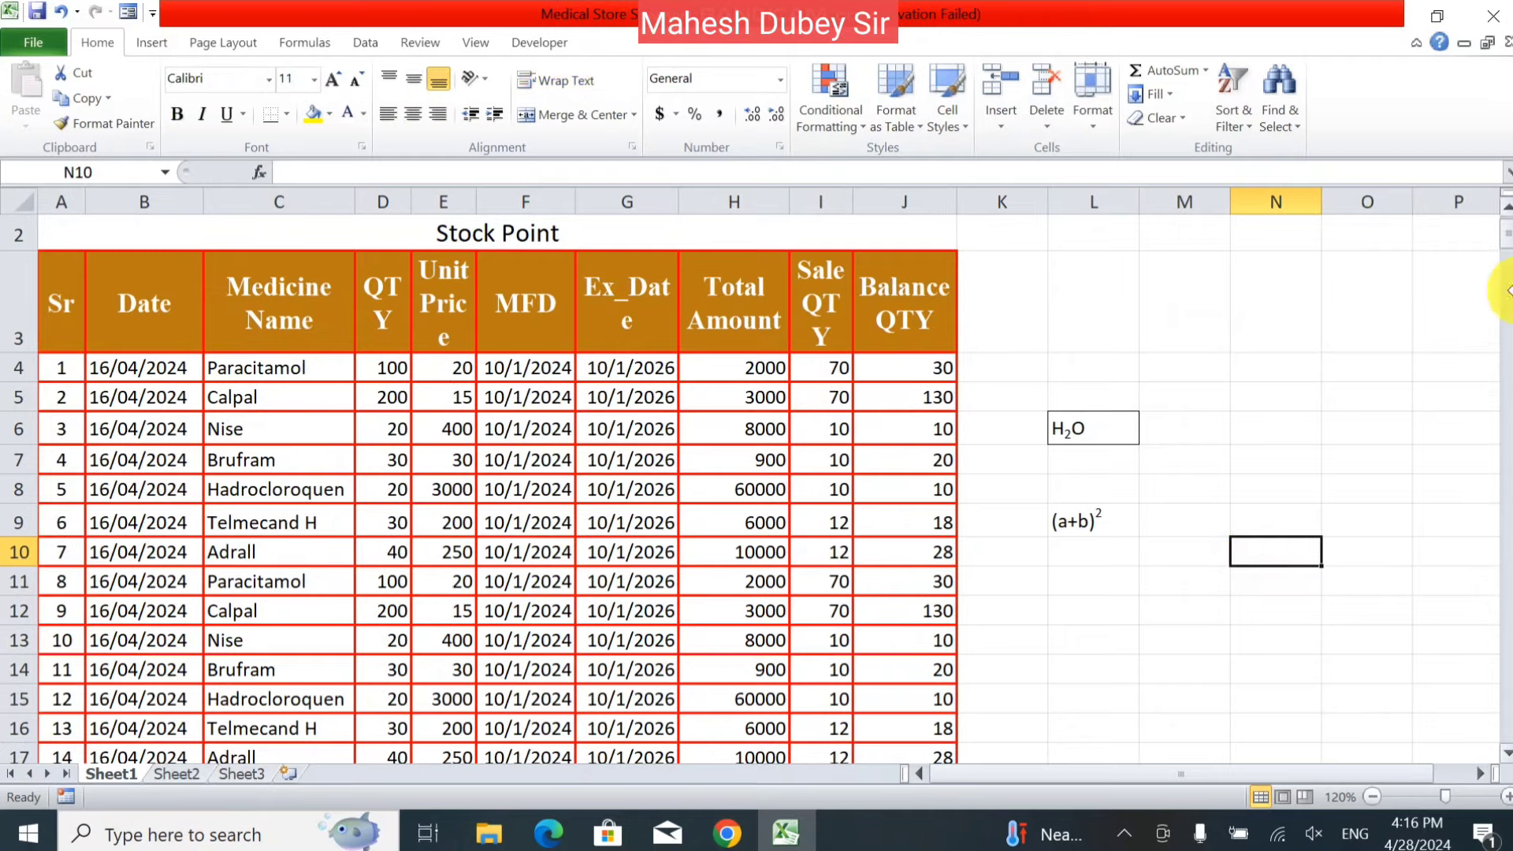
Step: Total the Balance QTY values J4:J45 in cell J46 with AutoSum's Sum function, and clear the result
drag(1506, 228, 1506, 288)
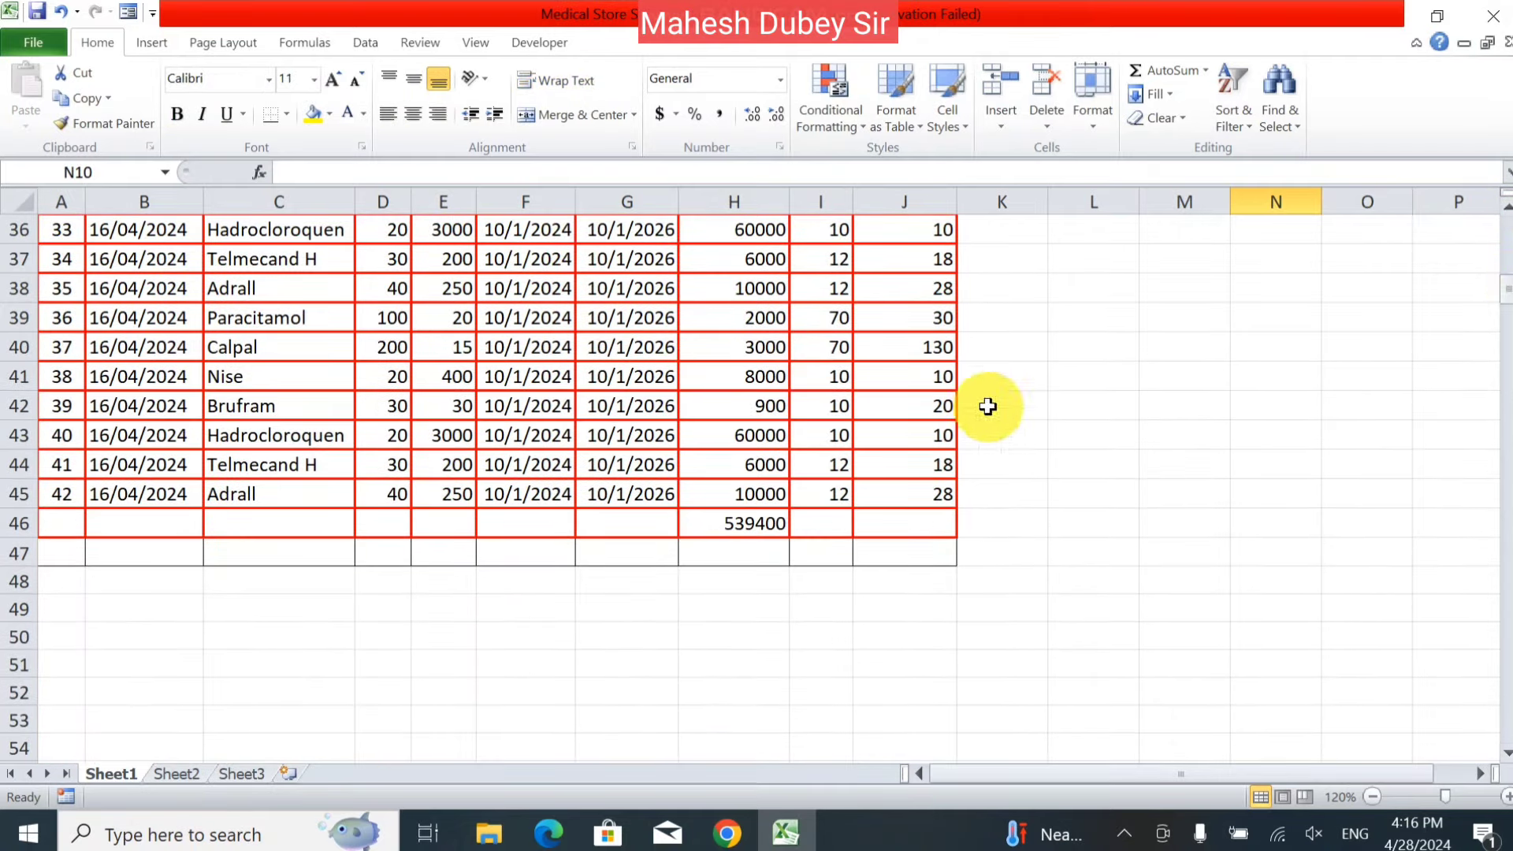
click(910, 528)
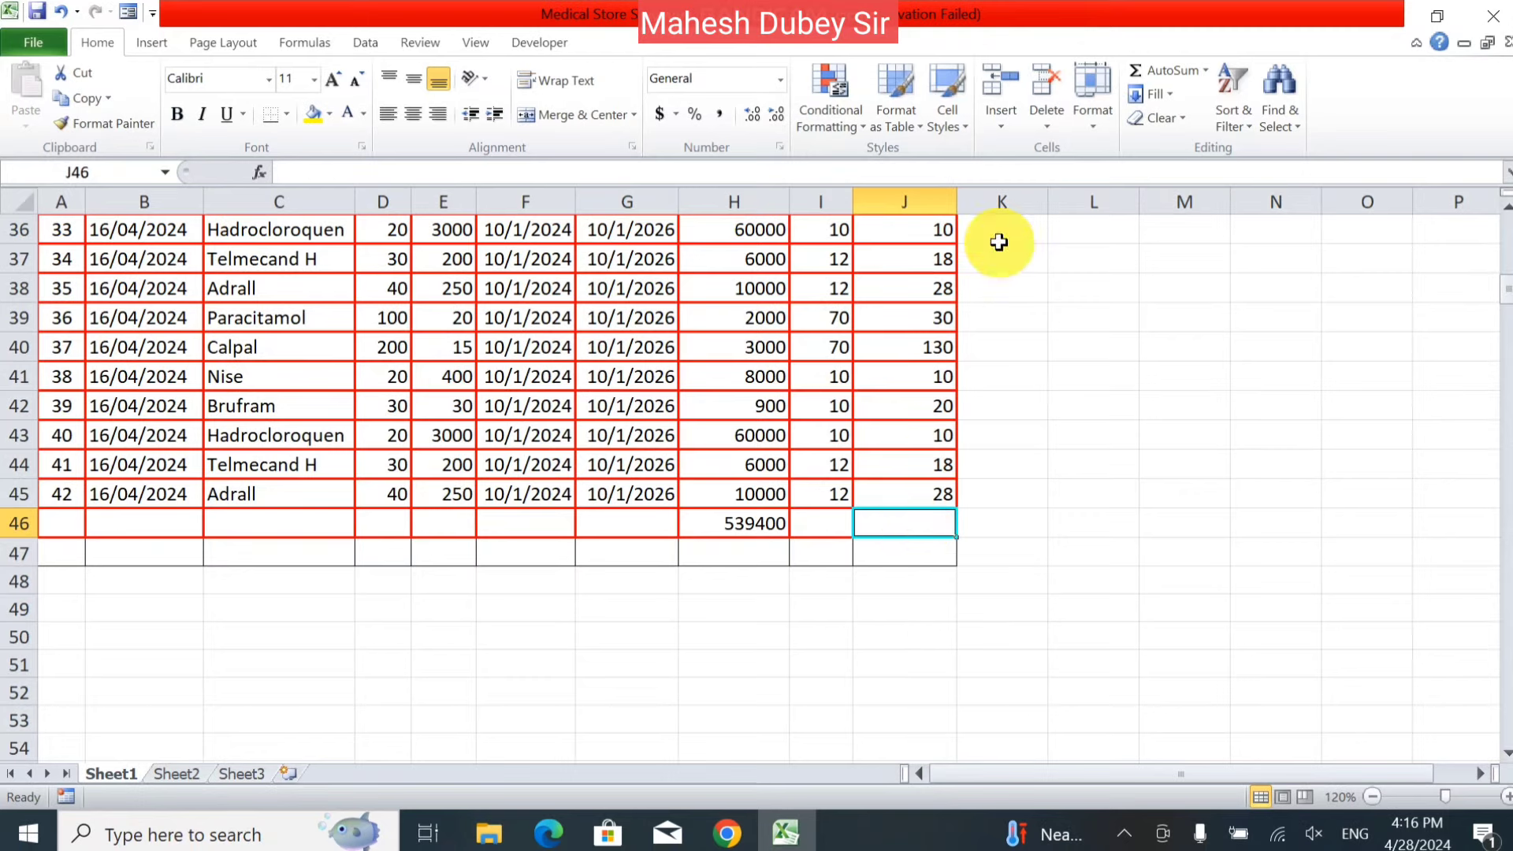
click(1203, 64)
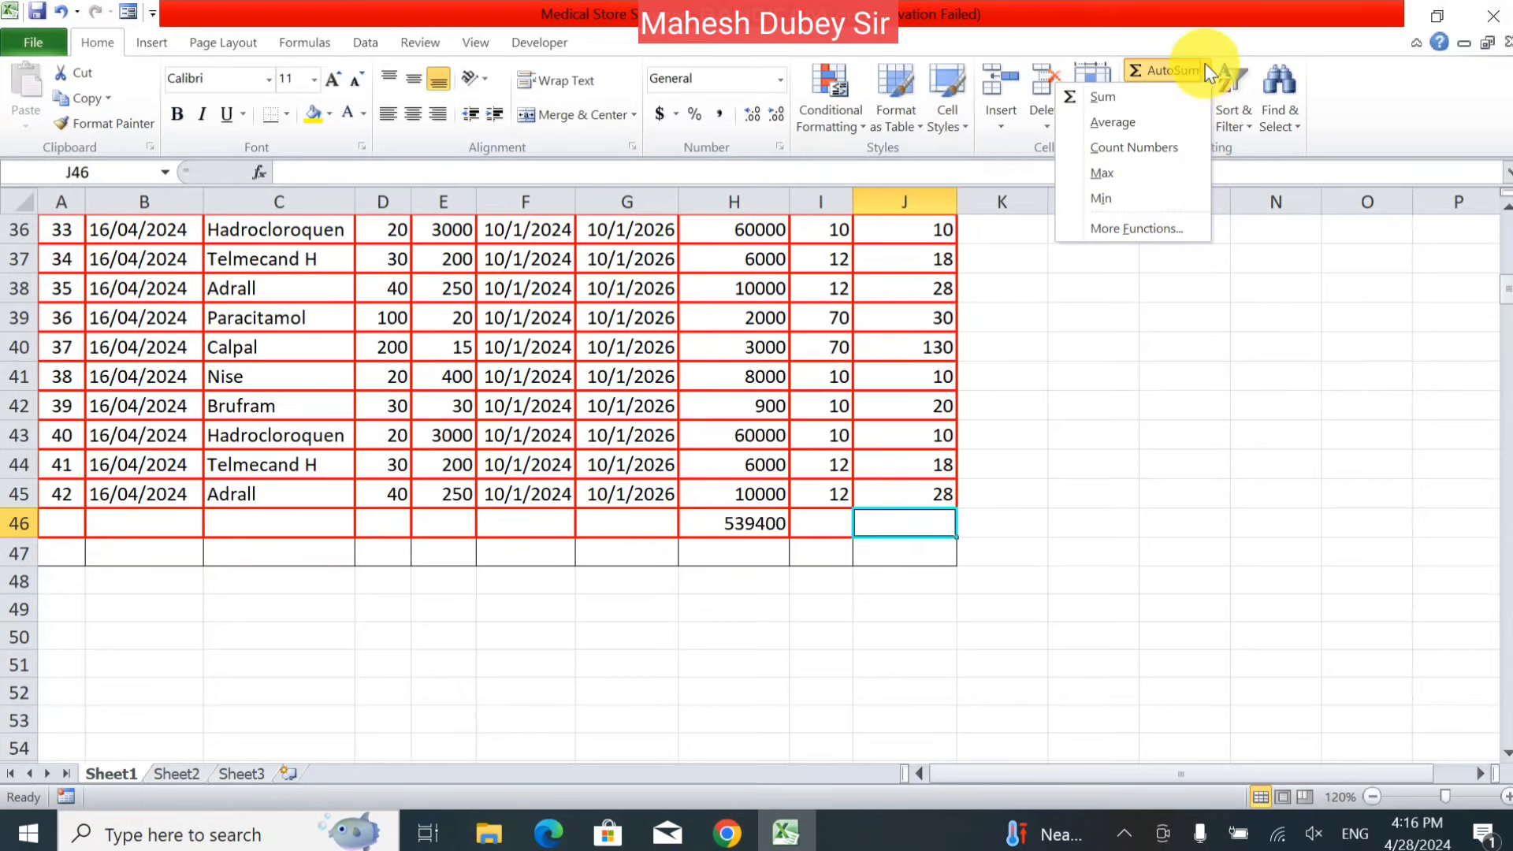
click(1156, 97)
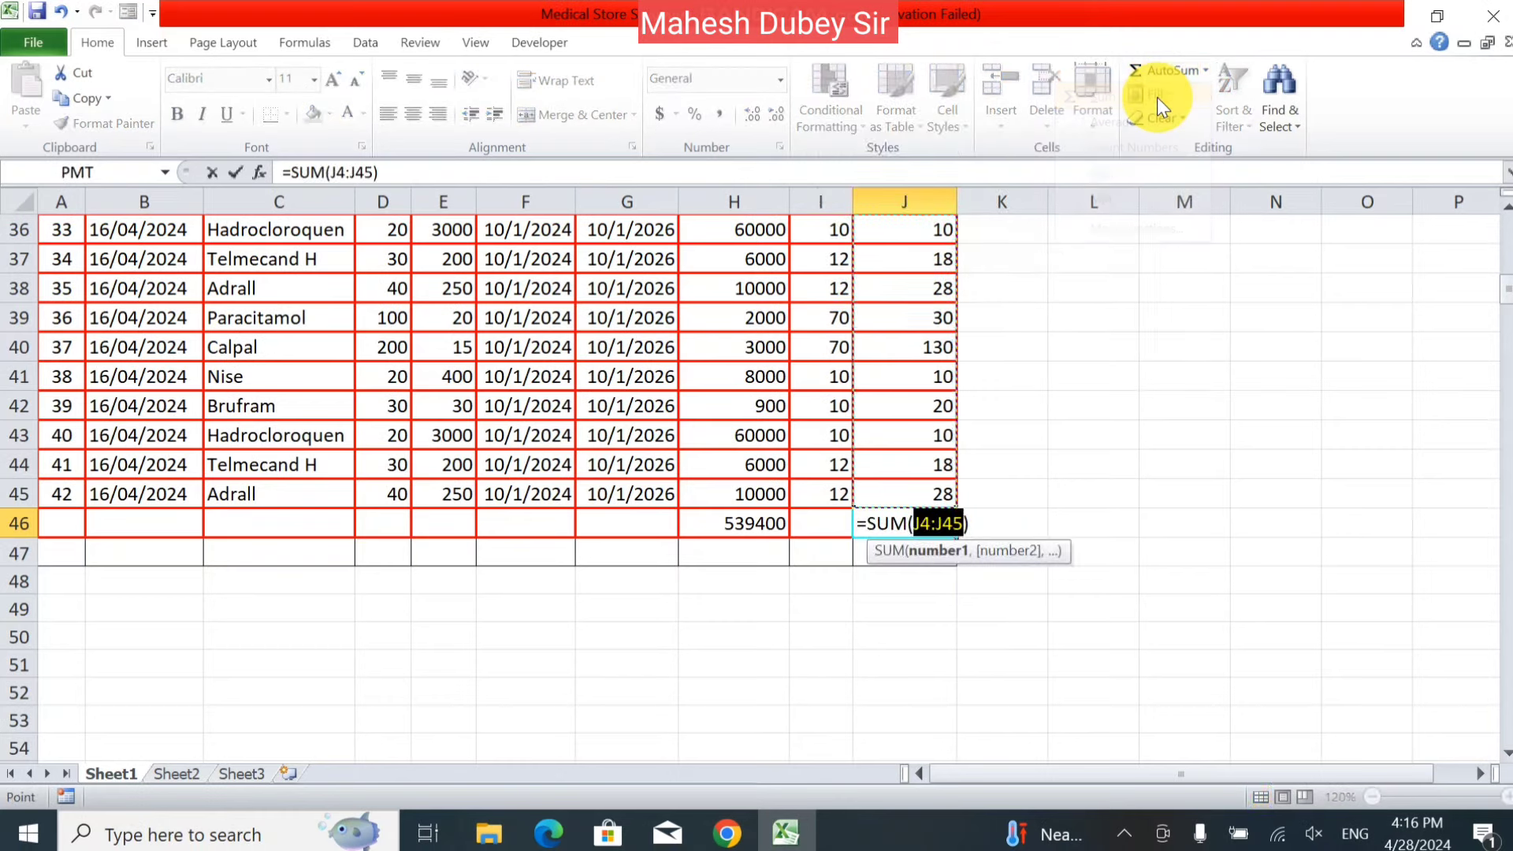
key(Return)
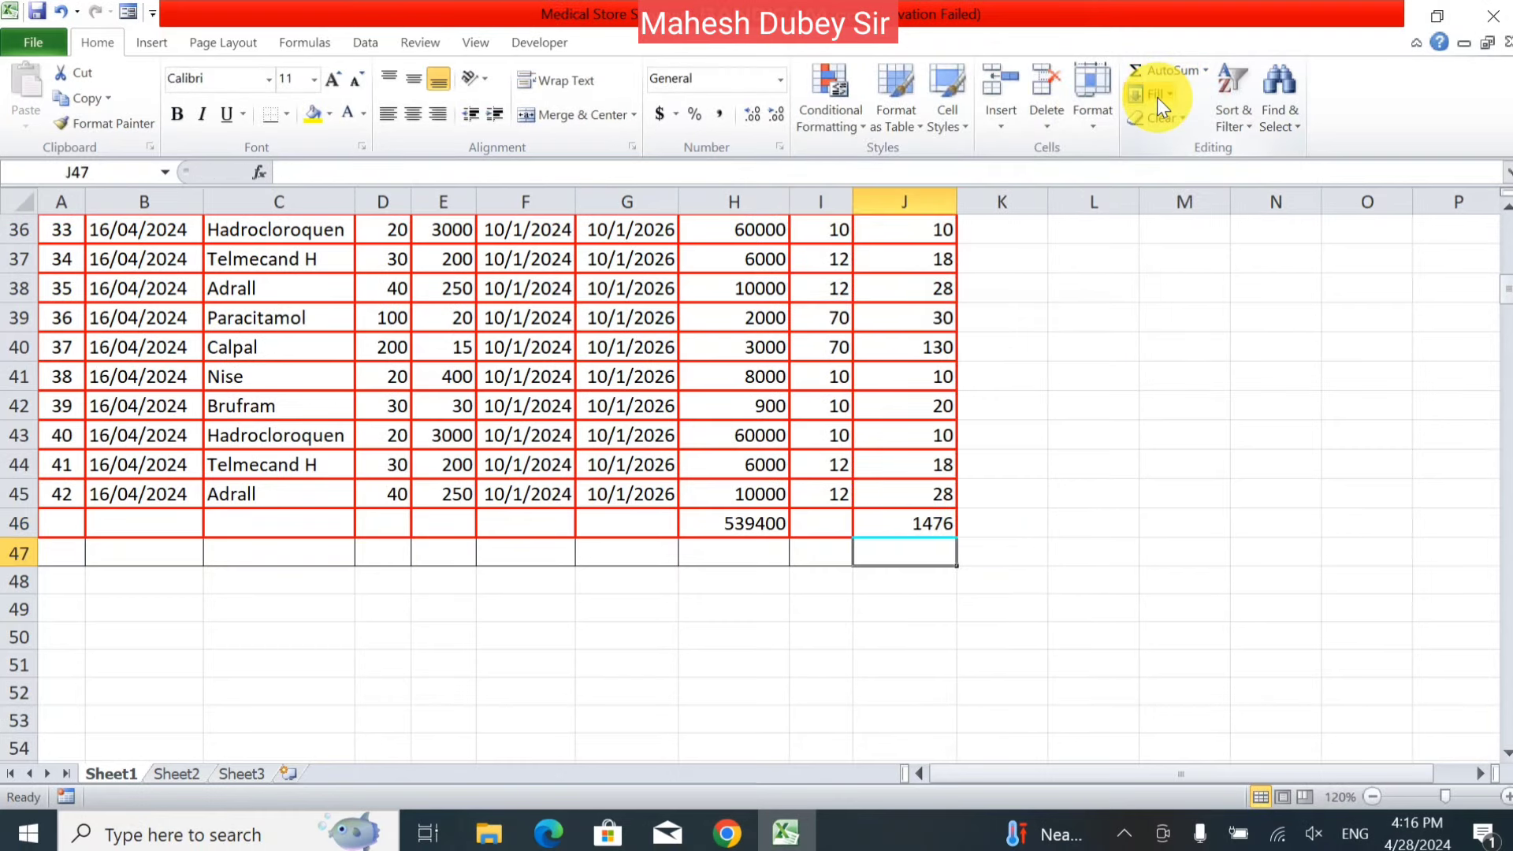
click(897, 531)
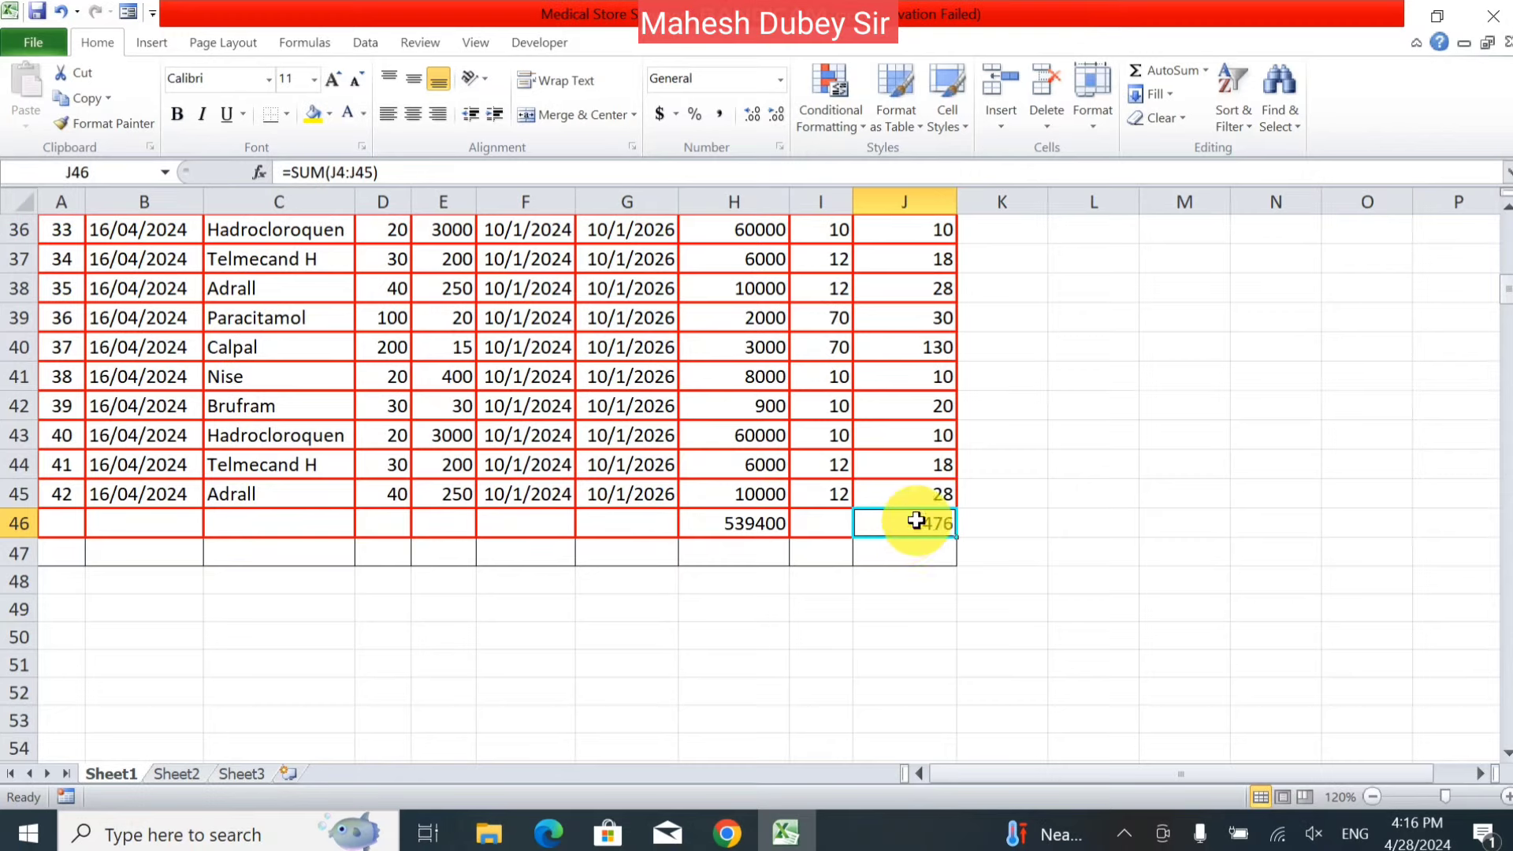
key(Delete)
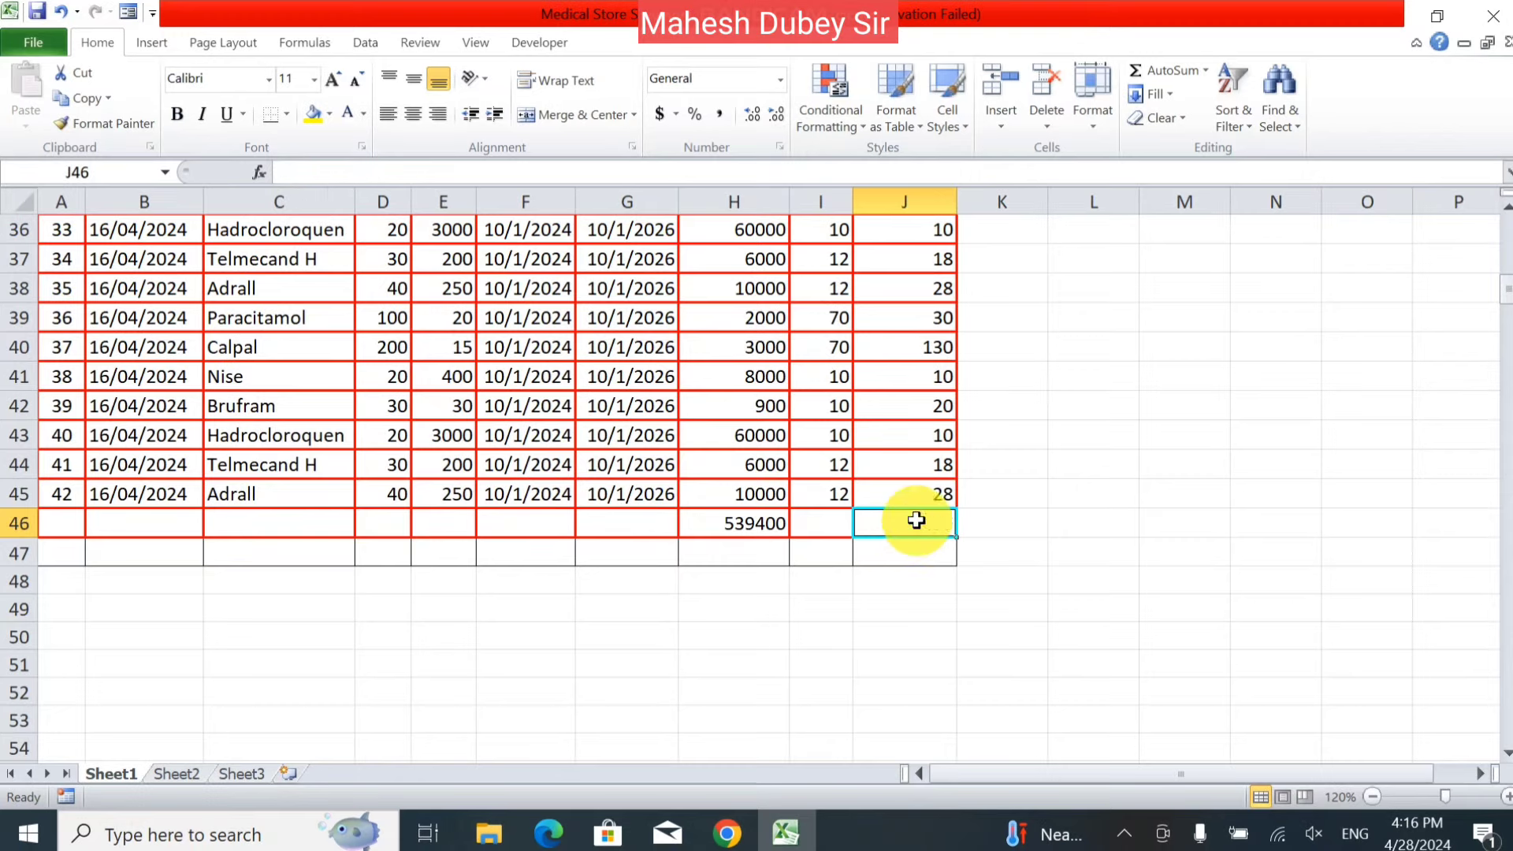
Step: Calculate the average of the Balance QTY values J4:J45 in cell J46 with AutoSum, and clear the result
click(1206, 71)
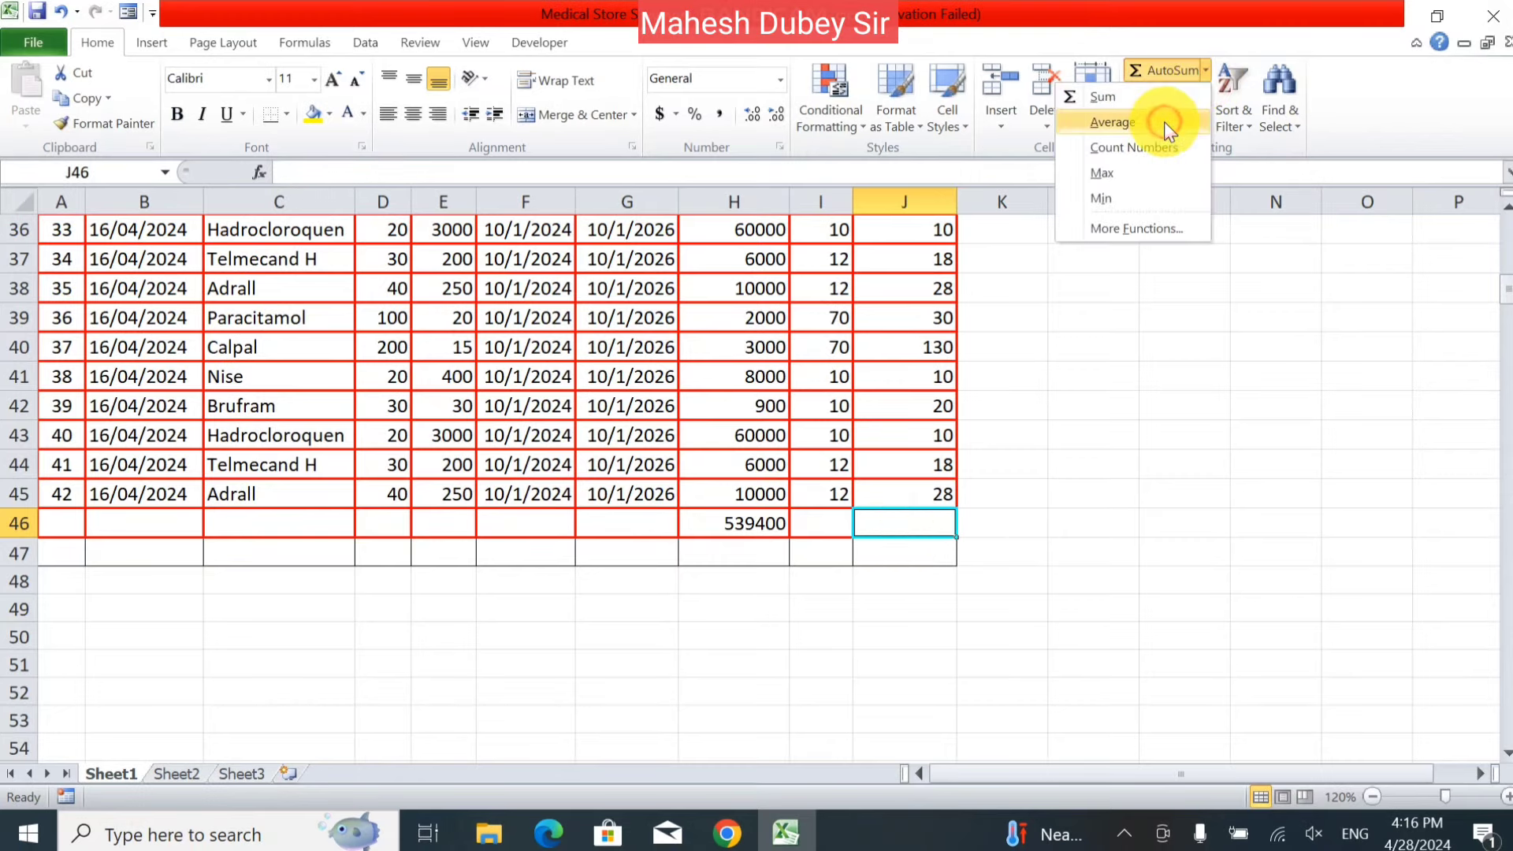
click(1165, 122)
key(Return)
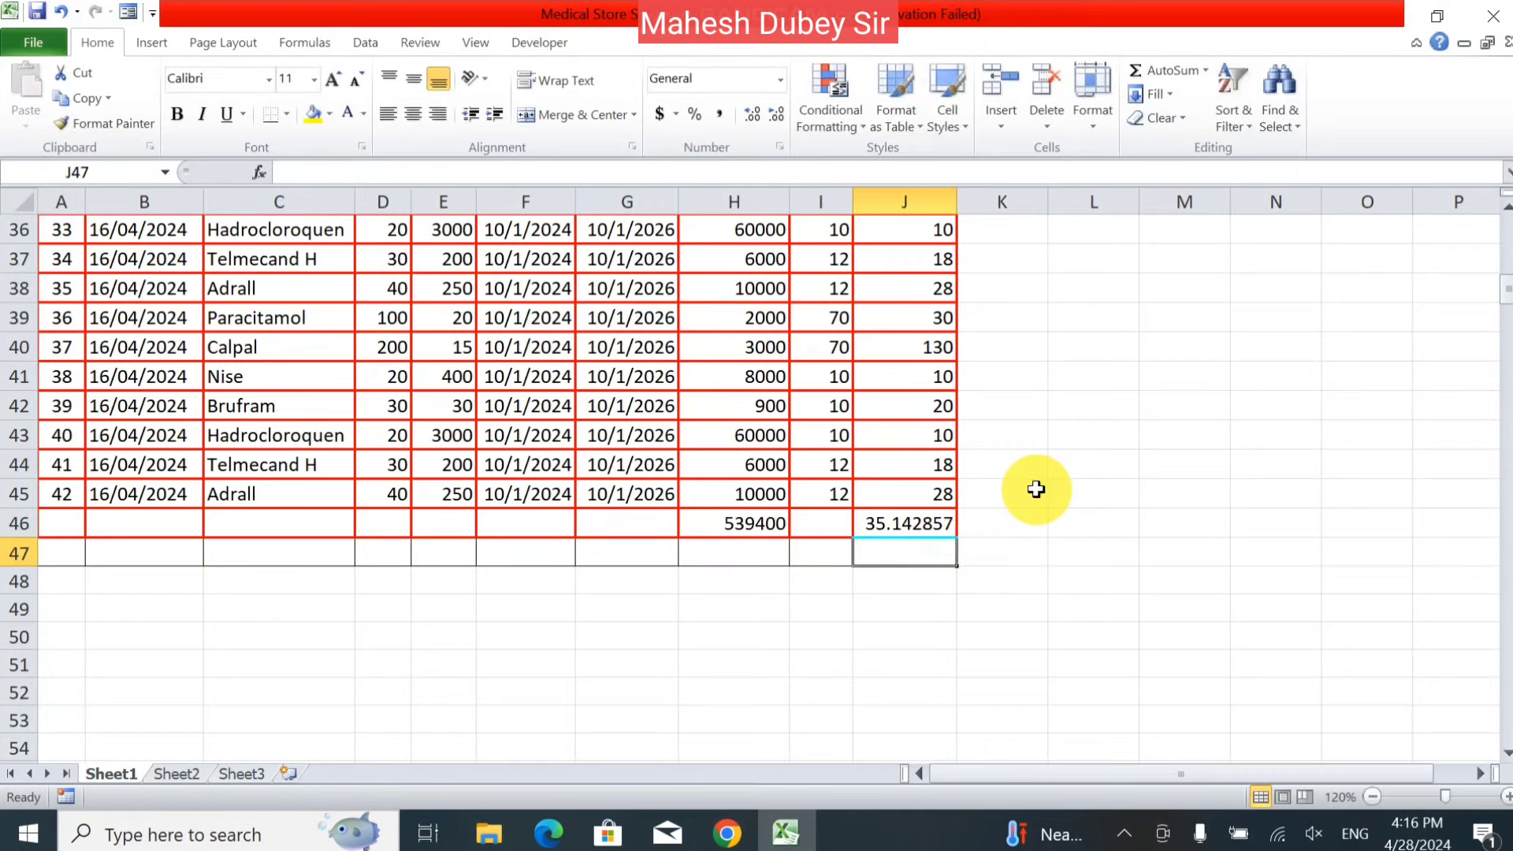
click(931, 529)
key(Delete)
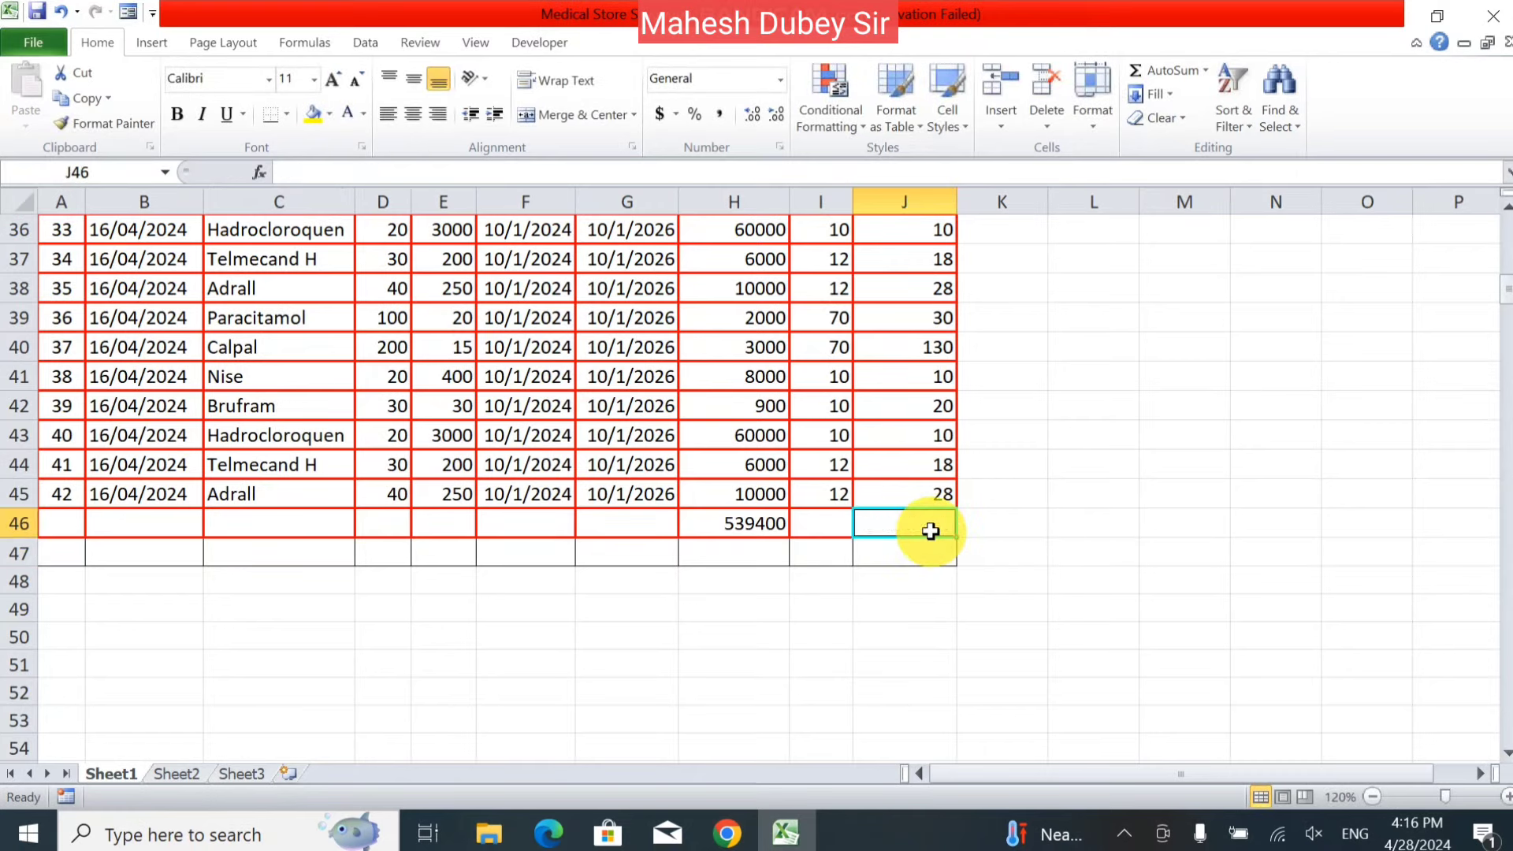
Step: Count the numeric Balance QTY entries J4:J45 in cell J46 with AutoSum's Count Numbers, and clear the result
click(1206, 71)
click(1165, 149)
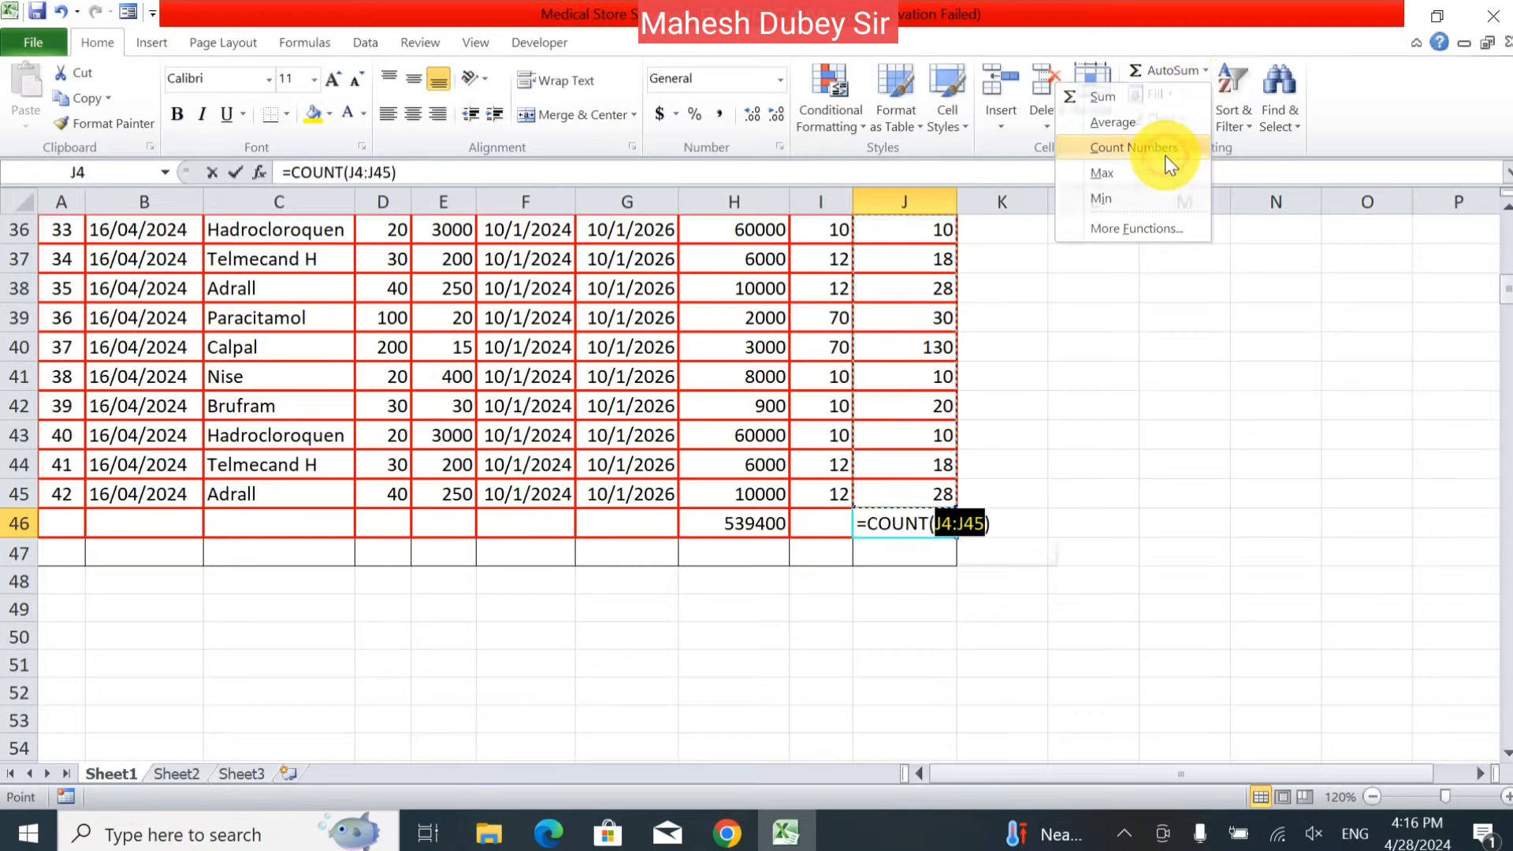
key(Return)
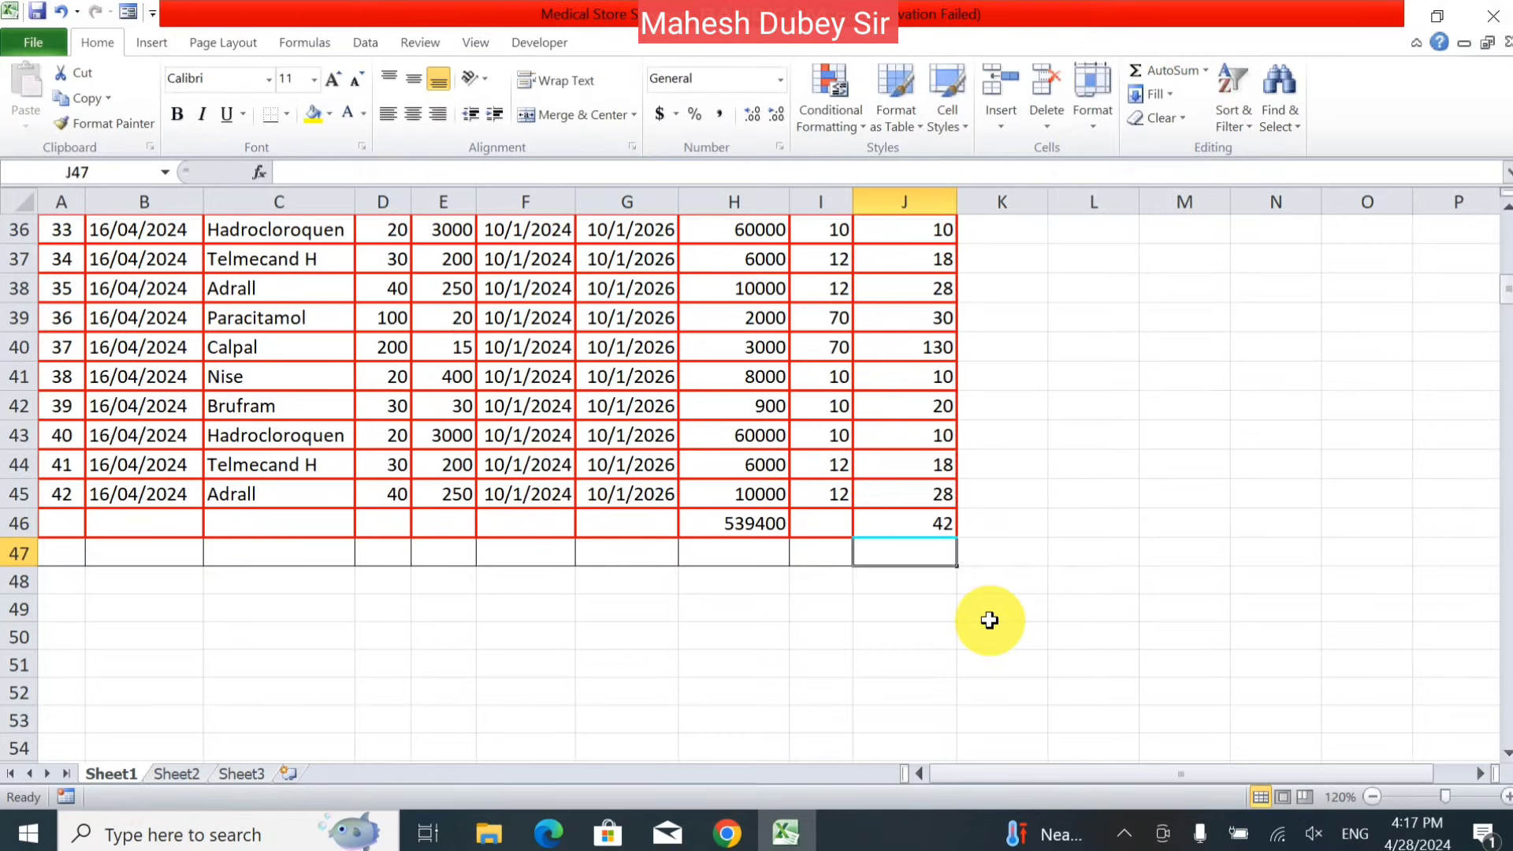
click(927, 530)
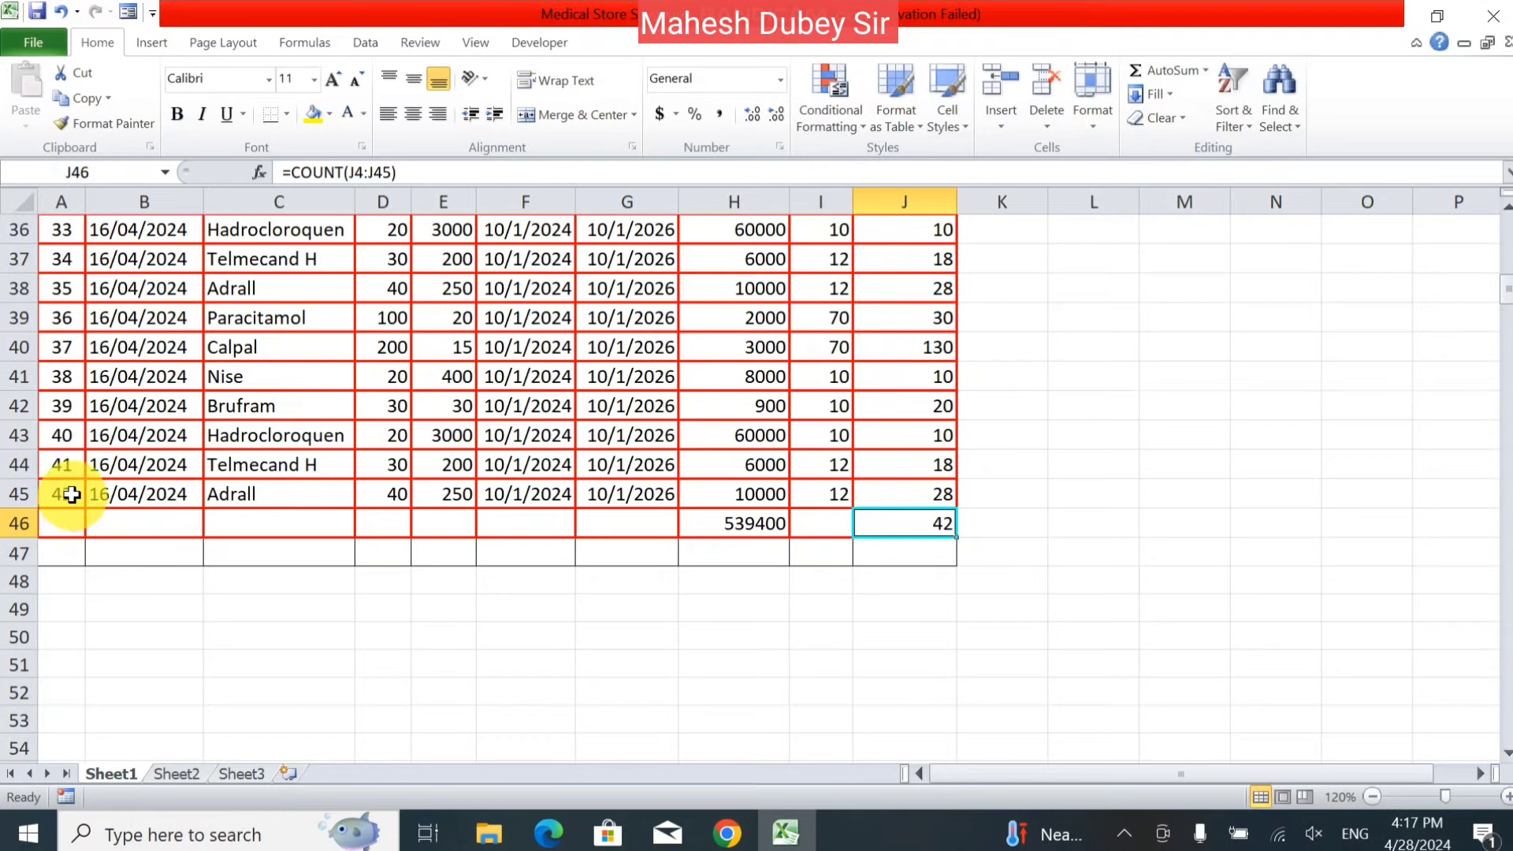
key(Delete)
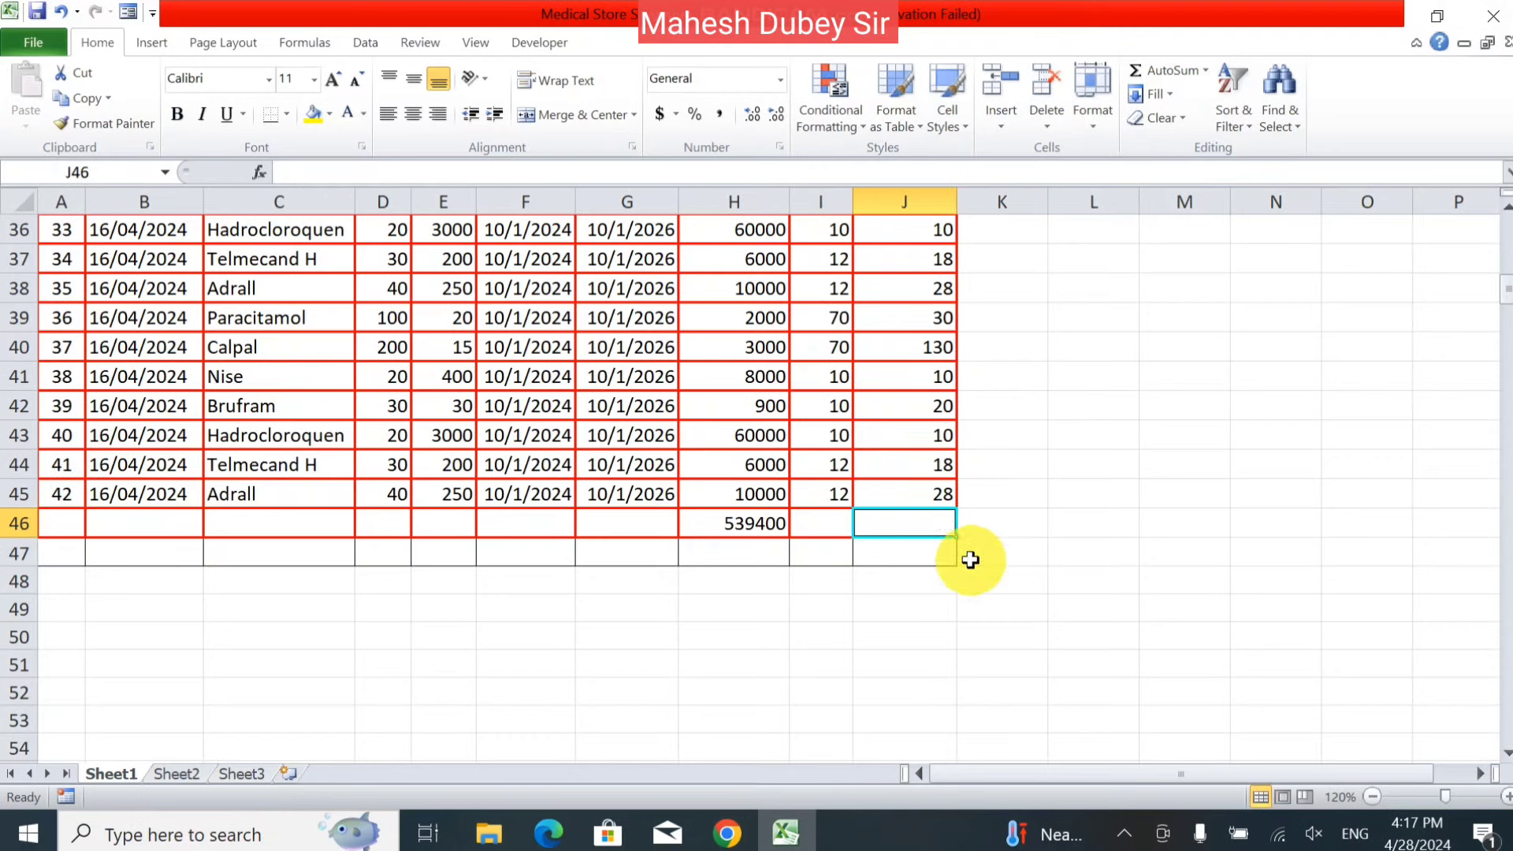
Step: Find the maximum of the Balance QTY values J4:J45 in cell J46 with AutoSum's Max function, and clear the result
click(1206, 71)
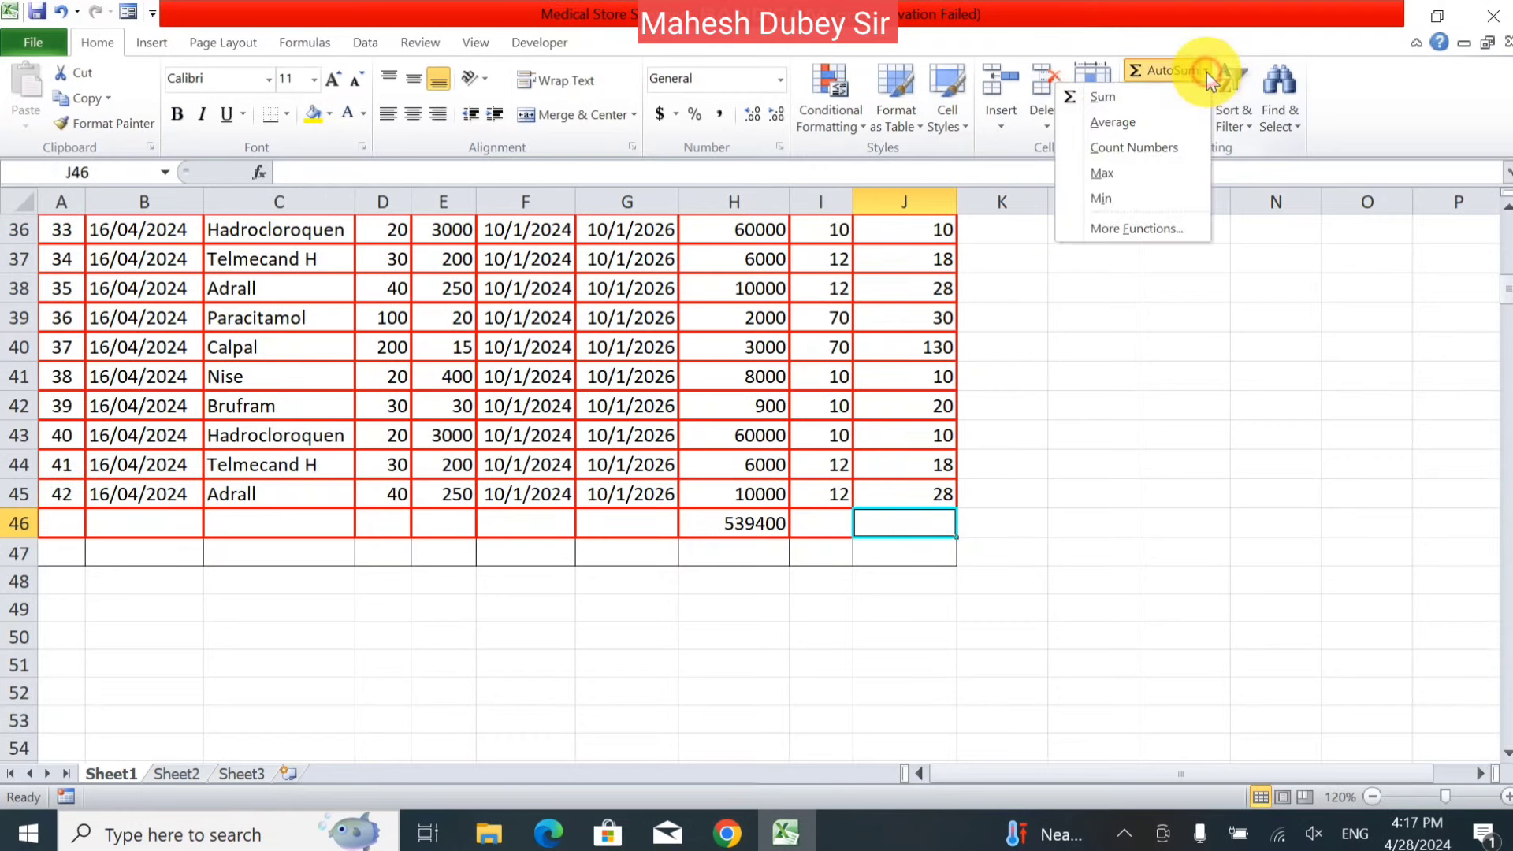
click(1134, 173)
key(Return)
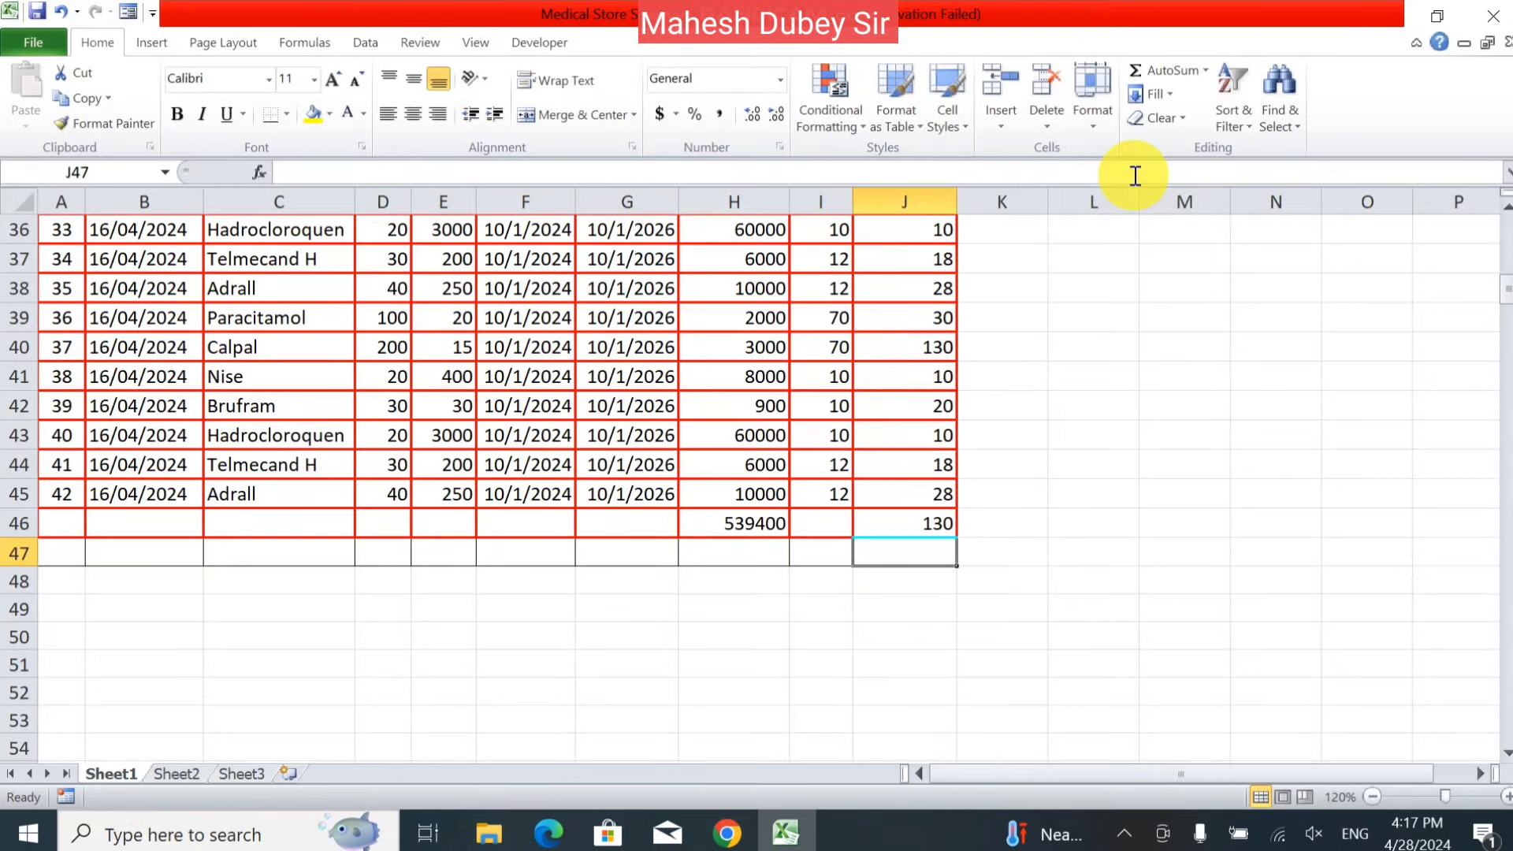
click(923, 524)
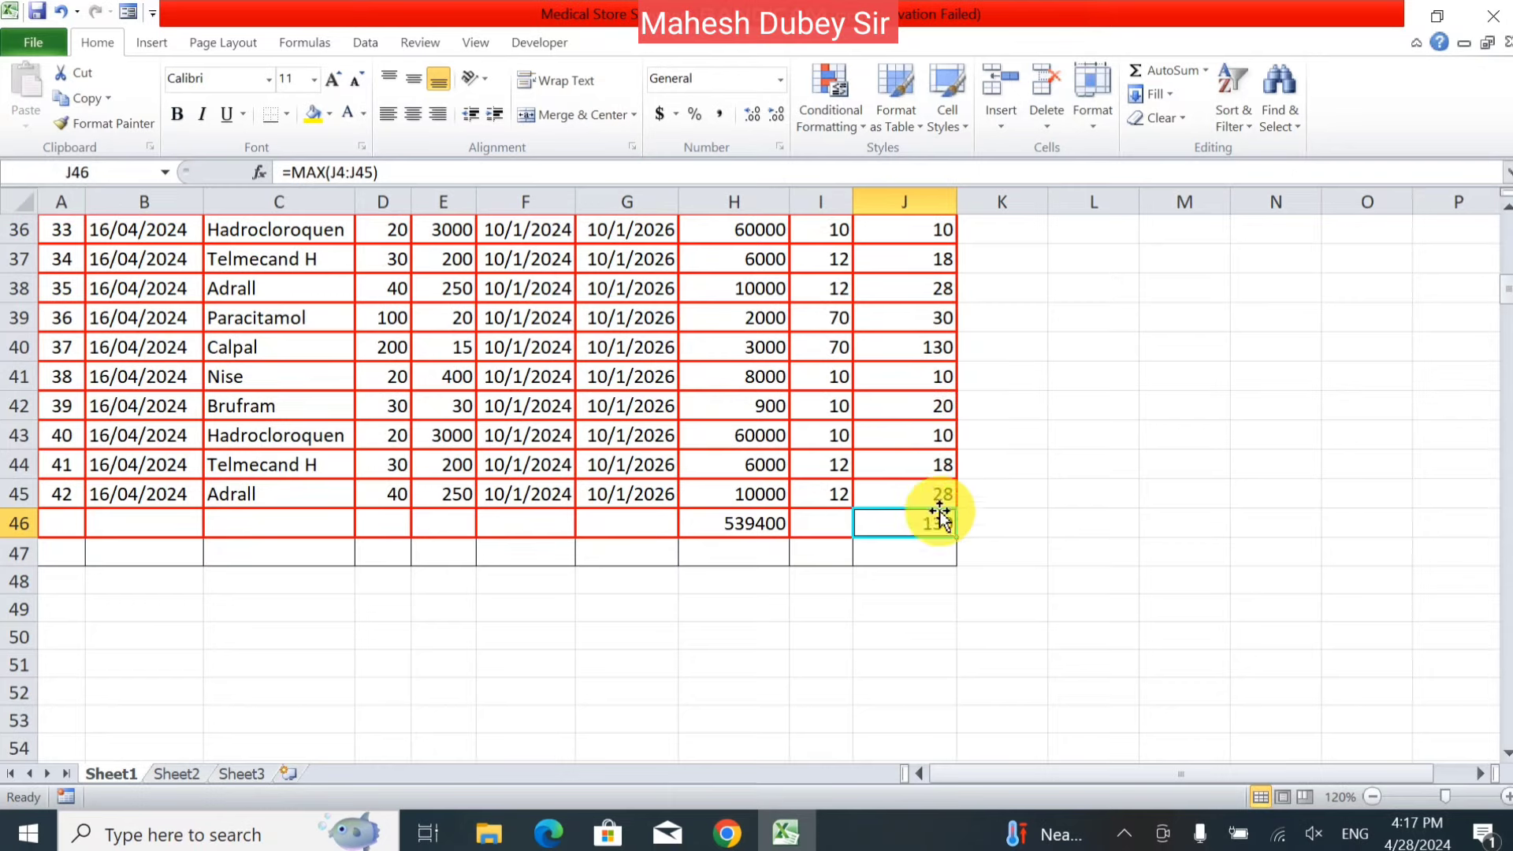
key(Delete)
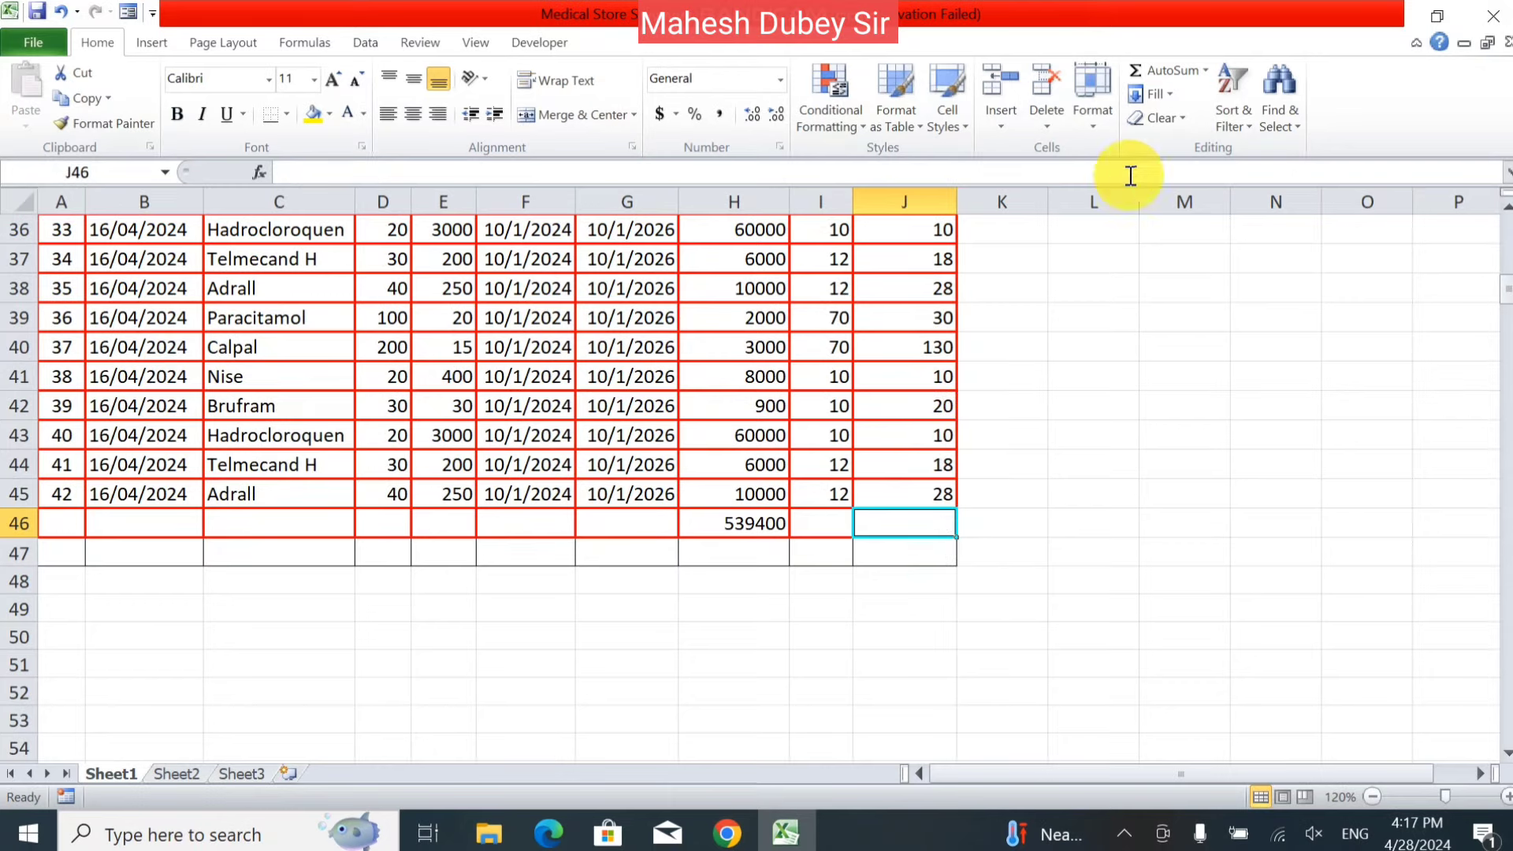
Step: Find the minimum of the Balance QTY values J4:J45 in cell J46 with AutoSum's Min function, and clear the result
click(1206, 71)
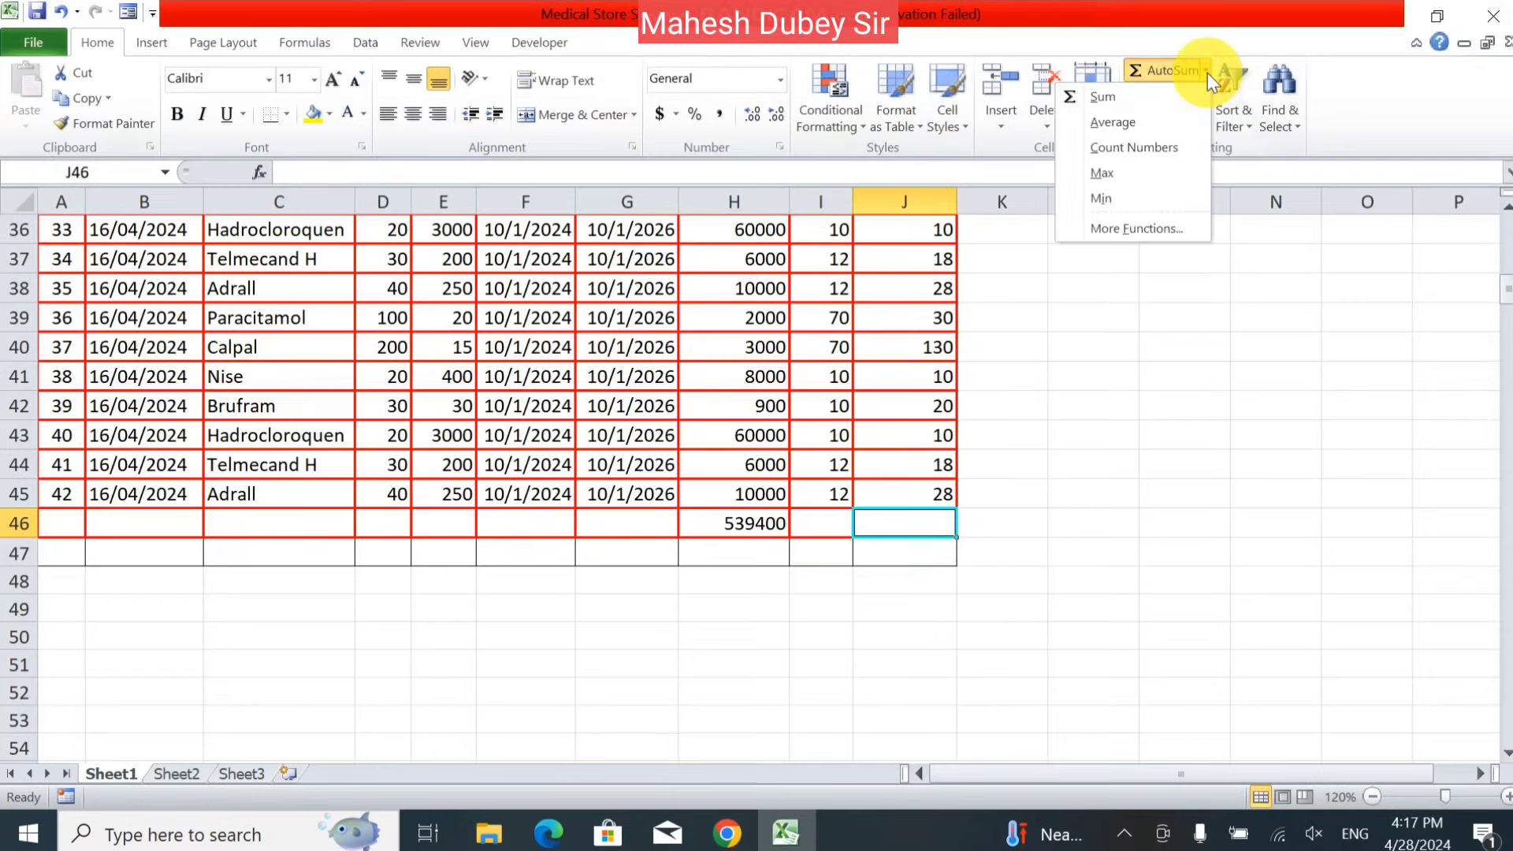
click(1149, 197)
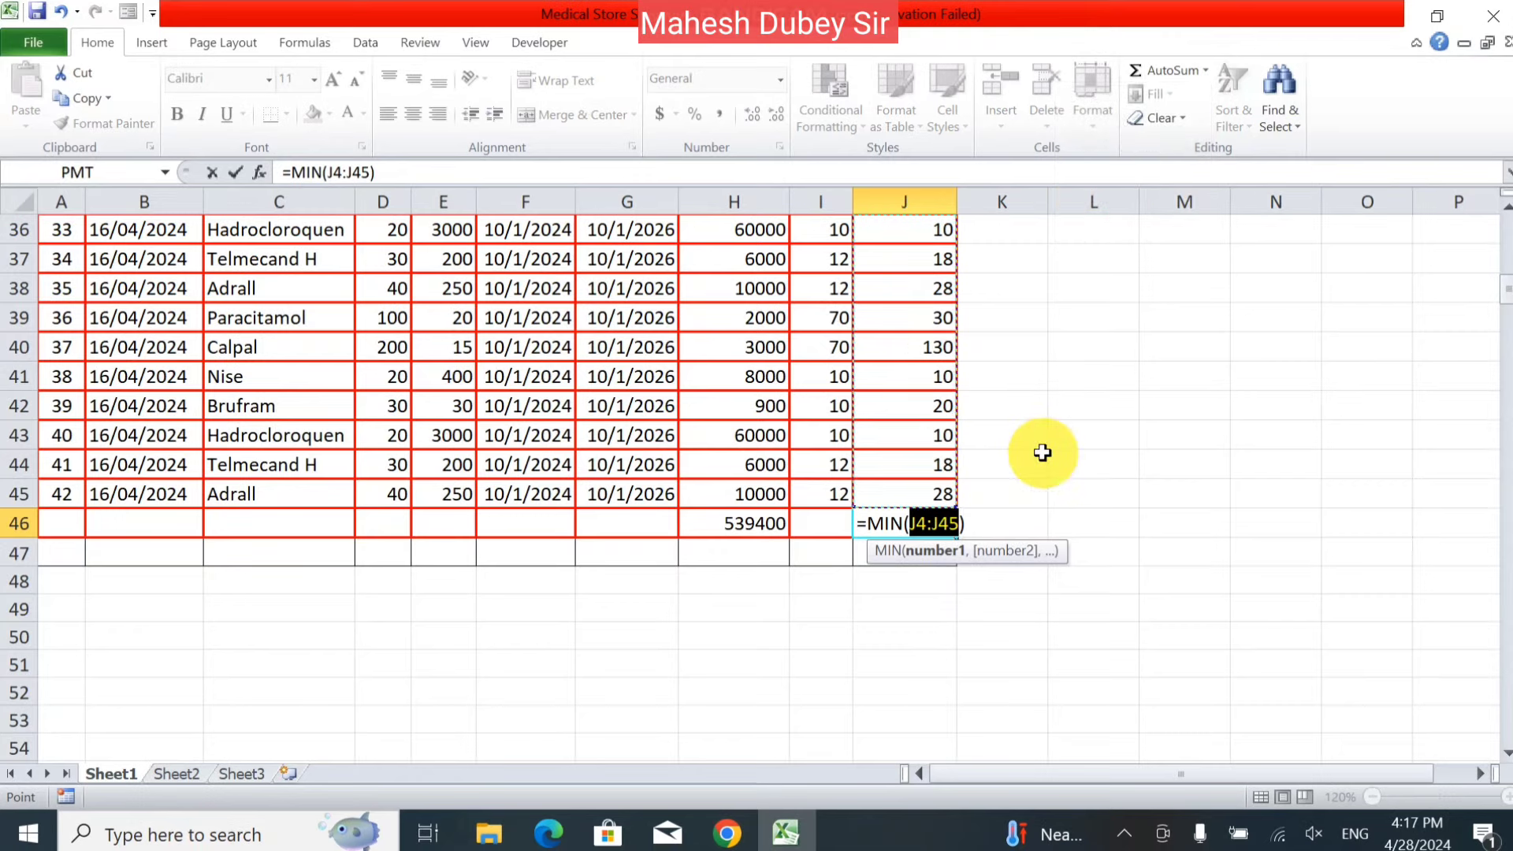
key(Return)
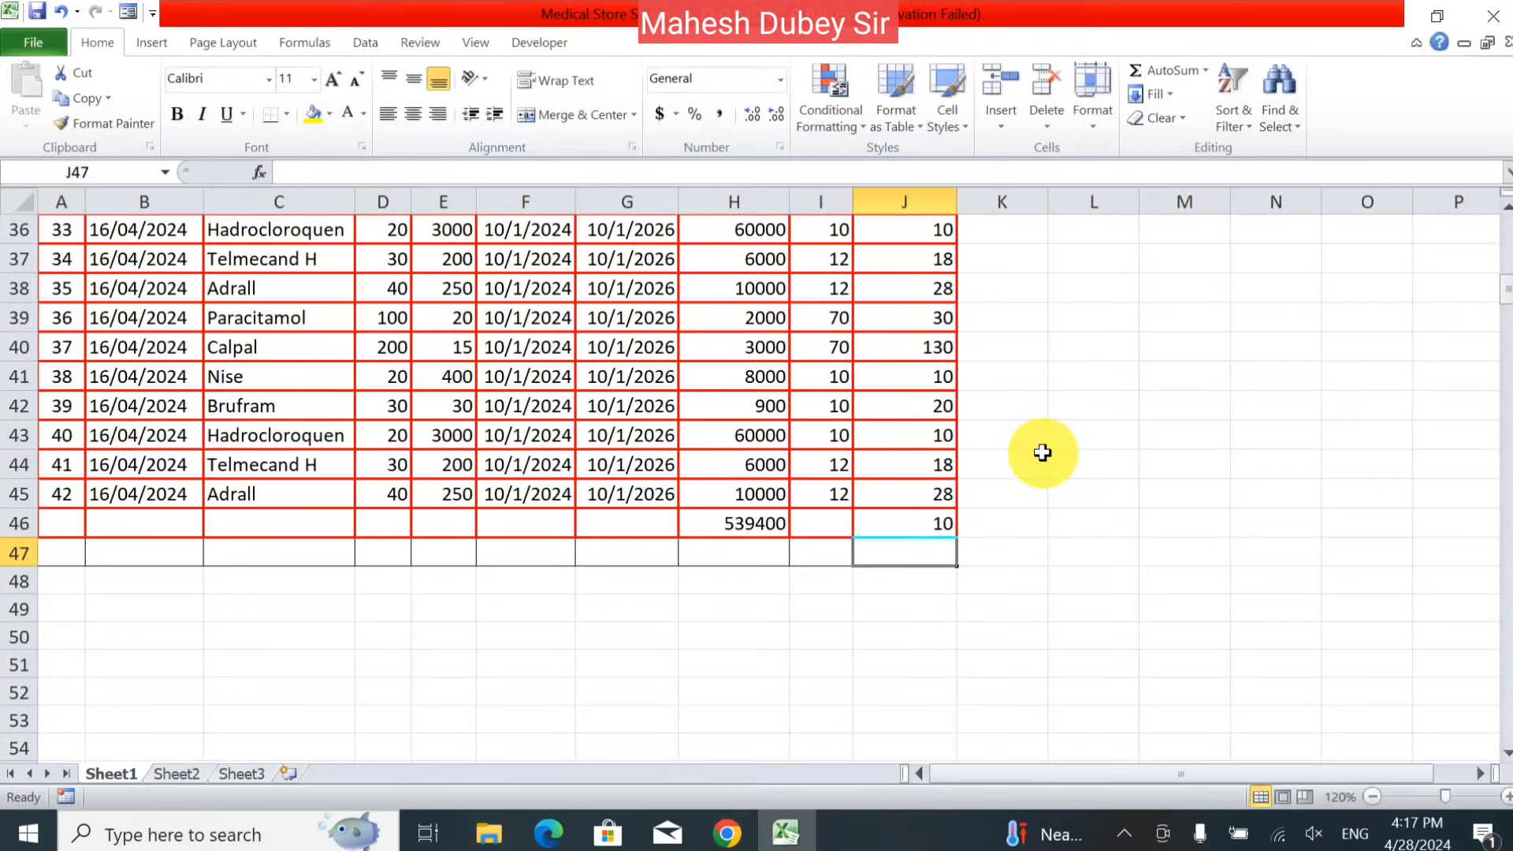
click(923, 523)
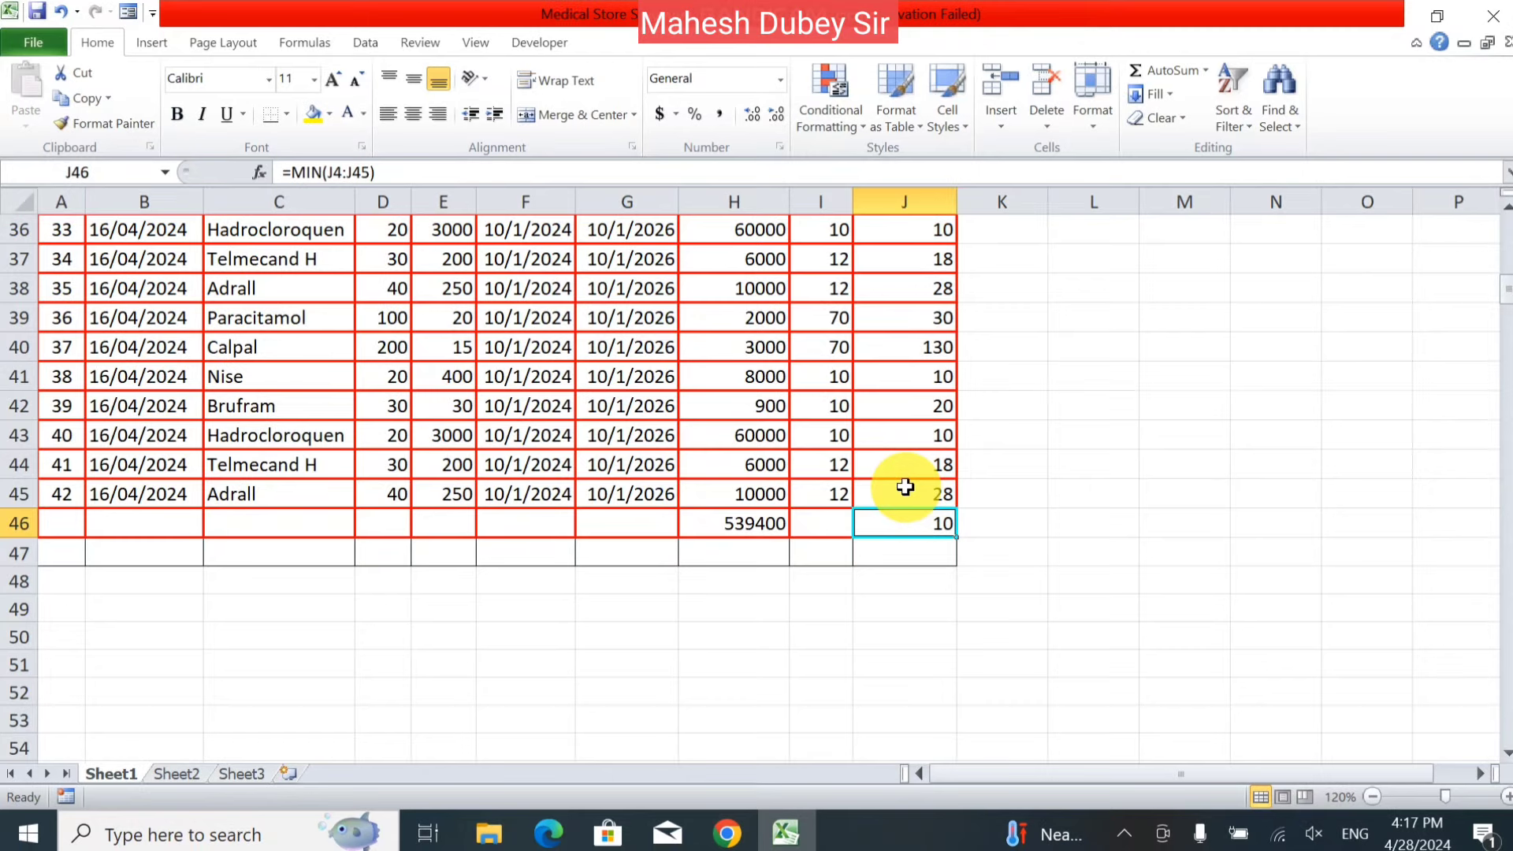
key(Delete)
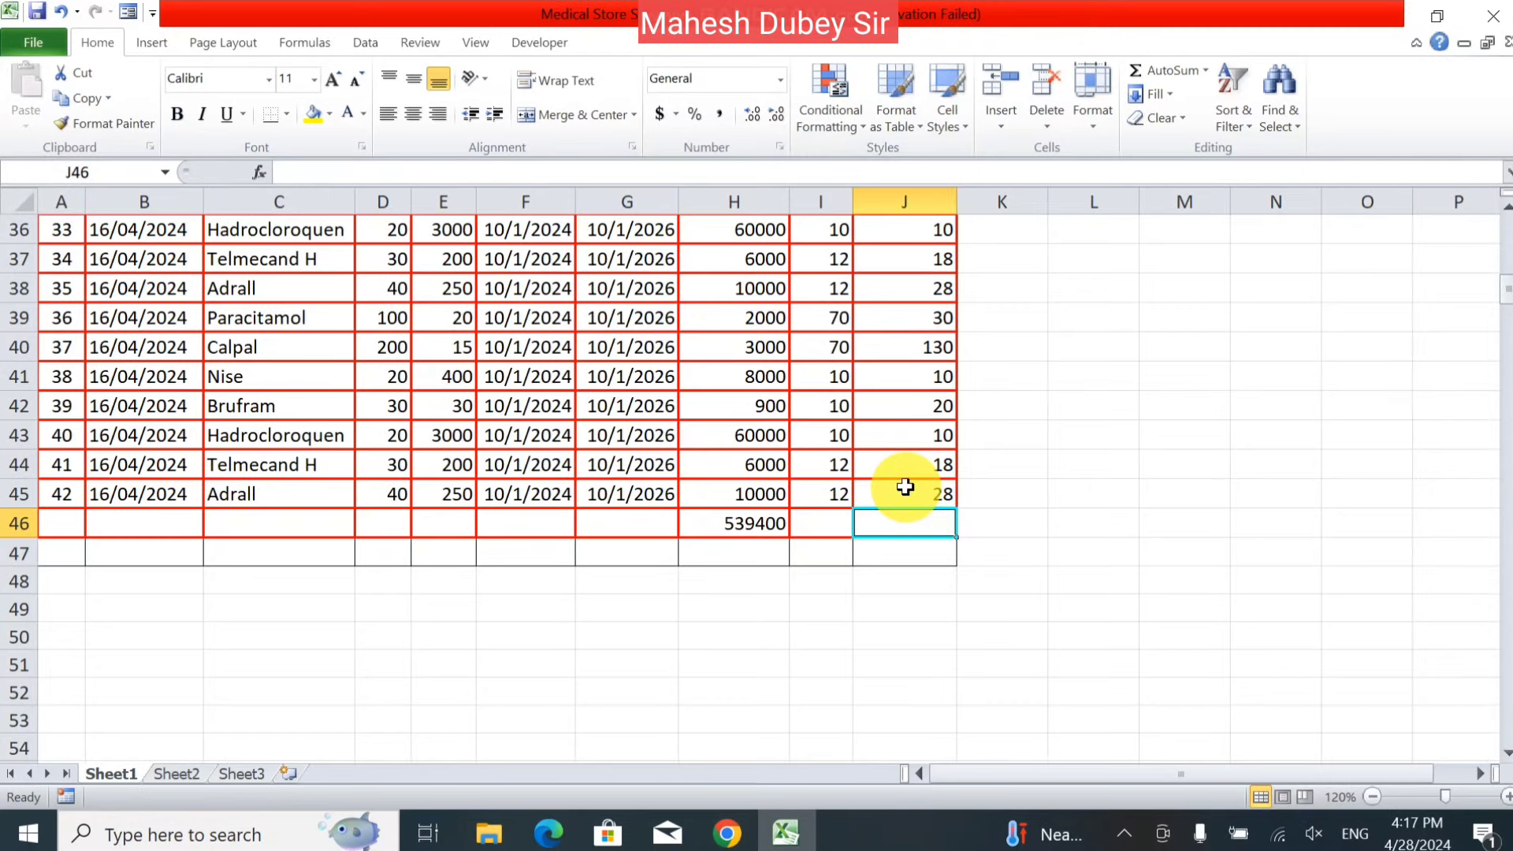
Step: Examine the additional functions offered by Insert Function and the Function Library without inserting any into cell J46
click(1207, 71)
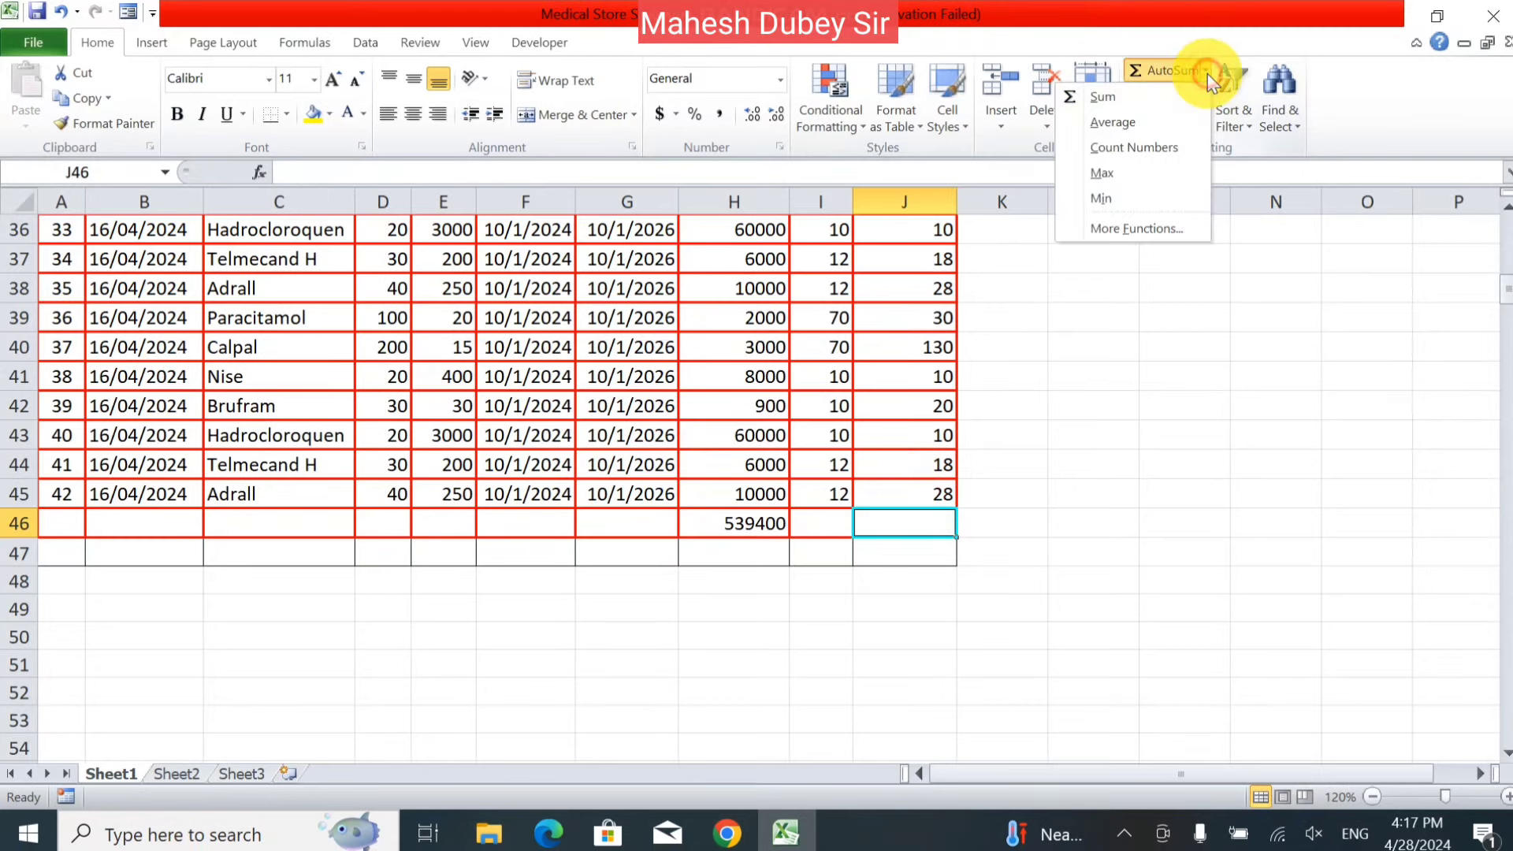
click(1178, 244)
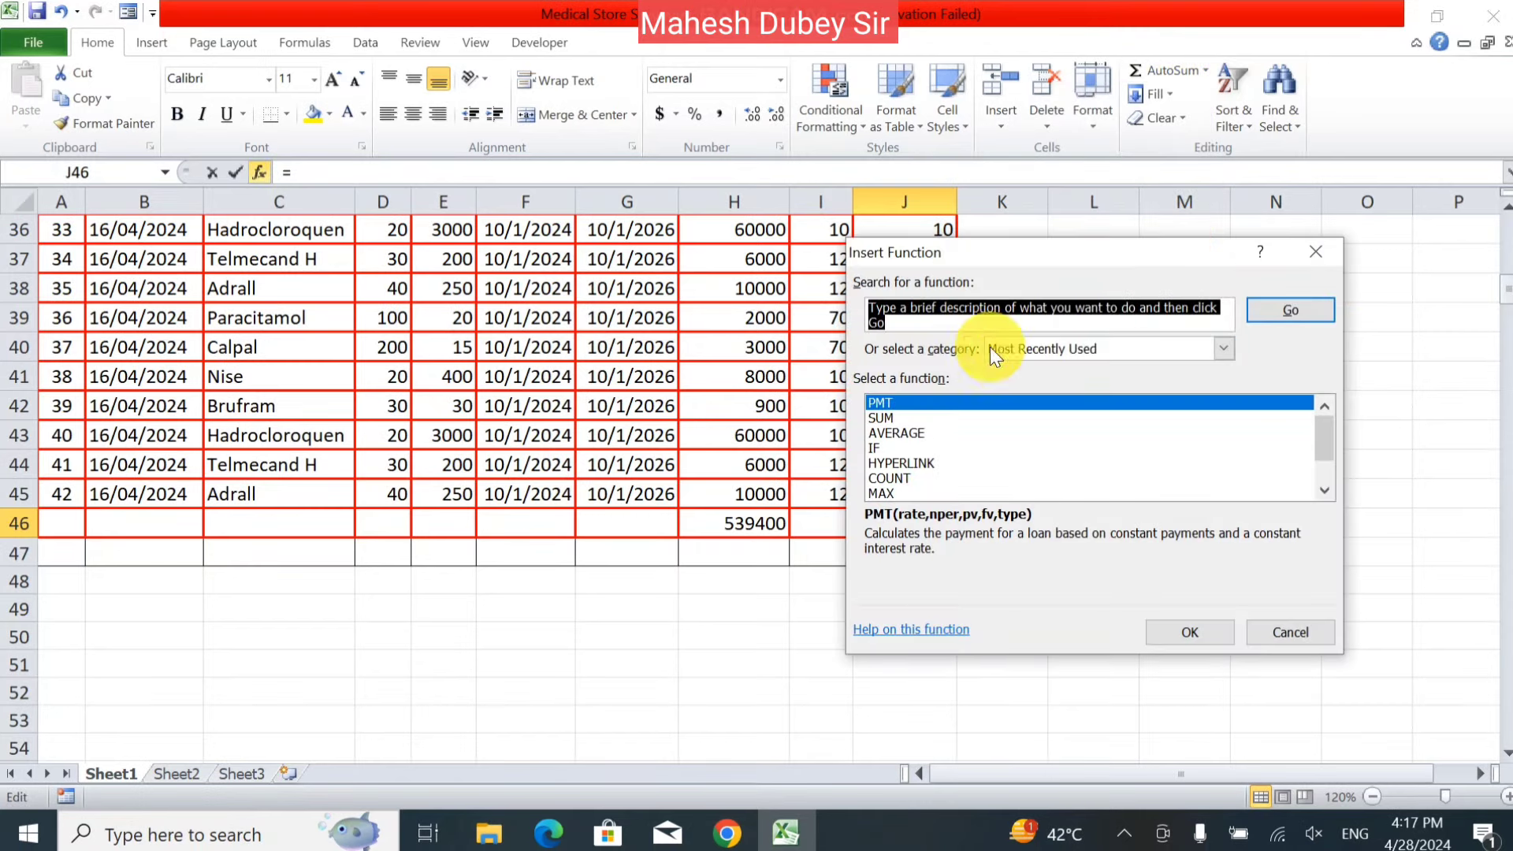
click(1275, 632)
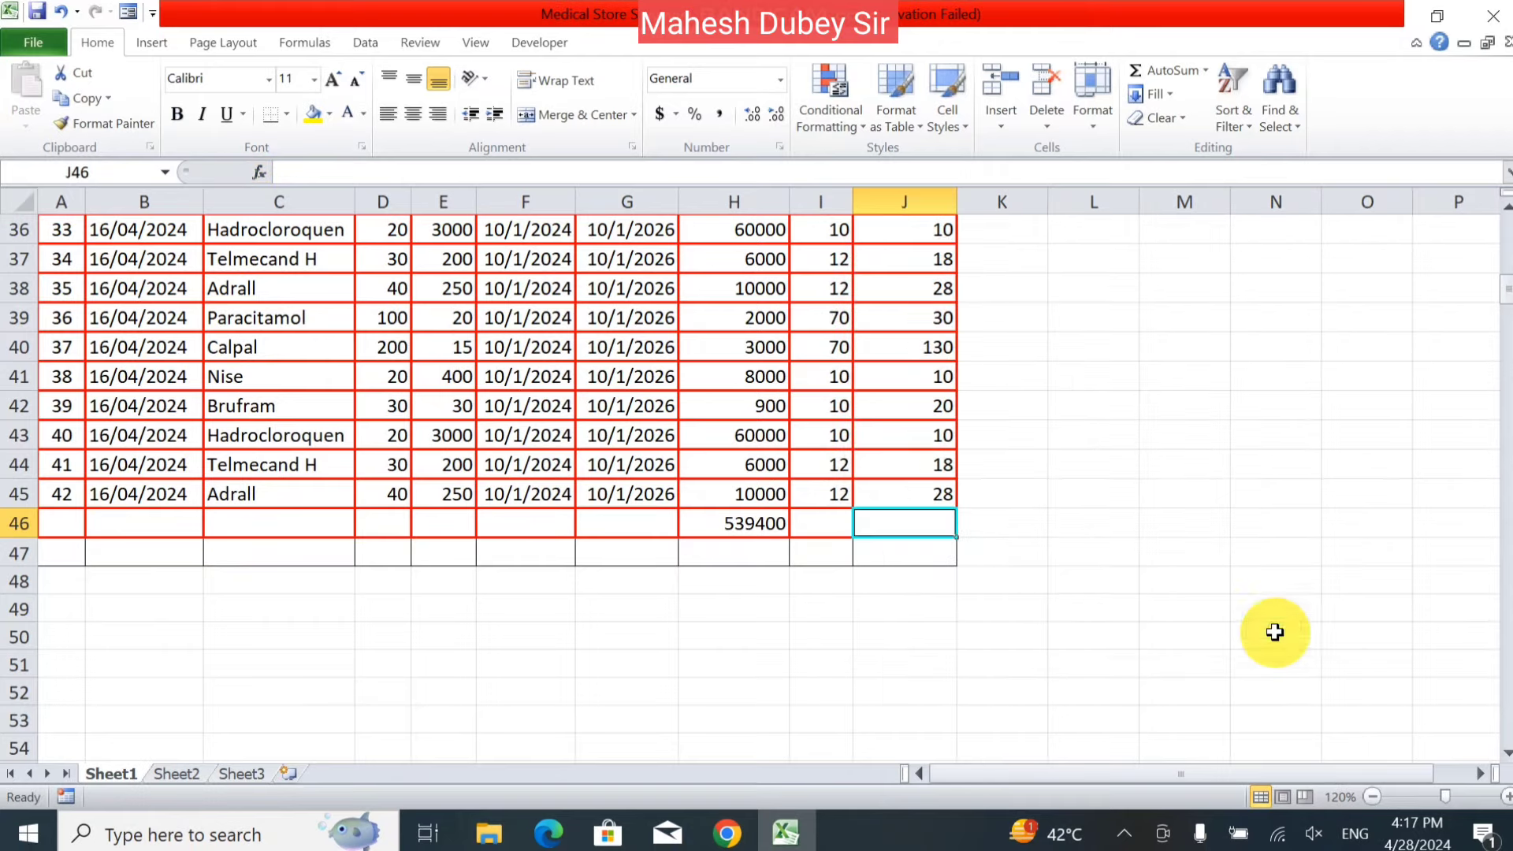
click(295, 48)
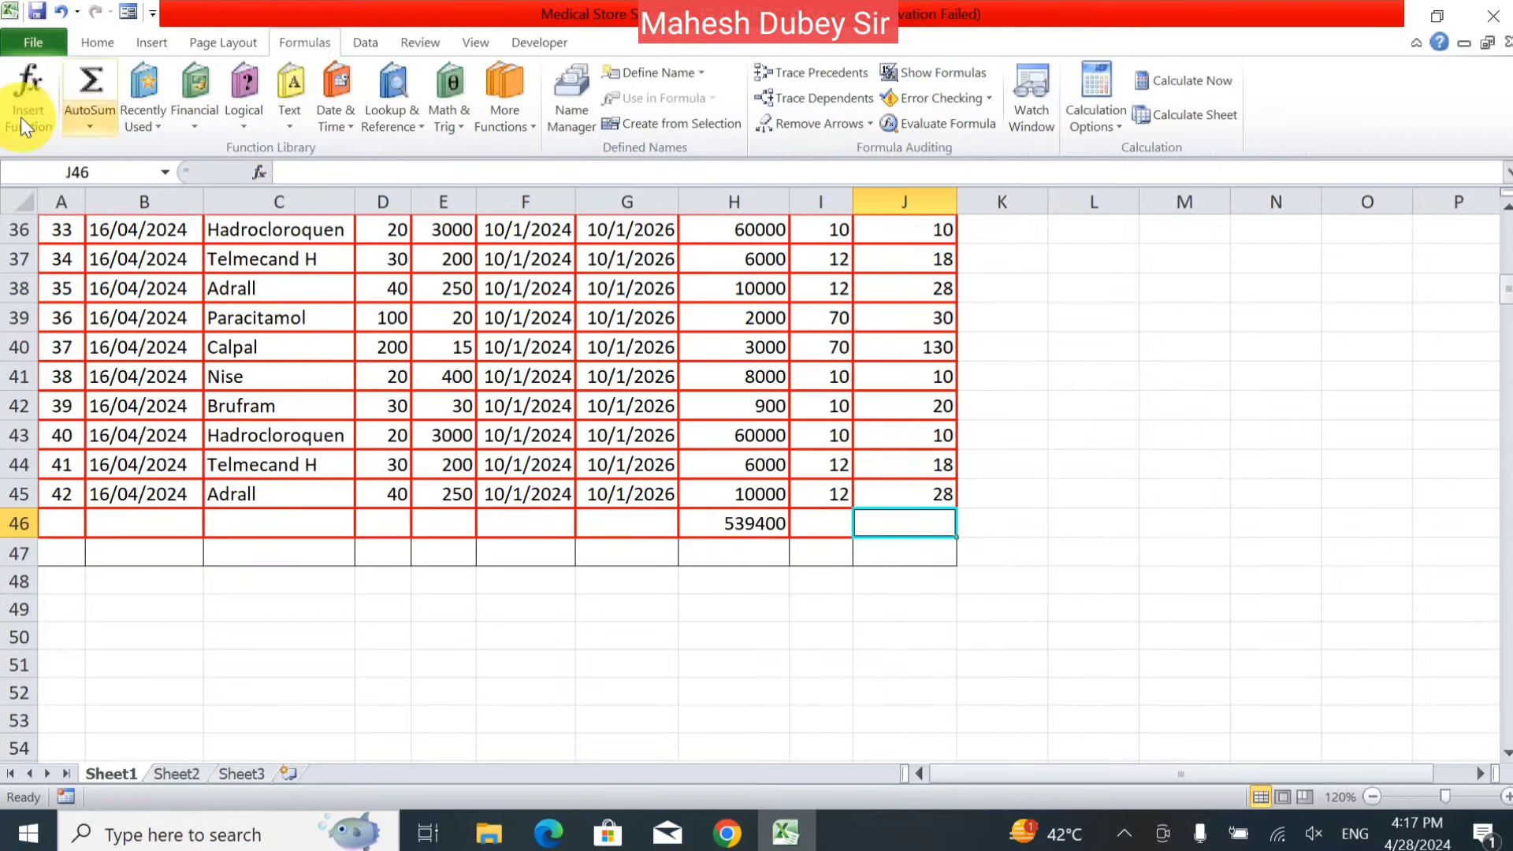
click(96, 48)
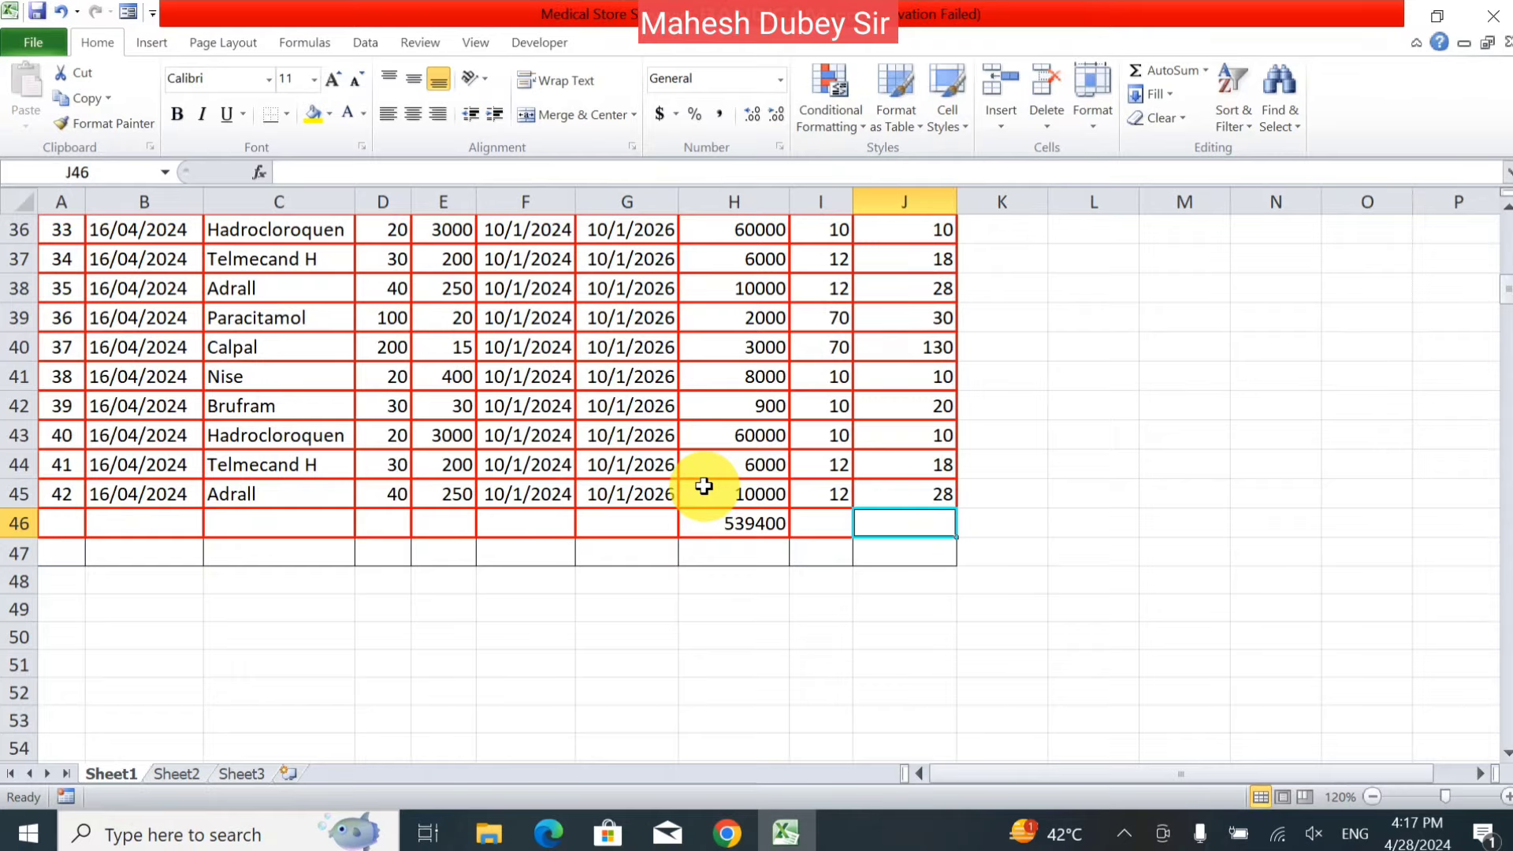
Step: Move the active cell from J46 up through the Balance QTY column toward the start of the stock table
key(Up)
key(Up)
key(Up)
key(Up)
key(Up)
key(Up)
key(Up)
key(Up)
key(Up)
key(Up)
key(Up)
key(Up)
key(Up)
key(Up)
key(Up)
key(Up)
key(Up)
key(Up)
key(Up)
key(Up)
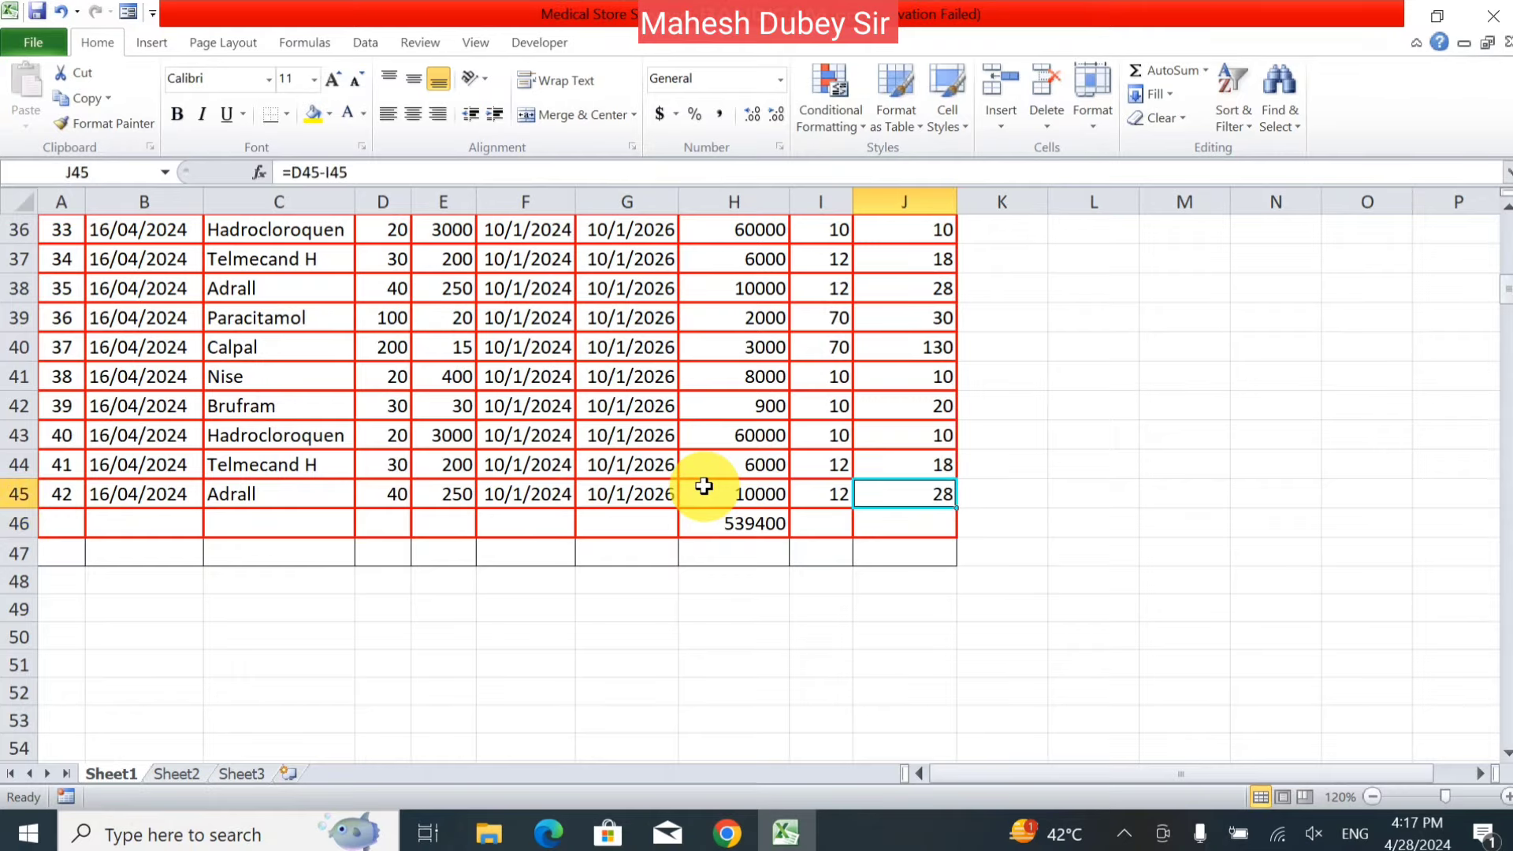